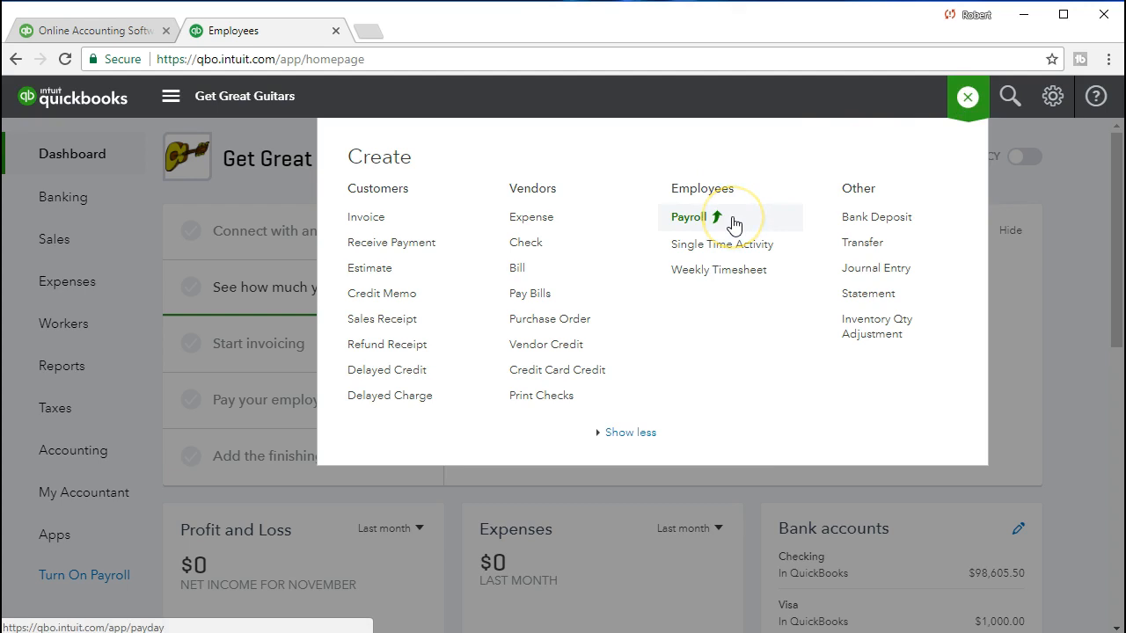
- Dismiss the Create menu and go to the Employees list under Workers, showing two employees
left_click(1071, 228)
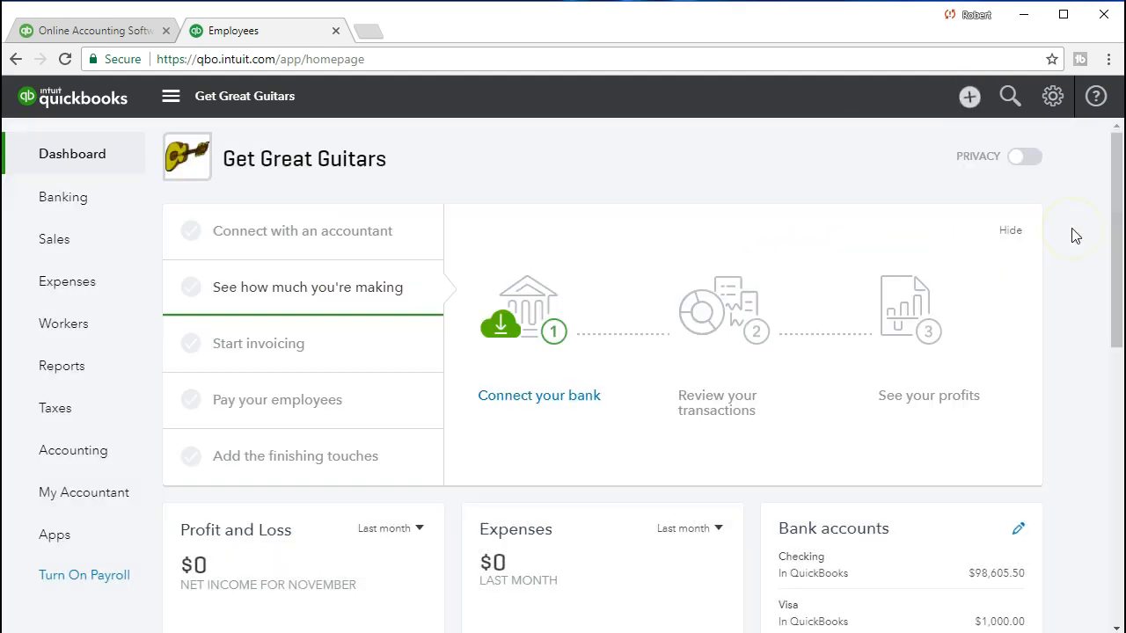
left_click(110, 340)
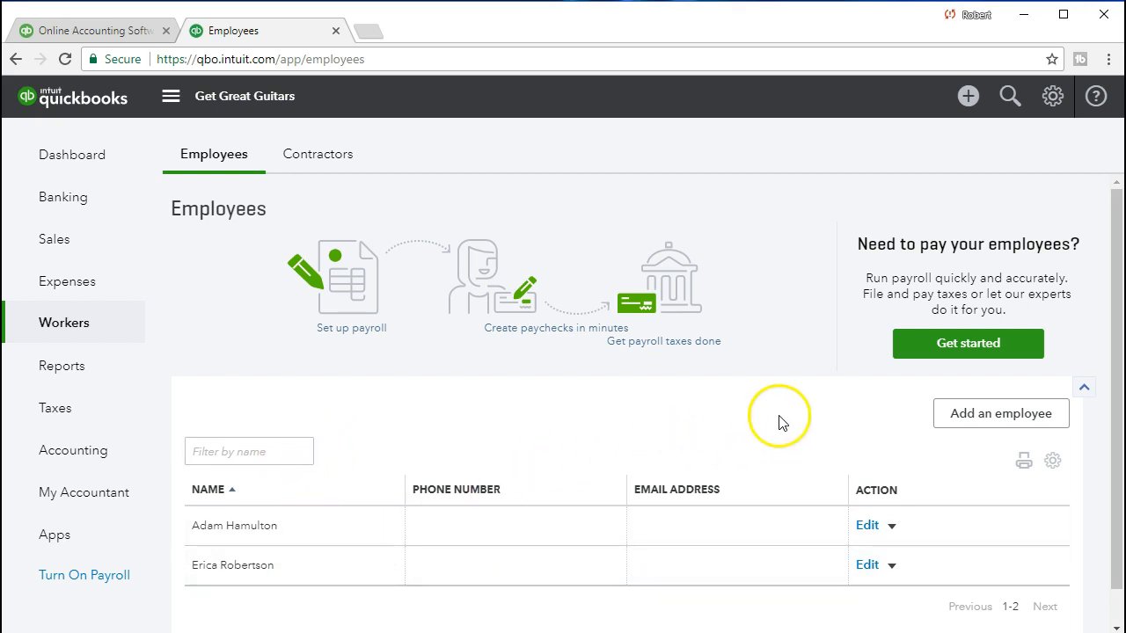
- Start payroll setup, review the January paycheck (3,539.33 check amount), then return to the Excel register
left_click(908, 359)
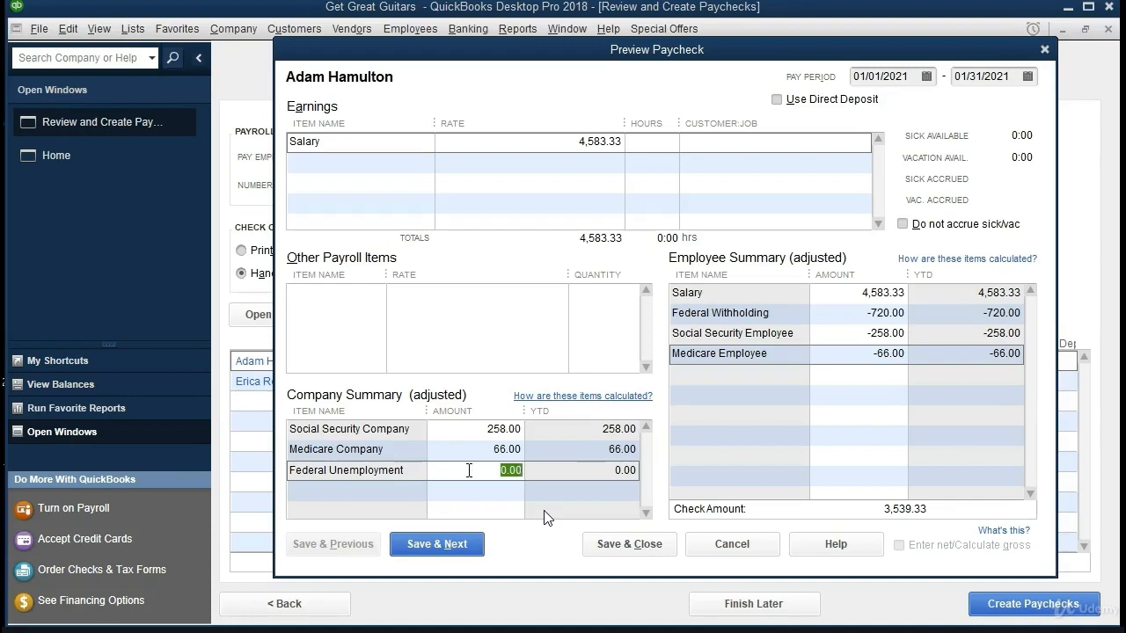
key("alt+Tab")
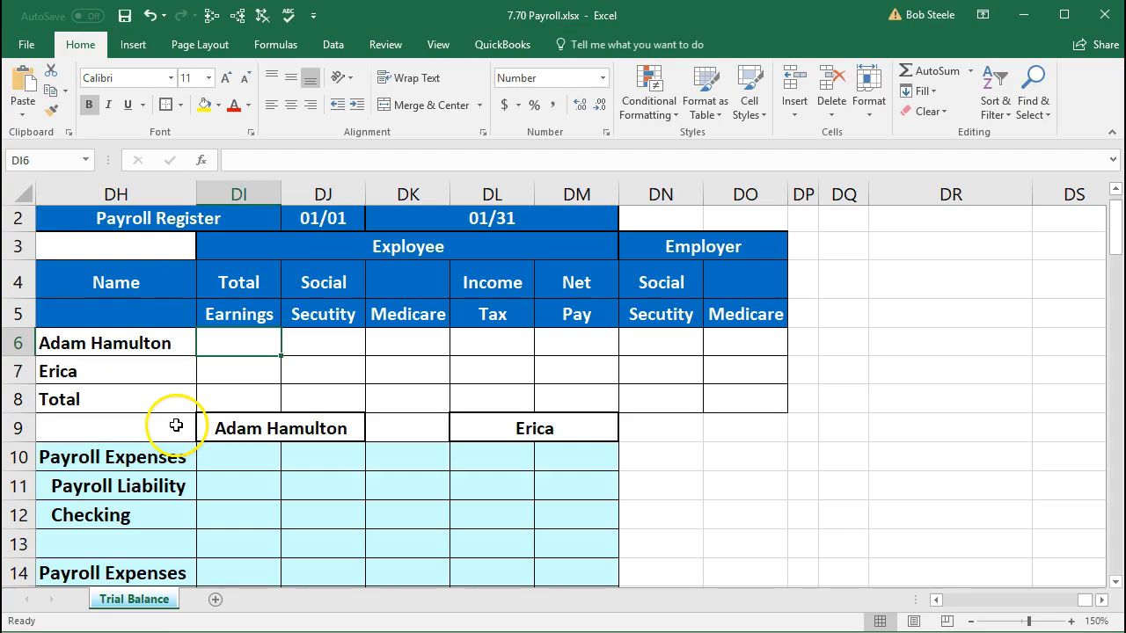
- Enter the first employee's total earnings of 4,583.33 in DI6 and Social Security of 258 in DJ6
left_click(169, 379)
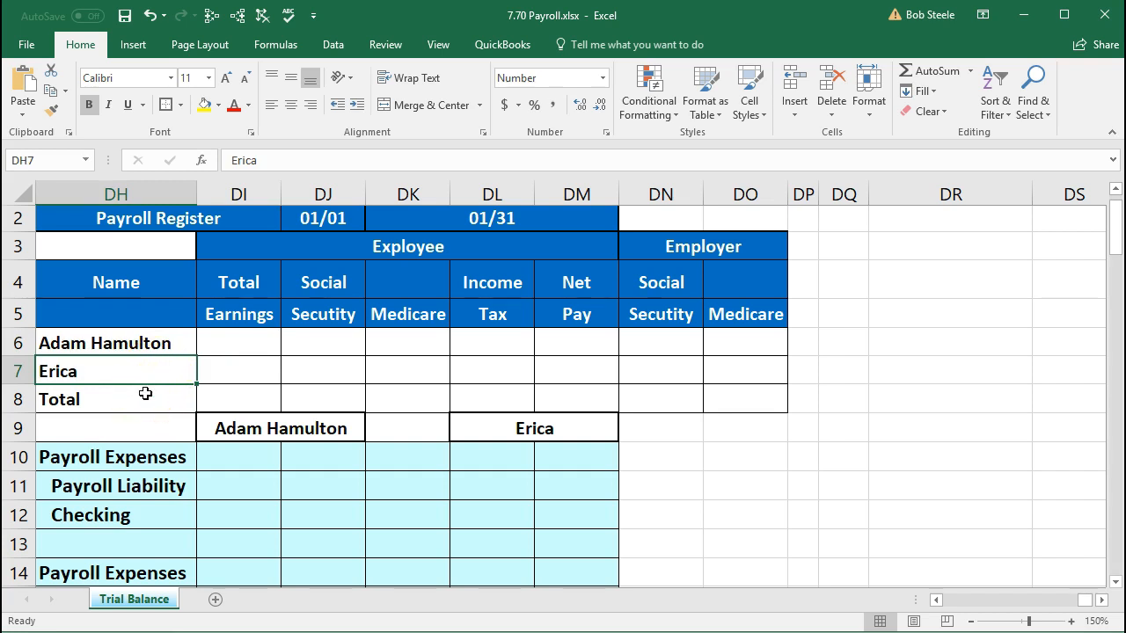
left_click(227, 368)
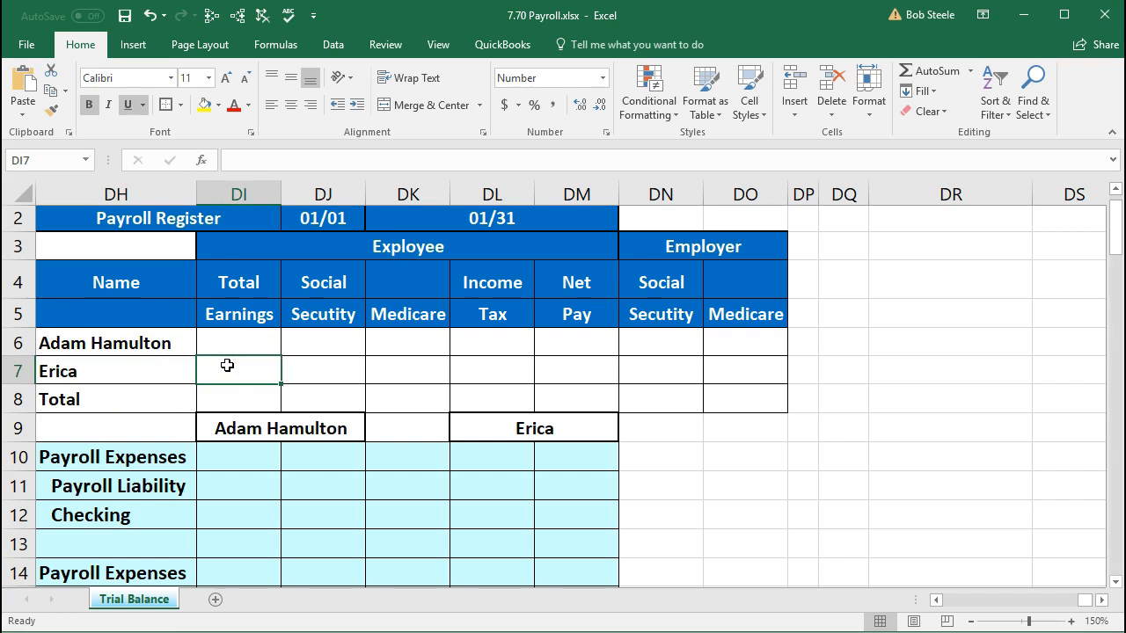
key("Left")
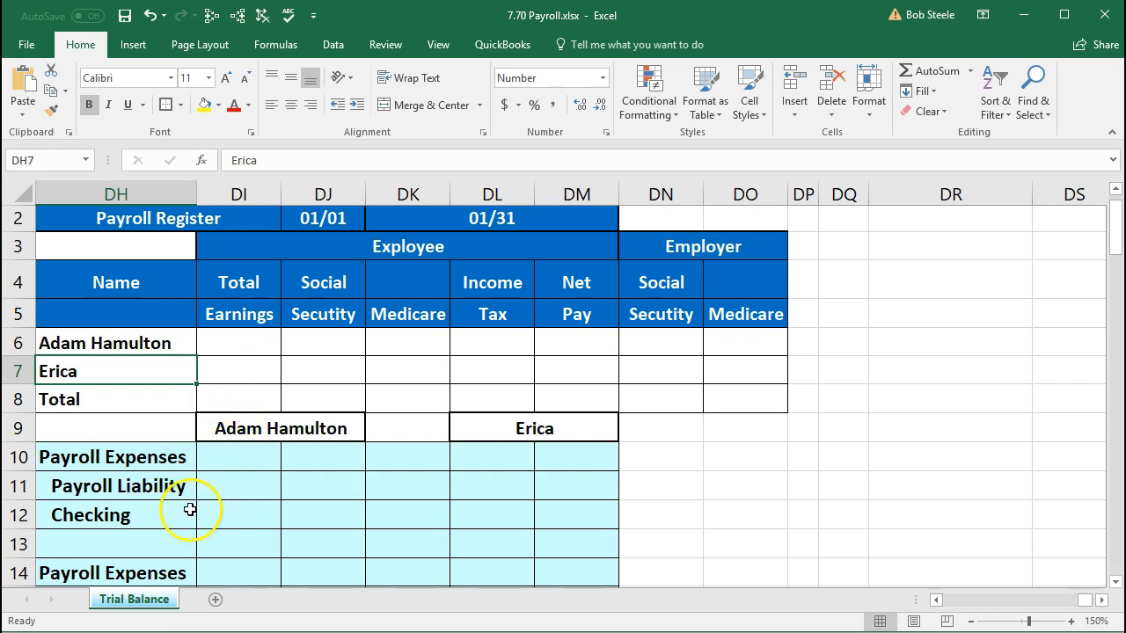
left_click(246, 340)
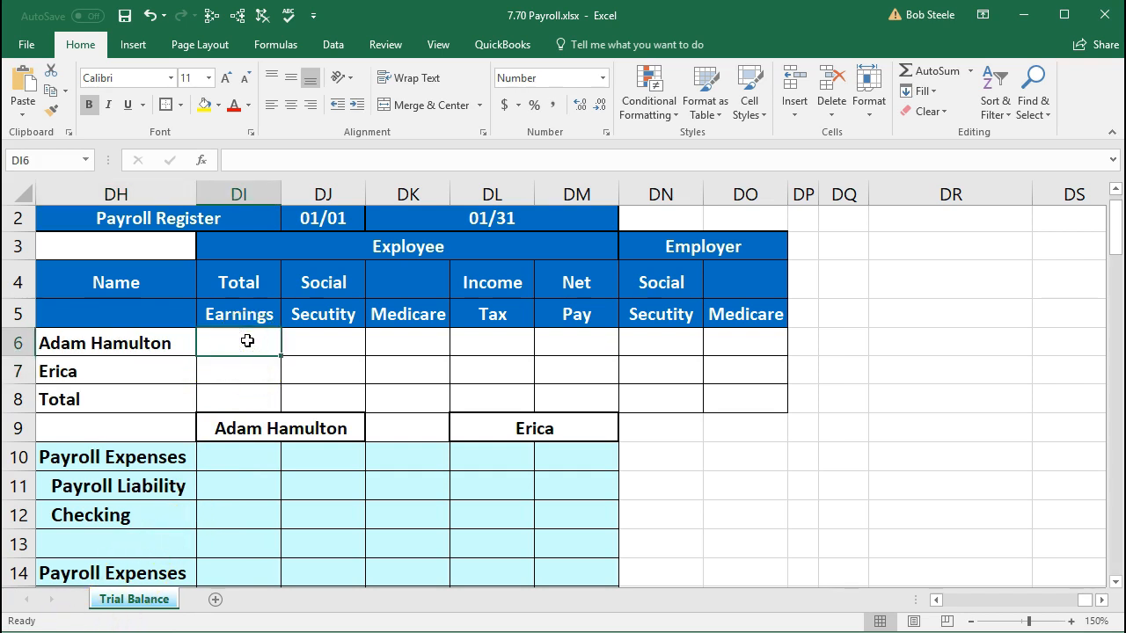
type("4,583")
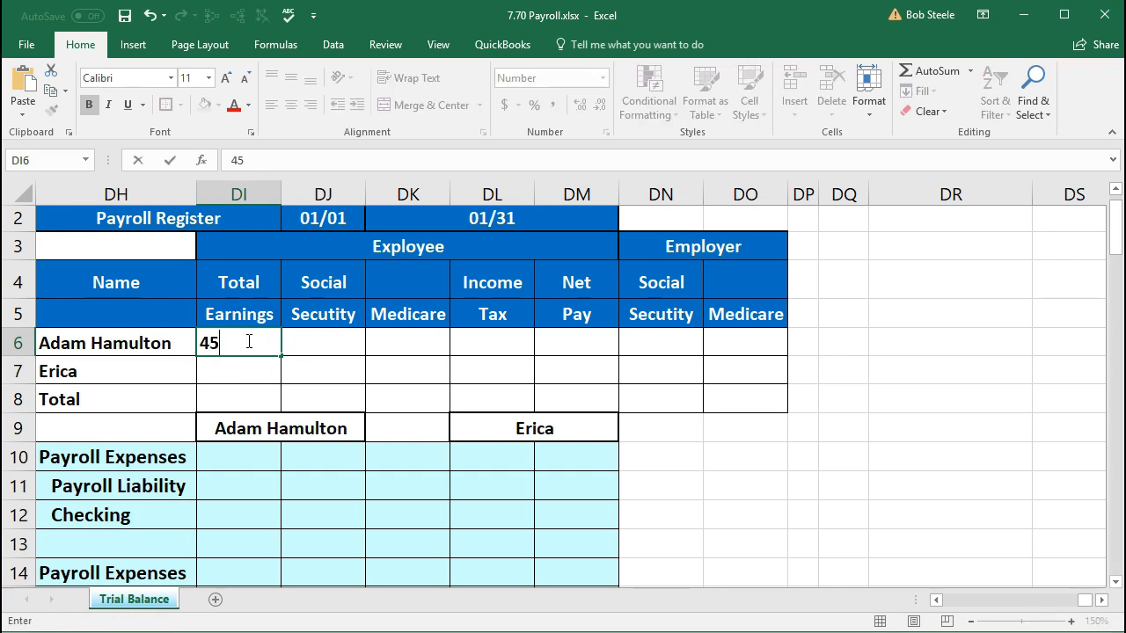
type(".33")
key("Tab")
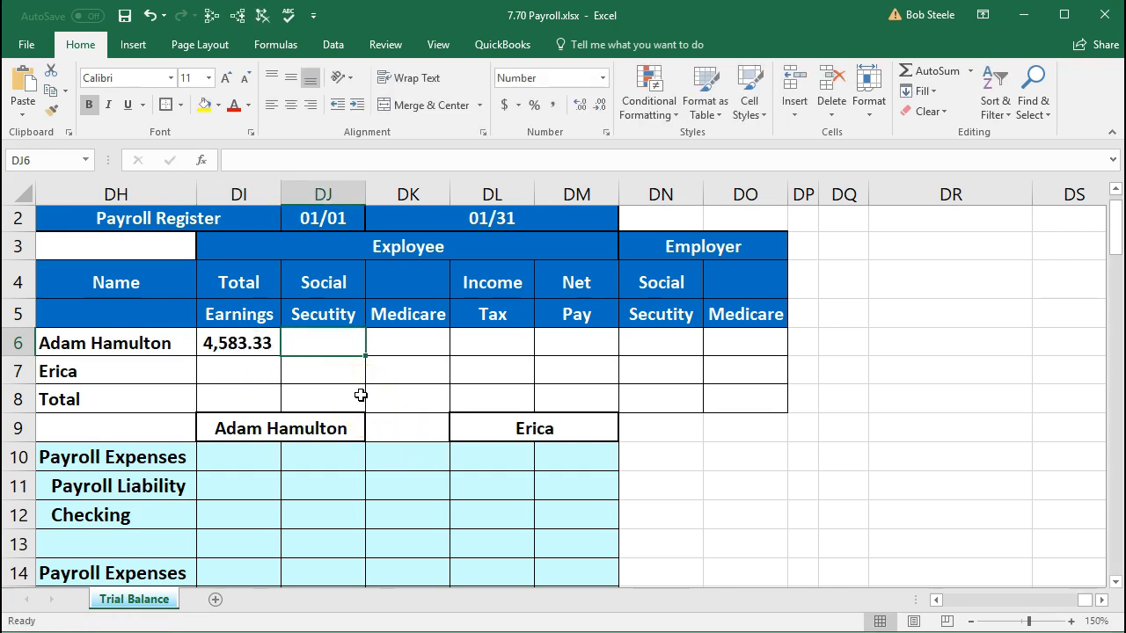
left_click(304, 355)
type("258")
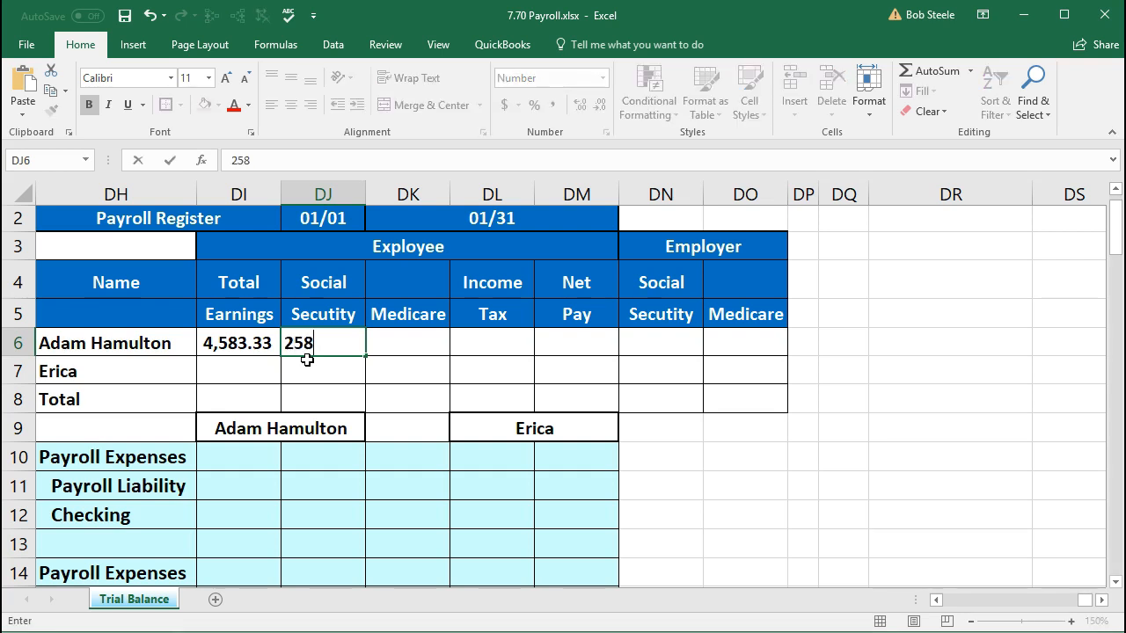
key("Tab")
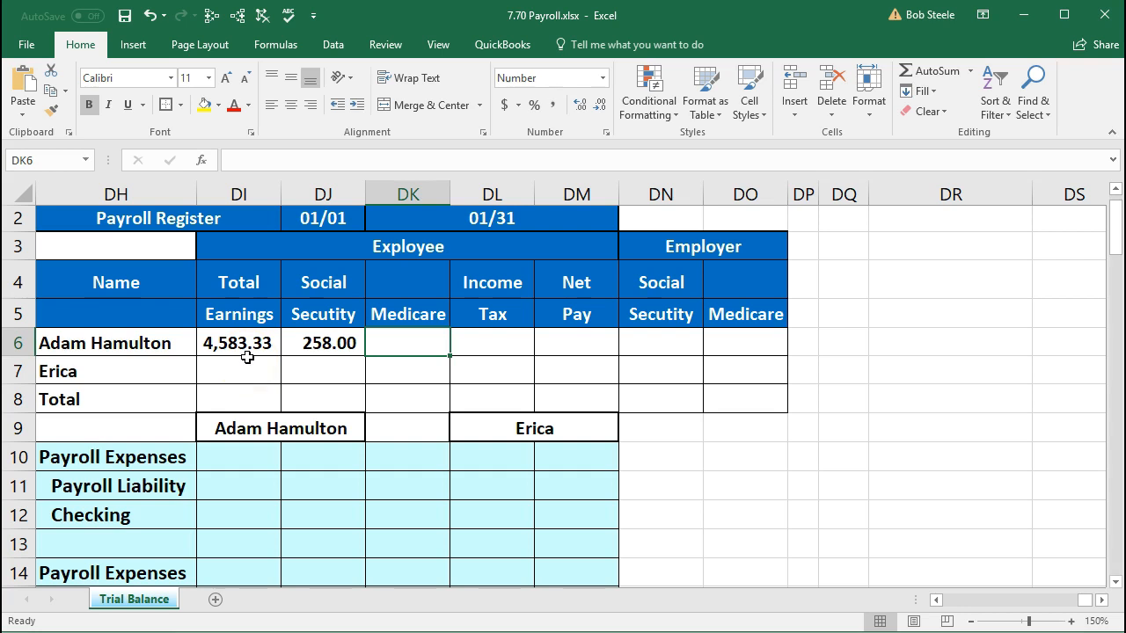
- Enter Medicare of 66 in DK6 and income tax of 720 in DL6
left_click(395, 345)
type("66")
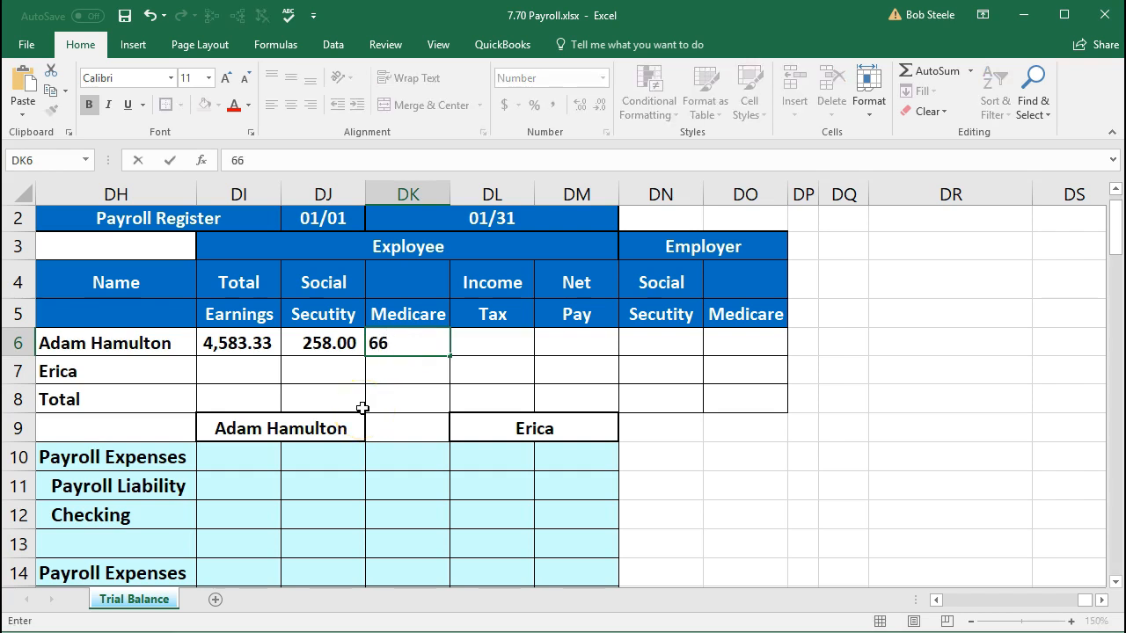
key("Tab")
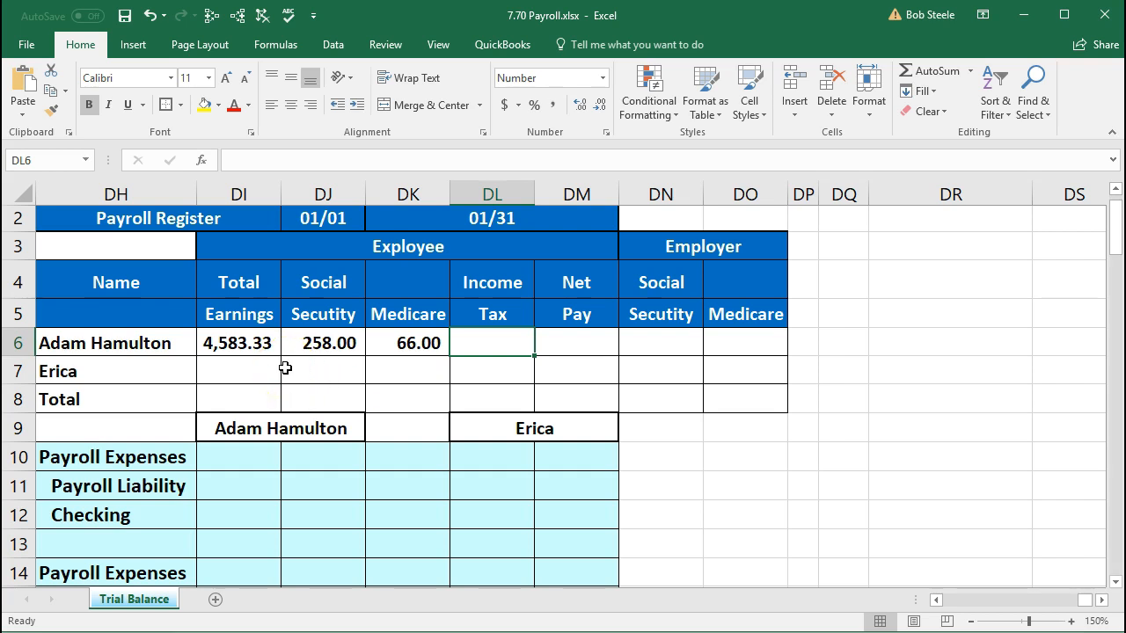
left_click(499, 360)
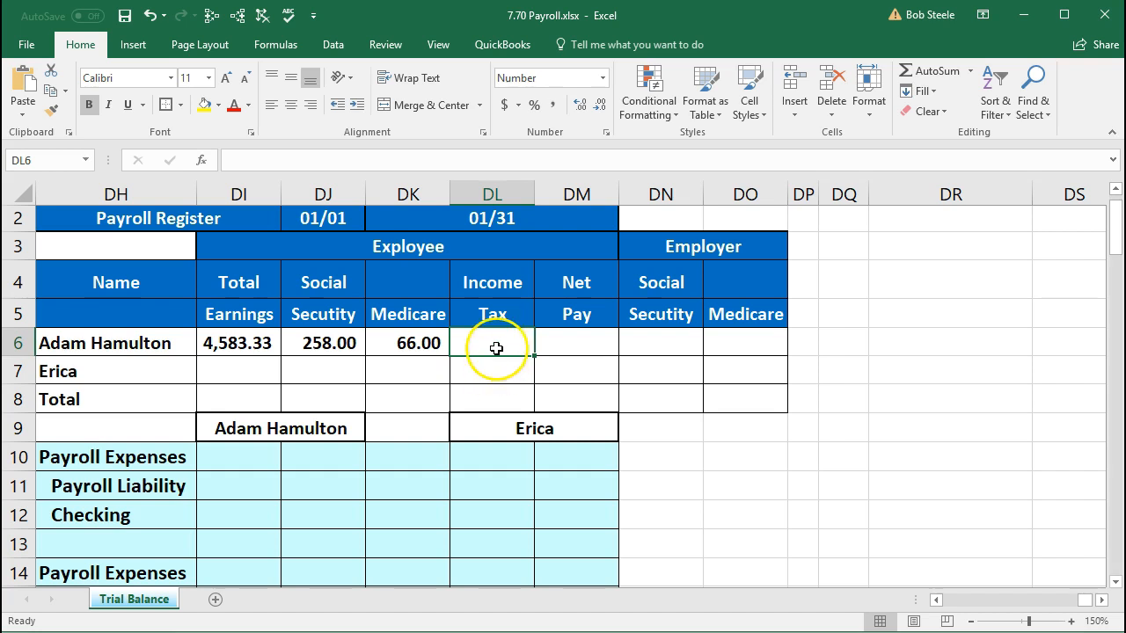
type("720")
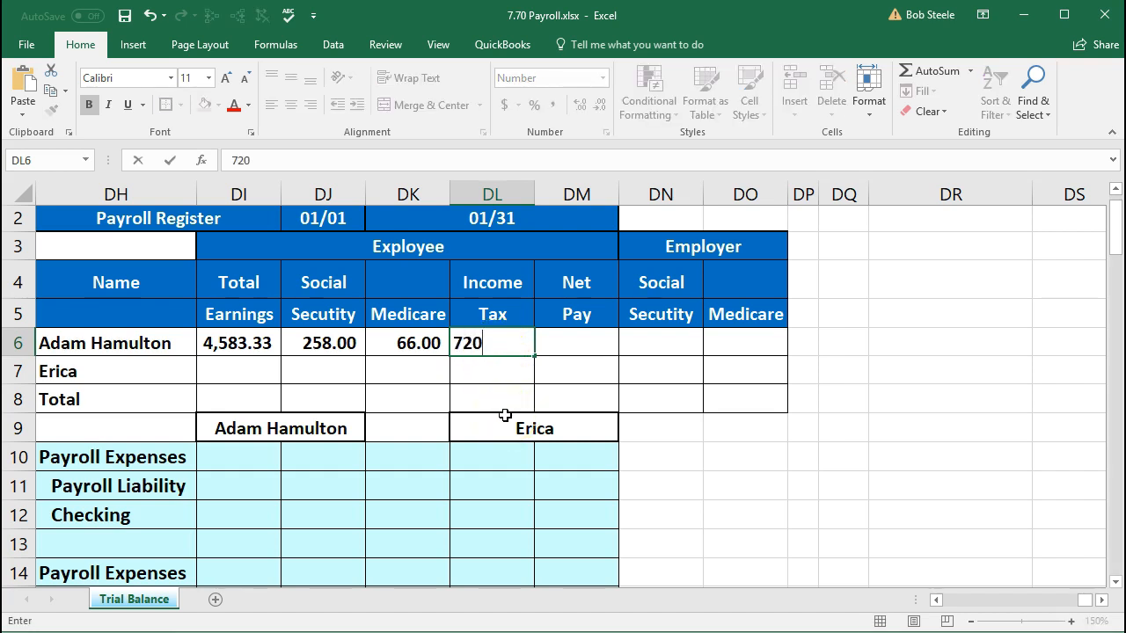
key("Tab")
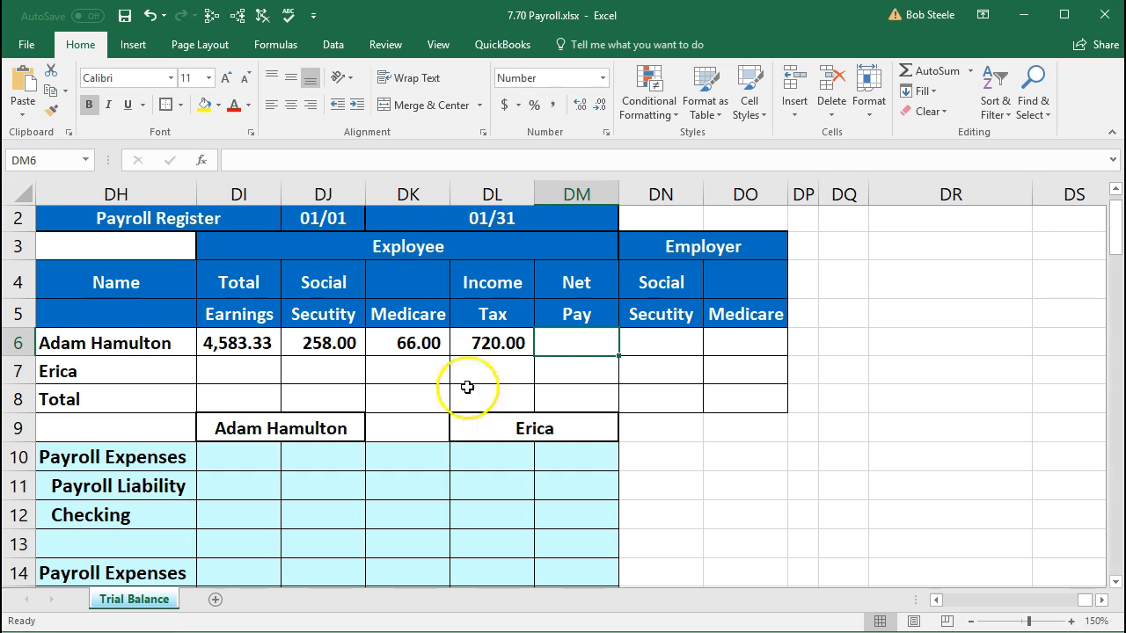
- Review the first employee's values in cells DI6 through DL6
left_click(206, 343)
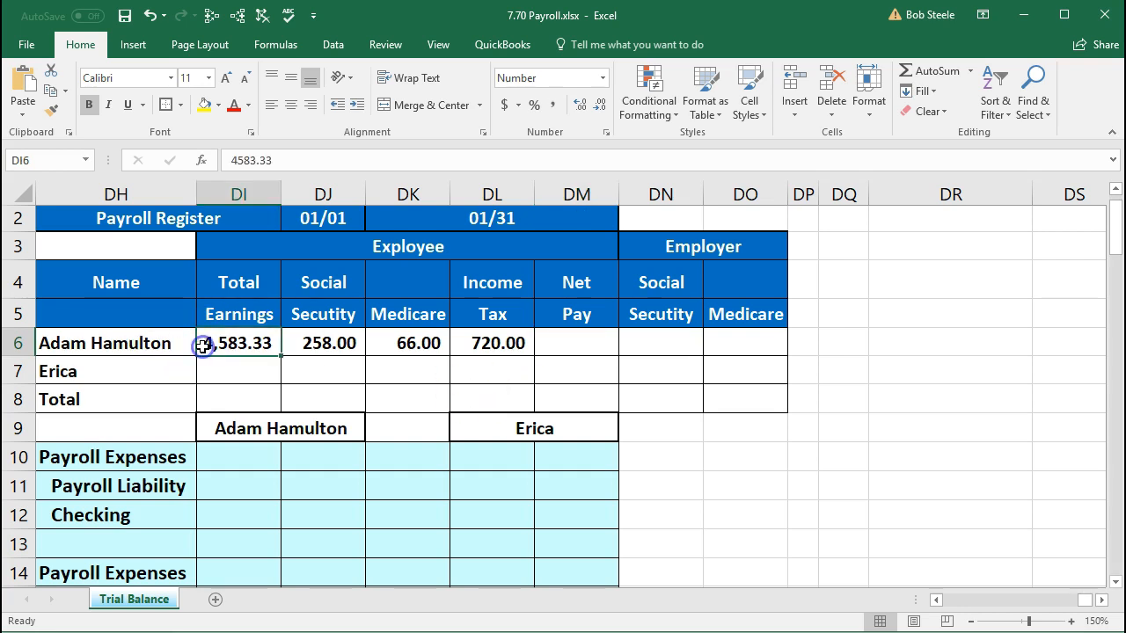
left_click(307, 352)
left_click(418, 341)
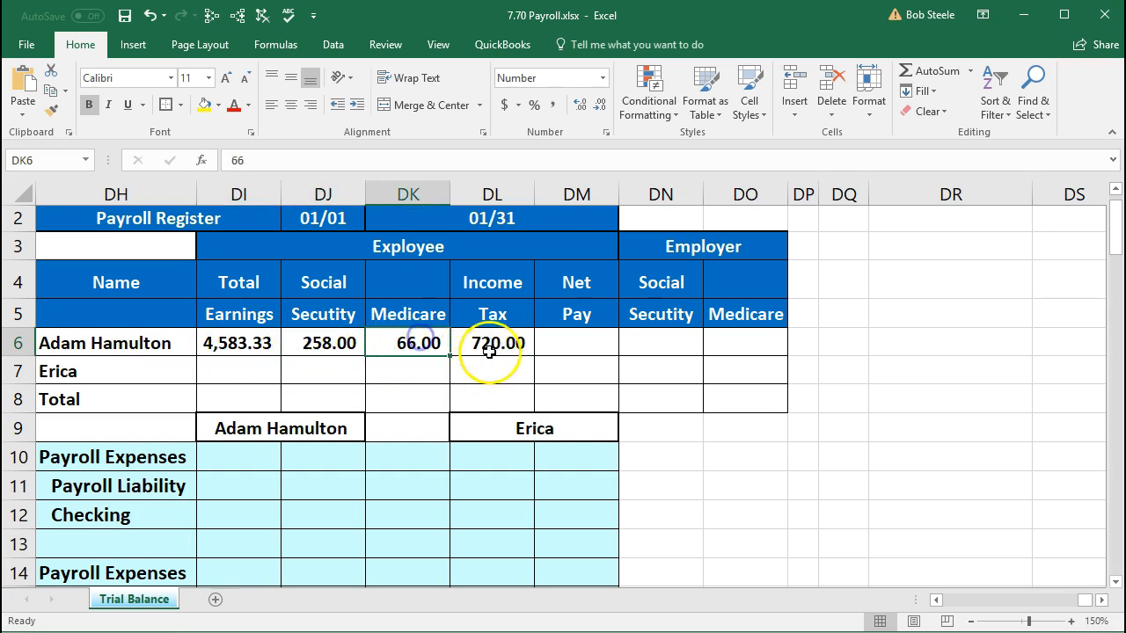
left_click(491, 347)
key("XF86Calculator")
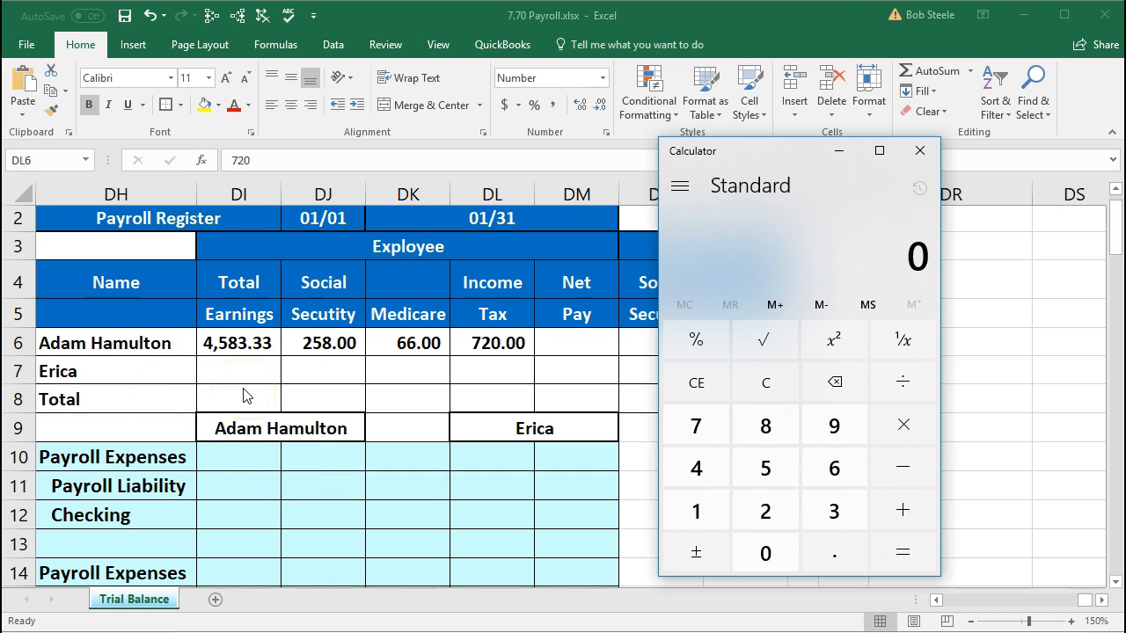
- Calculate 4,583.33 − 258 − 66 − 720 = 3,539.33 in Calculator, then close it
type("4583.33")
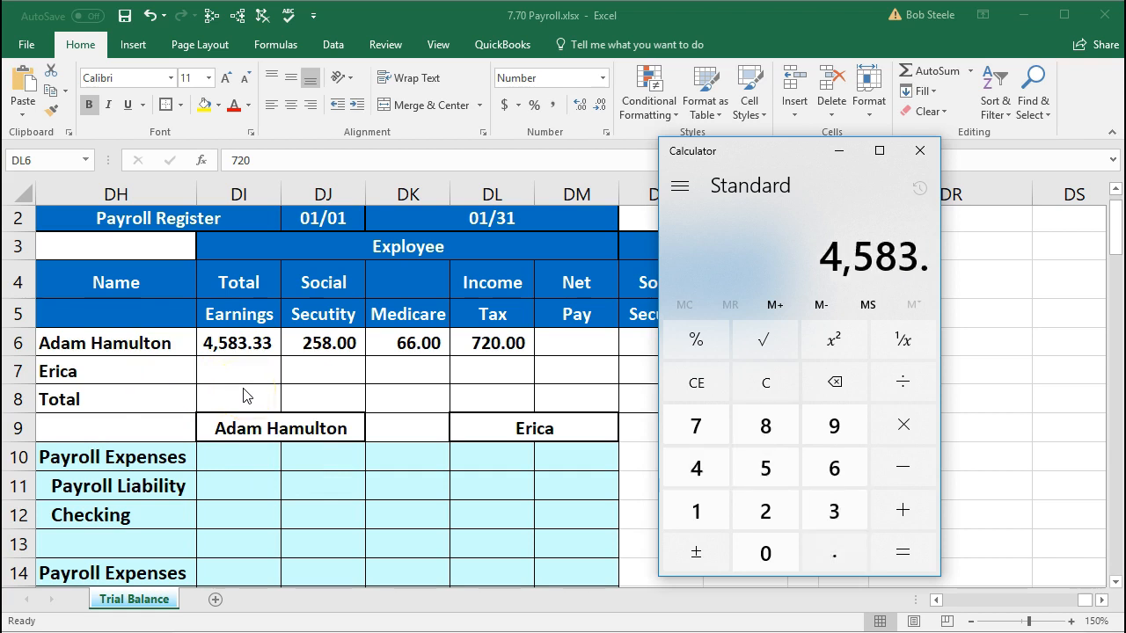
key("minus")
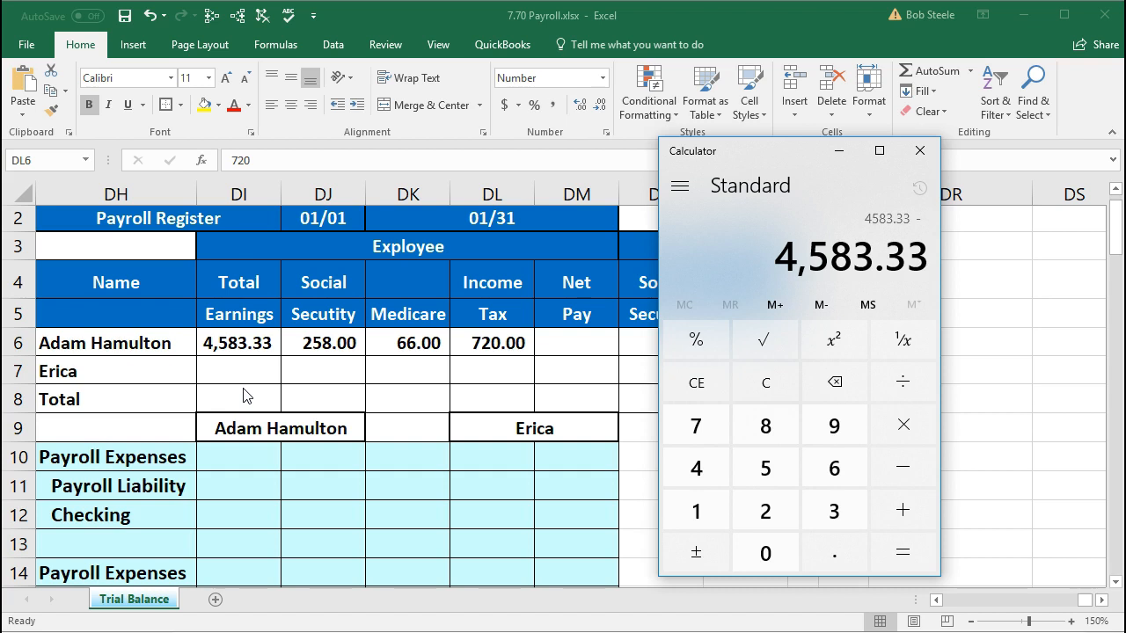
type("258")
key("minus")
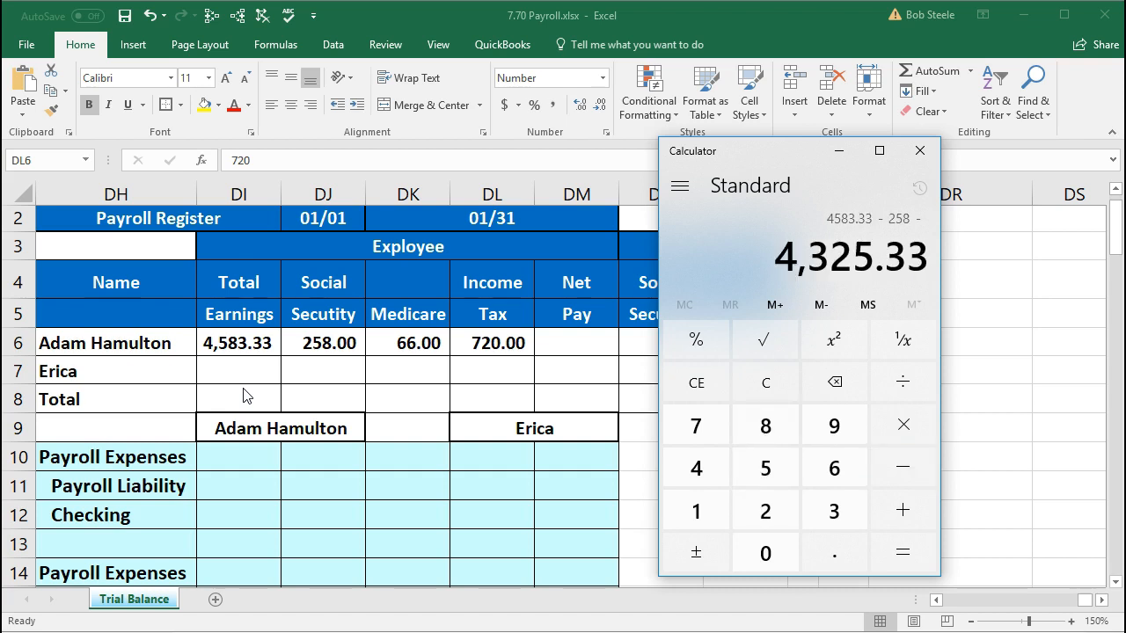
type("66")
key("minus")
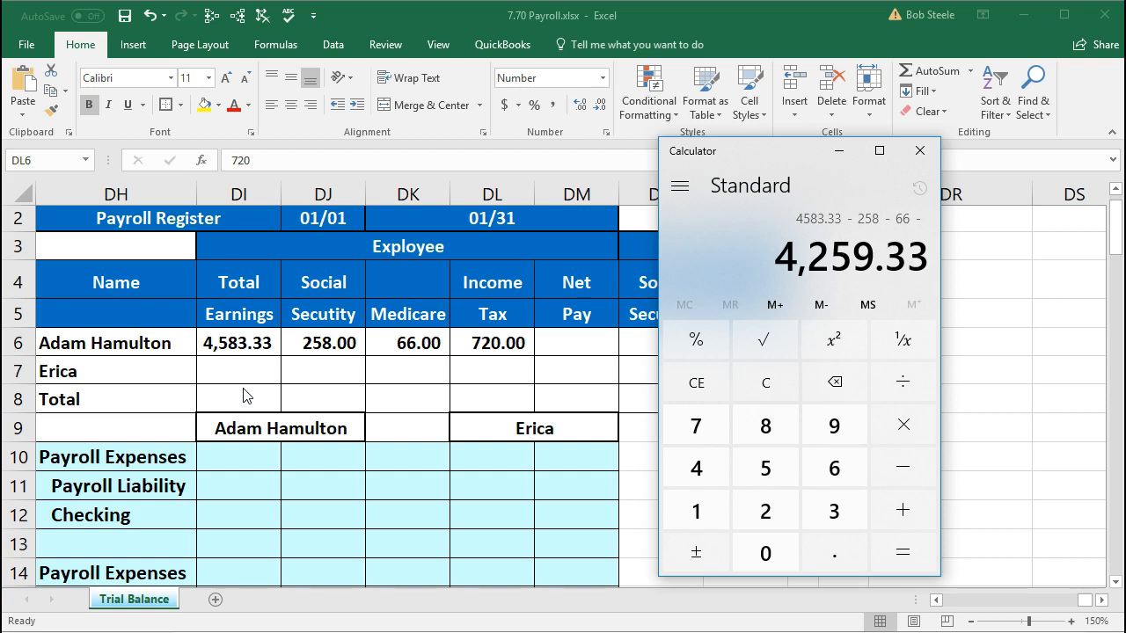
type("720")
key("Return")
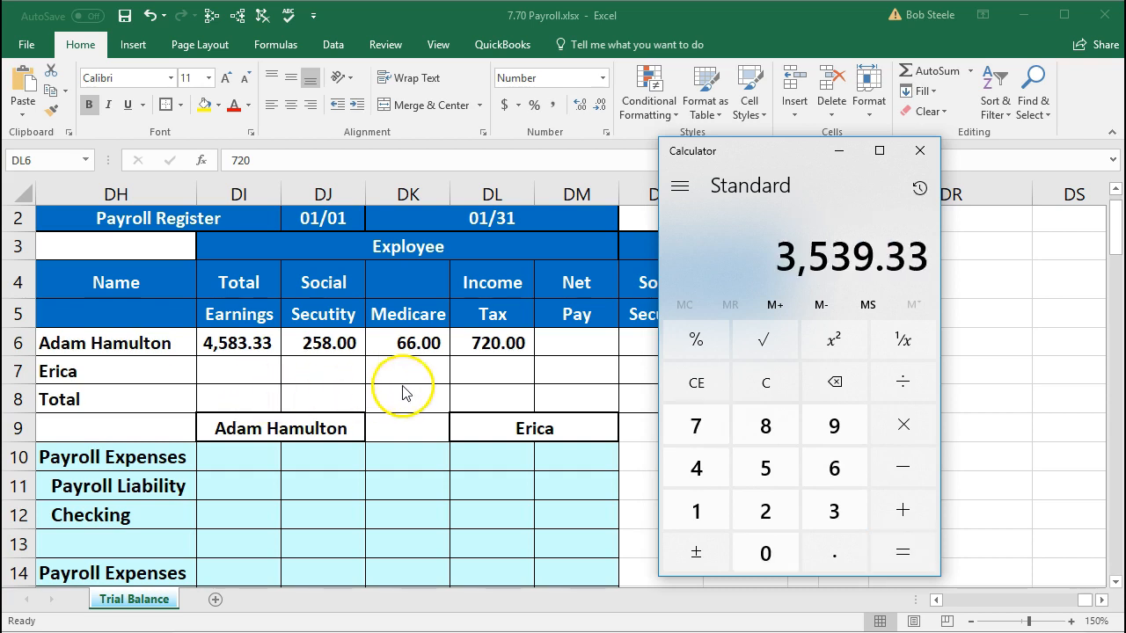
left_click(920, 152)
left_click(565, 347)
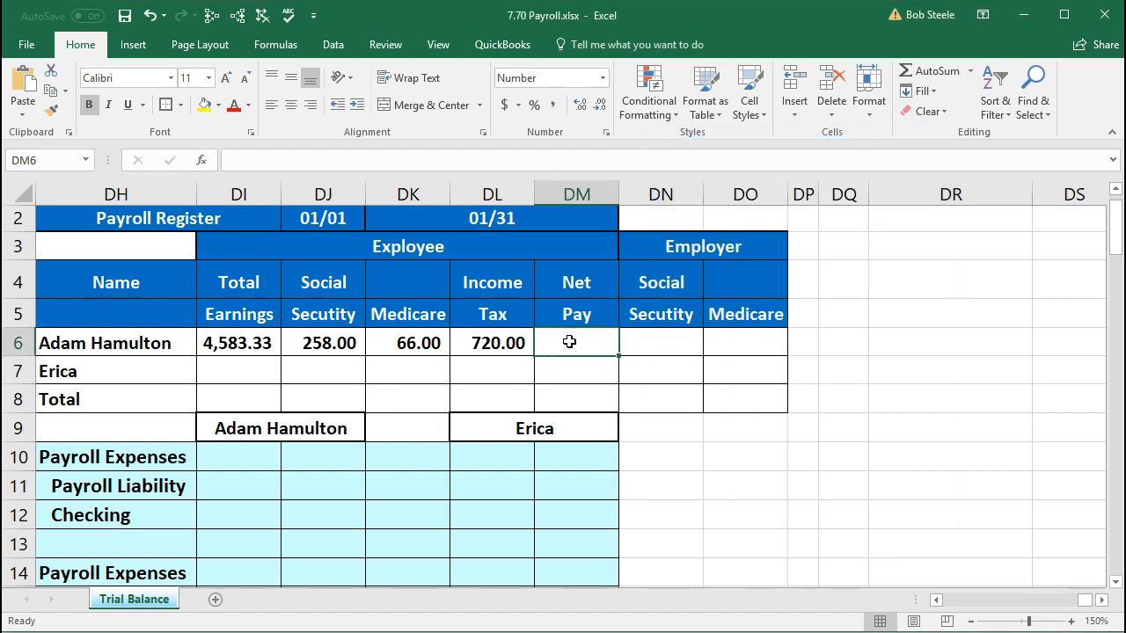
- Enter =DI6-DJ6-DK6-DL6 in DM6 for a net pay of 3,539.33, then check the withholdings total
type("=")
left_click(239, 335)
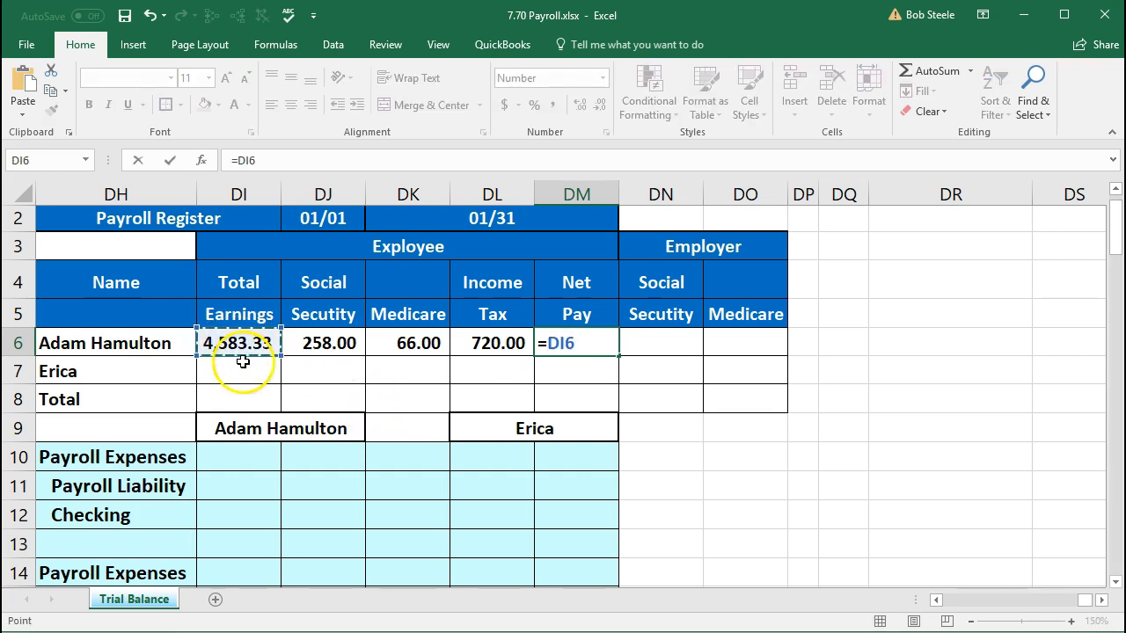
type("-")
left_click(323, 341)
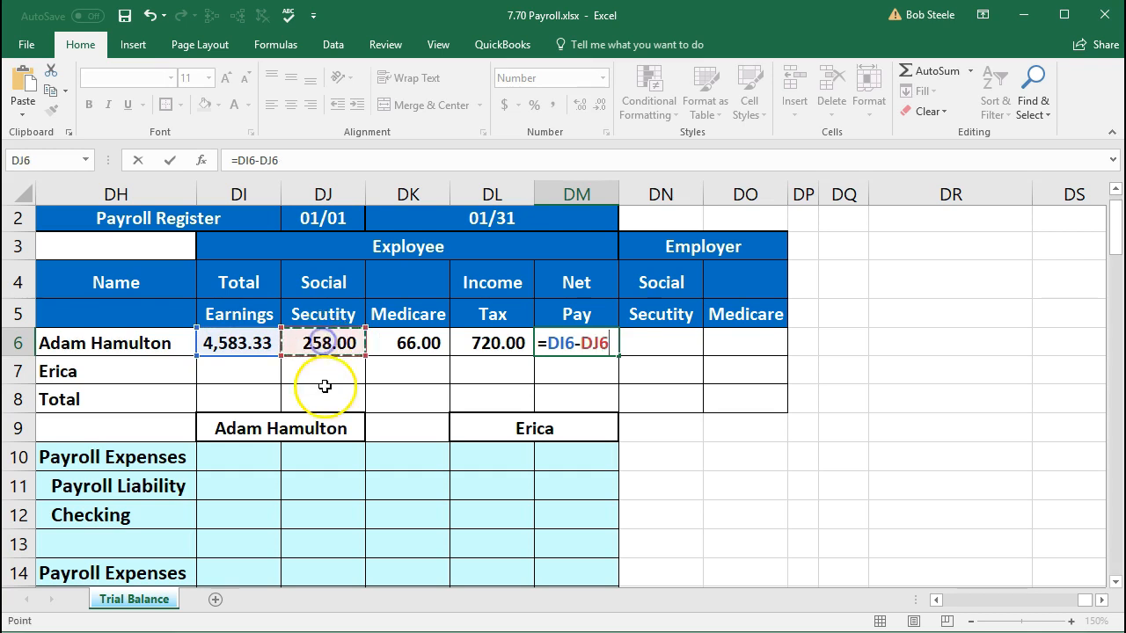
type("-")
left_click(416, 343)
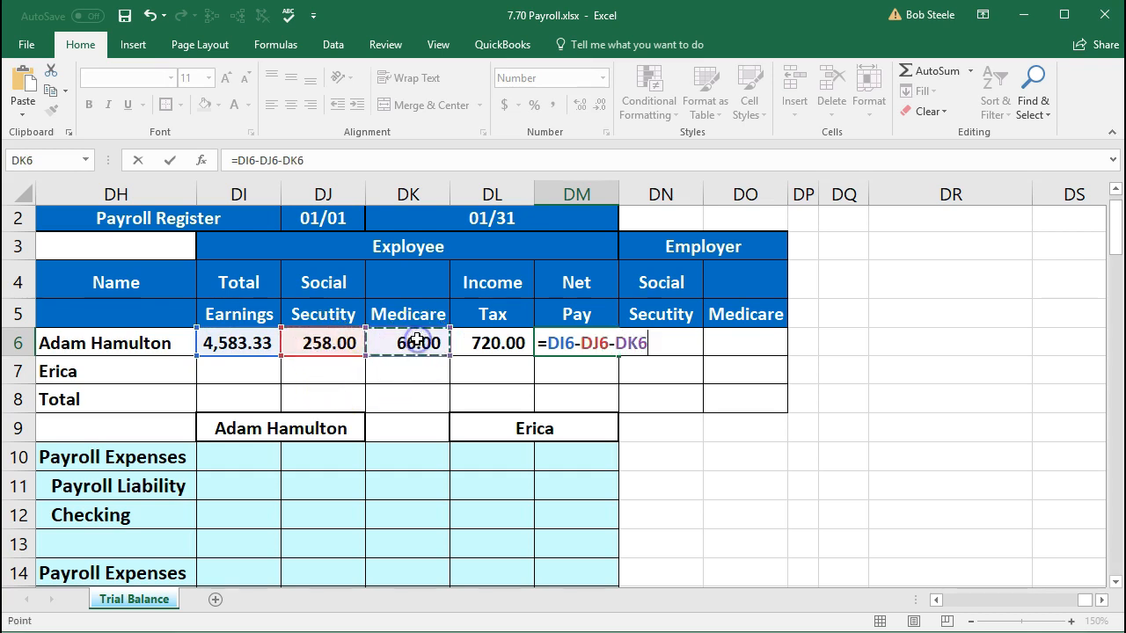
type("-")
left_click(489, 343)
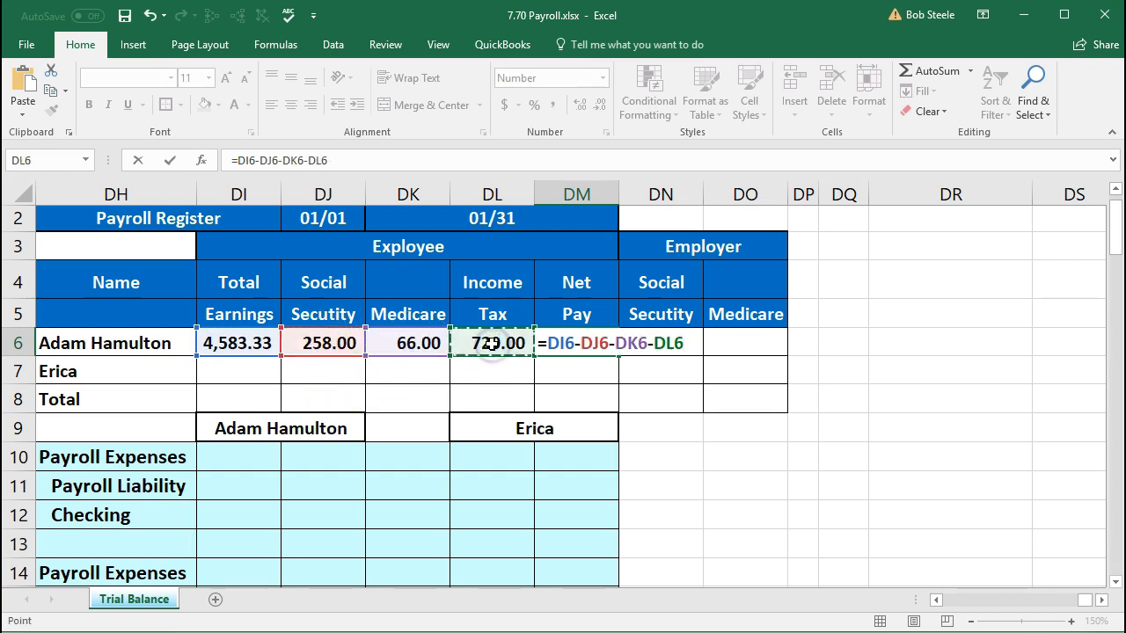
key("Return")
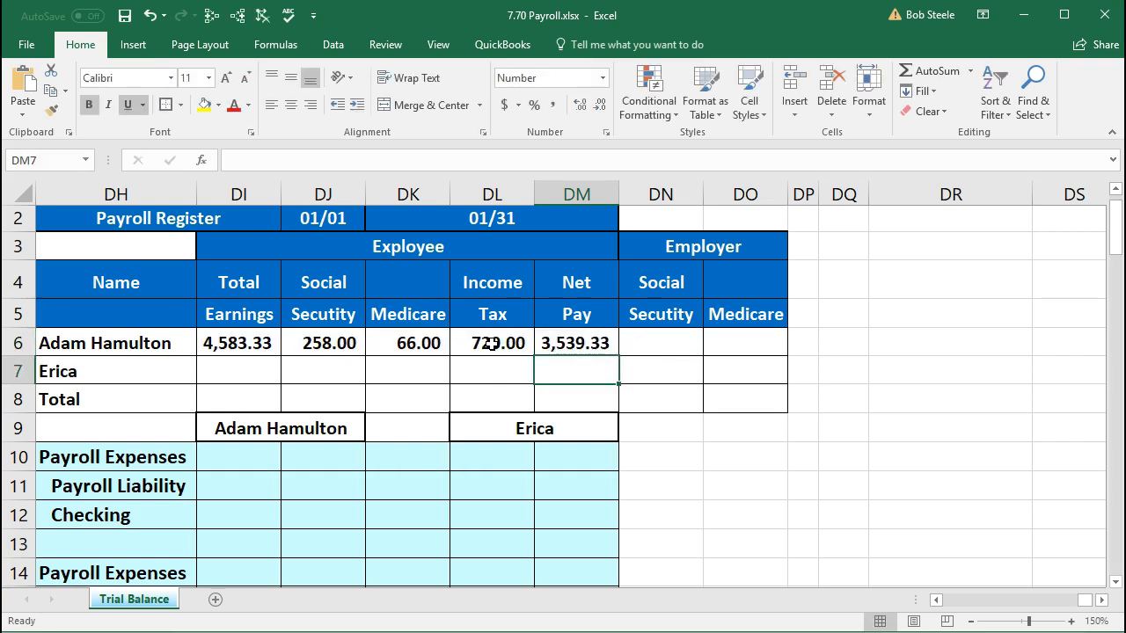
left_click(582, 346)
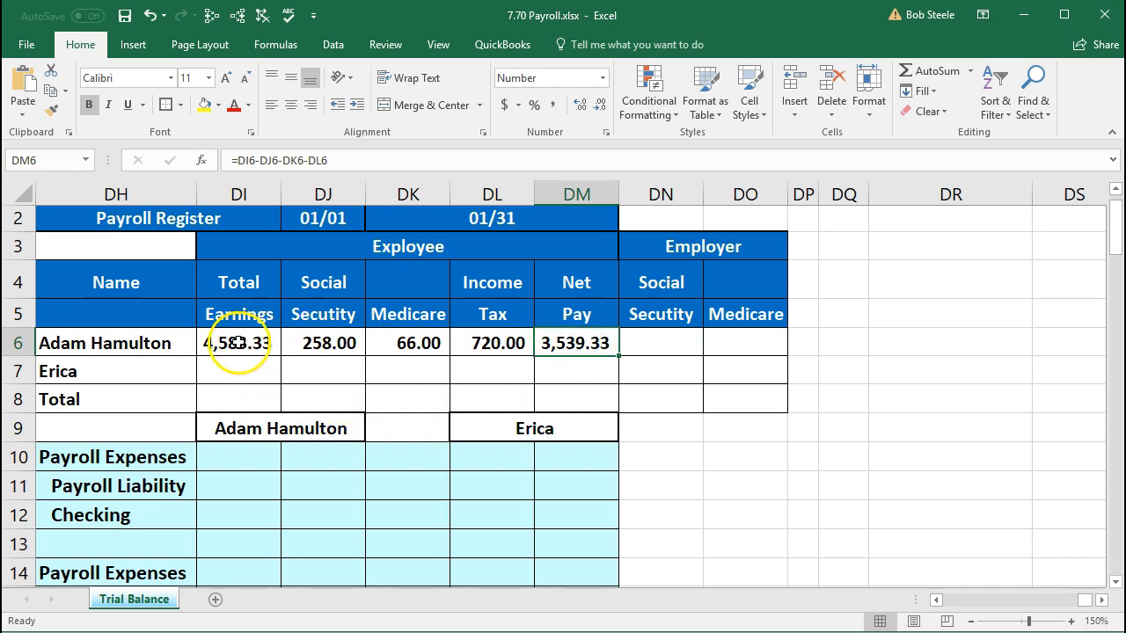
left_click_drag(319, 343, 464, 340)
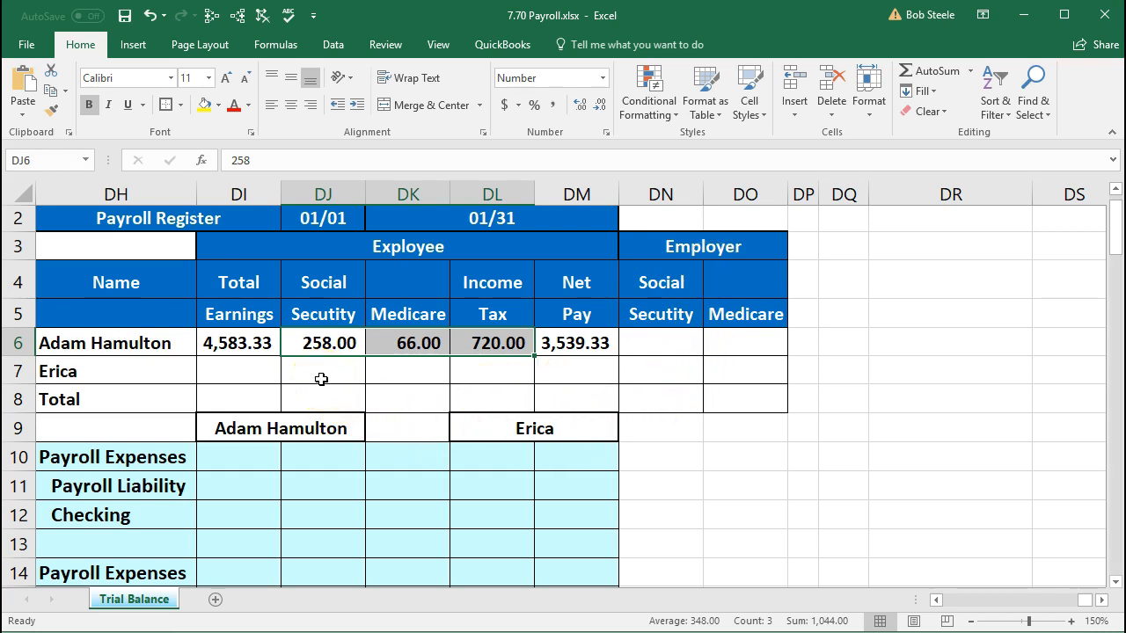
- Link employer Social Security DN6 to =DJ6 (258.00) and employer Medicare DO6 to =DK6 (66.00)
left_click(652, 340)
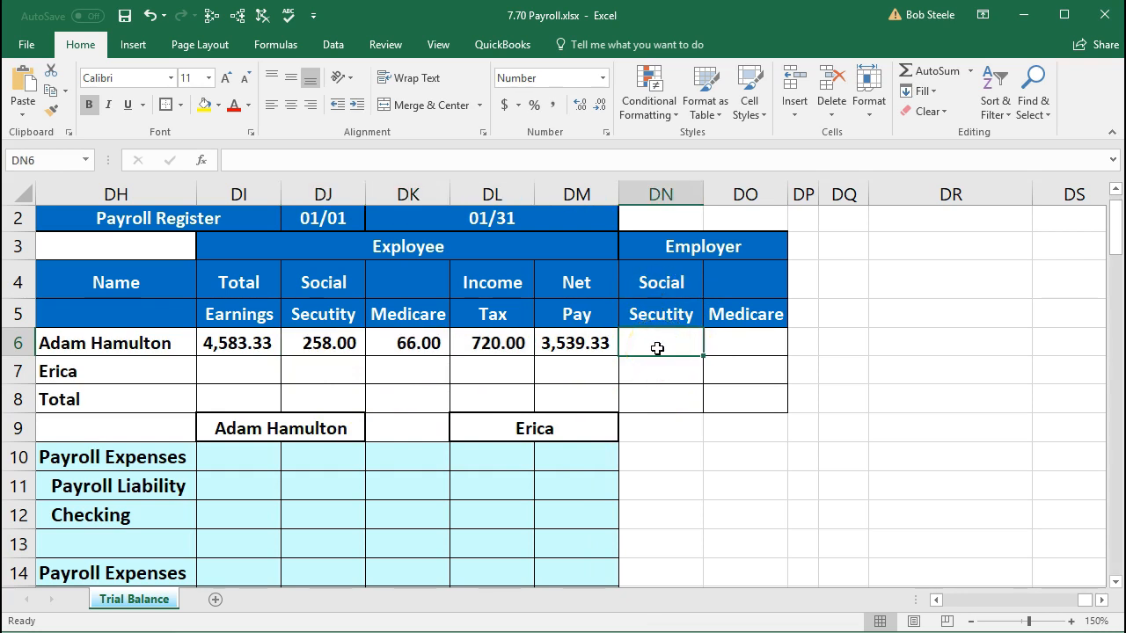
type("=")
key("Left")
key("Left")
key("Left")
key("Left")
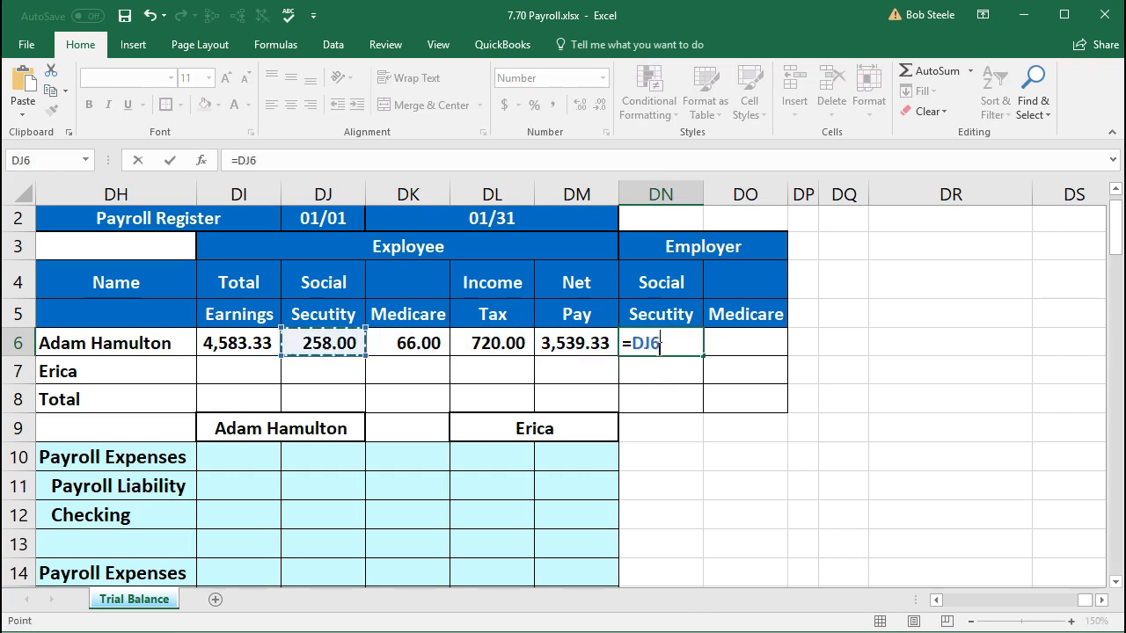
key("Tab")
left_click(659, 344)
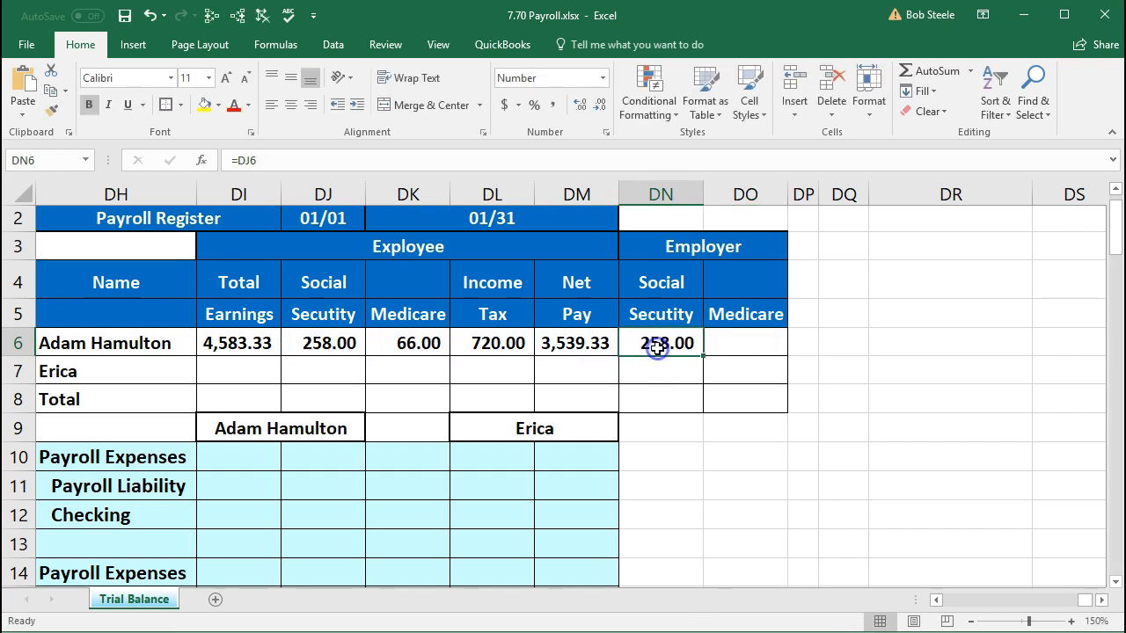
left_click(736, 343)
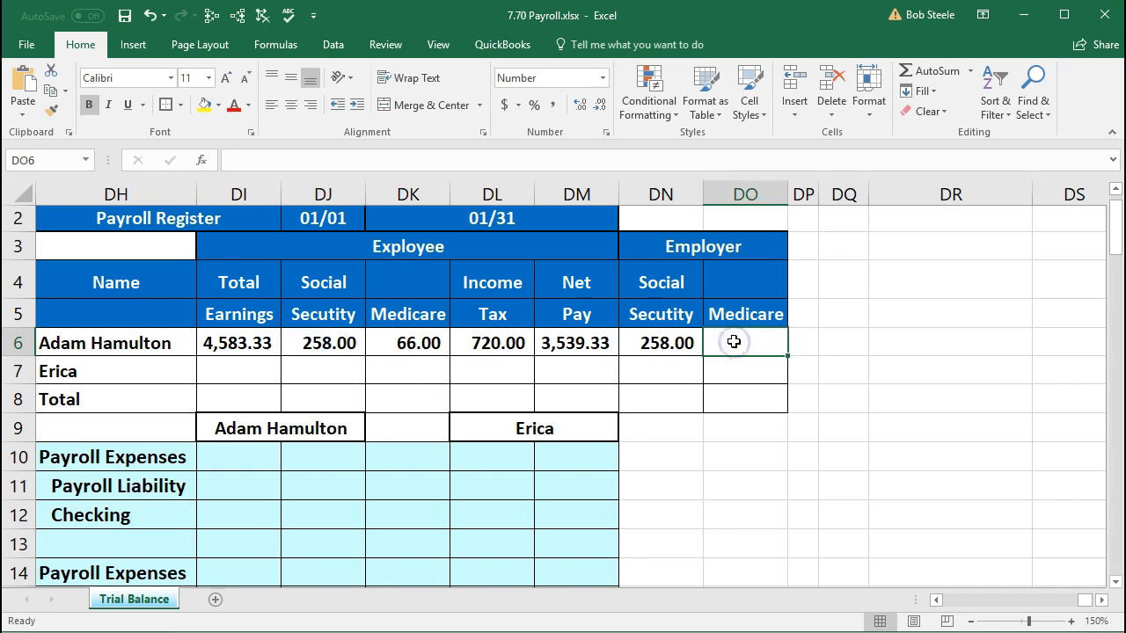
type("=")
key("Left")
key("Left")
key("Left")
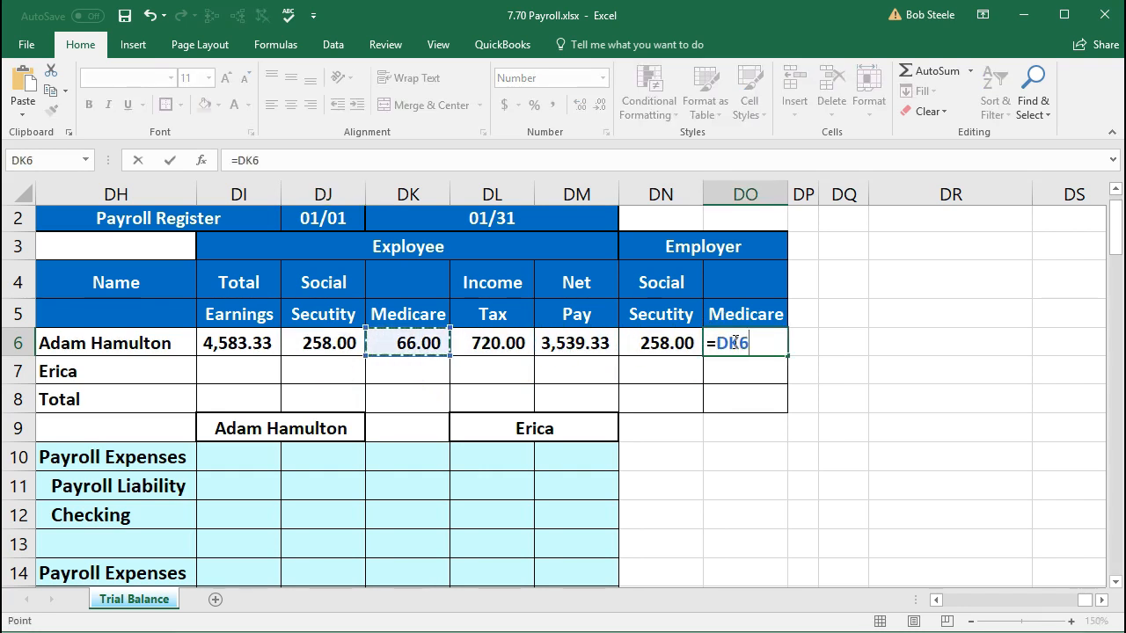
key("Return")
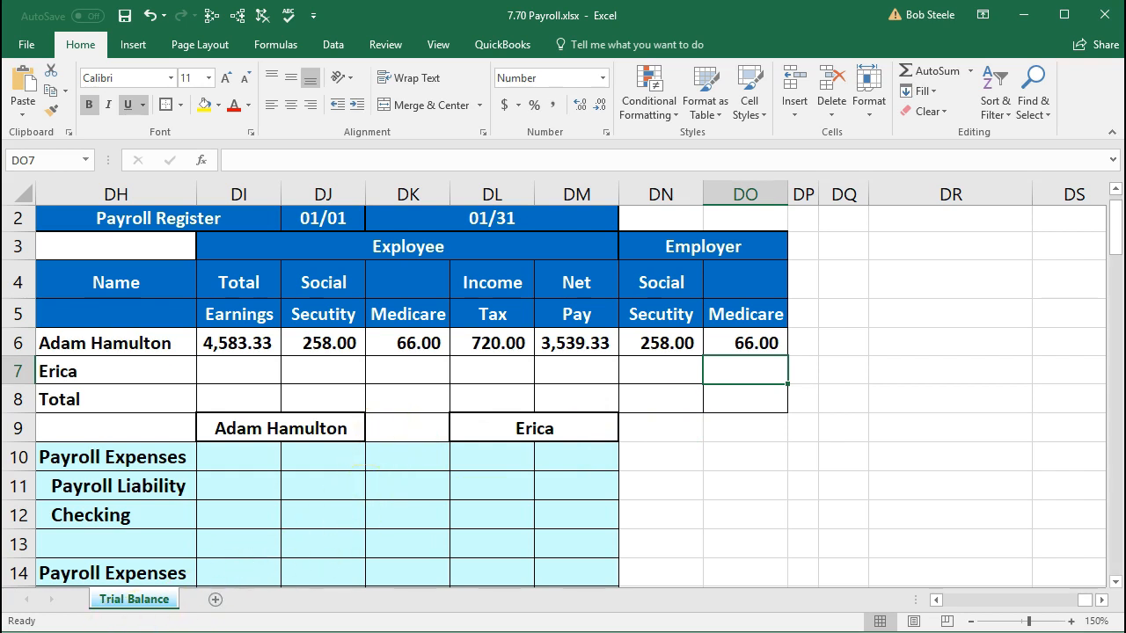
left_click(158, 631)
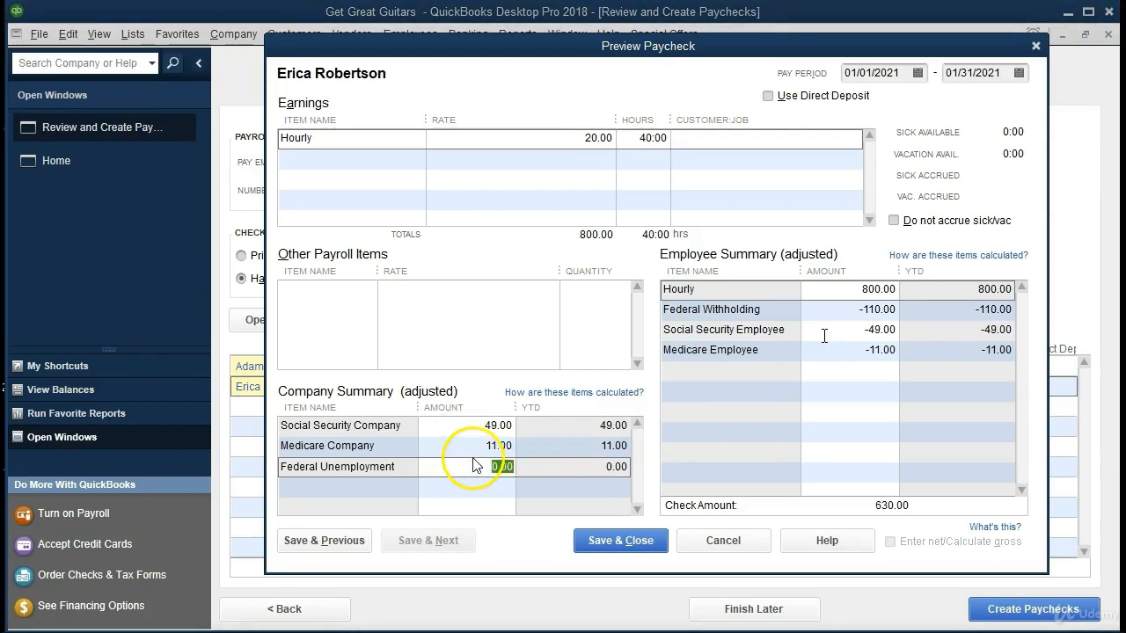
- Review the second employee's paycheck preview (800.00 pay, 630.00 check amount) and return to Excel
left_click(201, 615)
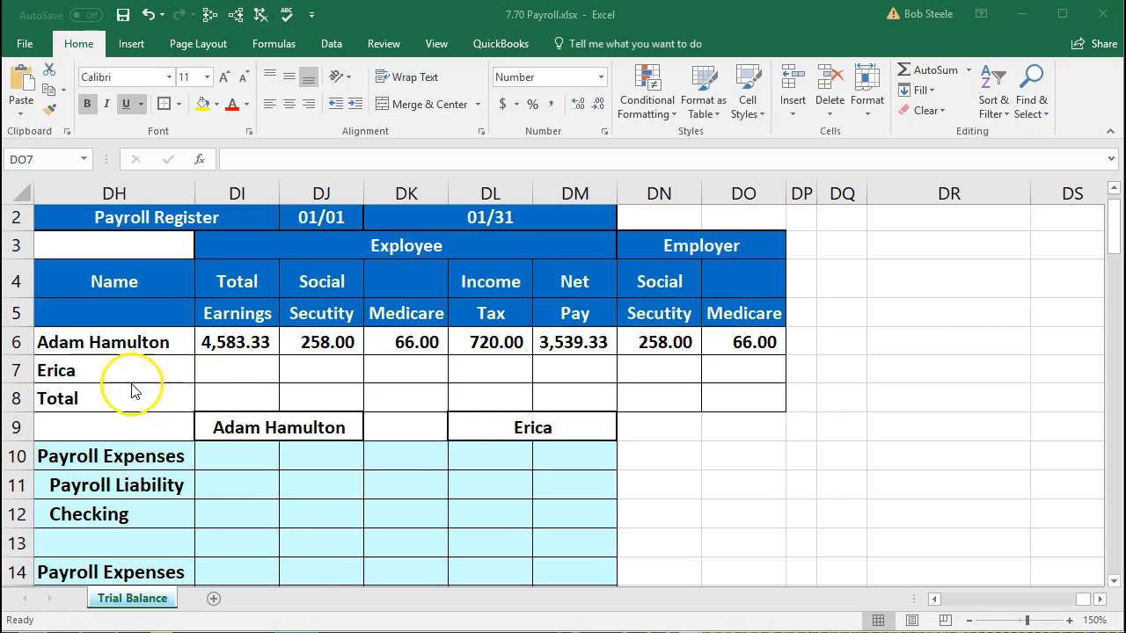
- Enter 800 as the second employee's total earnings in DI7
left_click(217, 369)
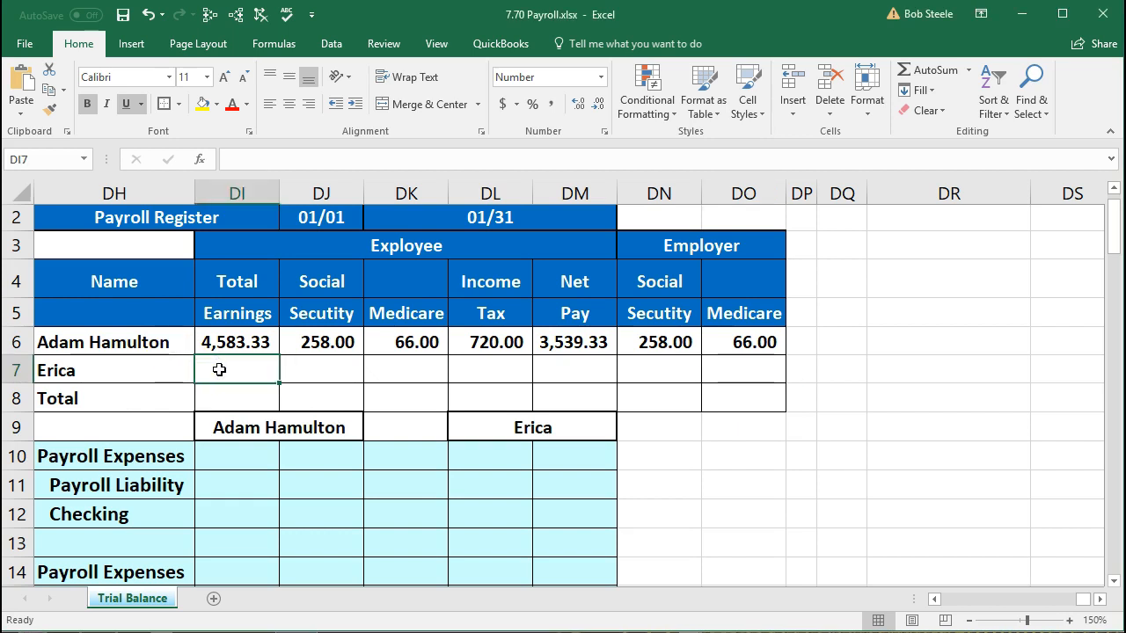
type("800")
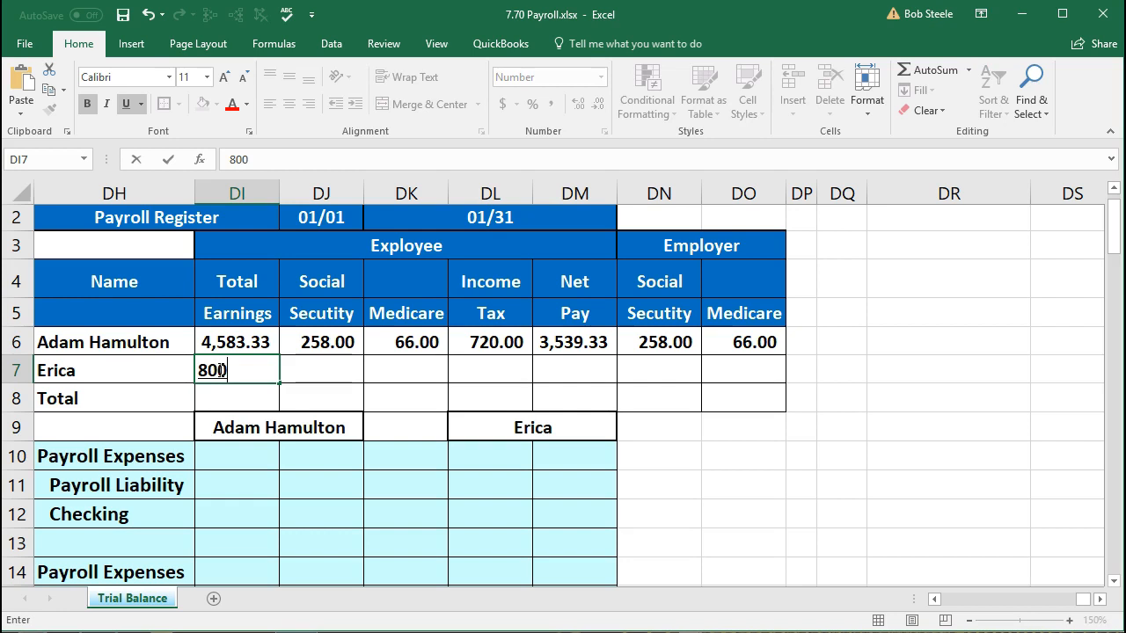
key("Tab")
left_click(220, 370)
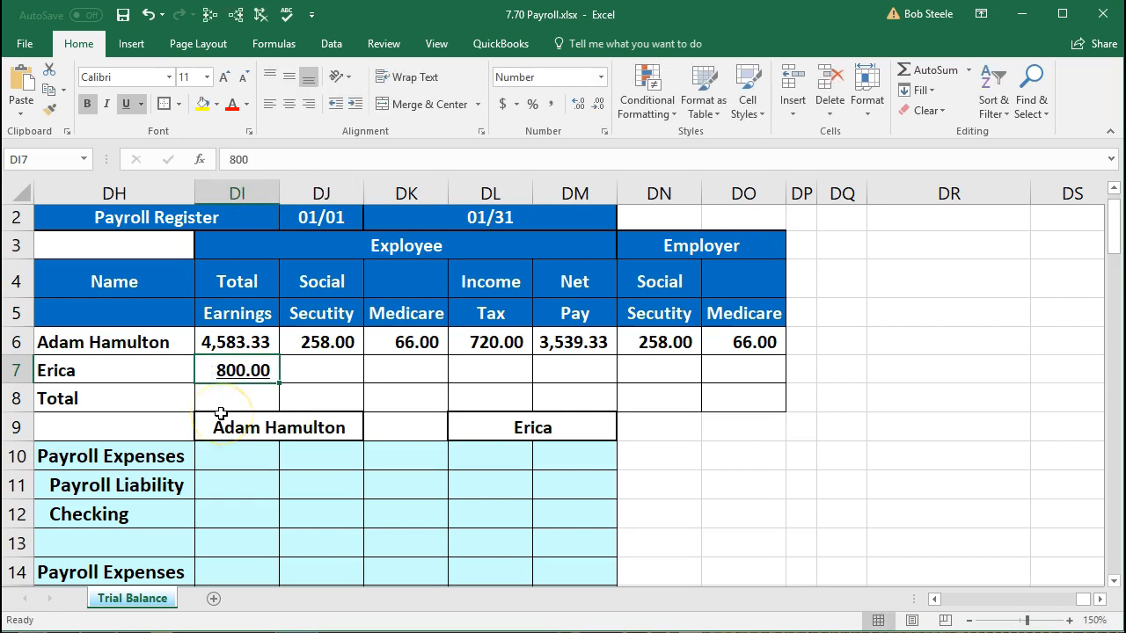
left_click(323, 369)
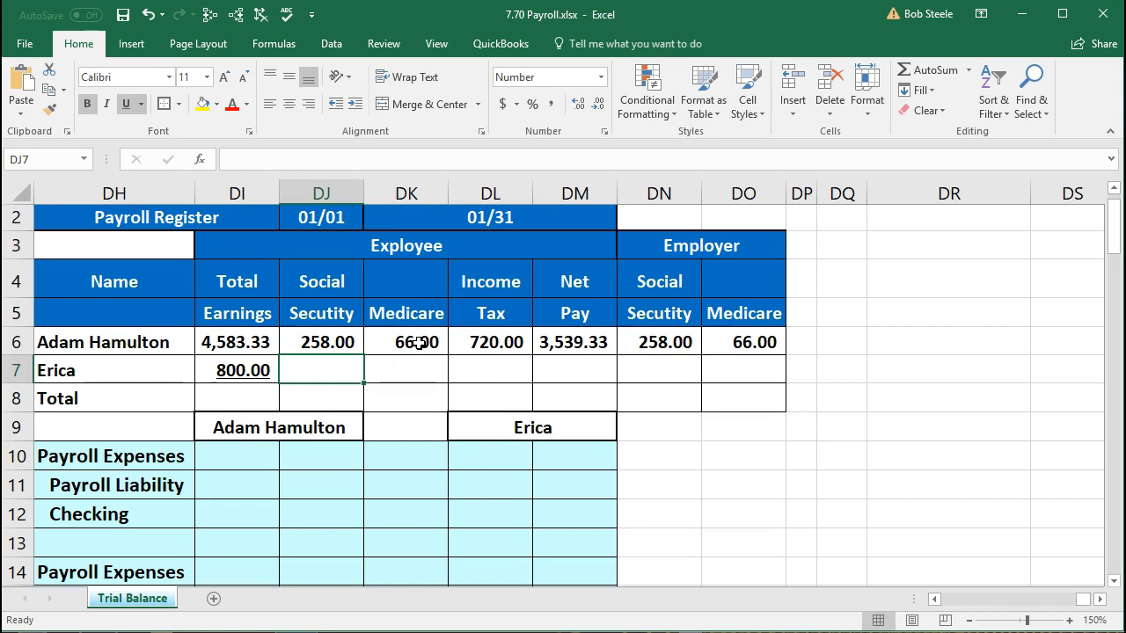
left_click(316, 378)
- Enter the second employee's withholdings: 49 Social Security, 11 Medicare and 110 income tax
type("49")
key("Tab")
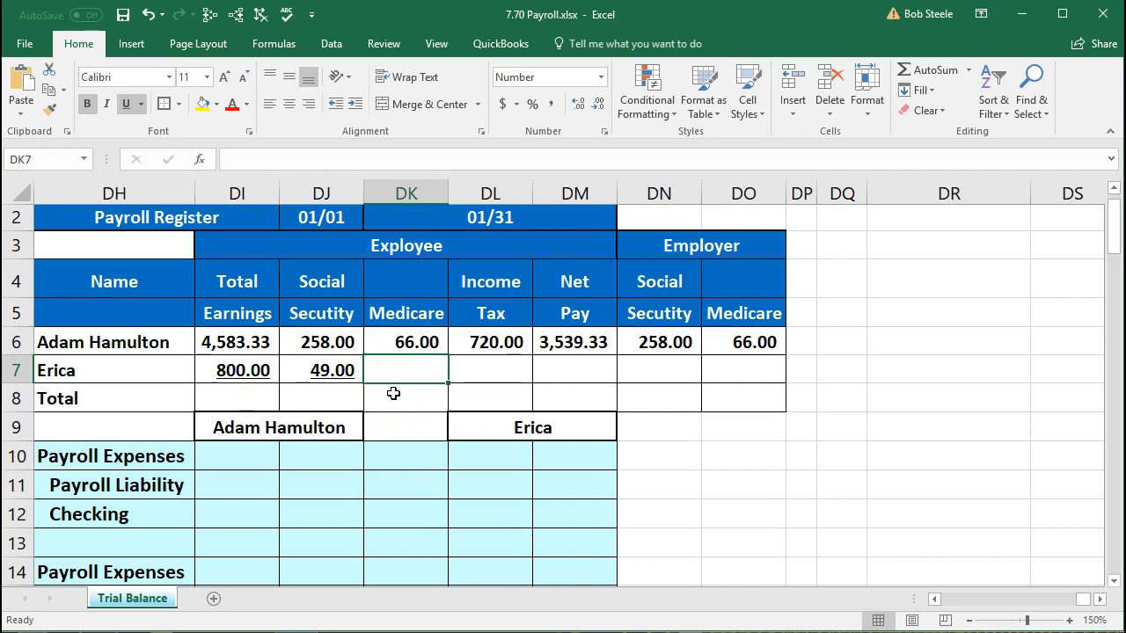
type("11")
key("Tab")
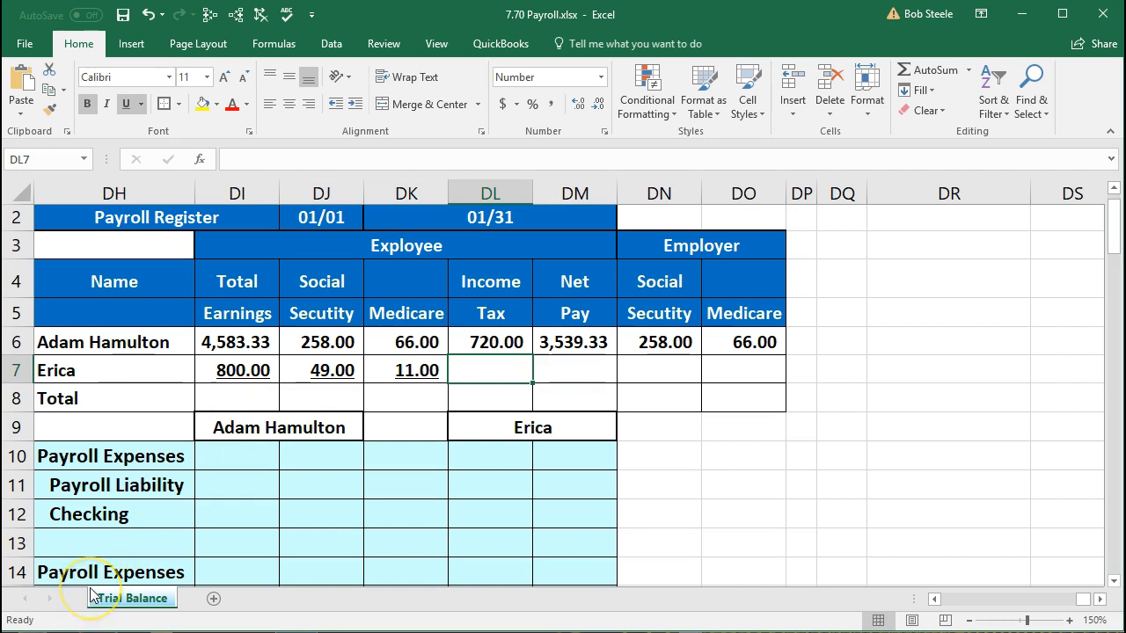
type("110")
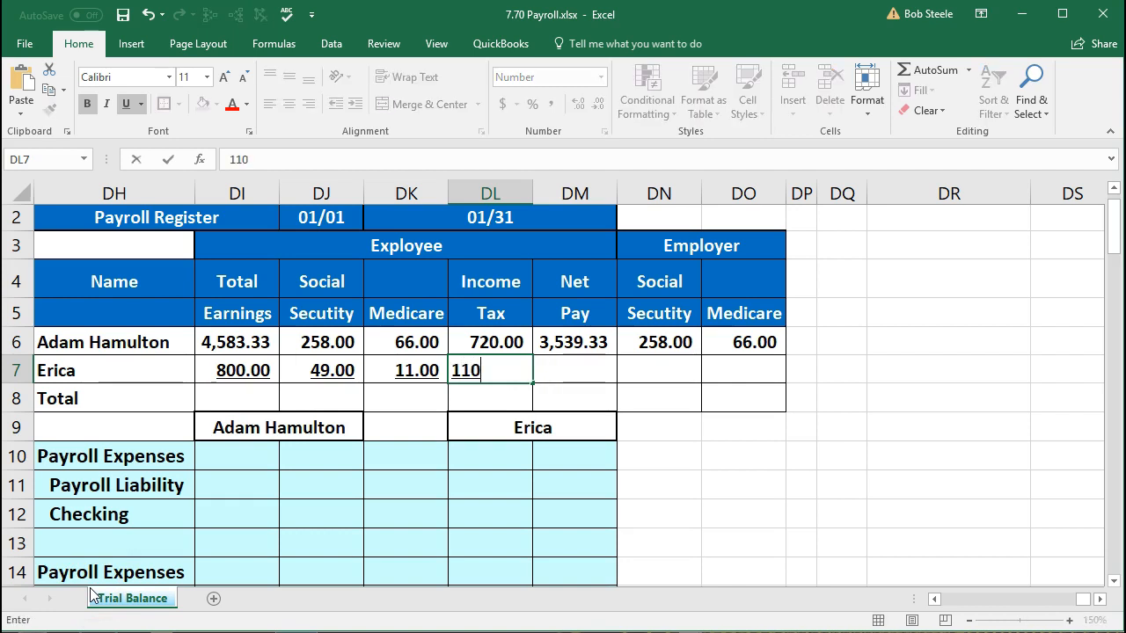
key("Tab")
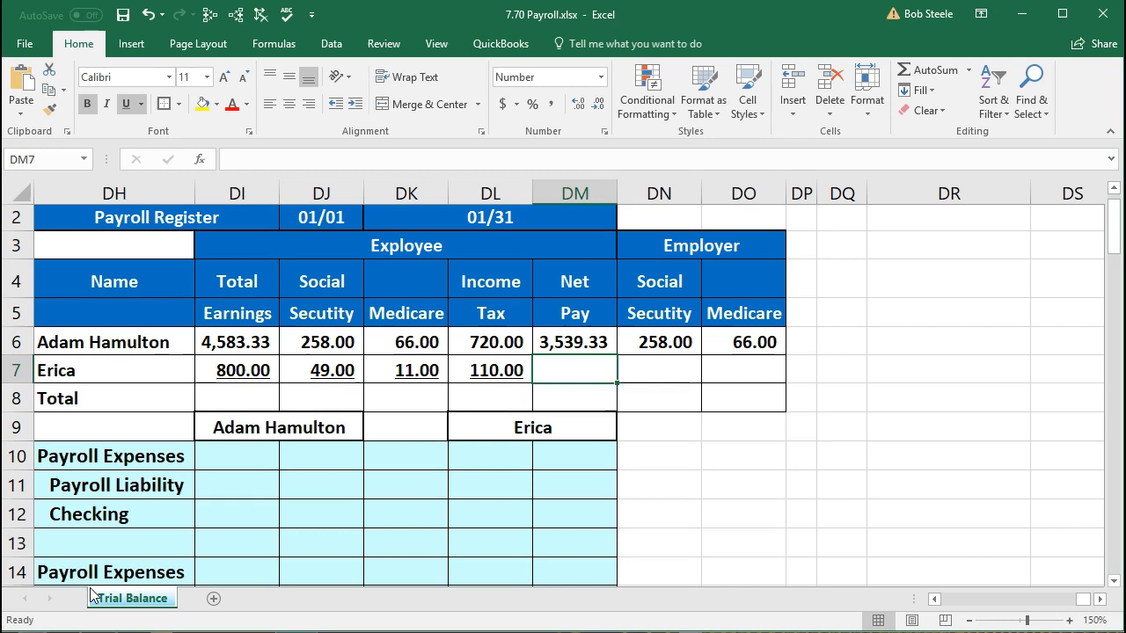
key("XF86Calculator")
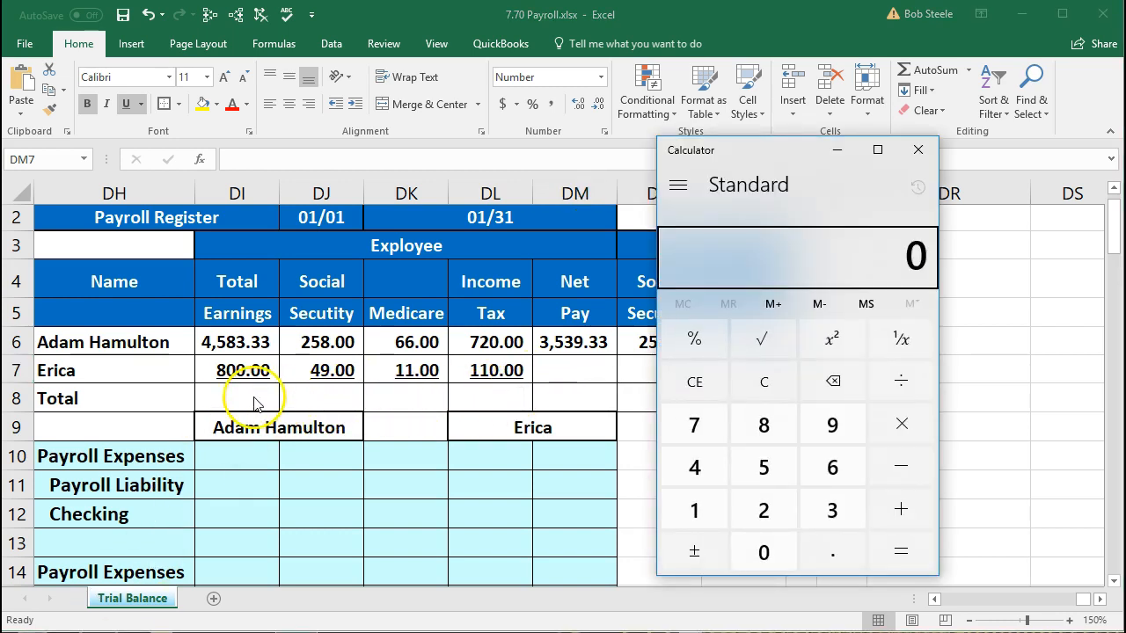
- Clear Calculator and compute 800 − 49 − 11 − 110 = 630 for the second employee's net pay
left_click(749, 393)
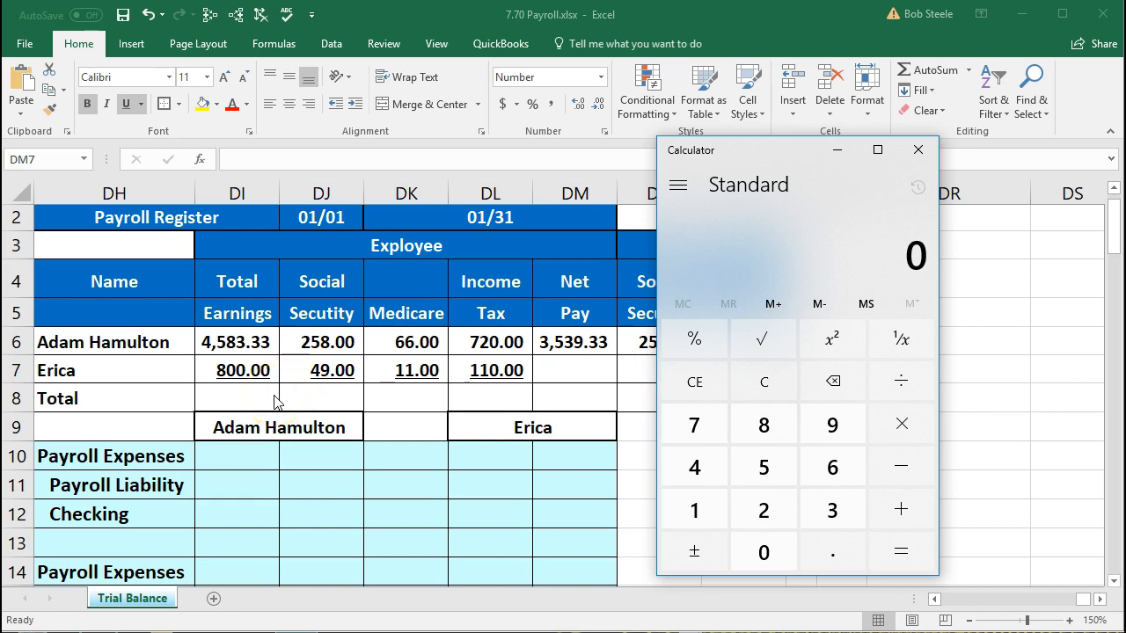
type("800")
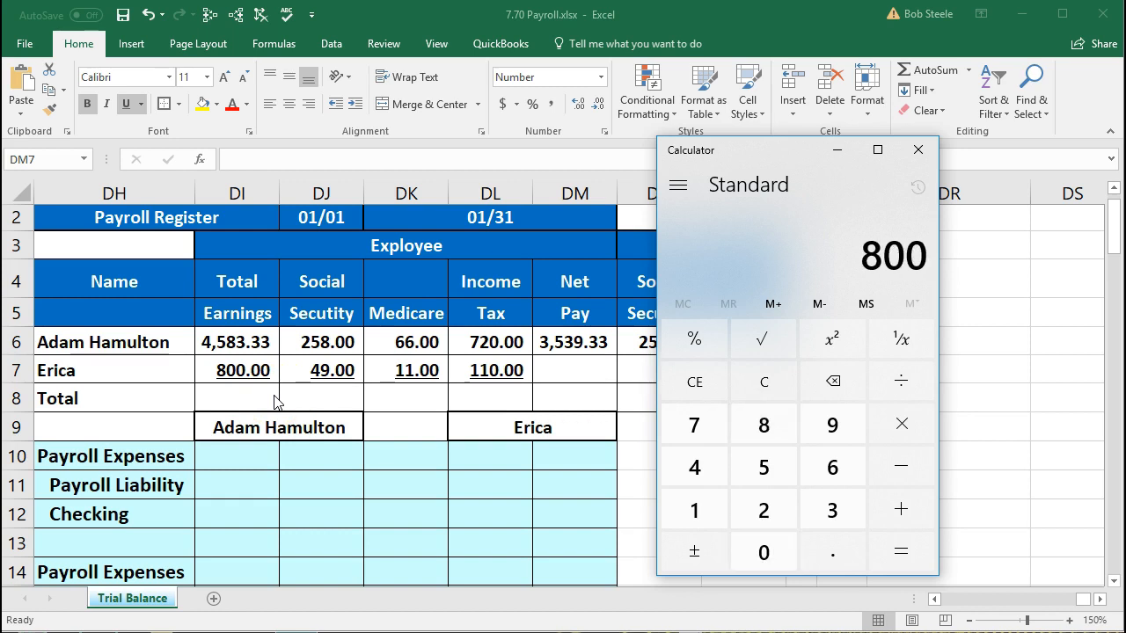
key("minus")
type("49")
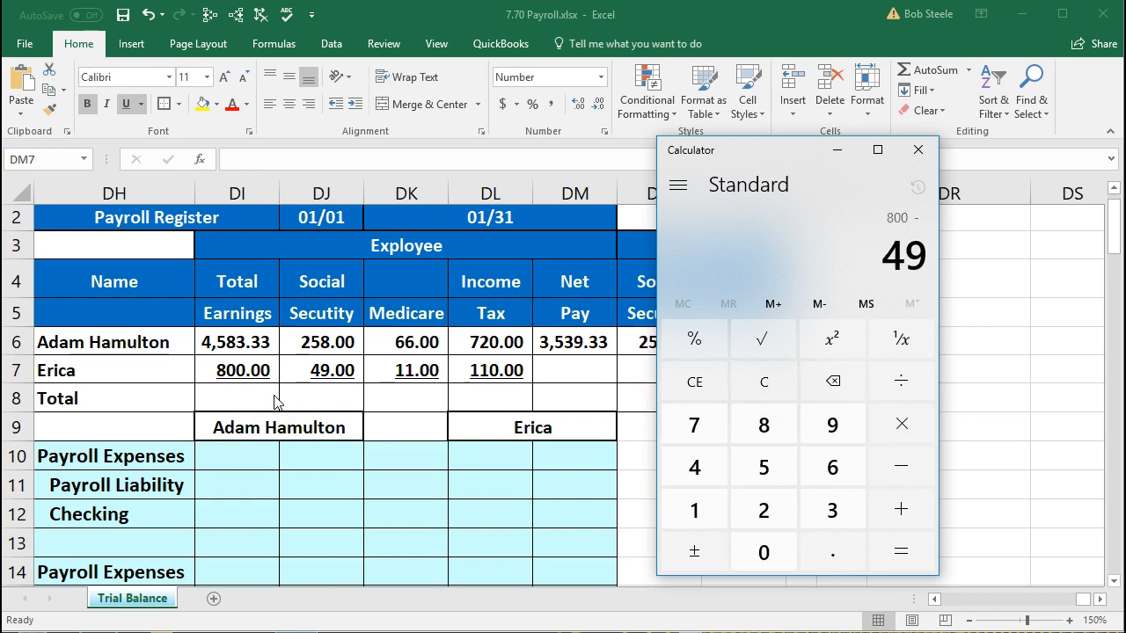
key("minus")
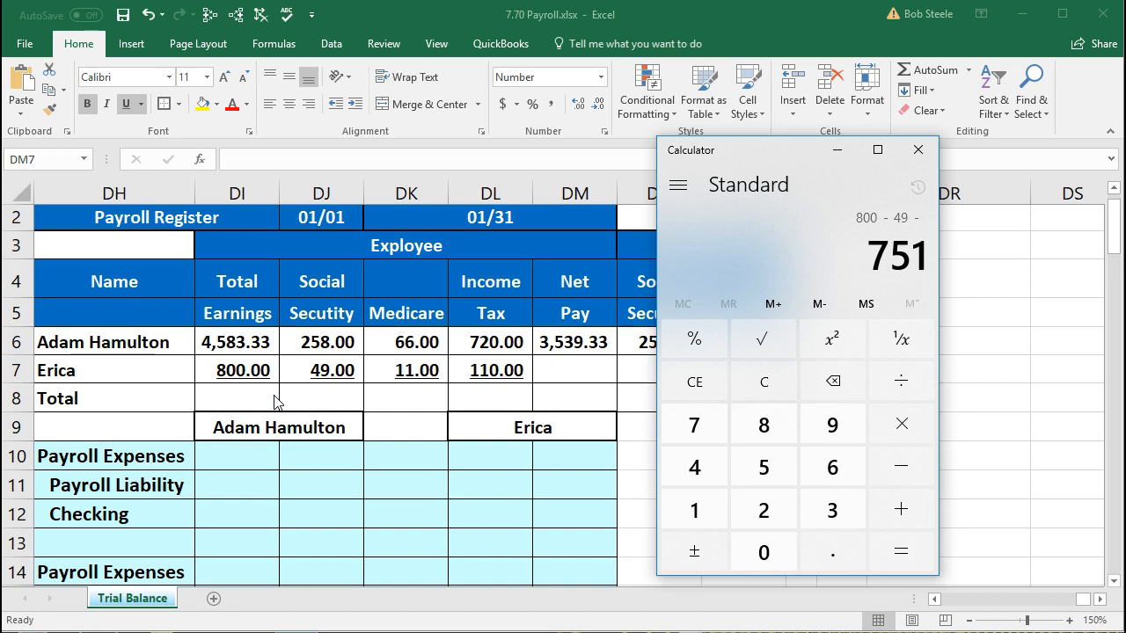
type("11")
key("minus")
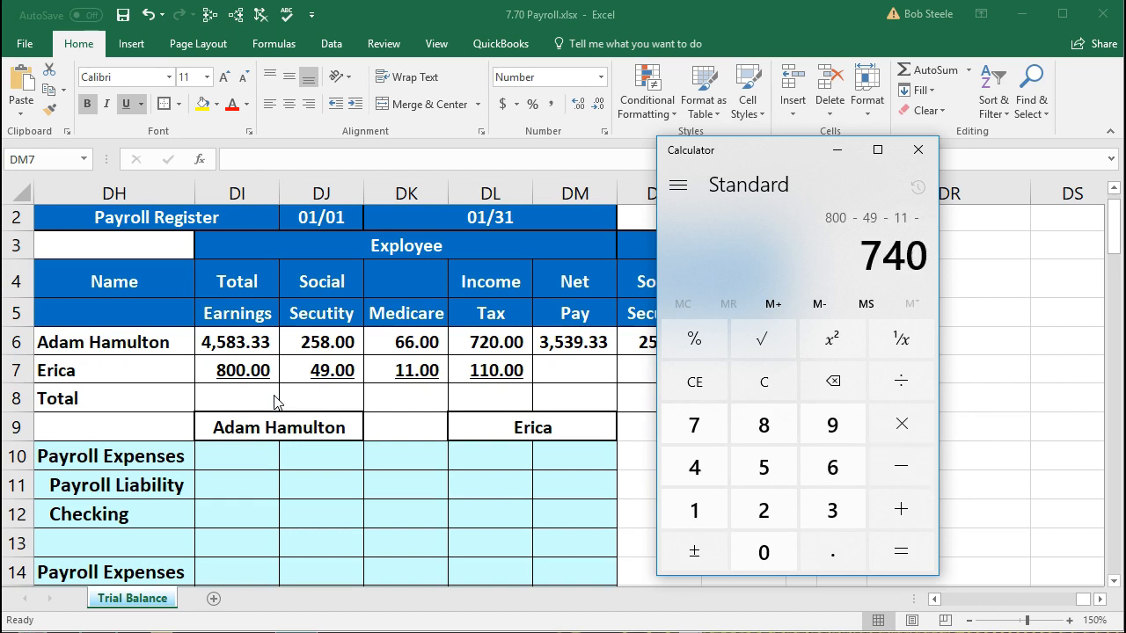
type("110")
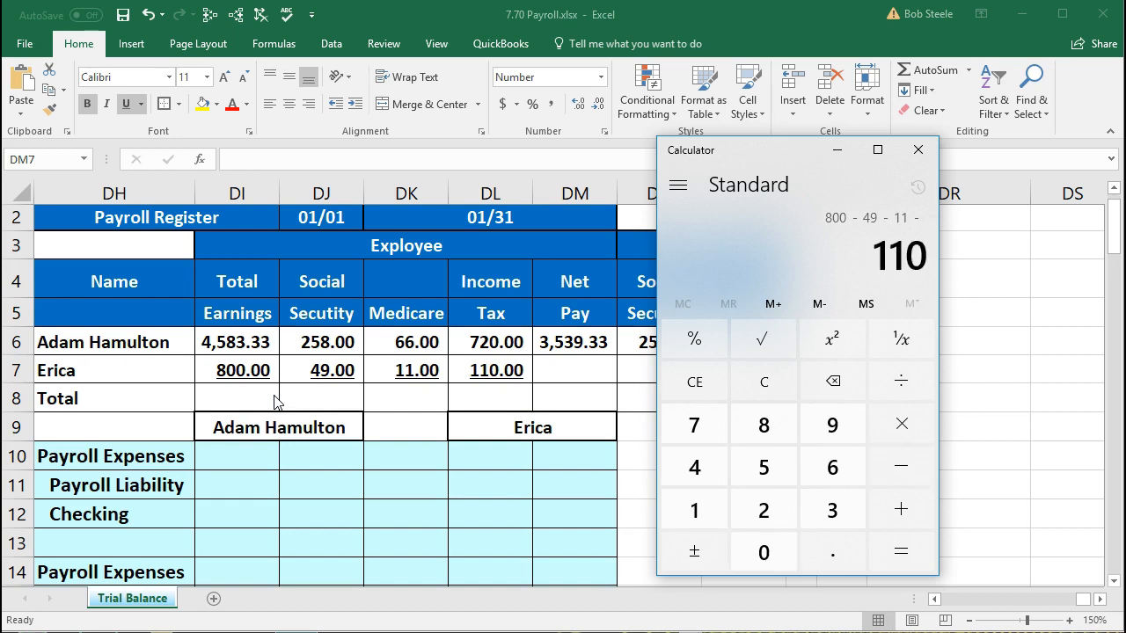
key("Return")
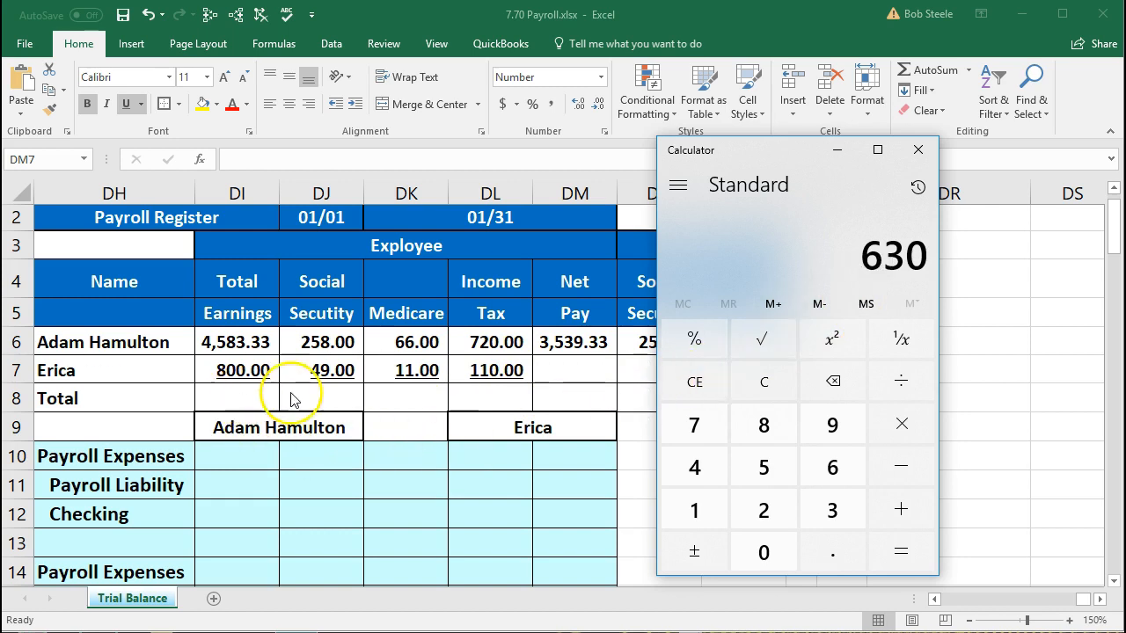
left_click(559, 378)
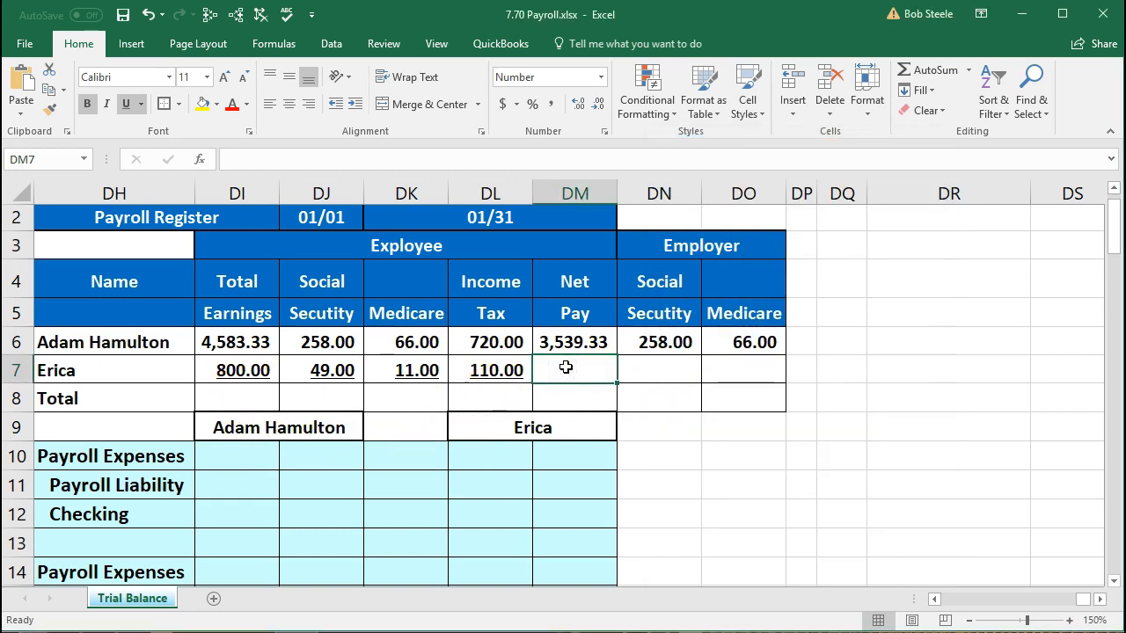
- Enter Erica's net pay formula =DI7-DJ7-DK7-DL7, giving 630.00
type("=")
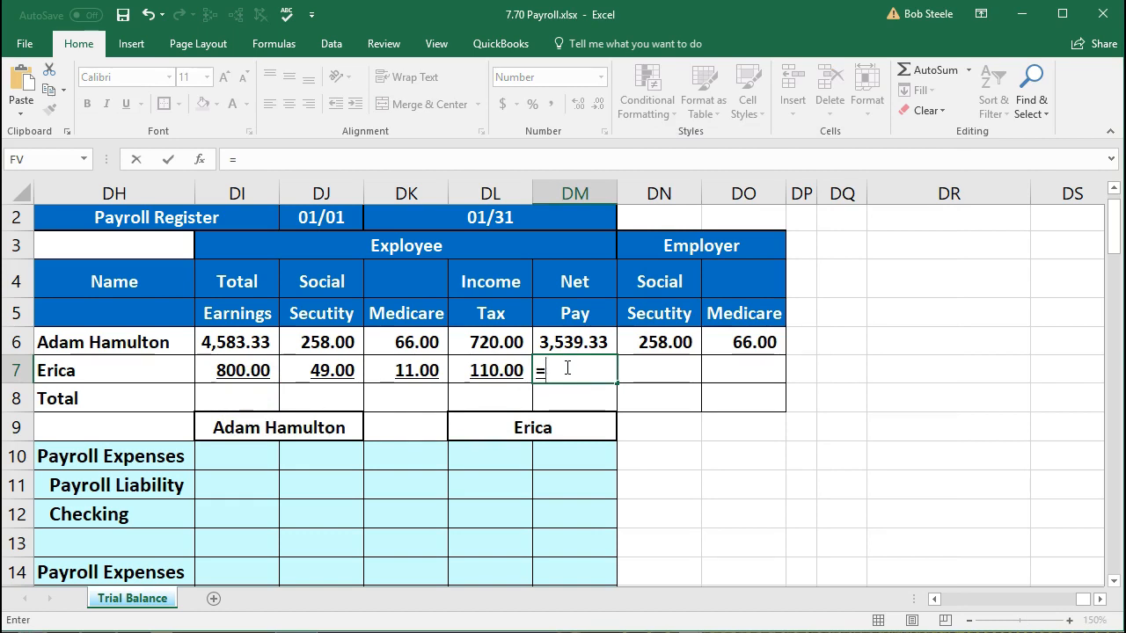
left_click(252, 370)
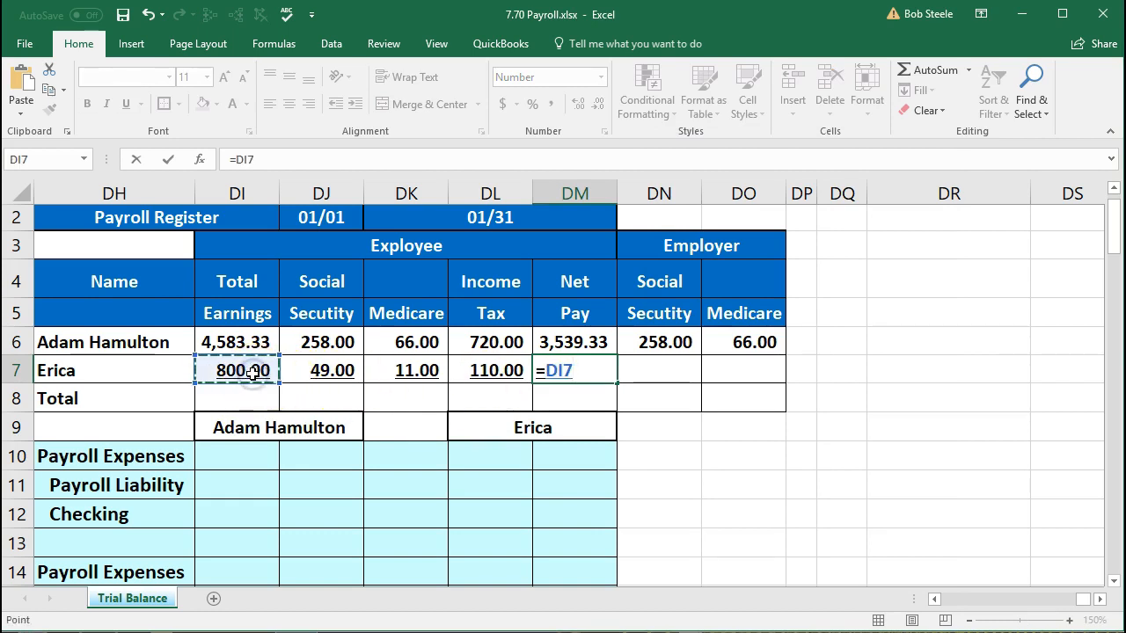
type("-")
left_click(319, 370)
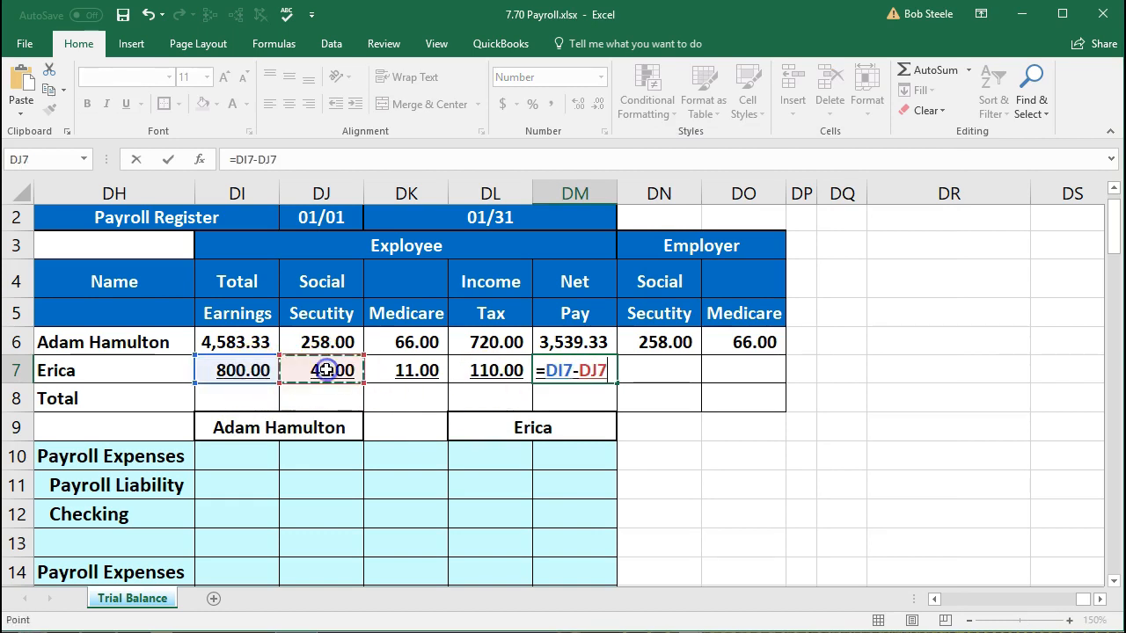
type("-")
left_click(410, 370)
type("-")
left_click(499, 370)
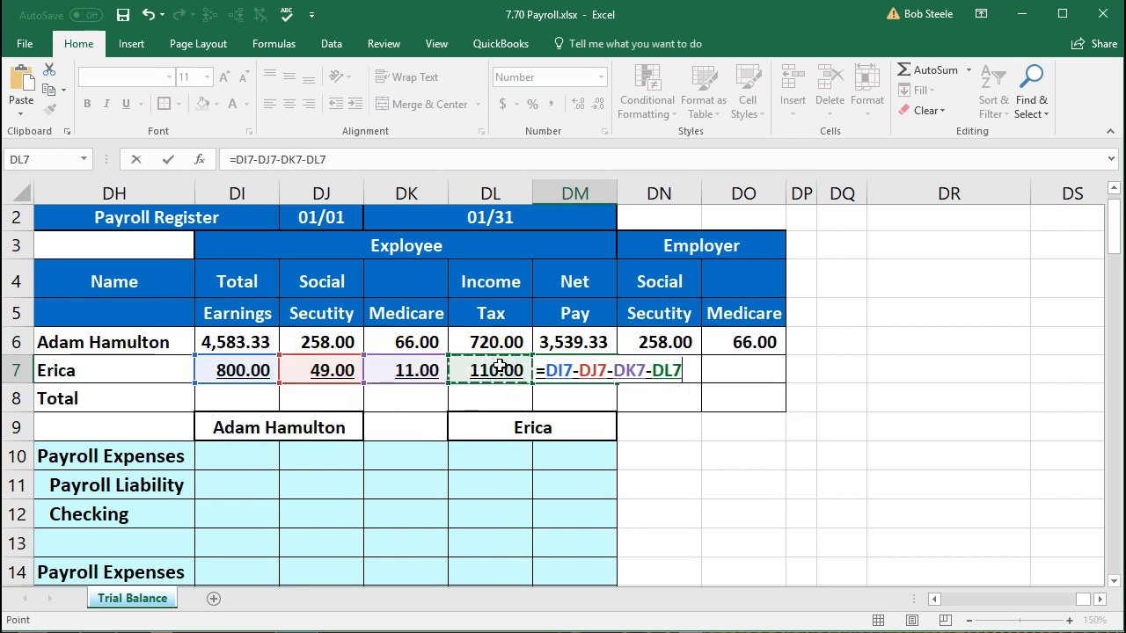
key("Return")
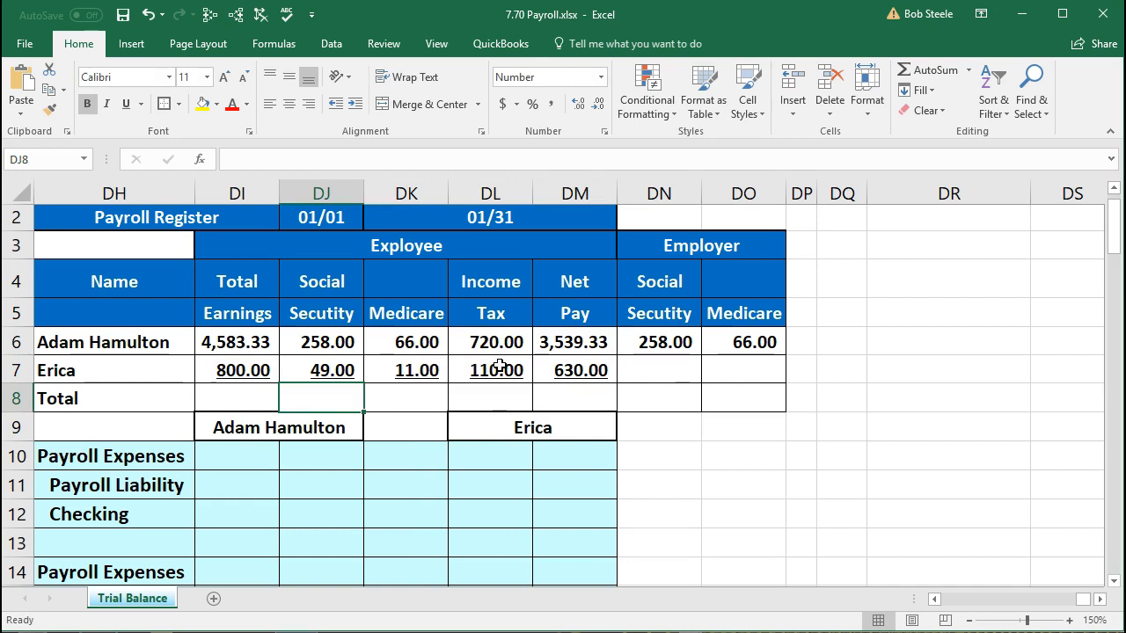
- Link Erica's employer Social Security (49.00) and employer Medicare (11.00) to her withholdings
left_click(667, 366)
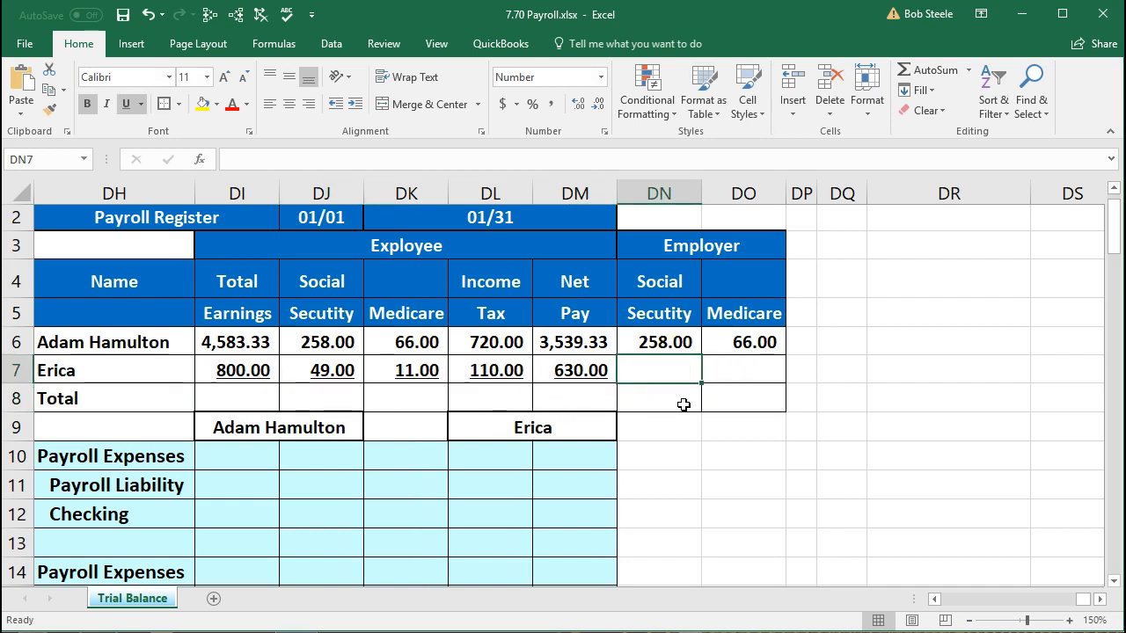
type("=")
left_click(334, 366)
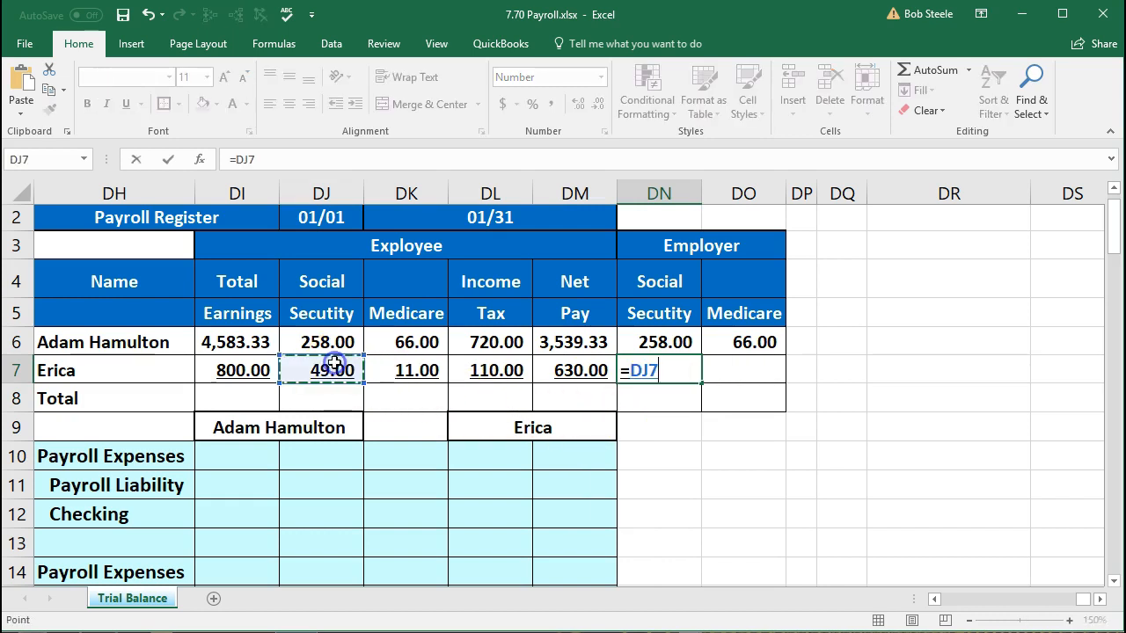
key("Tab")
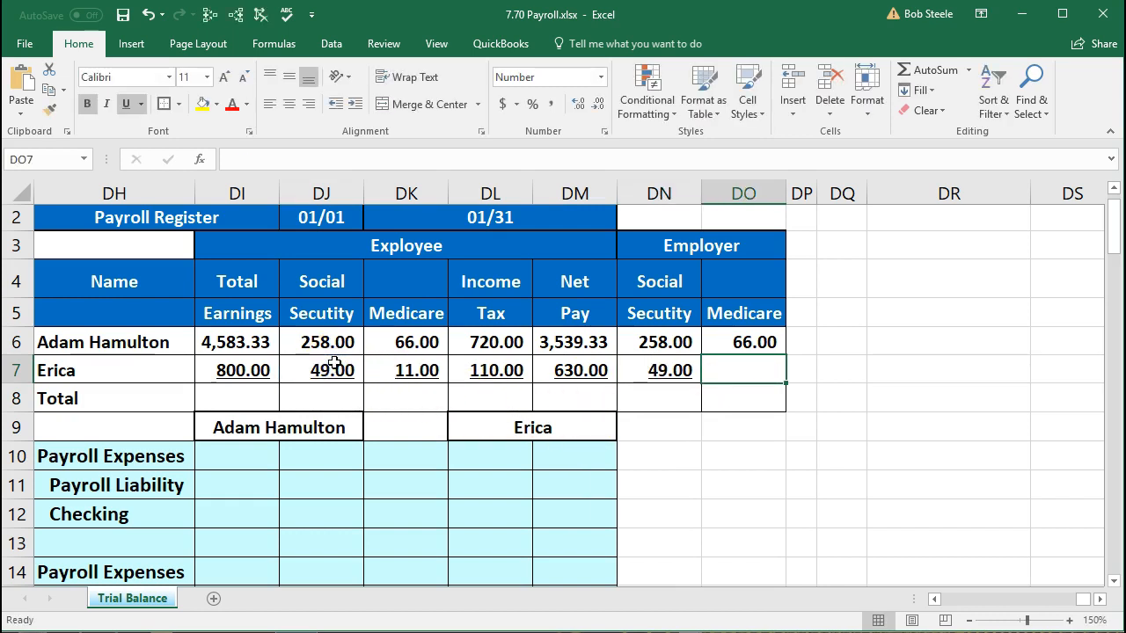
type("=")
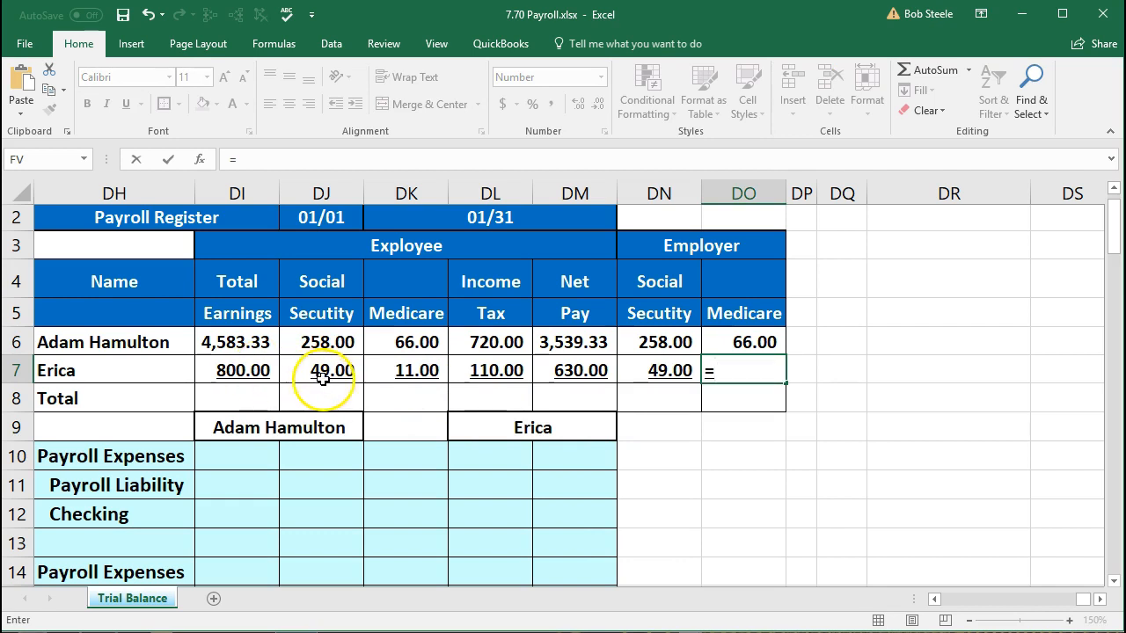
left_click(402, 371)
key("Return")
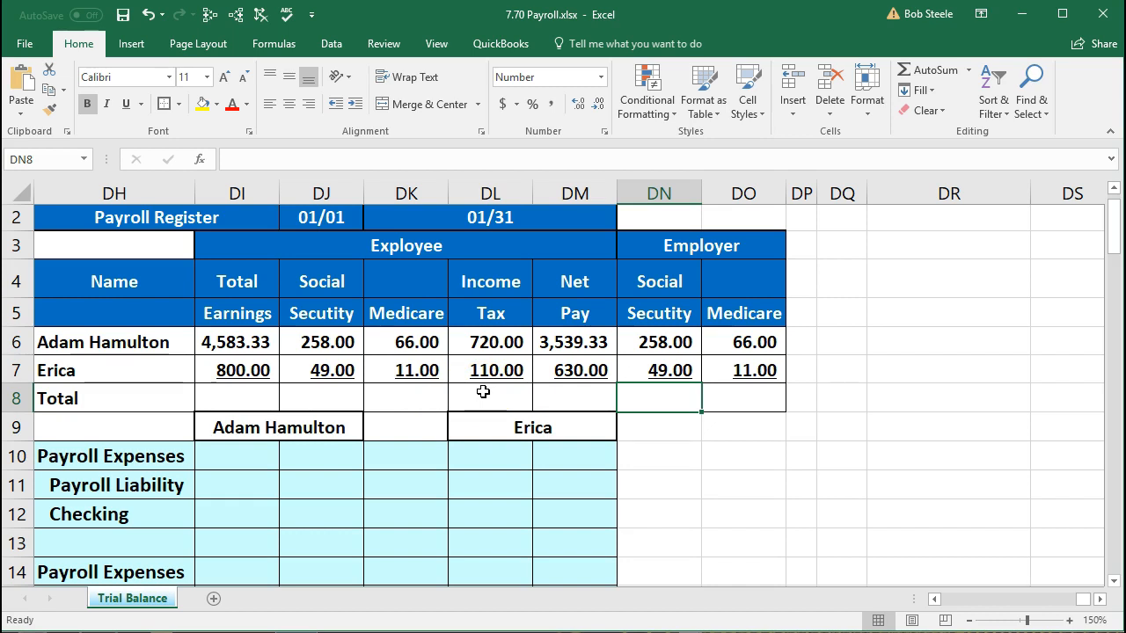
- Fill net pay cells DM6:DM7 (3,539.33 and 630.00) with Light Green
left_click(378, 397)
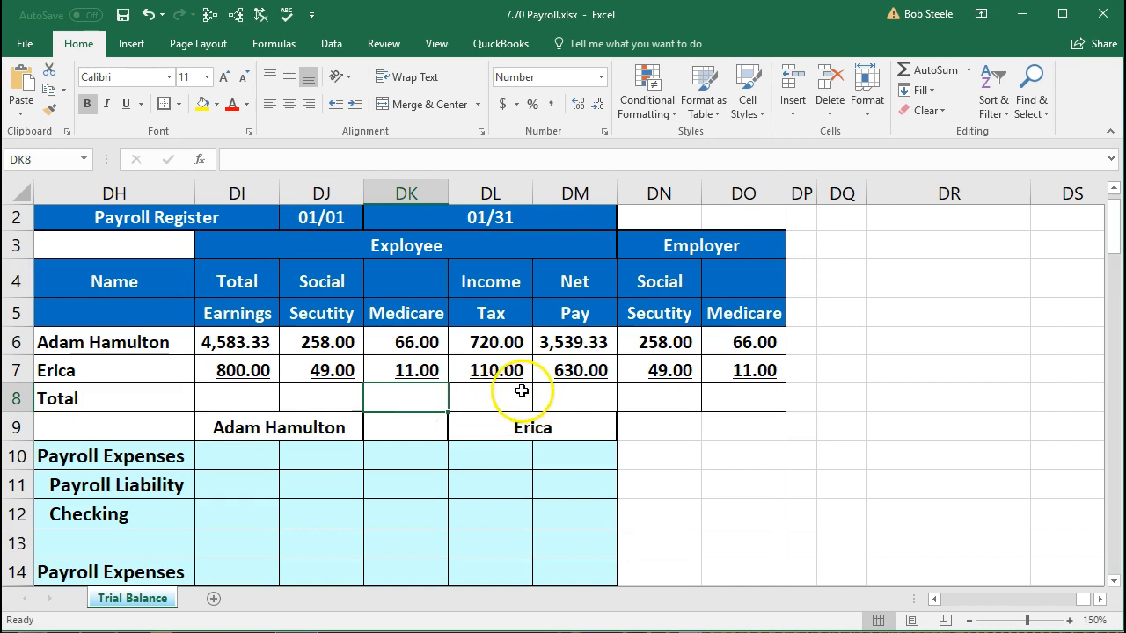
left_click(150, 376)
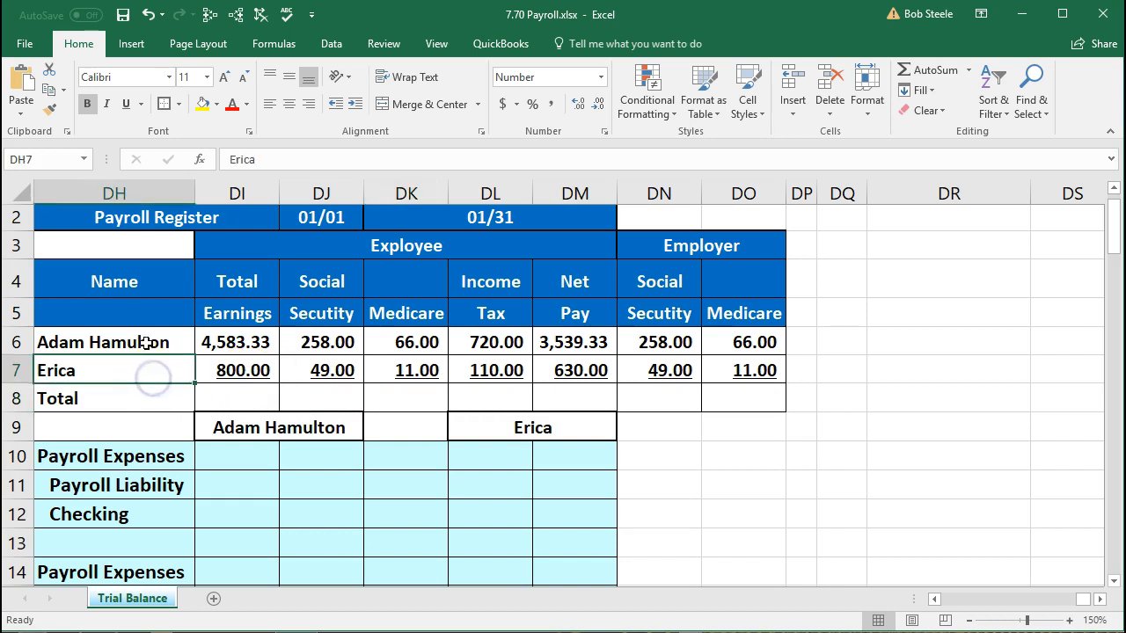
left_click(147, 342)
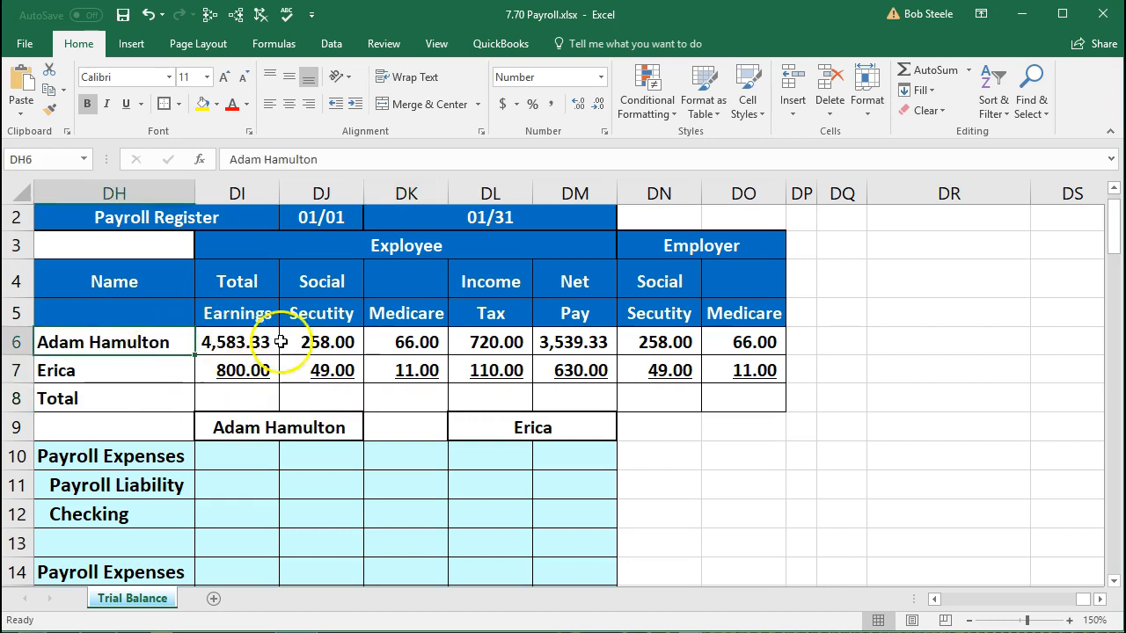
left_click_drag(572, 342, 571, 370)
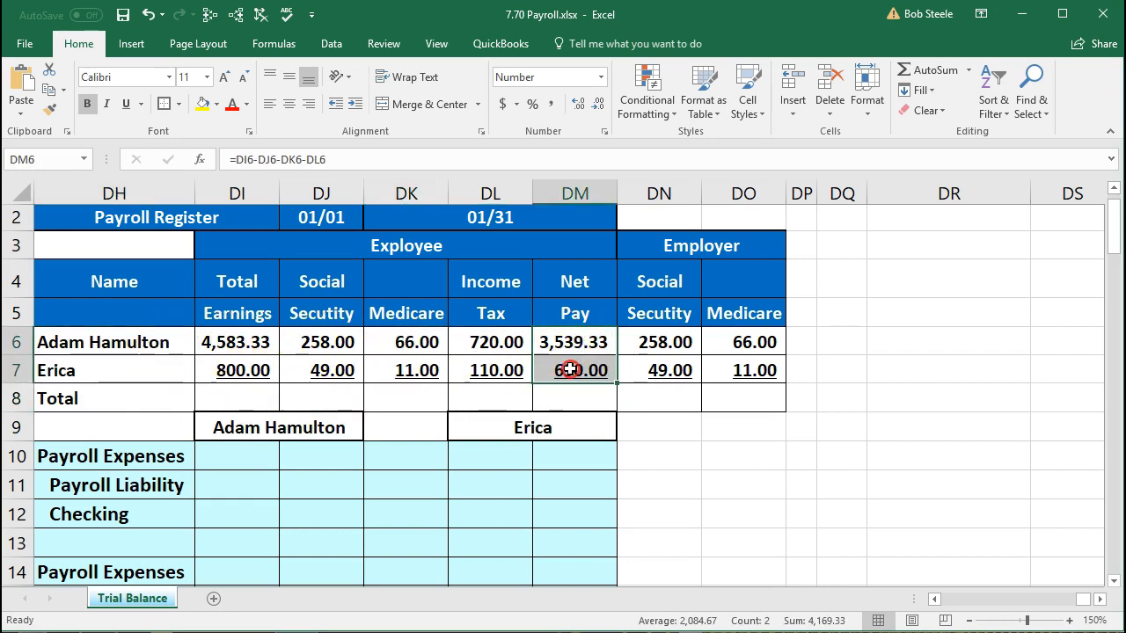
right_click(571, 371)
left_click(655, 341)
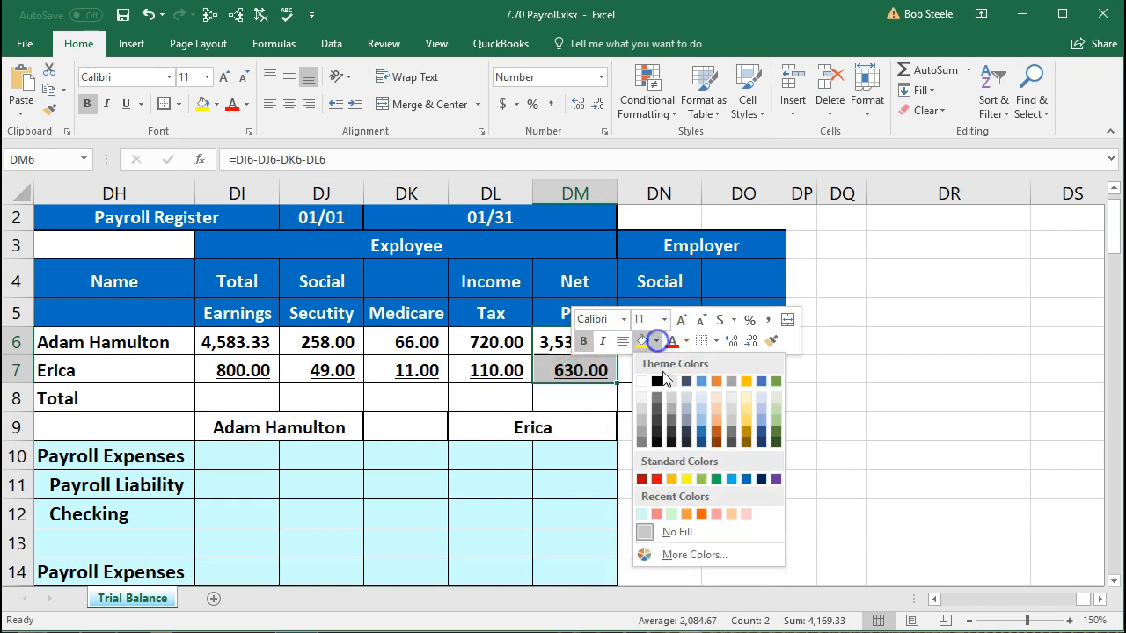
left_click(701, 480)
left_click(597, 438)
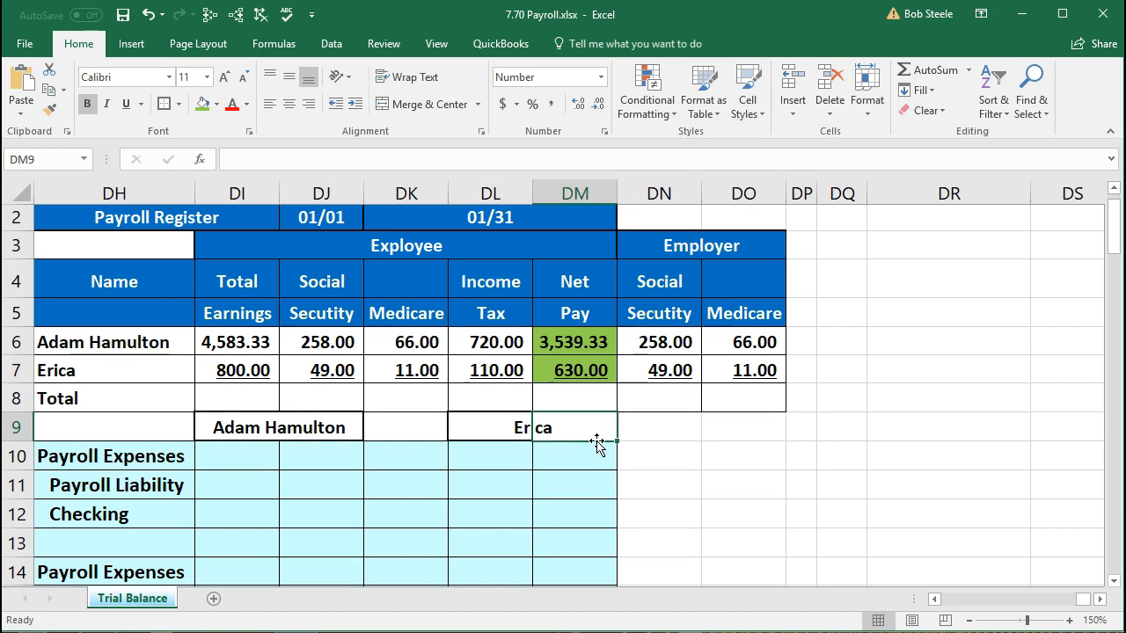
left_click(255, 343)
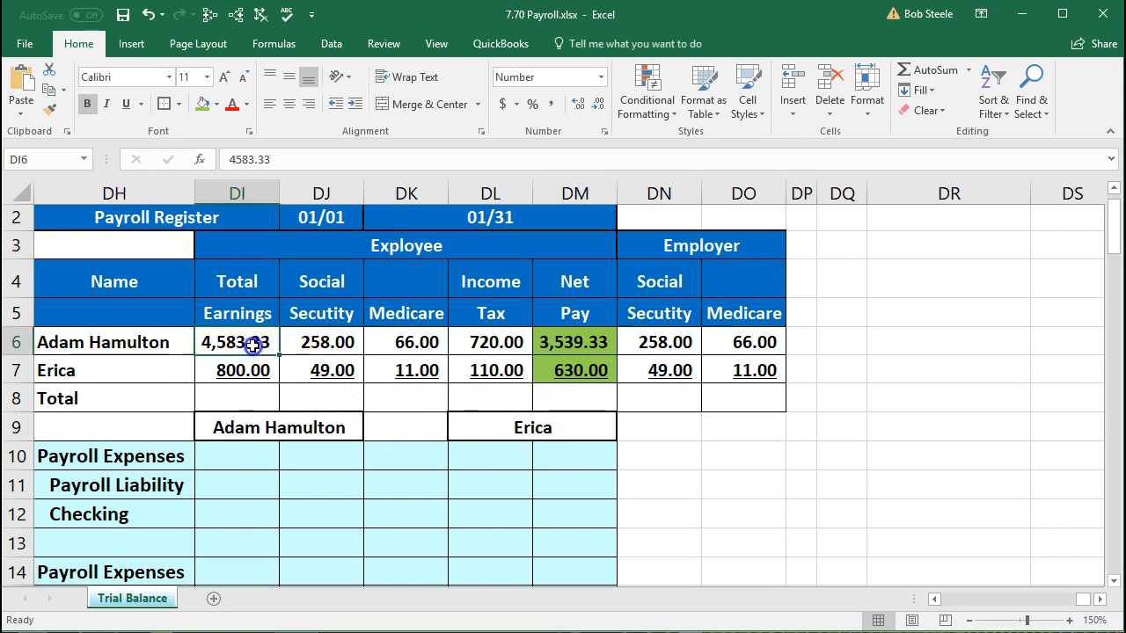
left_click_drag(322, 342, 470, 345)
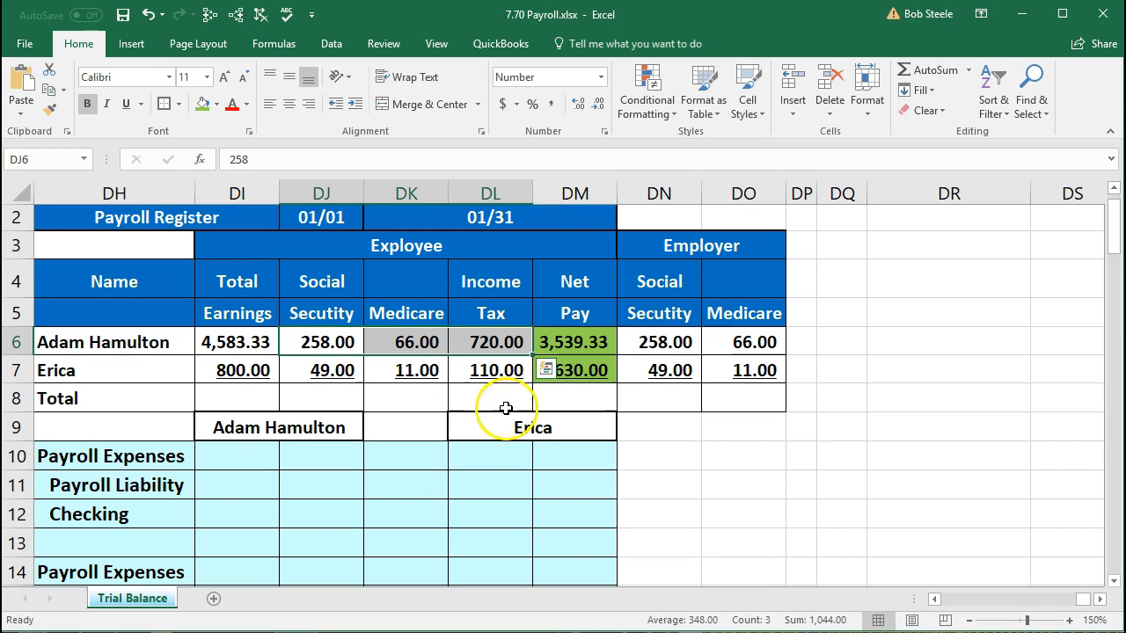
left_click(587, 389)
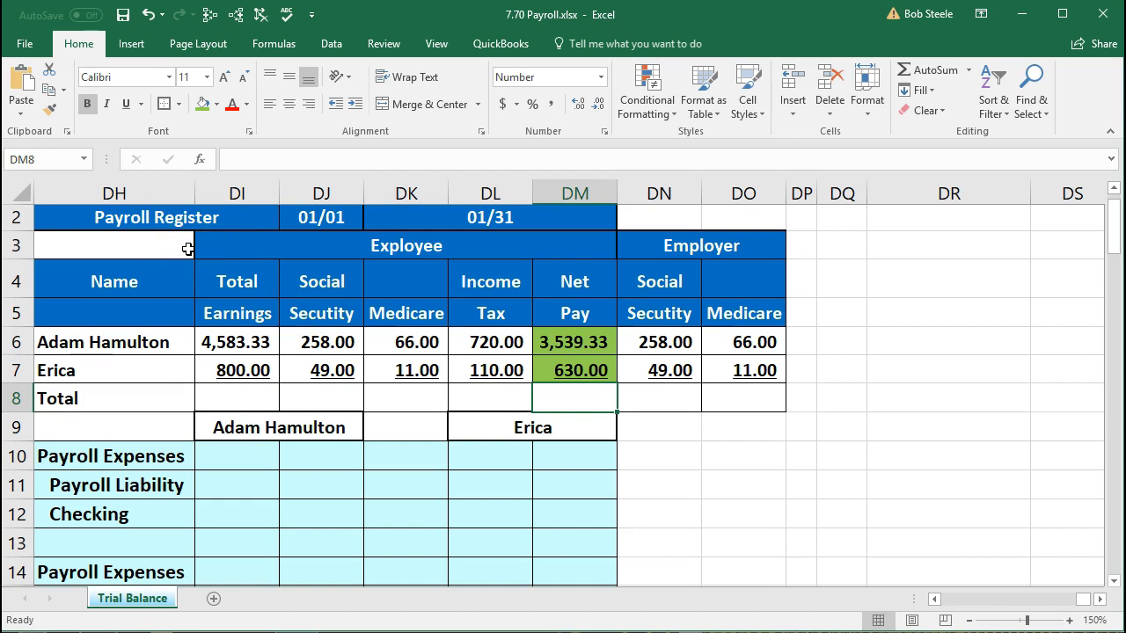
left_click(166, 342)
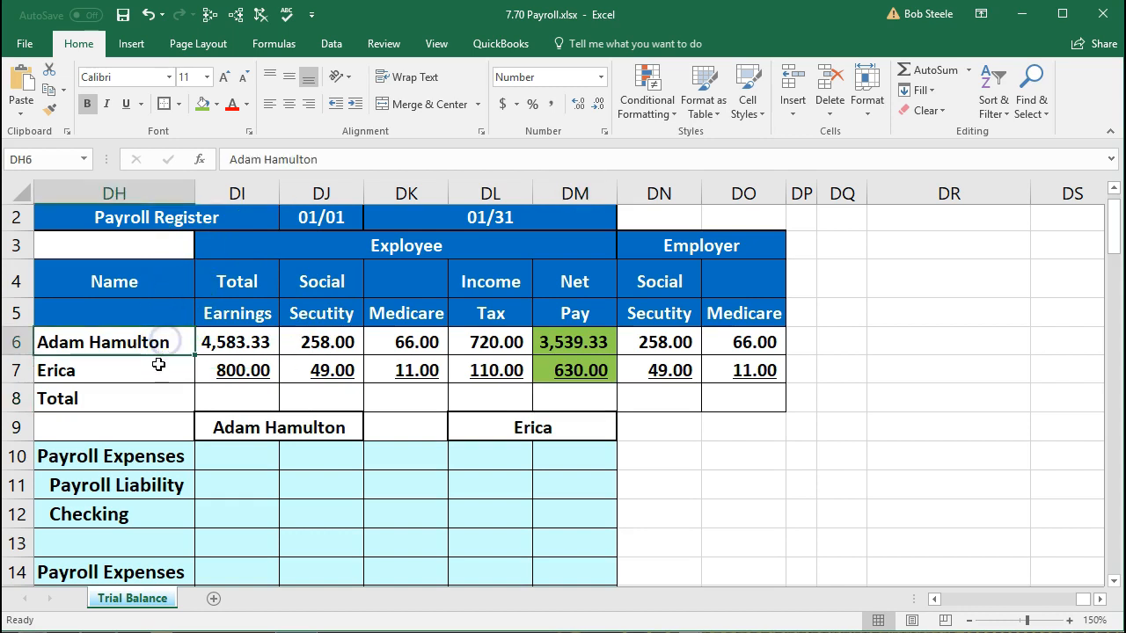
left_click(158, 364)
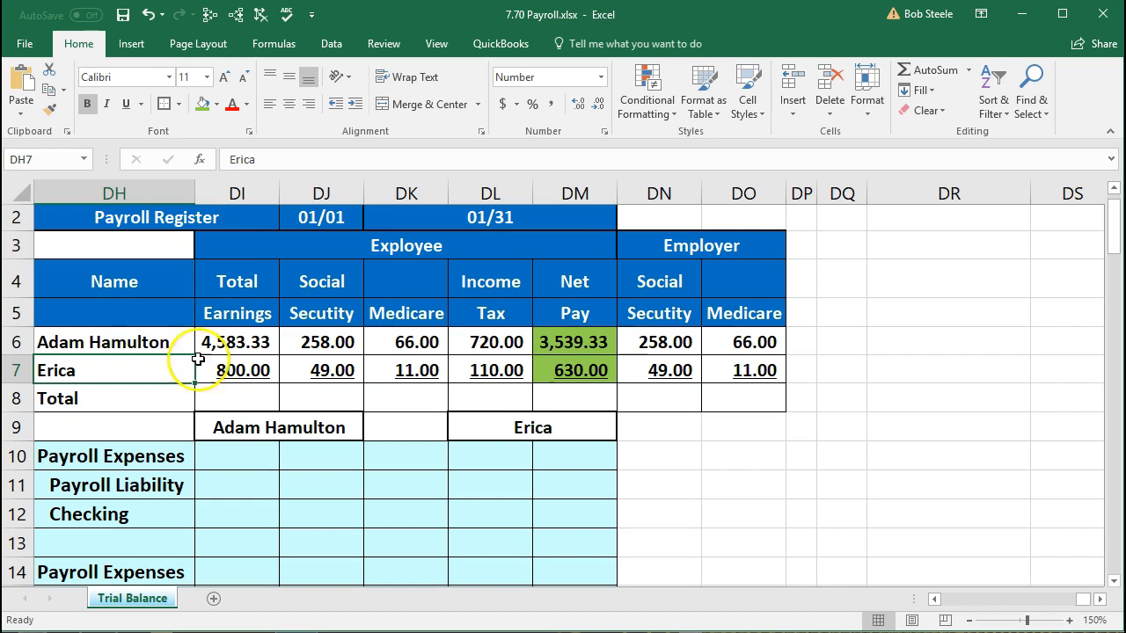
left_click(554, 342)
left_click(574, 371)
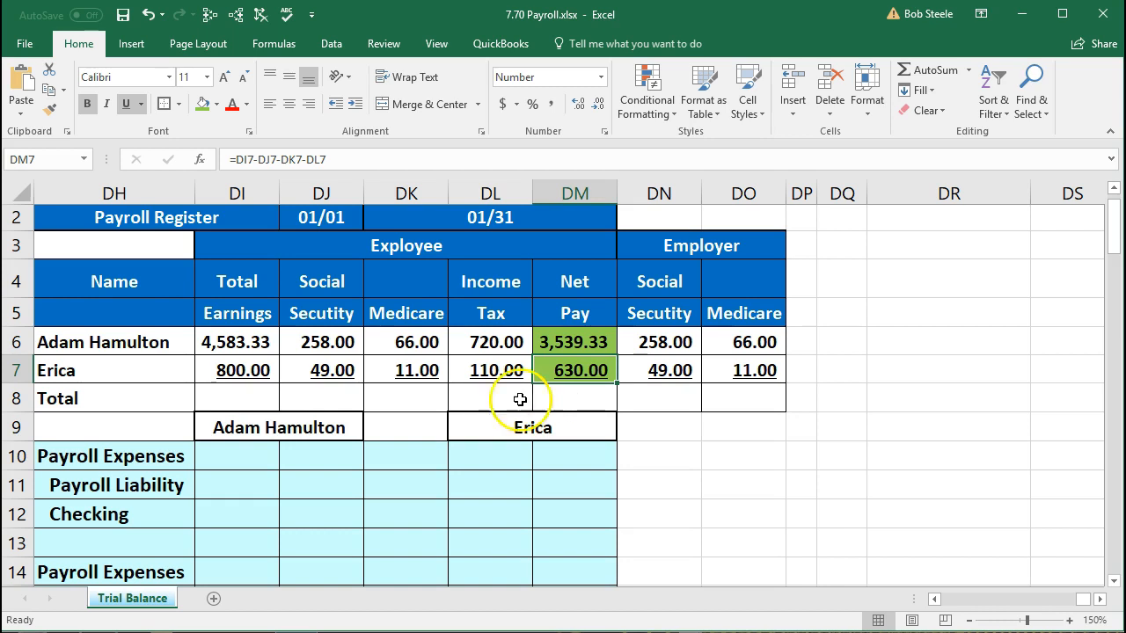
left_click_drag(155, 341, 221, 341)
left_click_drag(167, 371, 204, 369)
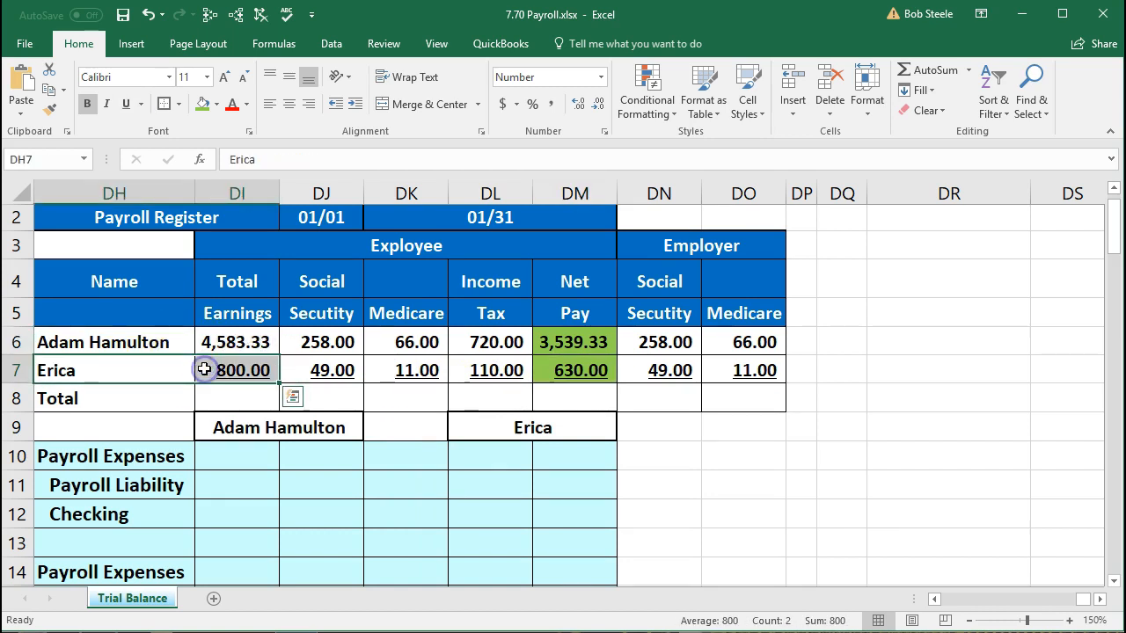
scroll(204, 370, "down", 3)
scroll(204, 369, "up", 2)
scroll(204, 369, "up", 1)
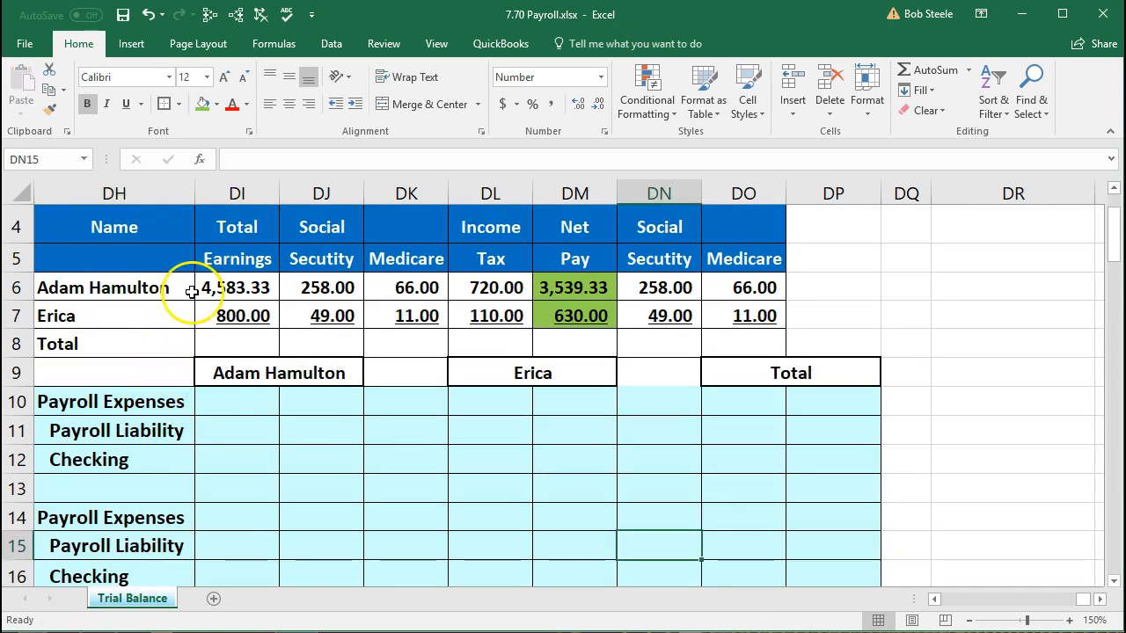
left_click(221, 285)
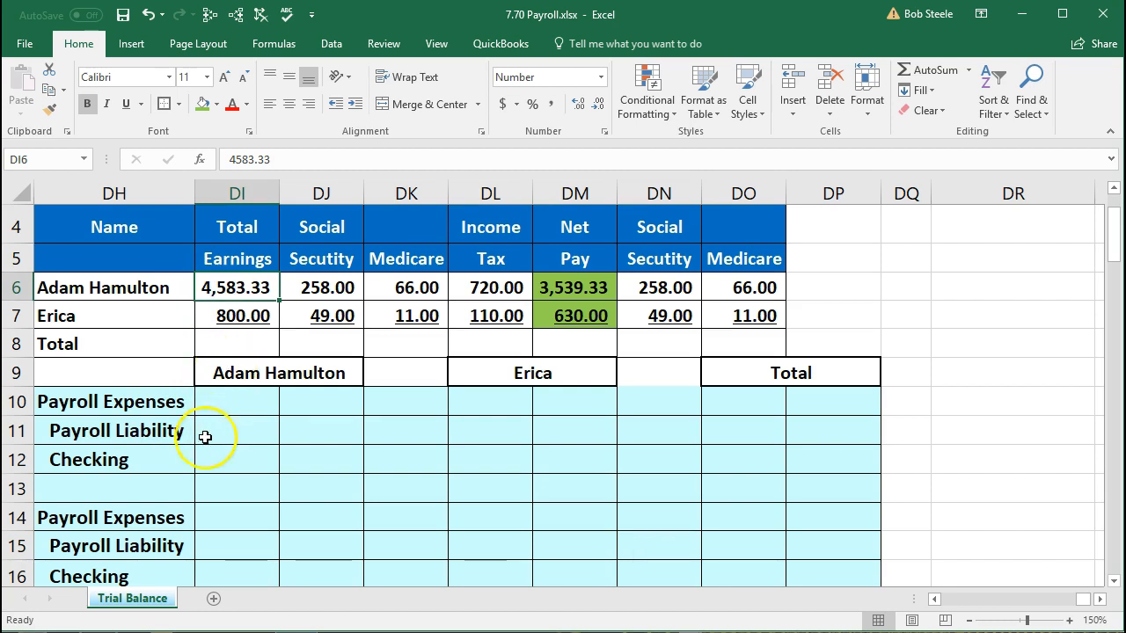
left_click(148, 468)
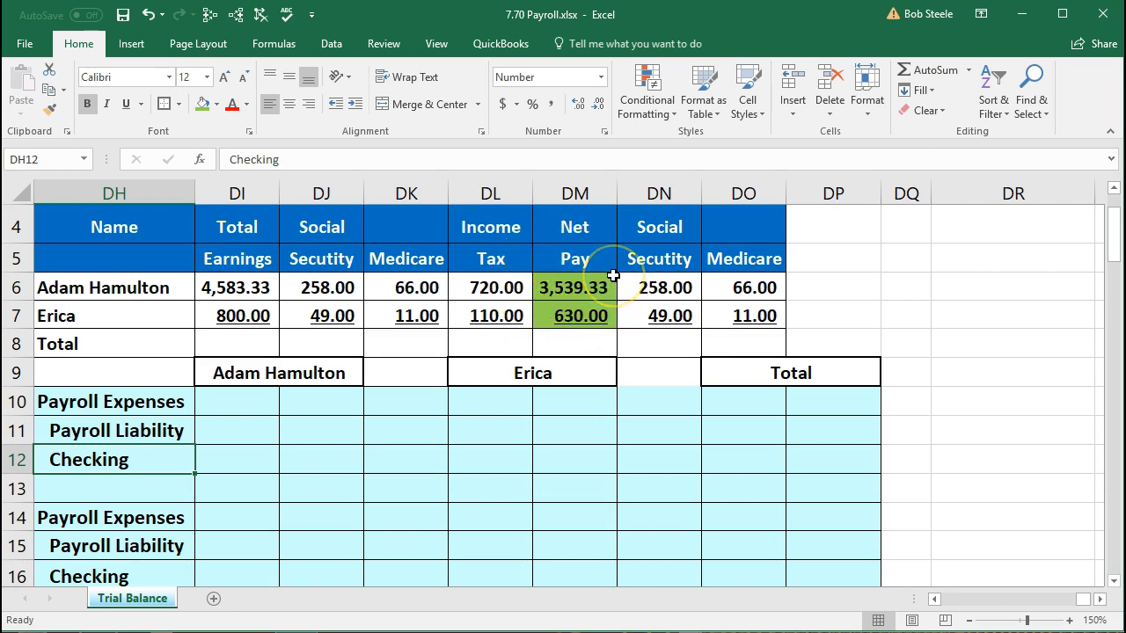
left_click(322, 459)
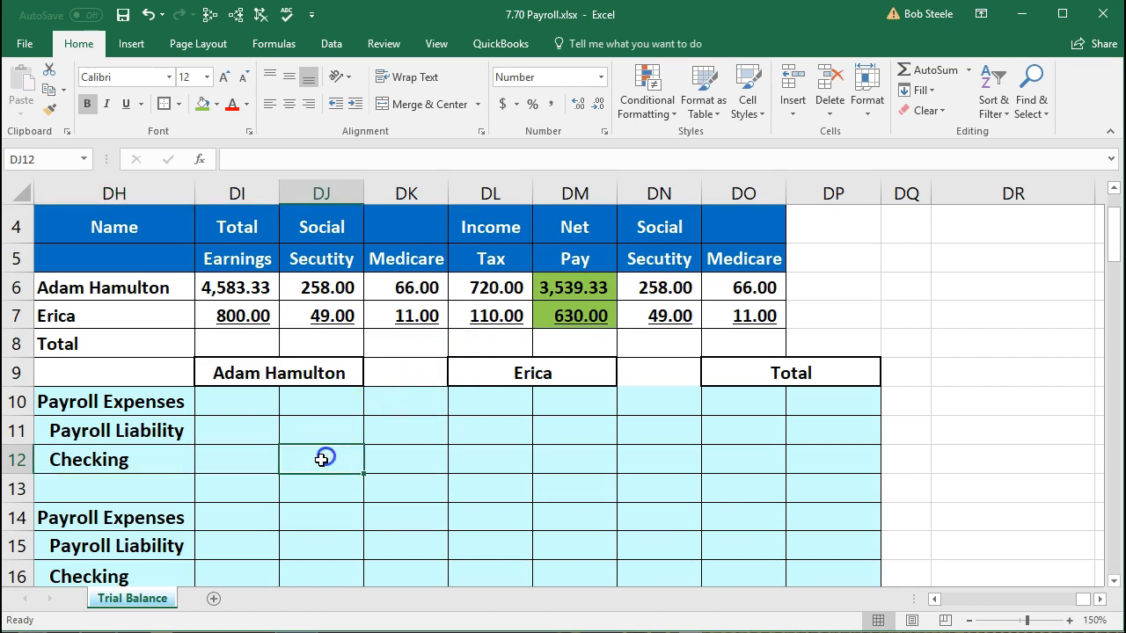
- Enter =-DM6 in DJ12 so Adam's Checking credit shows (3,539.33)
type("-")
key("Right")
key("Right")
key("Right")
key("Up")
key("Up")
key("Up")
key("Up")
key("Up")
key("Up")
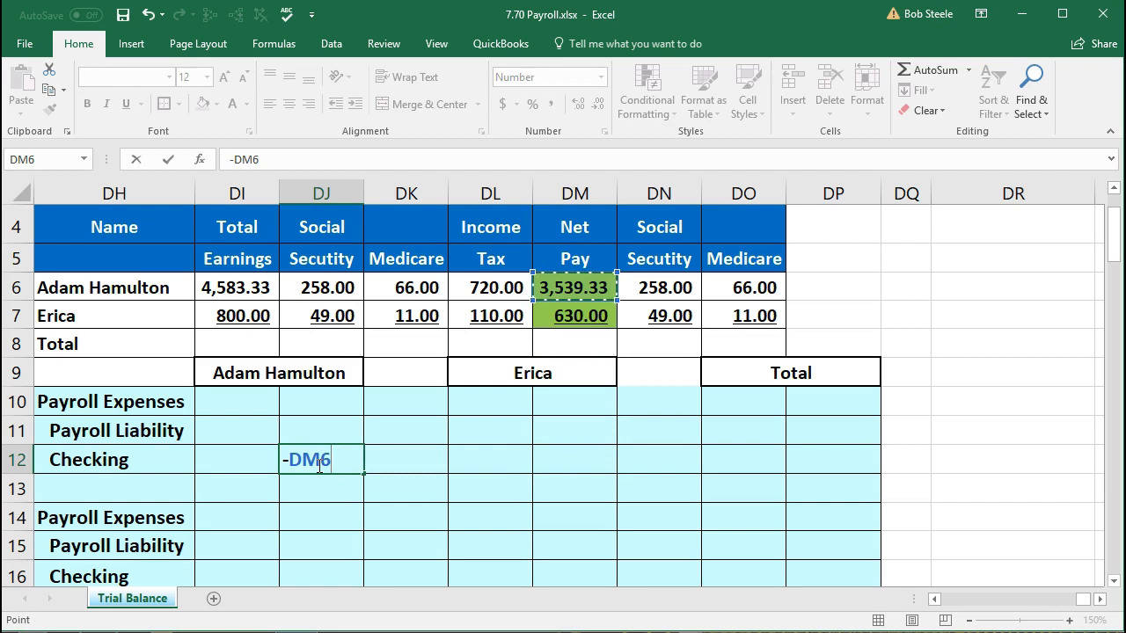
key("Return")
left_click(317, 465)
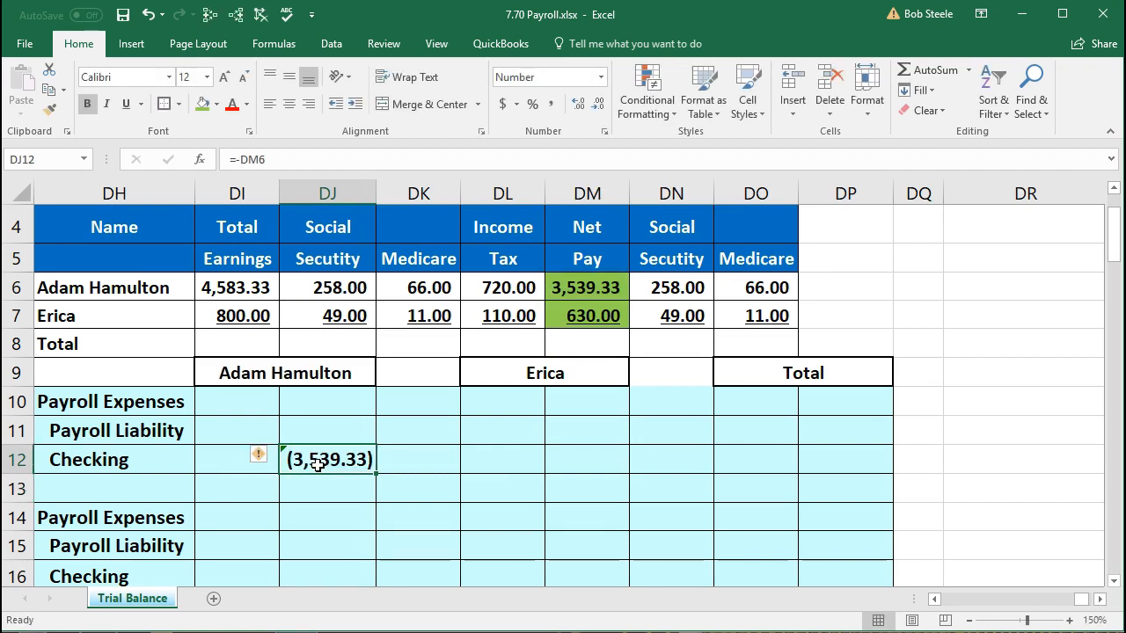
- Enter =DI6 in DI10 for Adam's Payroll Expenses of 4,583.33
key("Left")
key("Up")
key("Up")
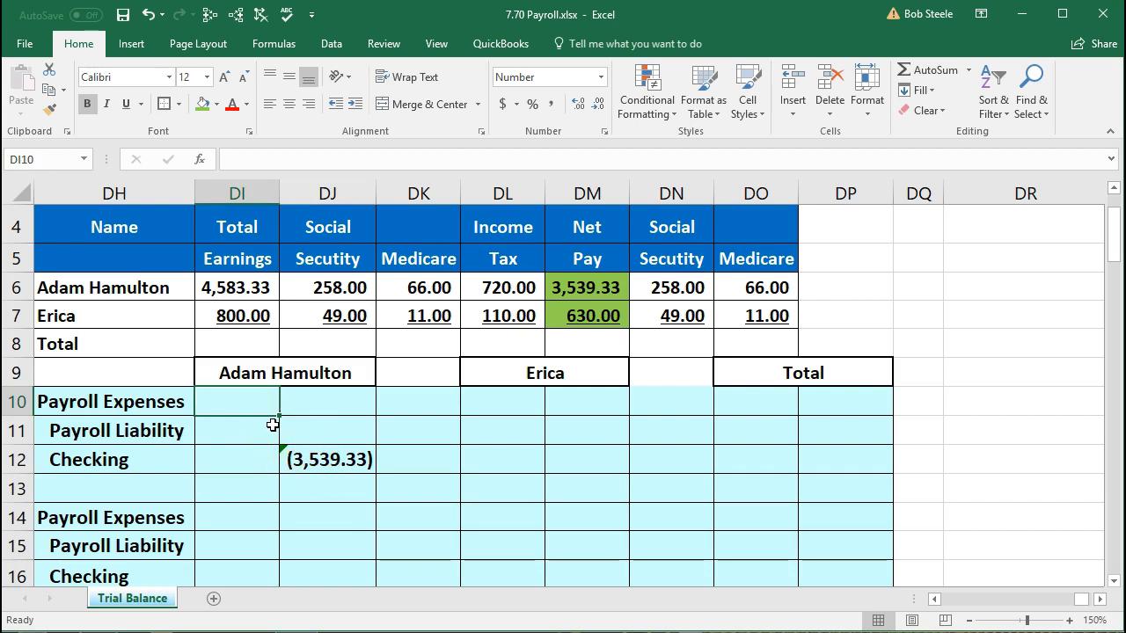
left_click(224, 291)
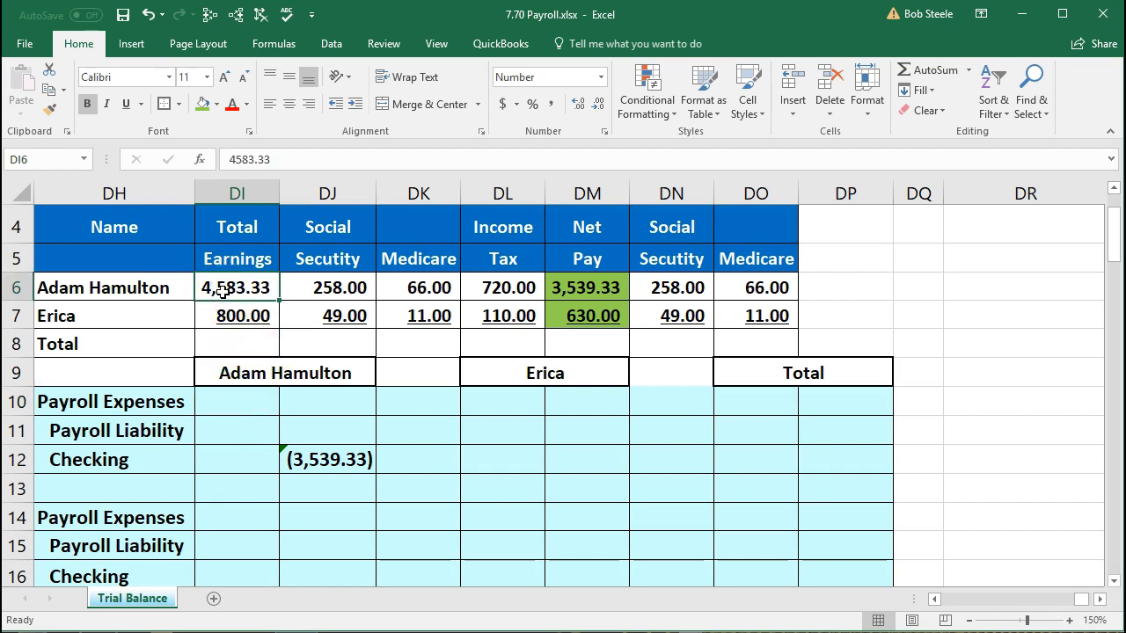
left_click(229, 400)
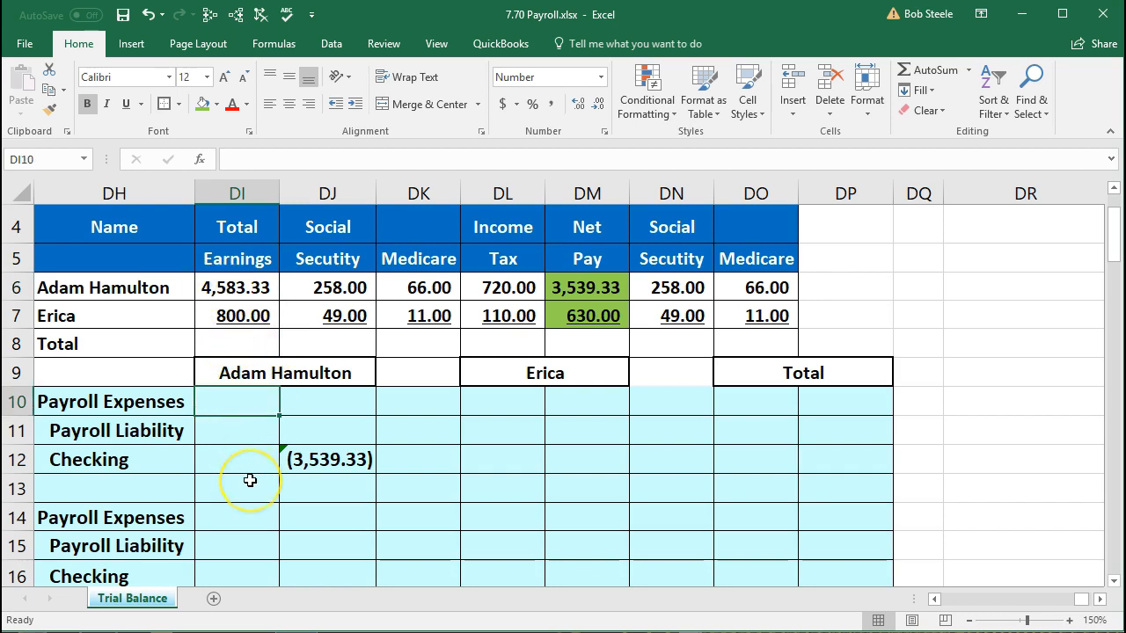
type("=")
key("Up")
key("Up")
key("Up")
key("Up")
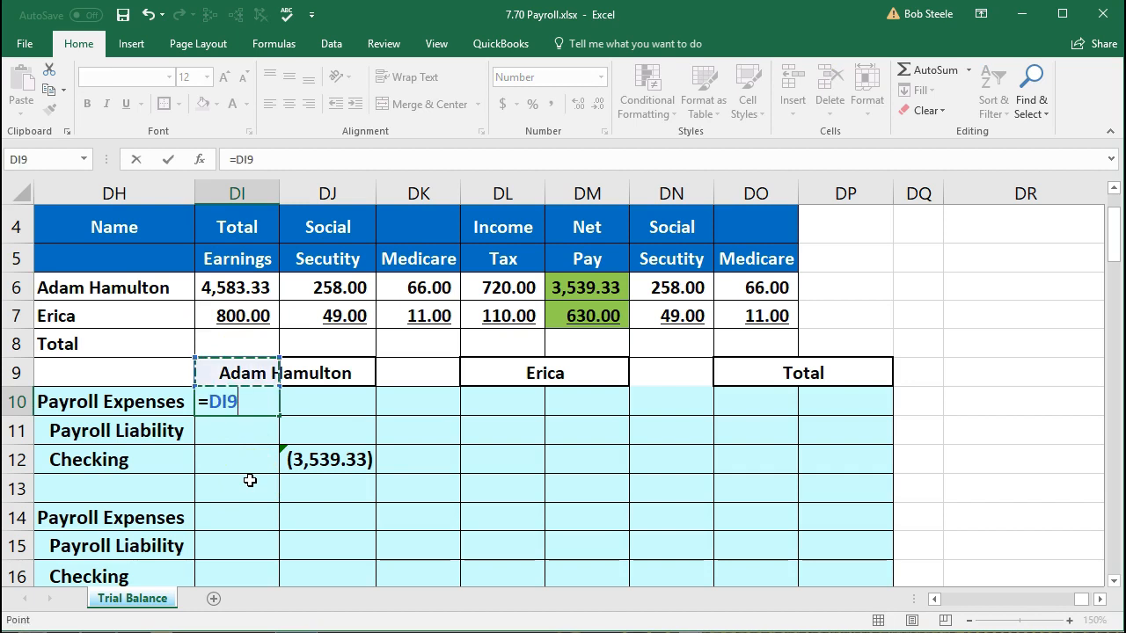
key("Return")
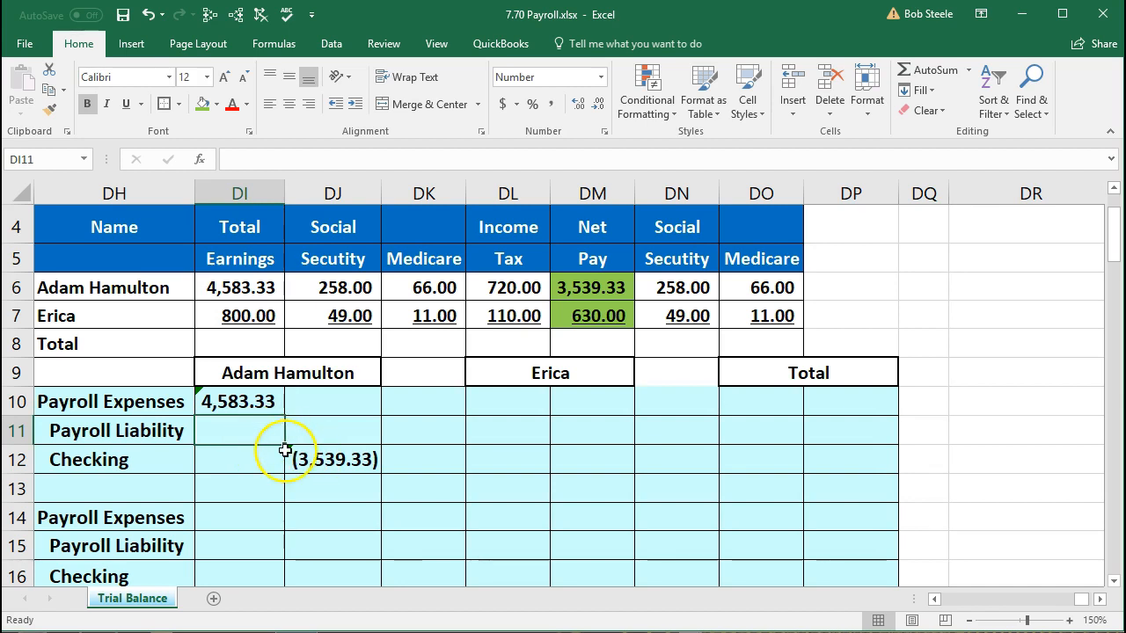
- Check that Adam's three withholdings sum to 1,044.00 for his Payroll Liability
left_click_drag(344, 287, 512, 283)
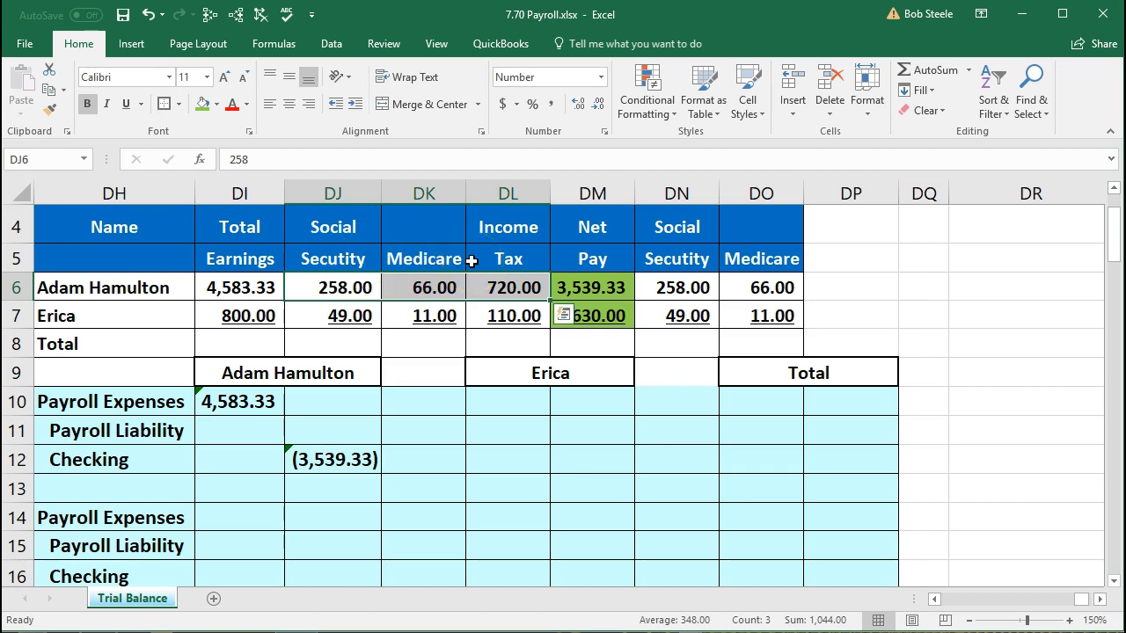
left_click(371, 429)
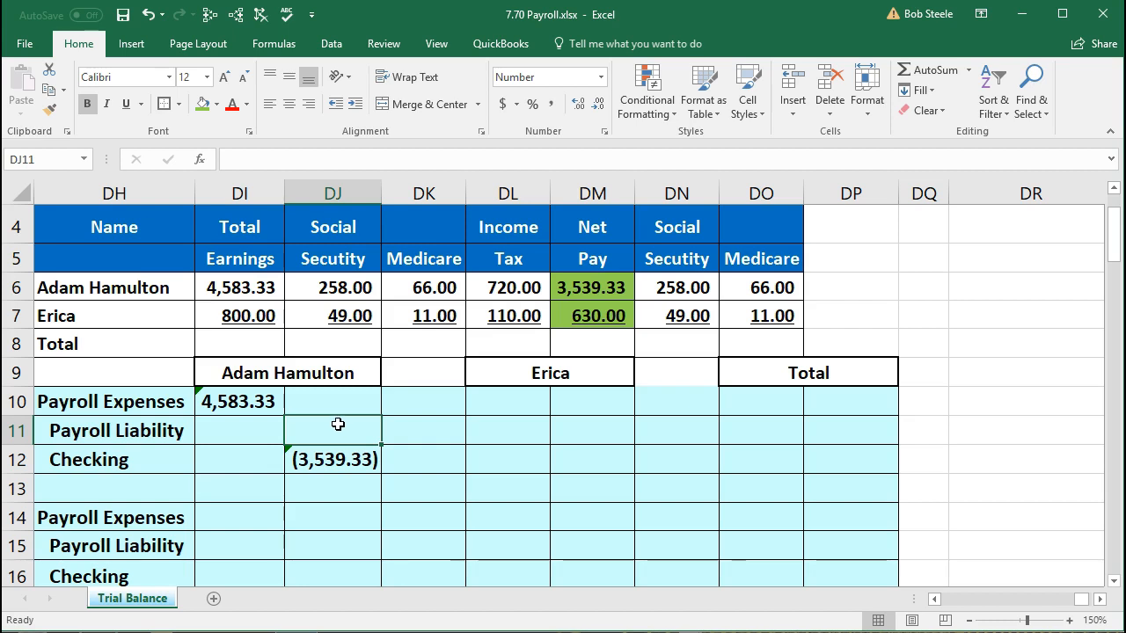
left_click_drag(344, 284, 486, 282)
- In Calculator, confirm 258+66+720 and 4,583.33 − 3,539.33 both equal 1,044
key("alt+Tab")
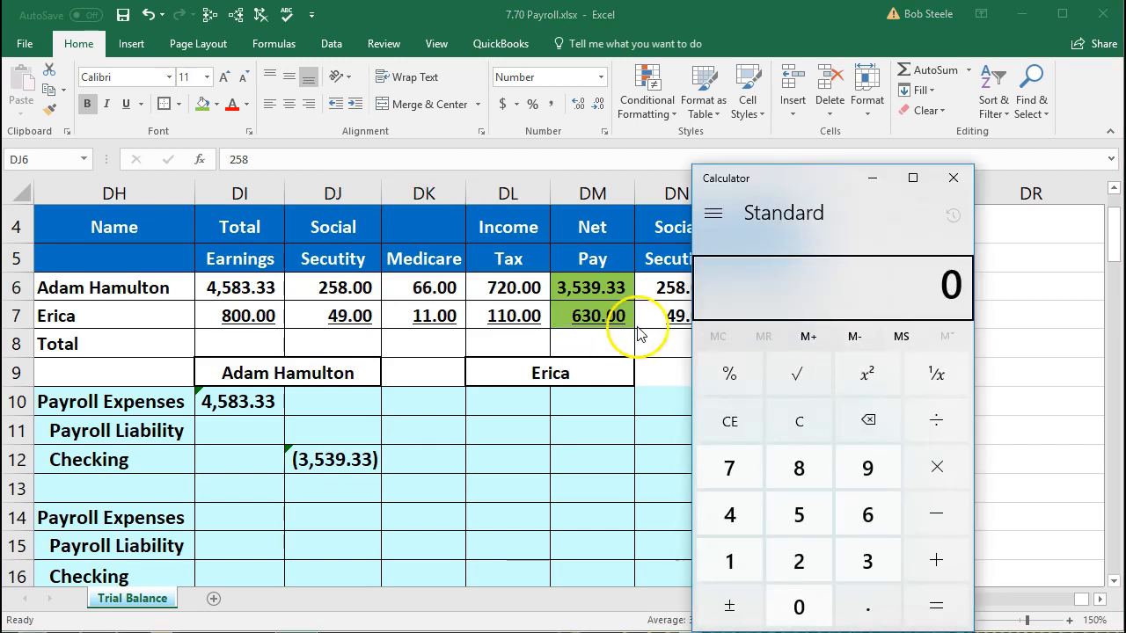
left_click(796, 423)
type("258+66+720")
key("Return")
left_click(729, 467)
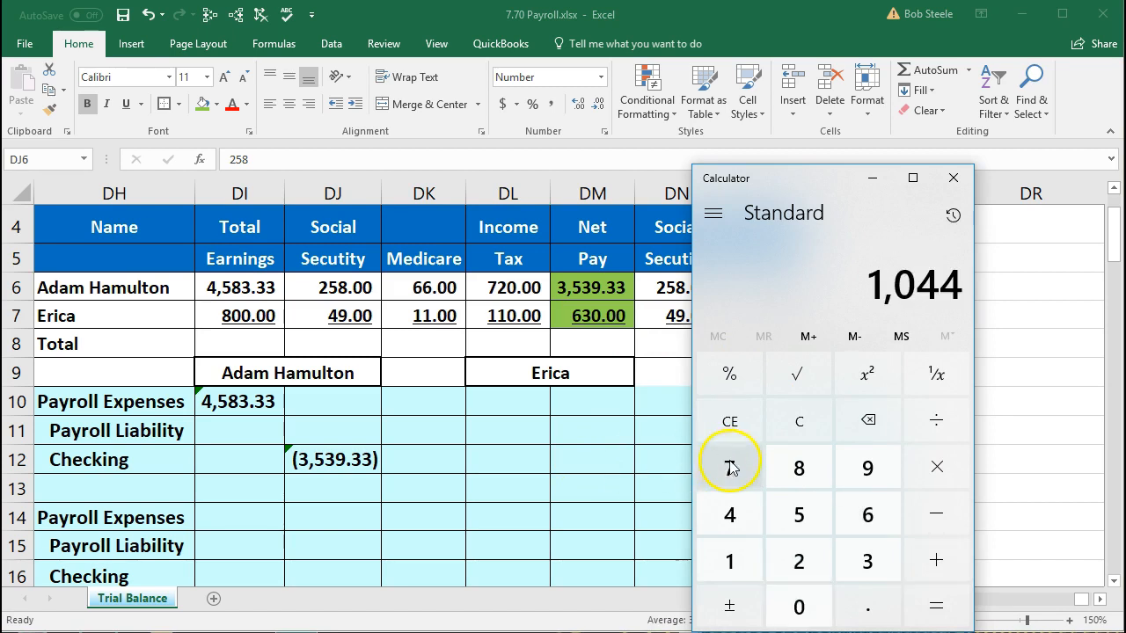
left_click(797, 425)
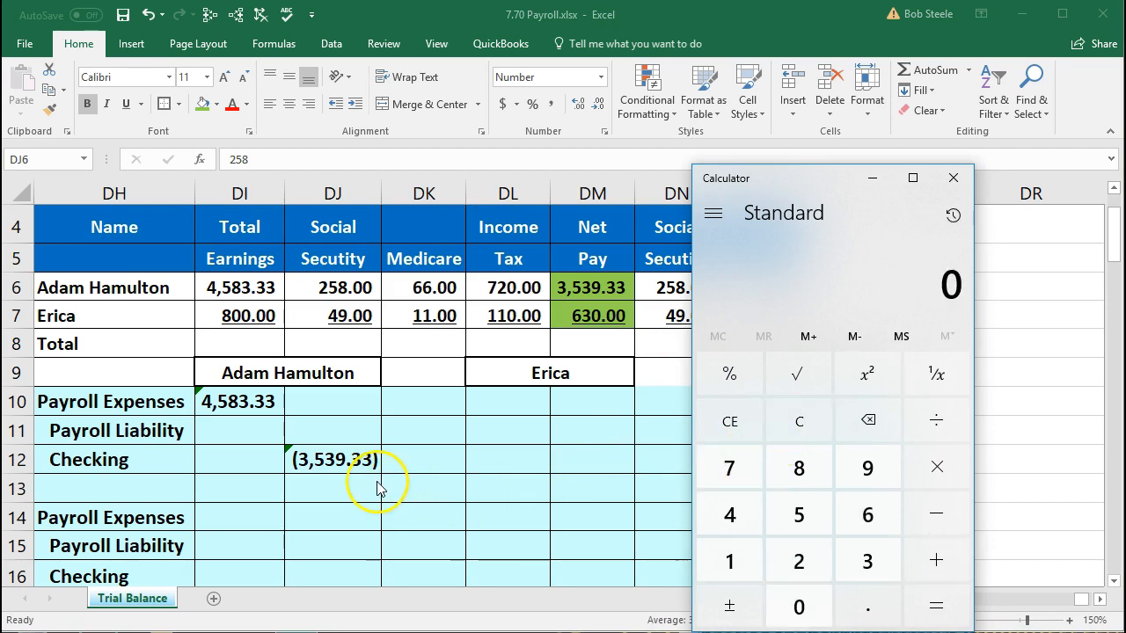
type("4583.33 - ")
type("3,539.33")
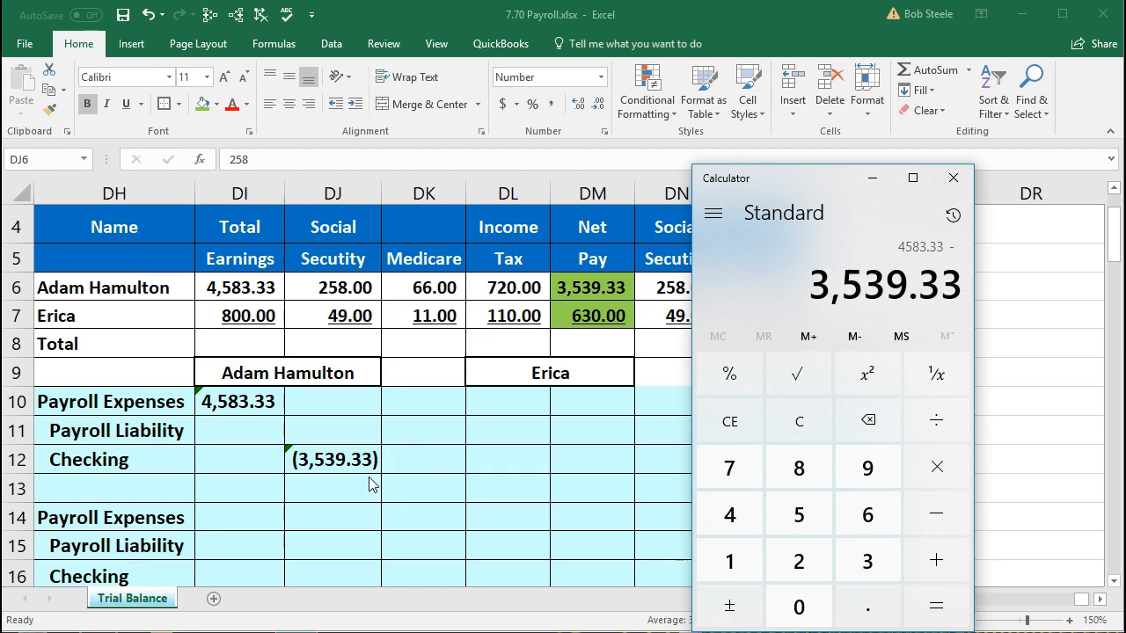
key("Return")
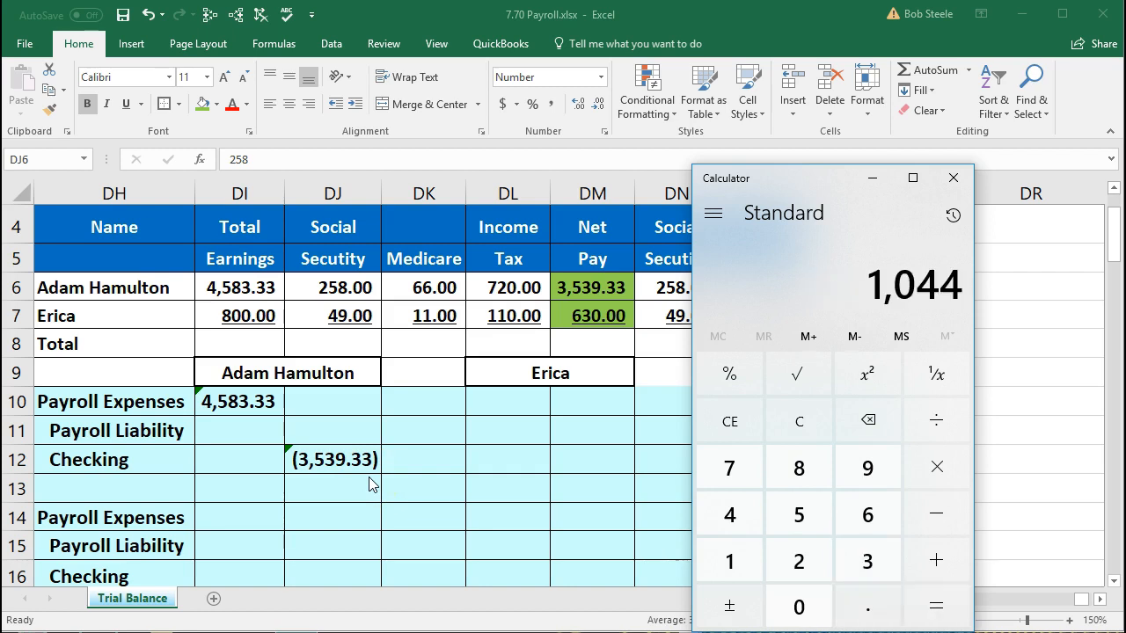
- Back in Excel, undo an accidental edit so Social Security stays 258.00
left_click(330, 439)
key("F2")
type("-")
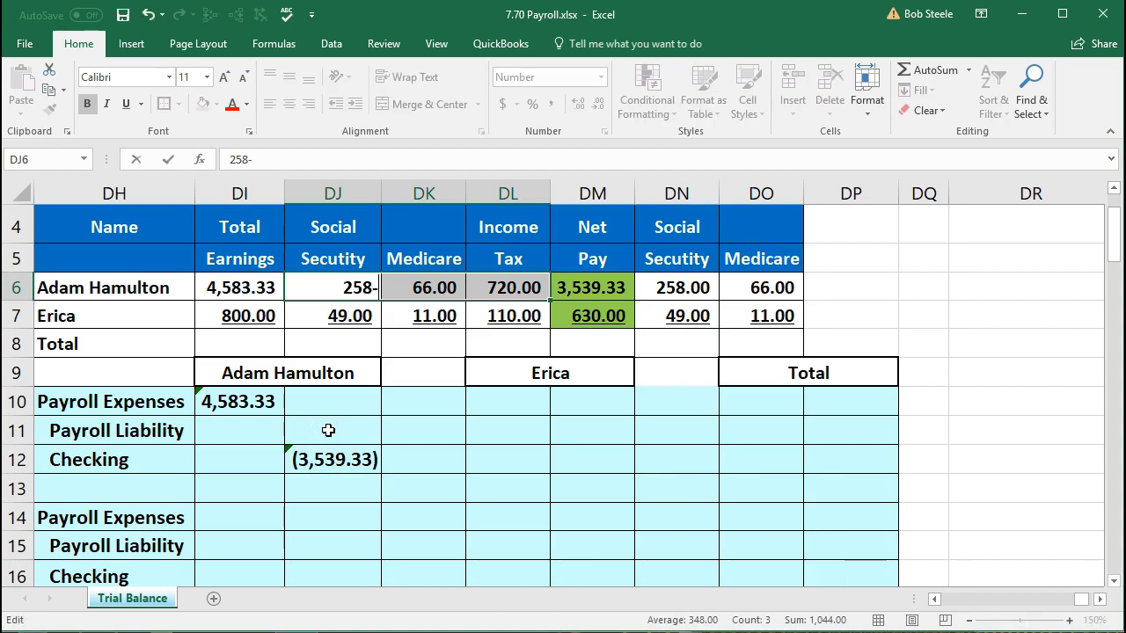
type("sum")
key("BackSpace")
key("BackSpace")
key("BackSpace")
key("BackSpace")
key("Return")
key("Return")
key("Down")
key("Down")
key("Down")
key("Down")
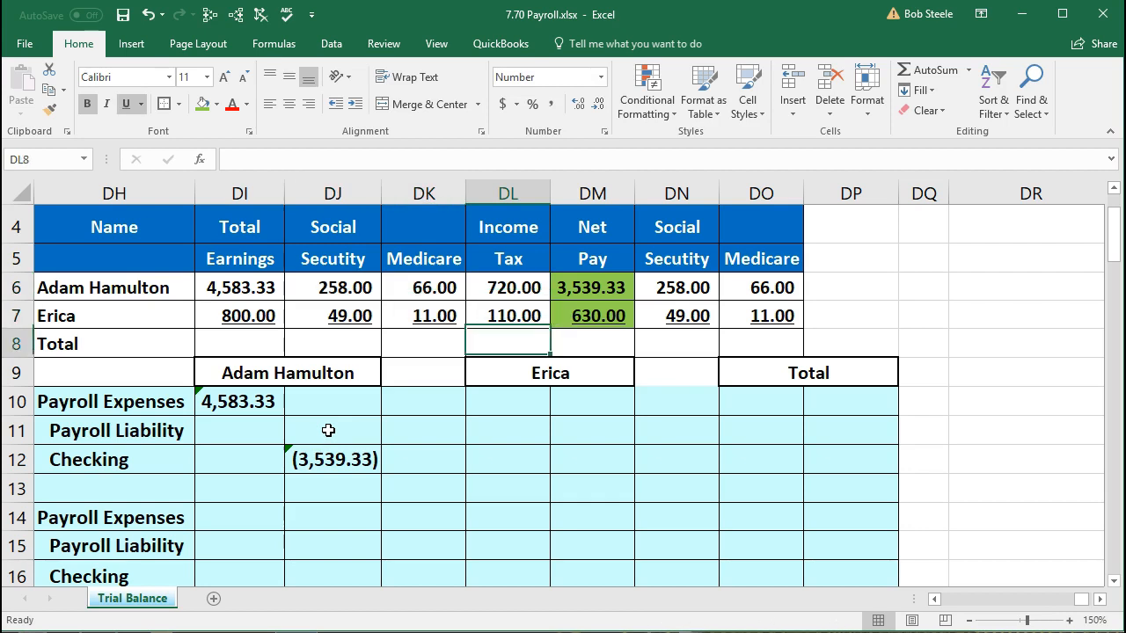
key("Left")
key("Left")
key("Down")
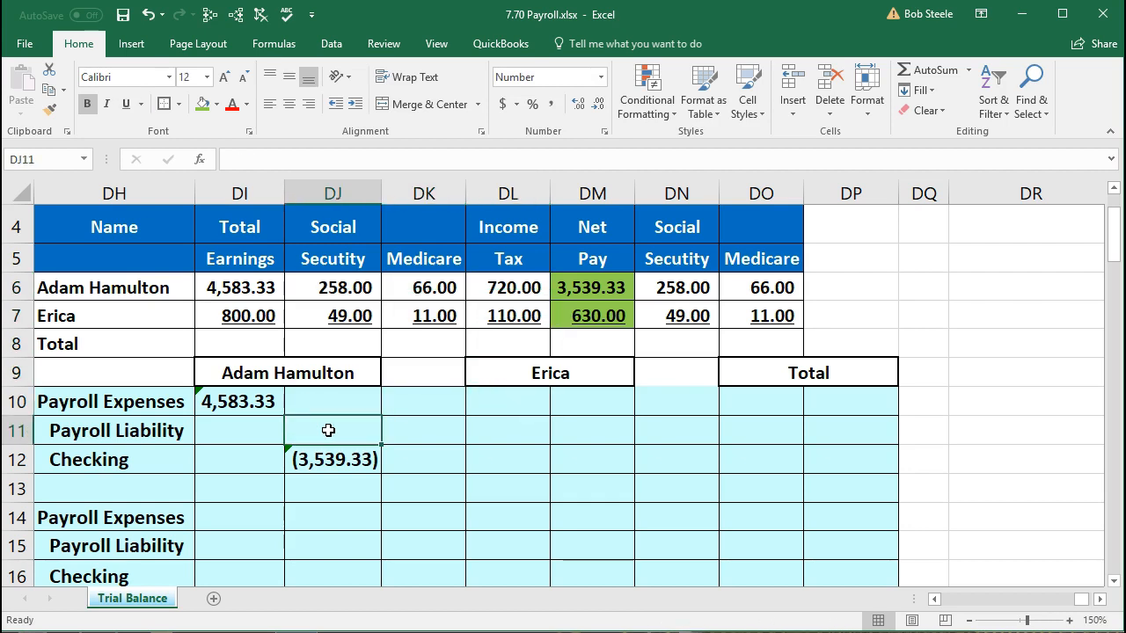
type("-sum(")
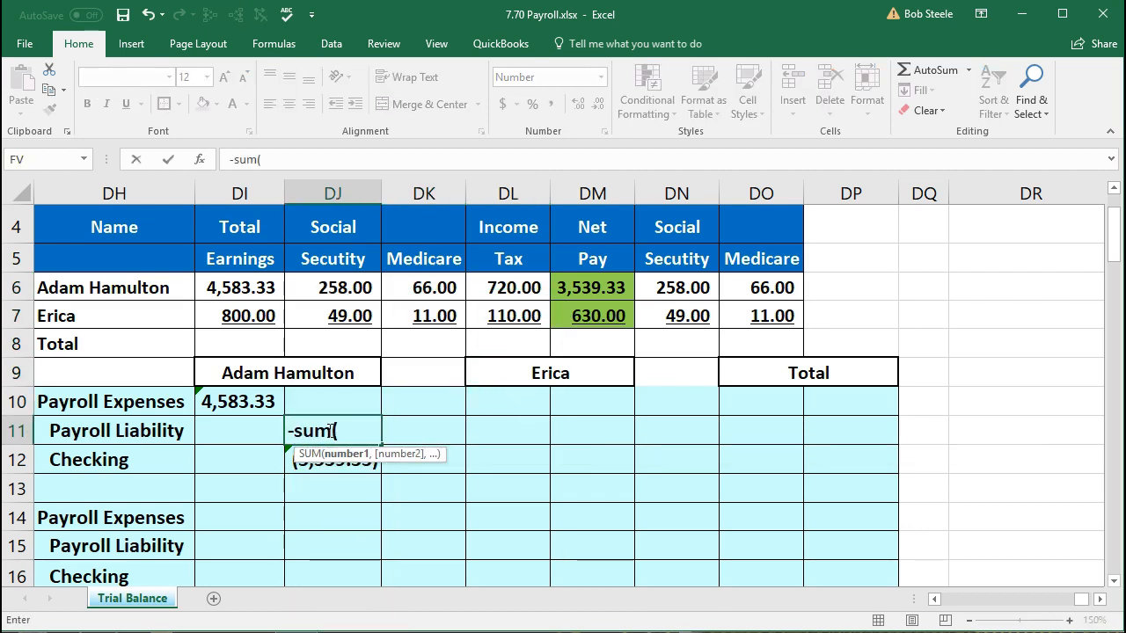
left_click_drag(343, 288, 523, 280)
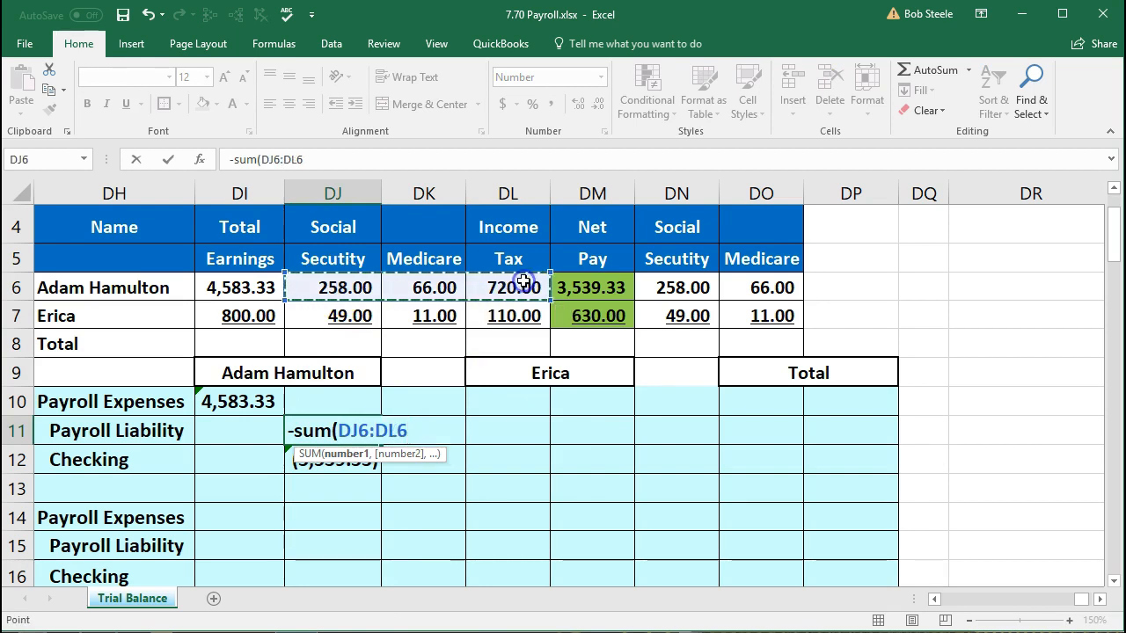
key("Return")
left_click_drag(363, 426, 344, 457)
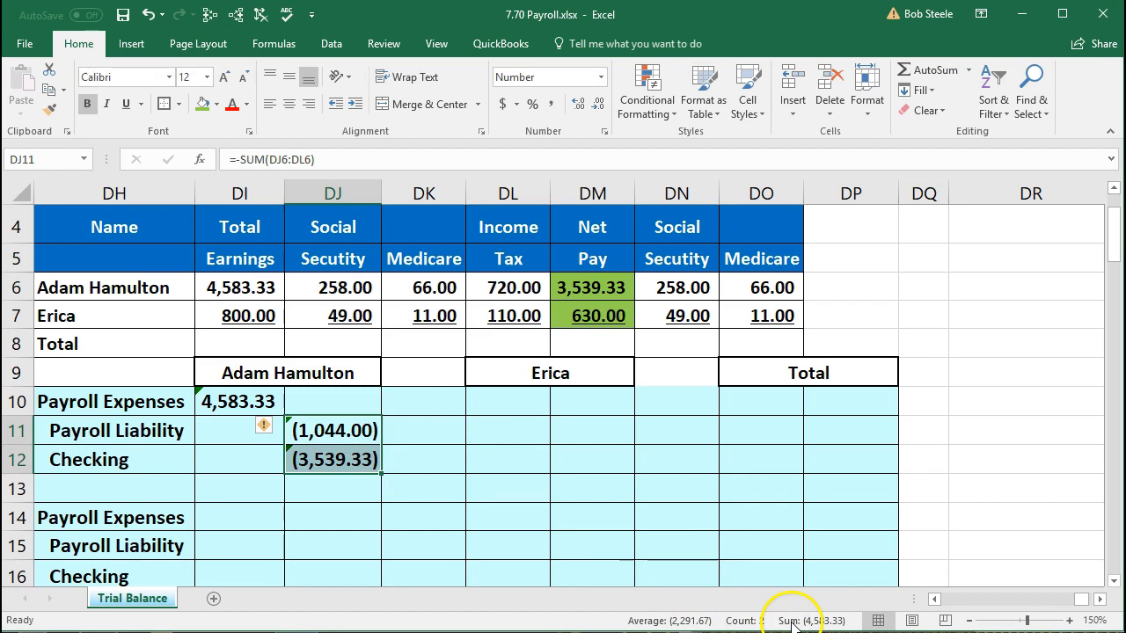
left_click(662, 514)
left_click(234, 402)
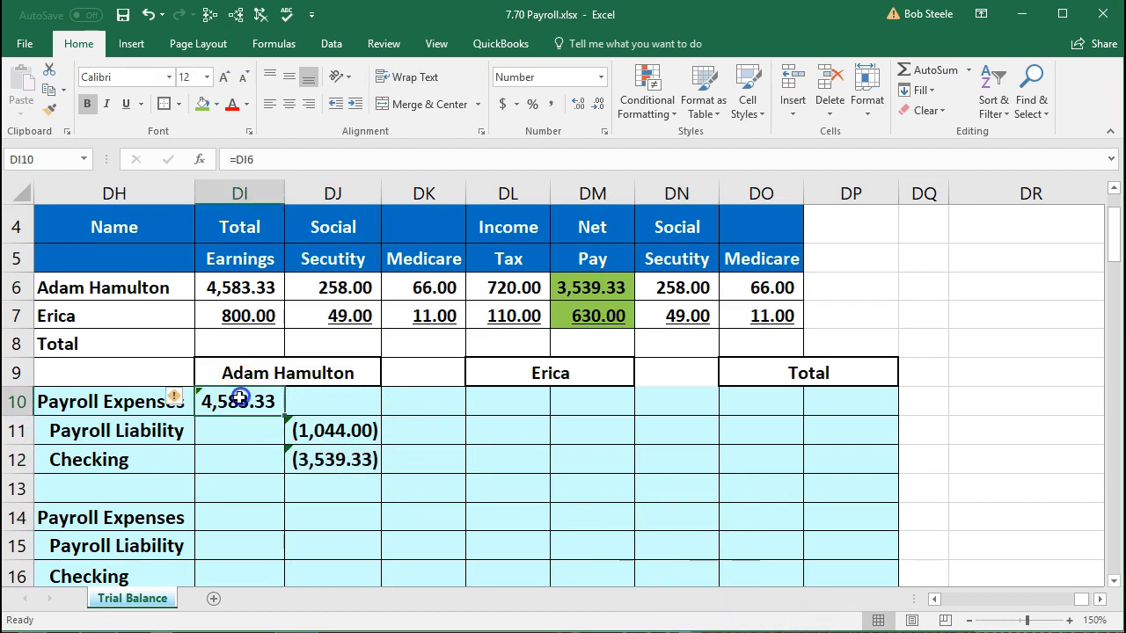
left_click(333, 467)
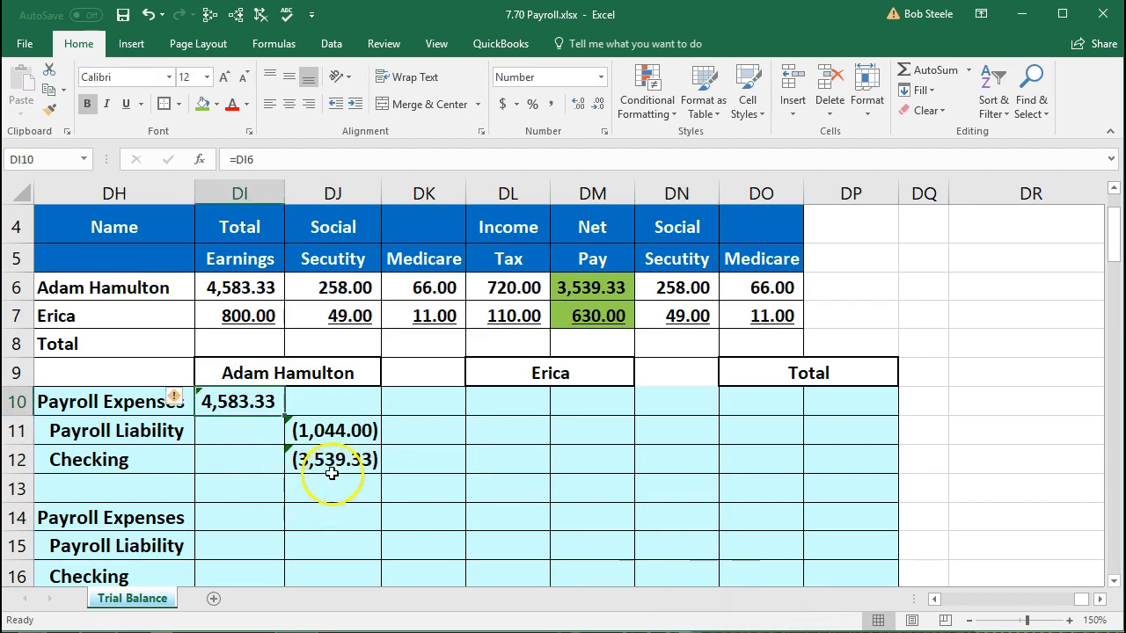
left_click(334, 430)
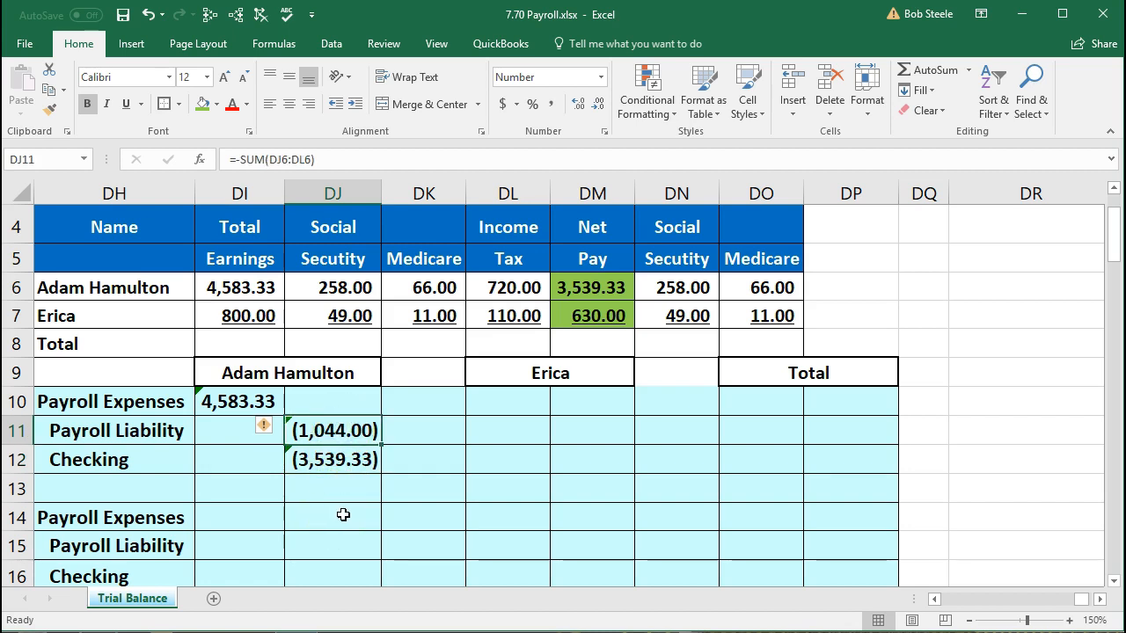
left_click(490, 403)
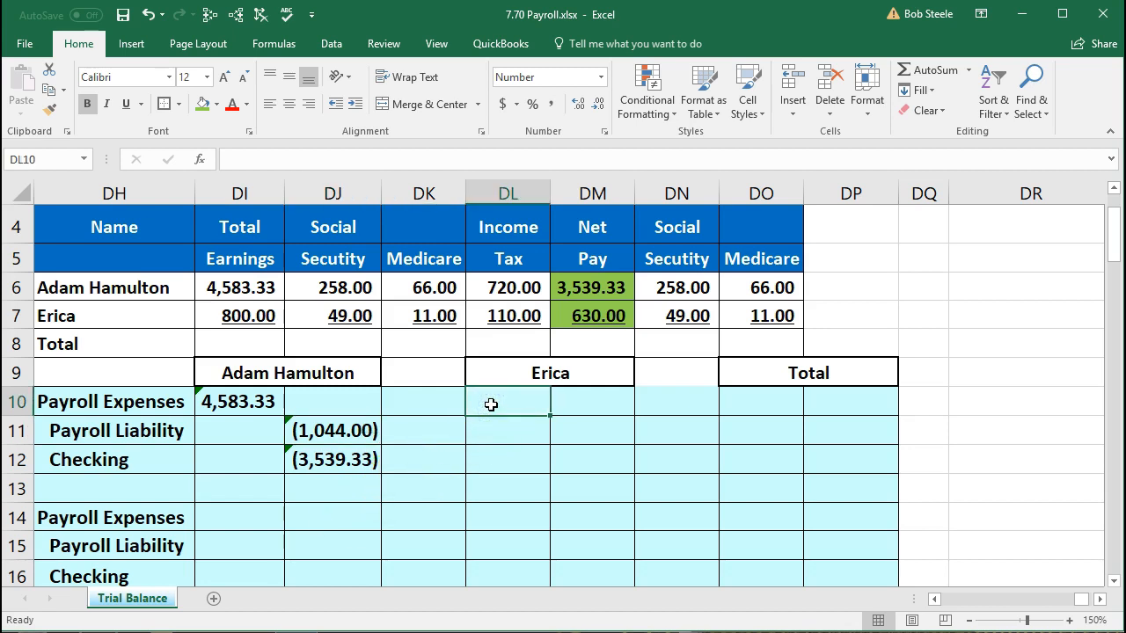
- Enter =DI7 so Erica's Payroll Expenses shows 800.00
type("=")
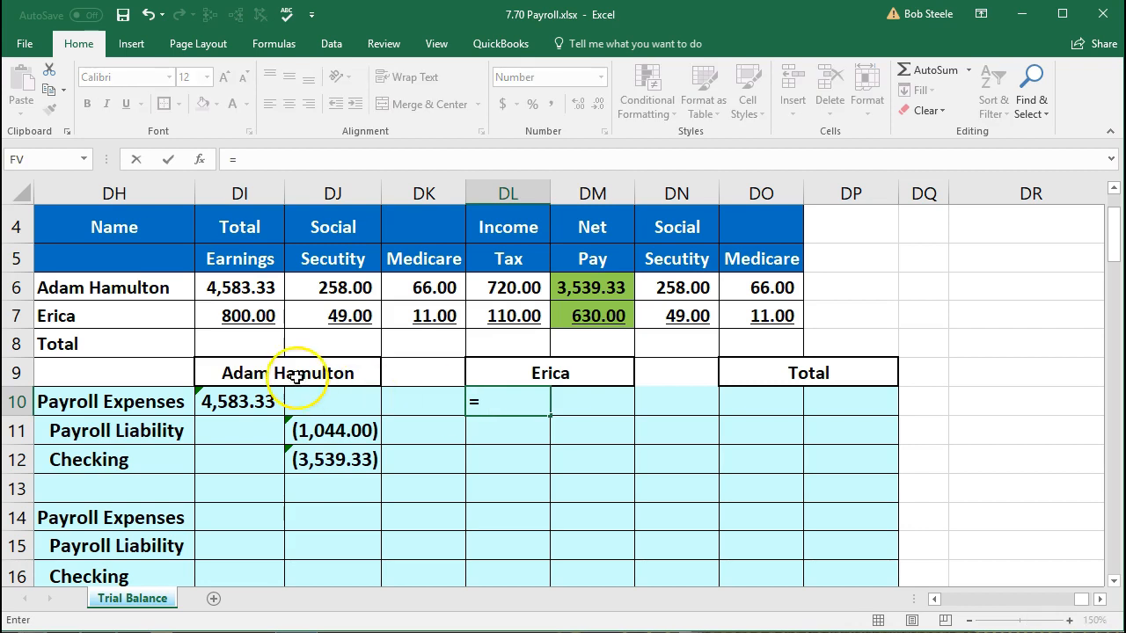
left_click(244, 336)
left_click(249, 315)
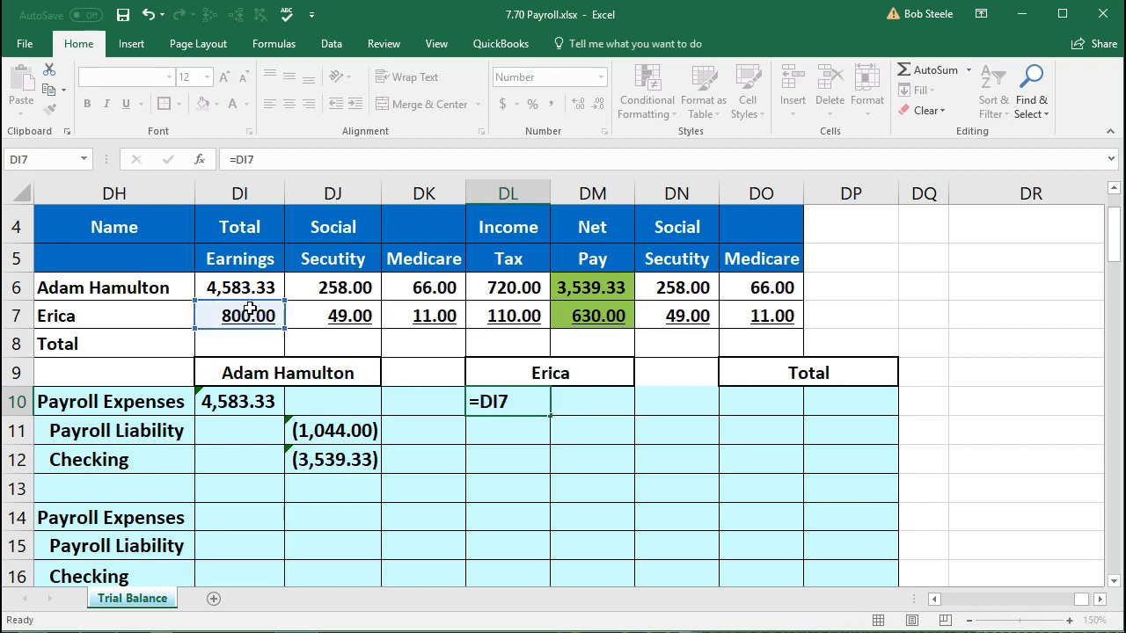
key("Return")
key("Return")
- Enter =-DM7 for Erica's Checking credit of (630.00) and review its source cells
key("Right")
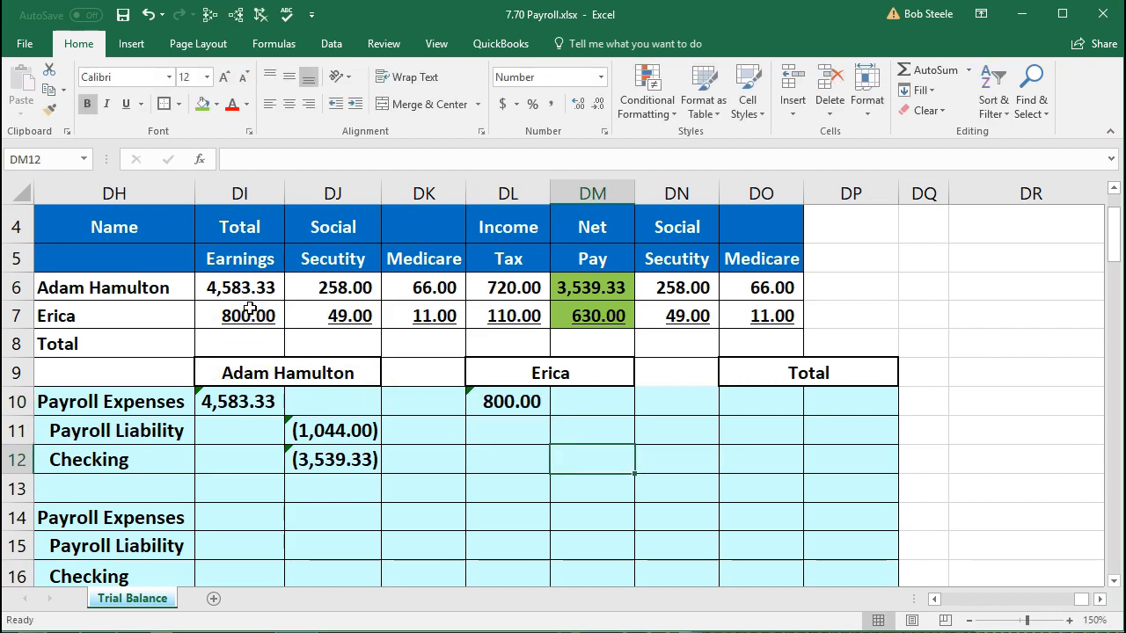
type("-")
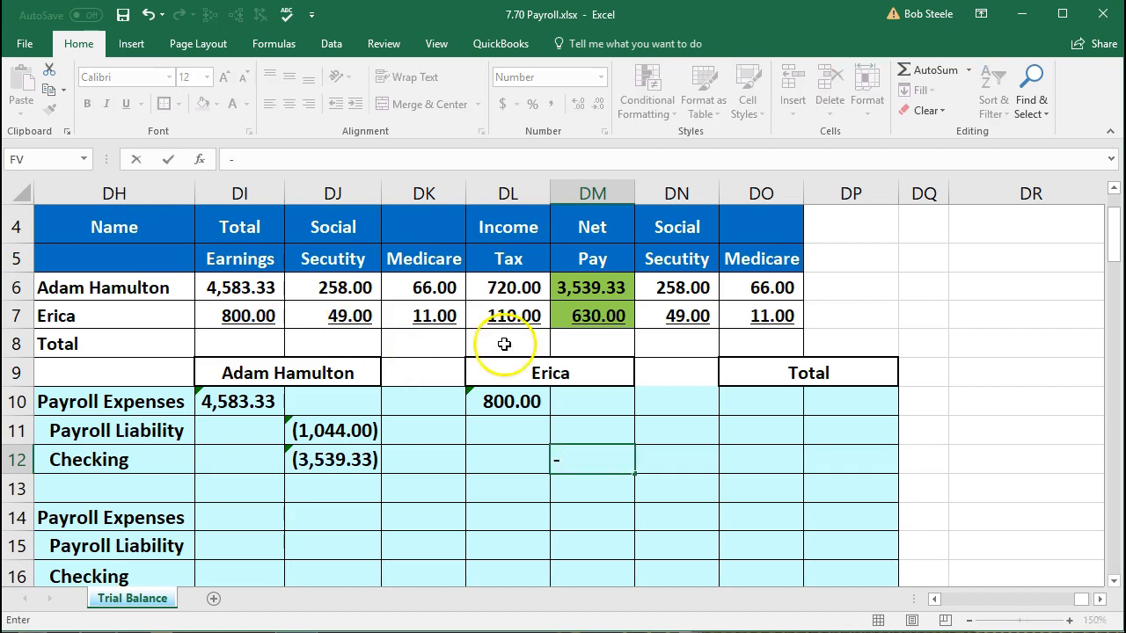
left_click(583, 314)
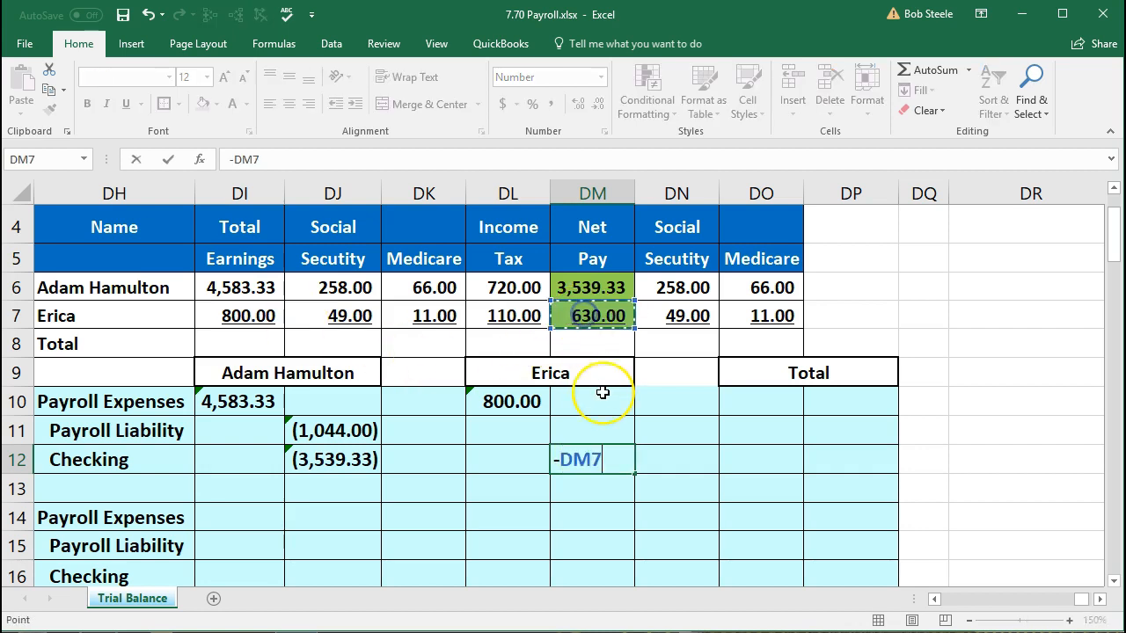
key("Return")
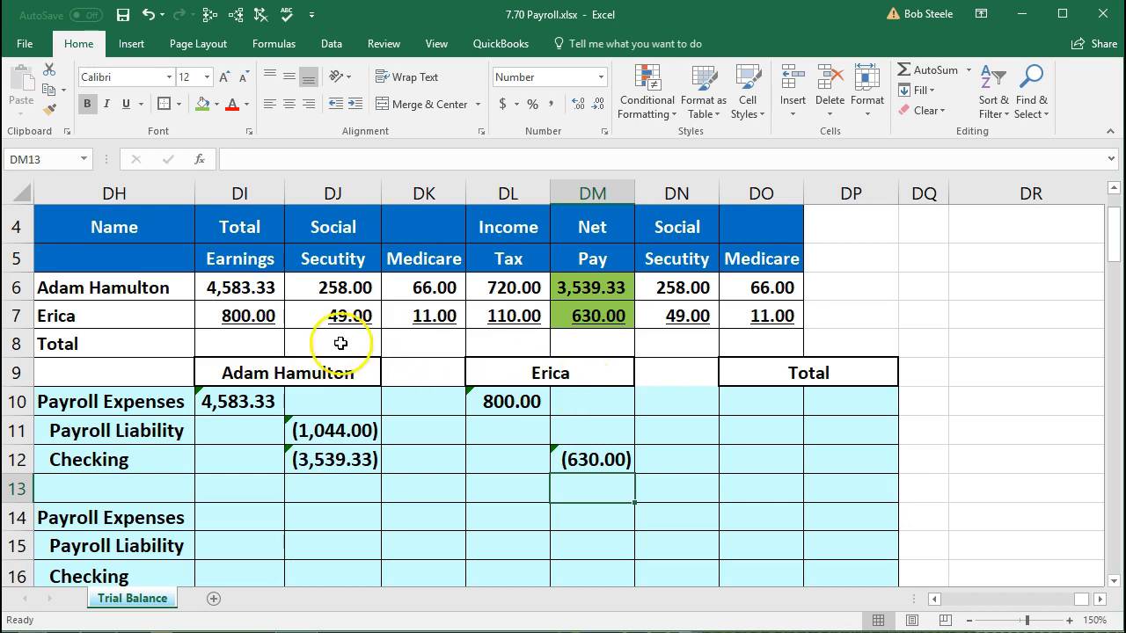
left_click(251, 317)
left_click(595, 318)
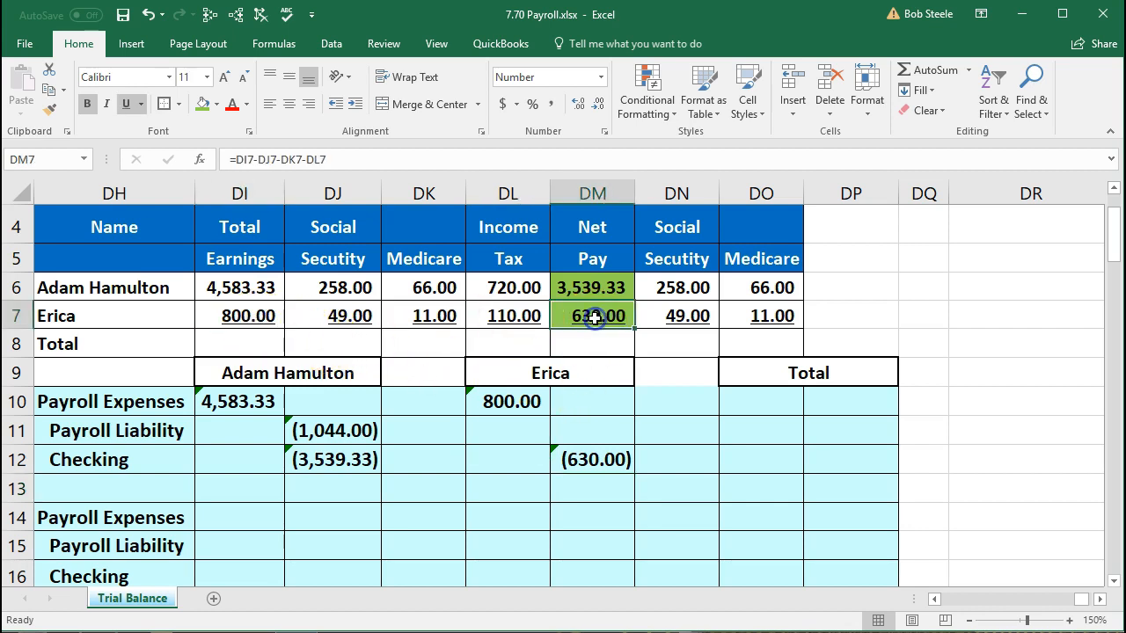
left_click(604, 428)
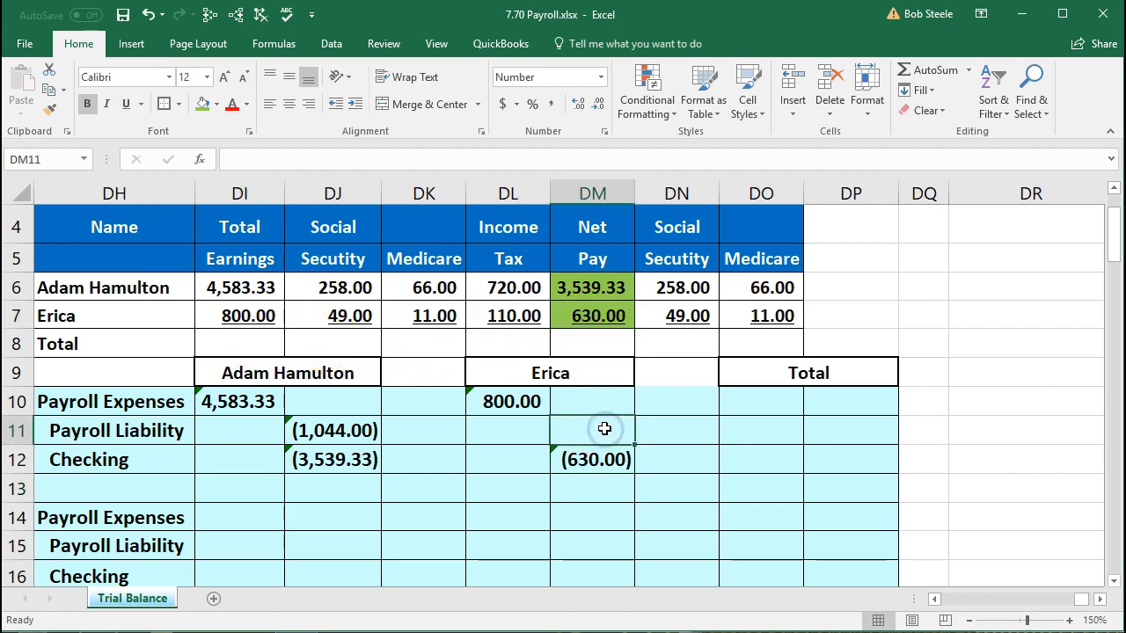
left_click(602, 418)
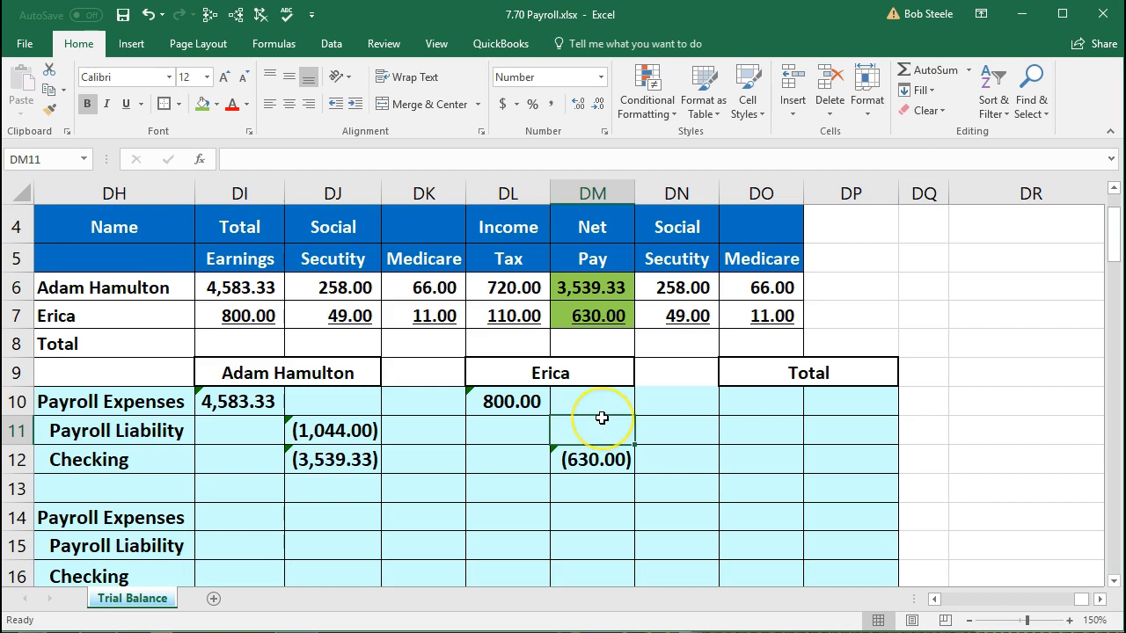
- In Calculator, confirm 49+11+110 and 800 − 630 both equal 170
key("alt+Tab")
left_click(831, 451)
type("4911+110")
key("Return")
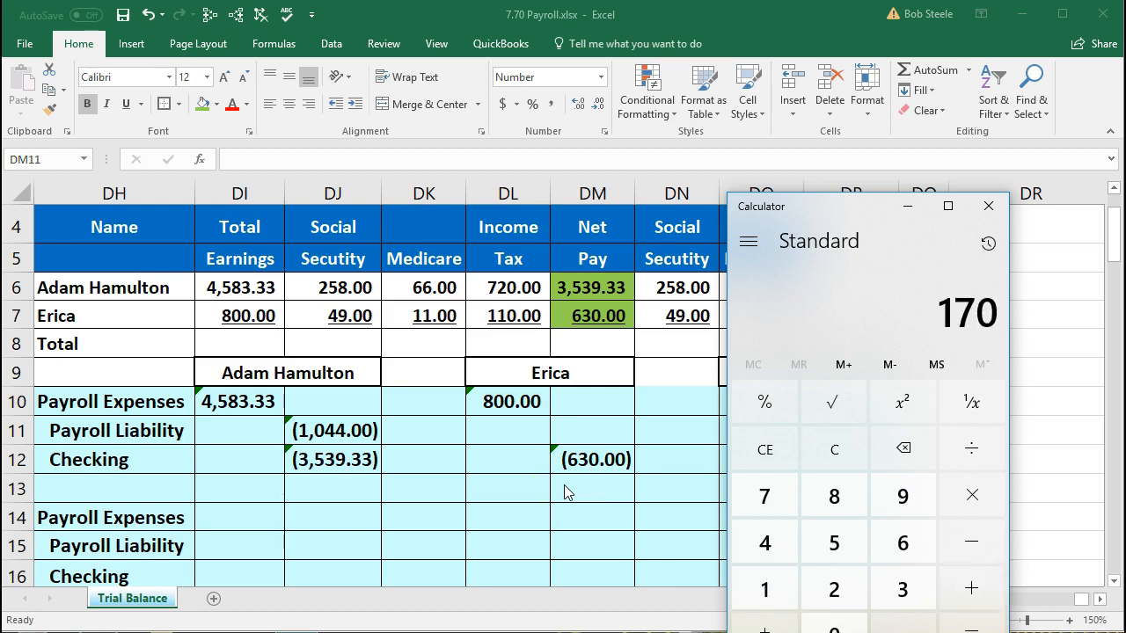
left_click(846, 457)
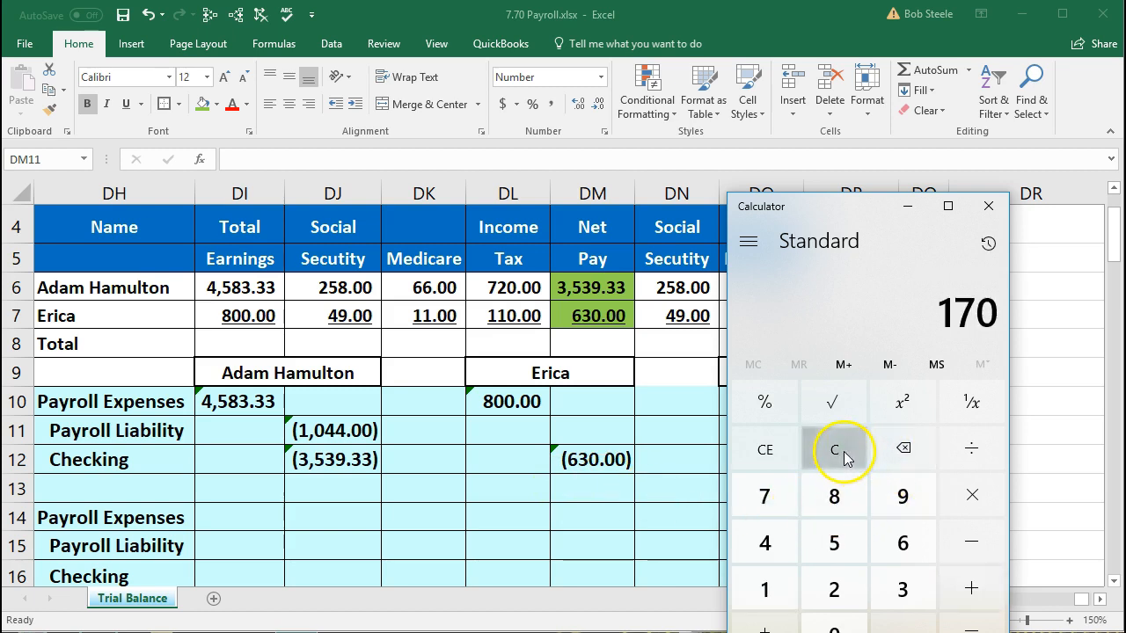
type("800")
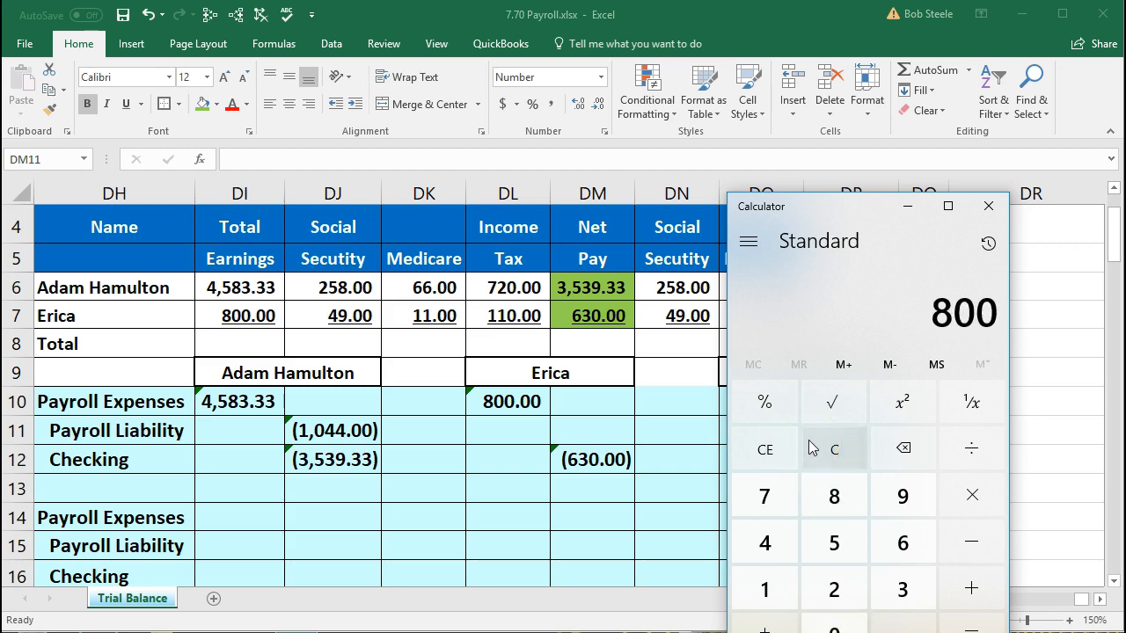
type("630")
key("Return")
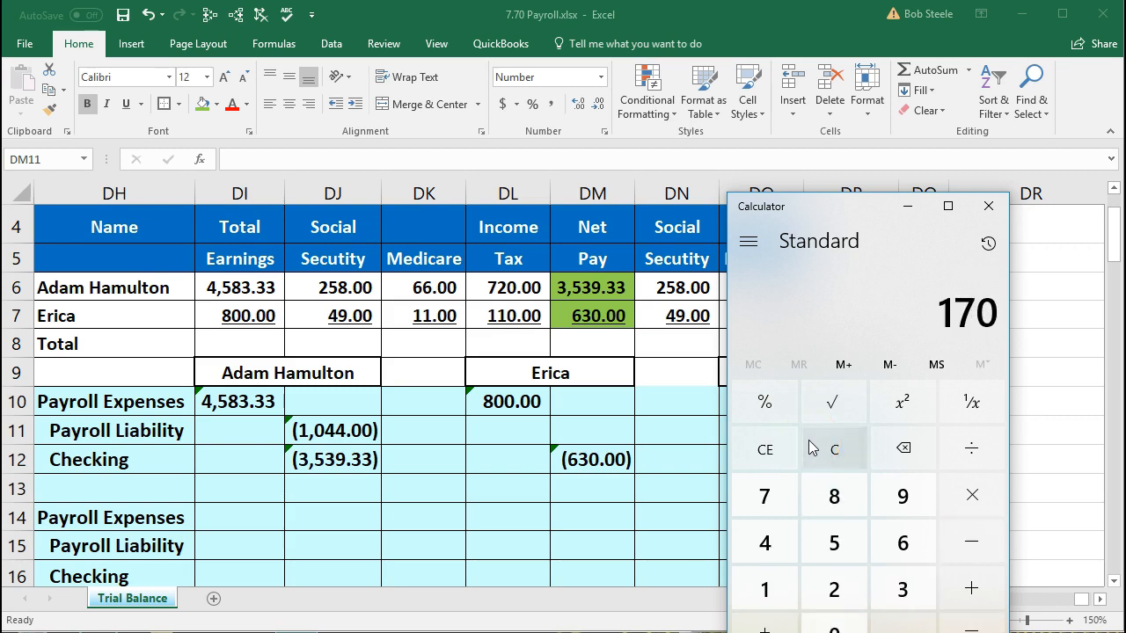
left_click(989, 207)
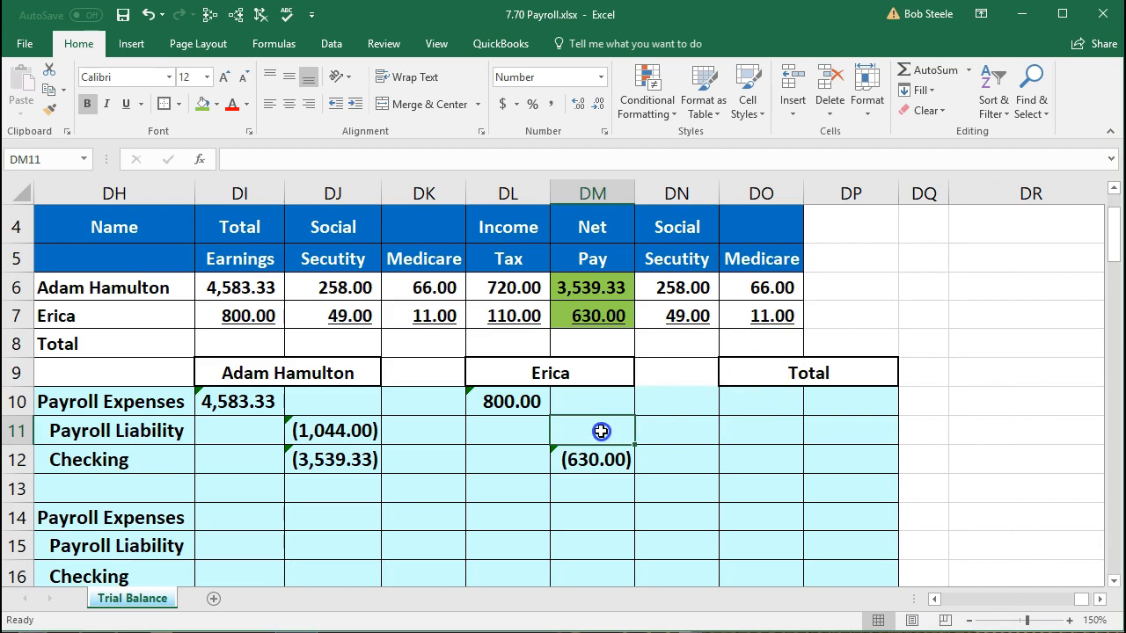
- Enter -170 as Erica's Payroll Liability, shown as (170.00)
type("-170")
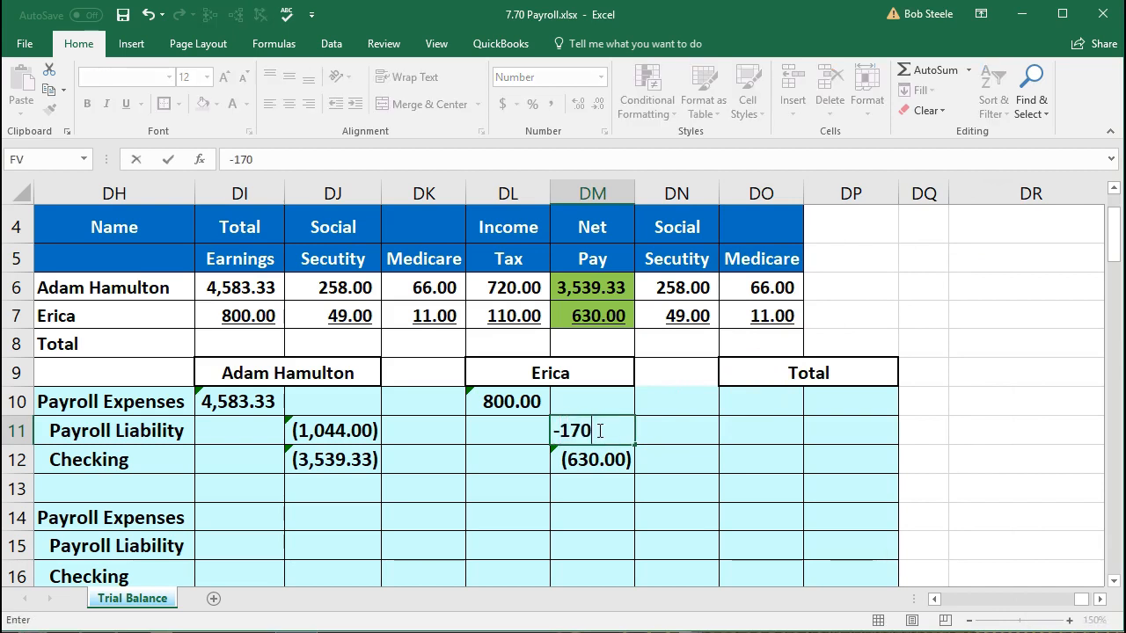
key("Return")
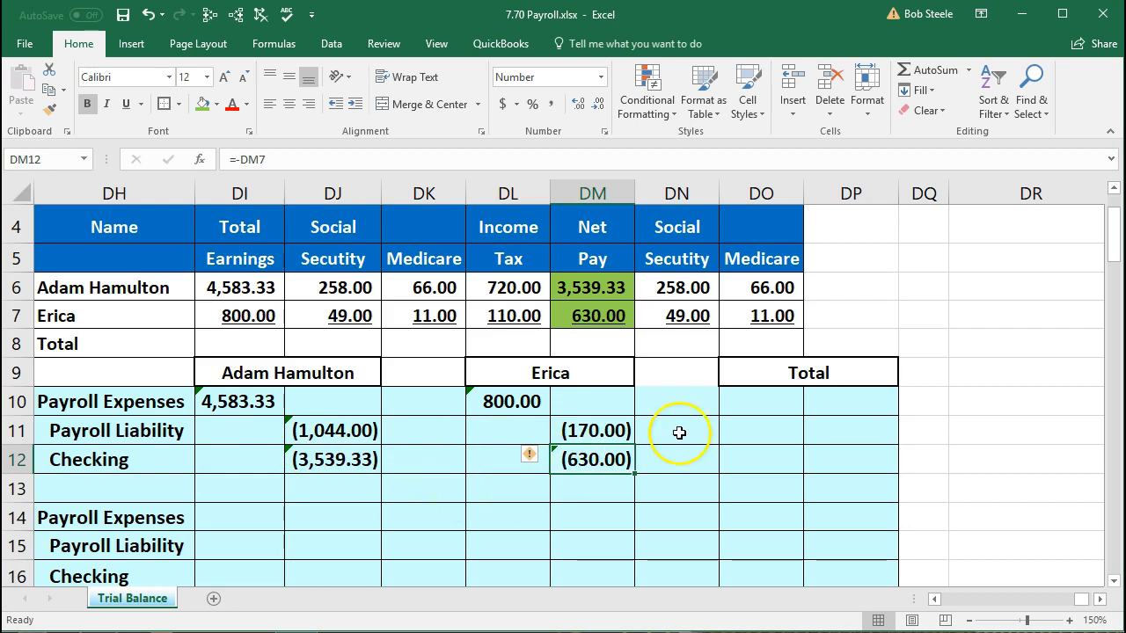
left_click(737, 403)
- Sum the Payroll Expenses row for a total of 5,383.33
type("=")
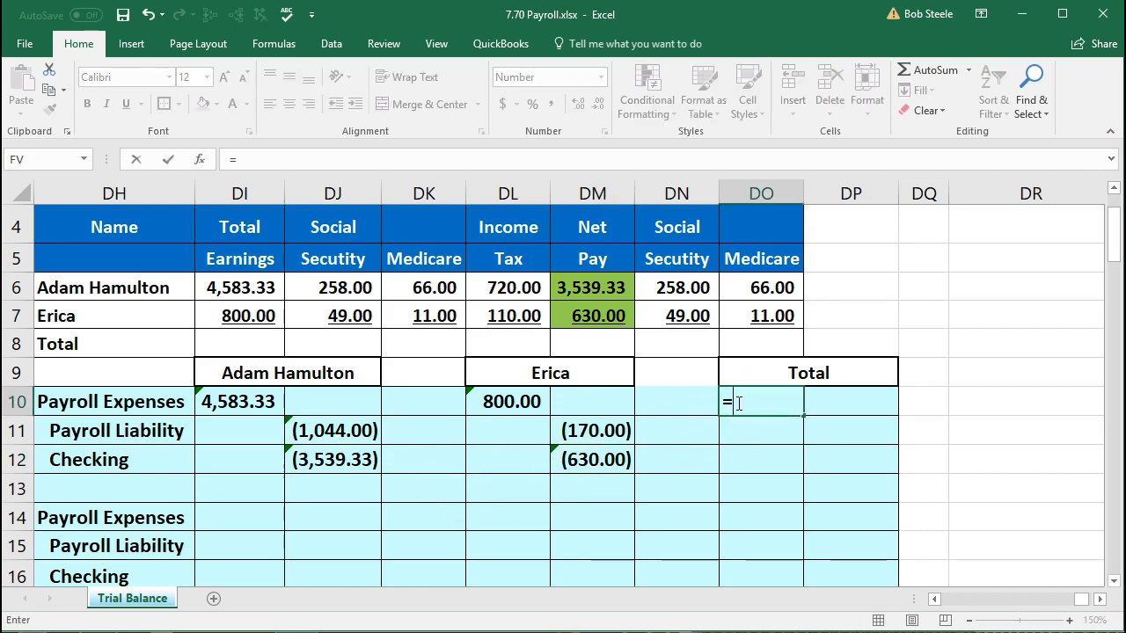
type("sum(")
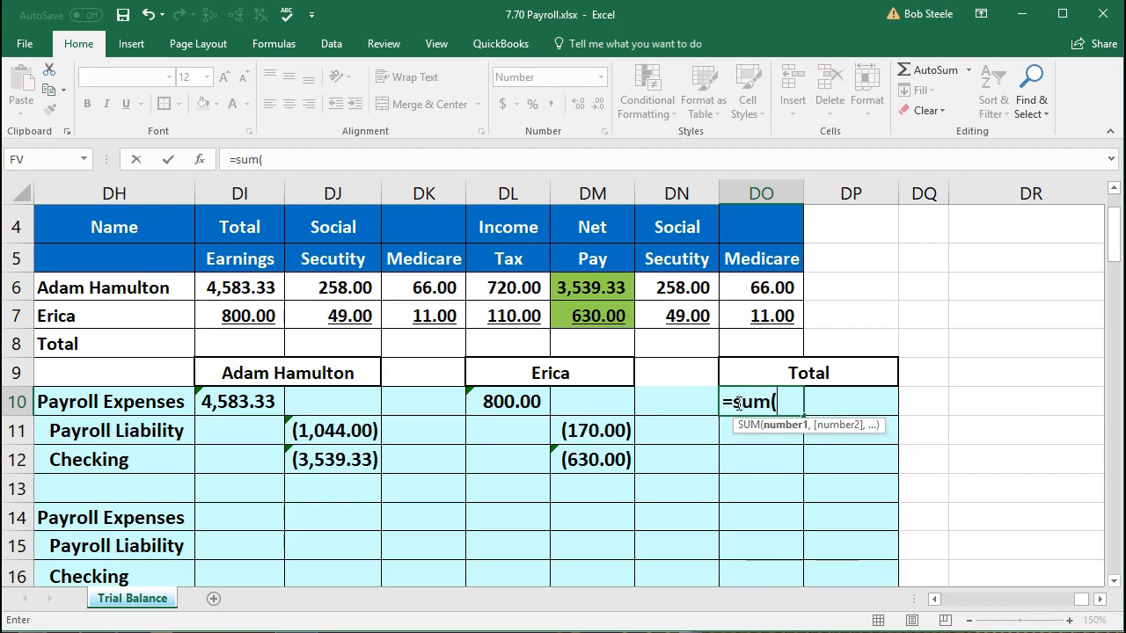
key("Left")
key("shift+Left")
key("shift+Left")
key("shift+Left")
key("shift+Left")
key("shift+Left")
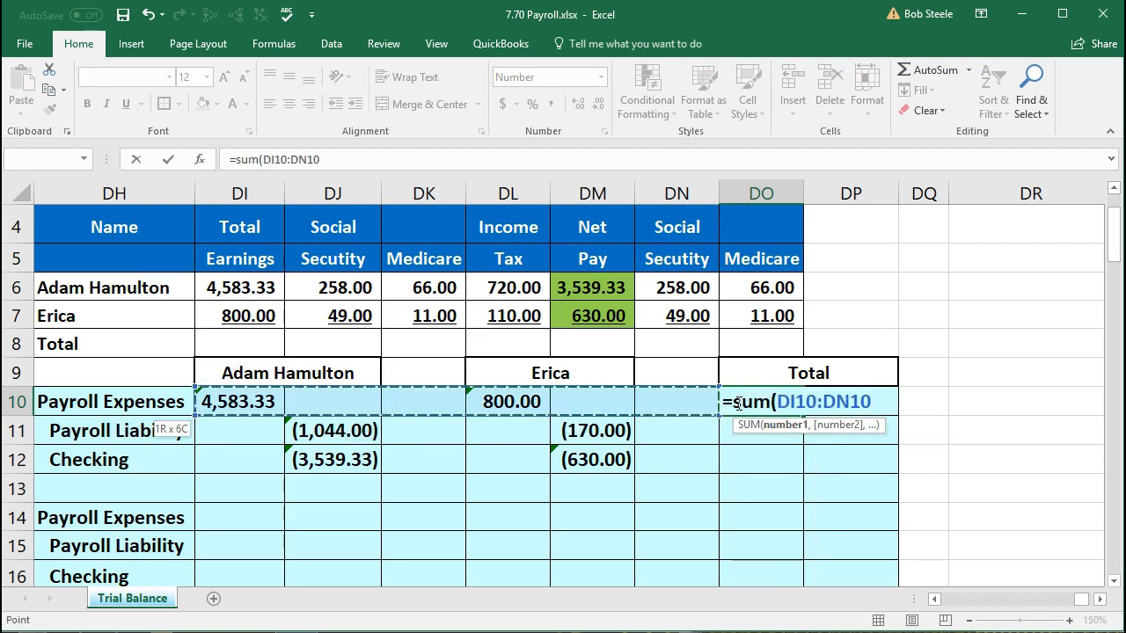
key("Return")
key("Right")
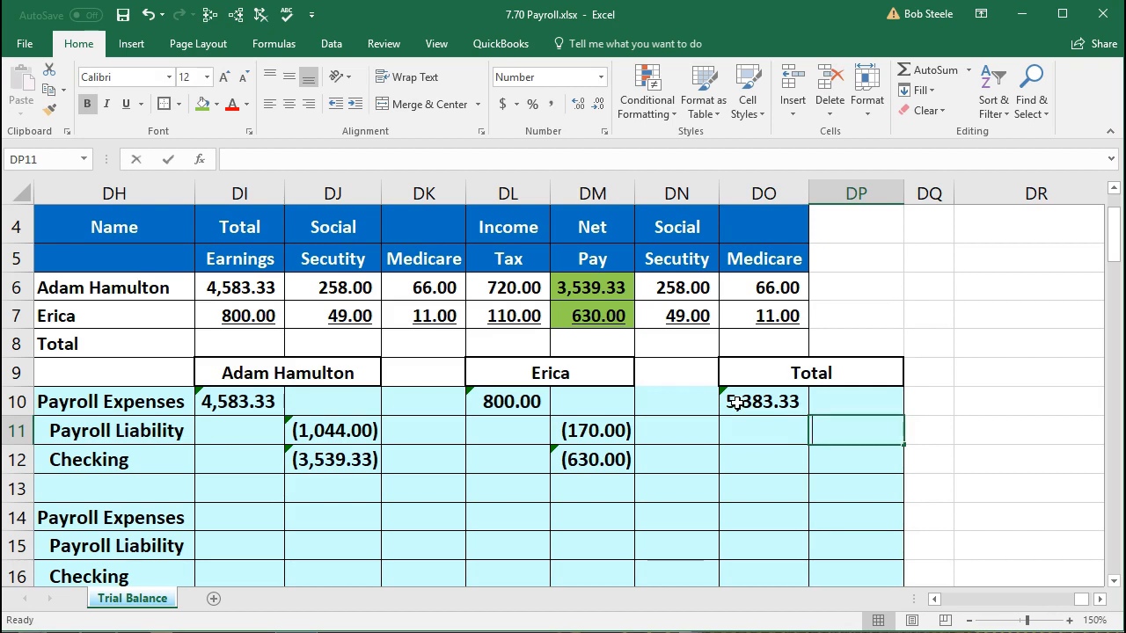
- Sum the Payroll Liability row for a total of (1,214.00)
type("=sum(")
key("Left")
key("Left")
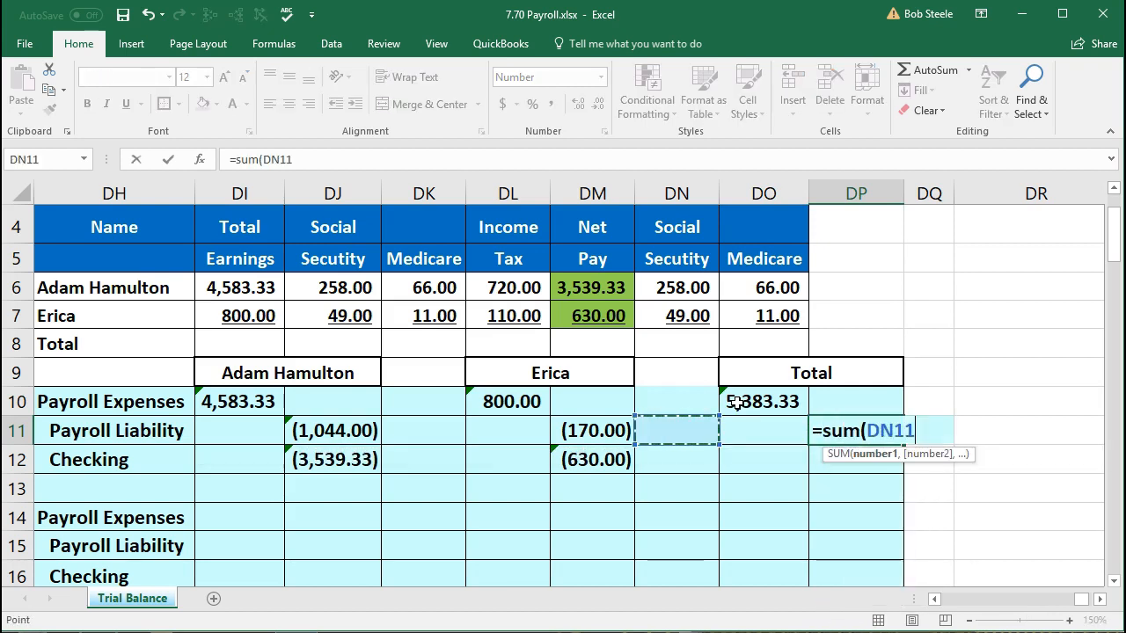
key("shift+Left")
key("shift+Left")
key("shift+Left")
key("shift+Left")
key("shift+Left")
key("shift+Left")
key("Right")
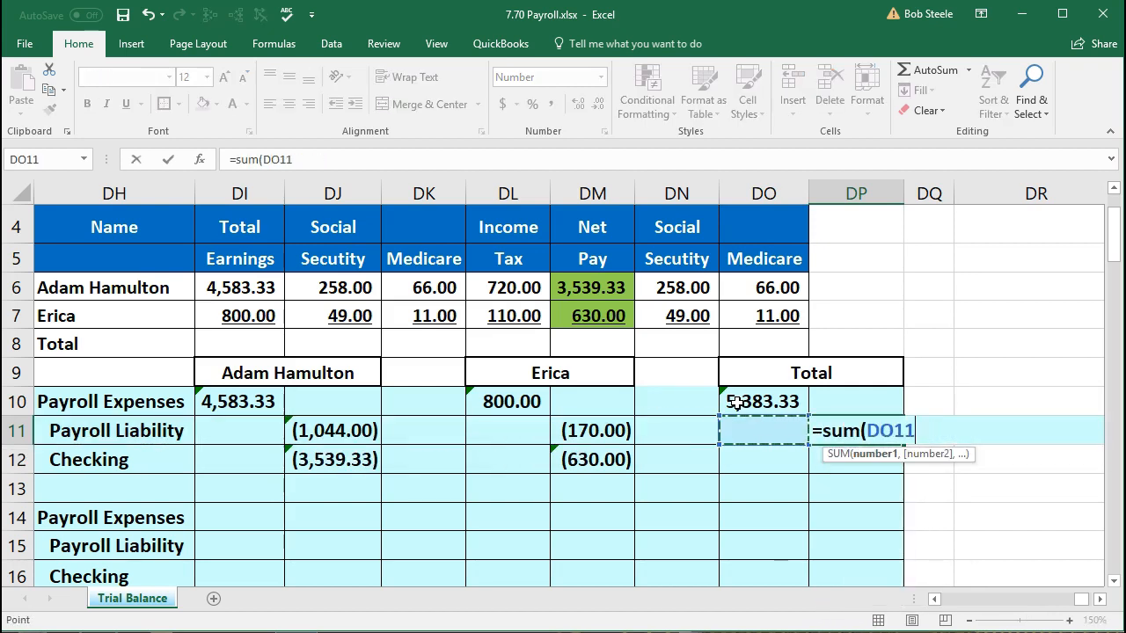
key("Left")
key("shift+Left")
key("shift+Left")
key("shift+Left")
key("shift+Left")
key("Return")
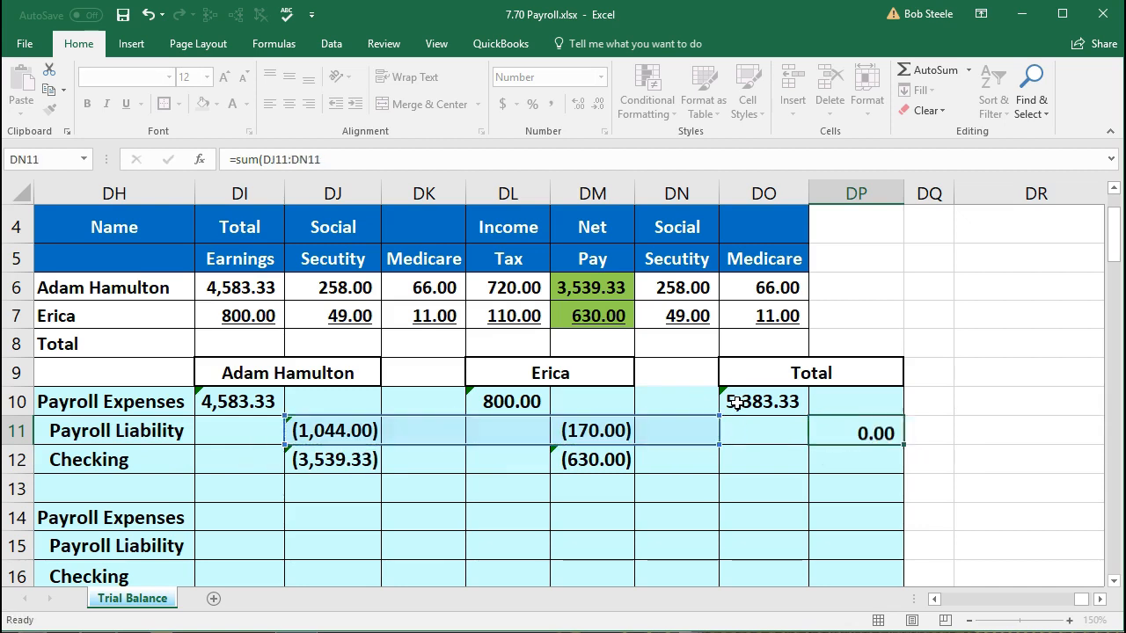
- Sum DJ12:DM12 for a combined Checking total of (4,169.33)
type("-s")
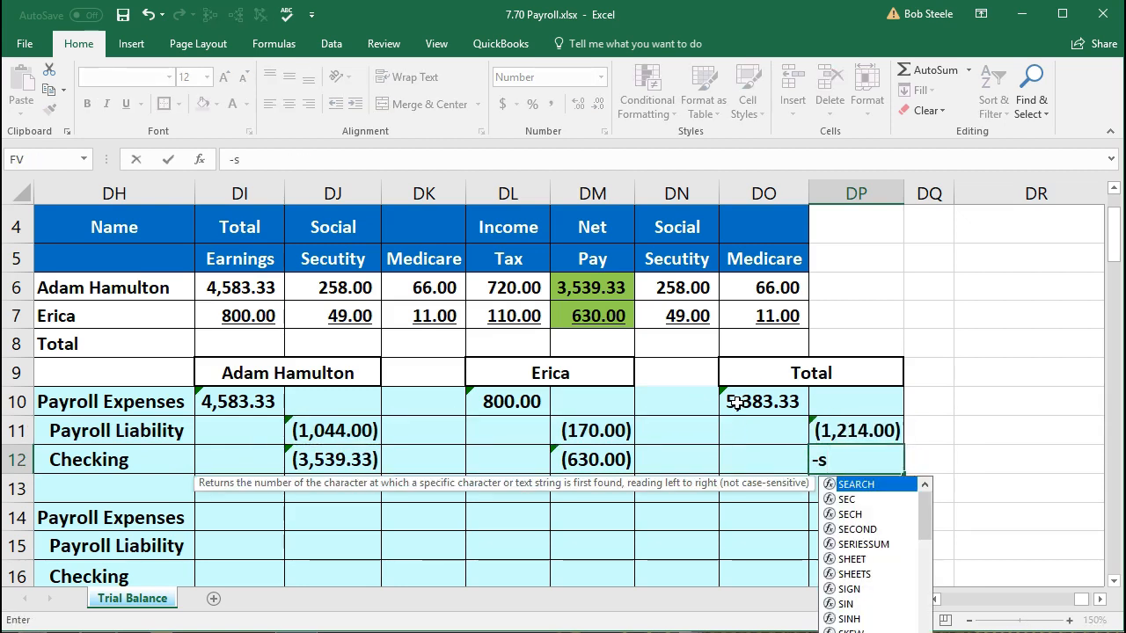
key("Escape")
type("=sum(")
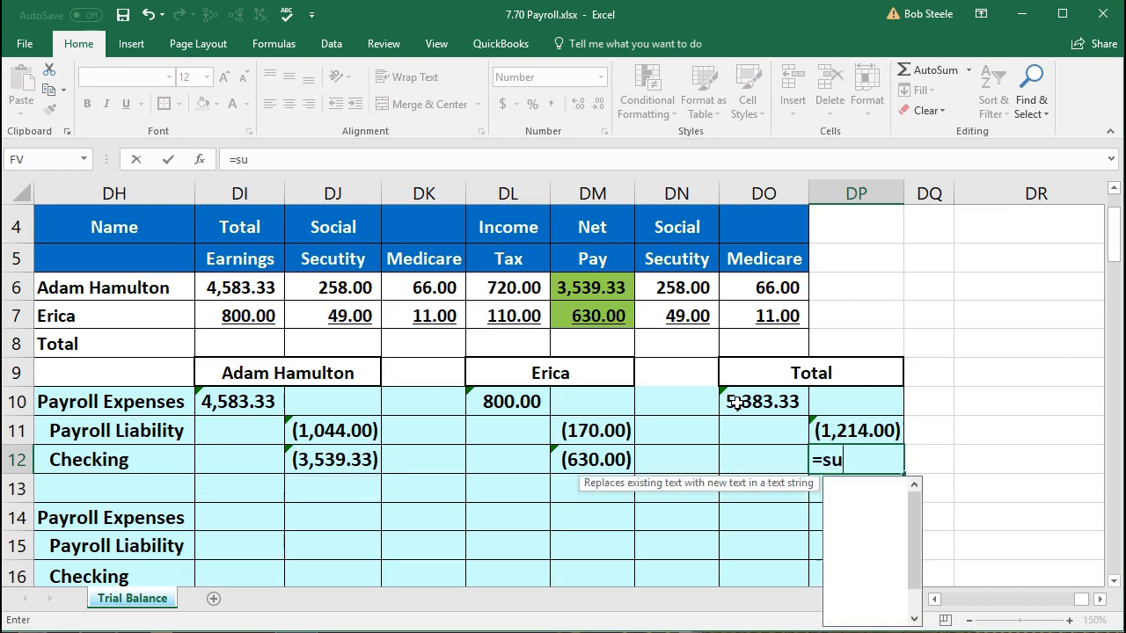
key("Left")
key("Left")
key("Left")
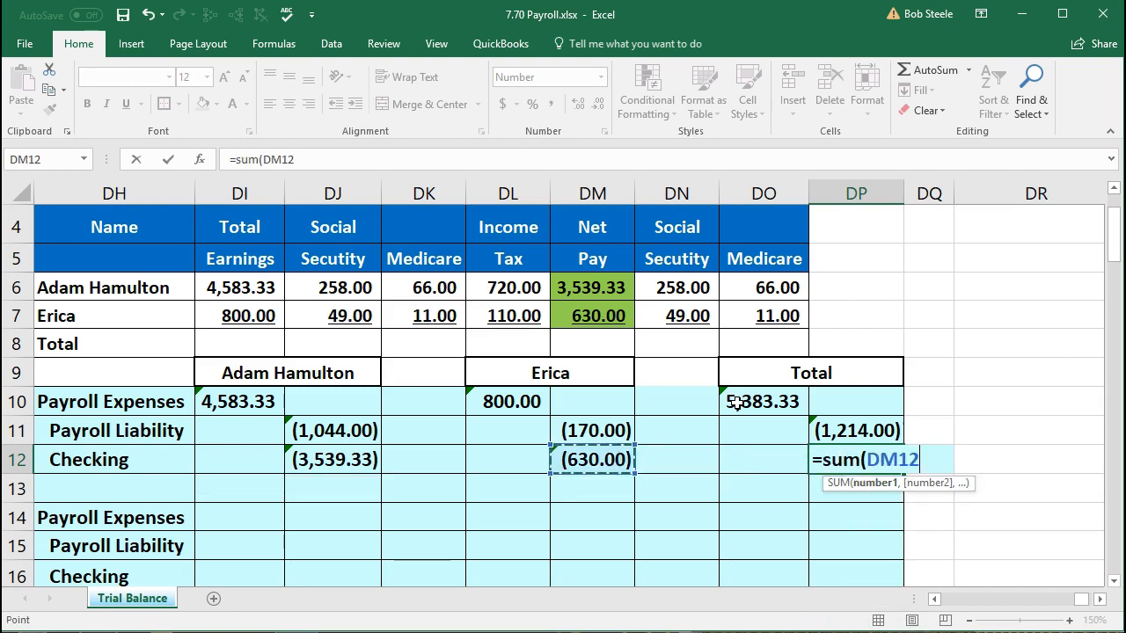
key("shift+Left")
key("shift+Left")
key("shift+Left")
key("Return")
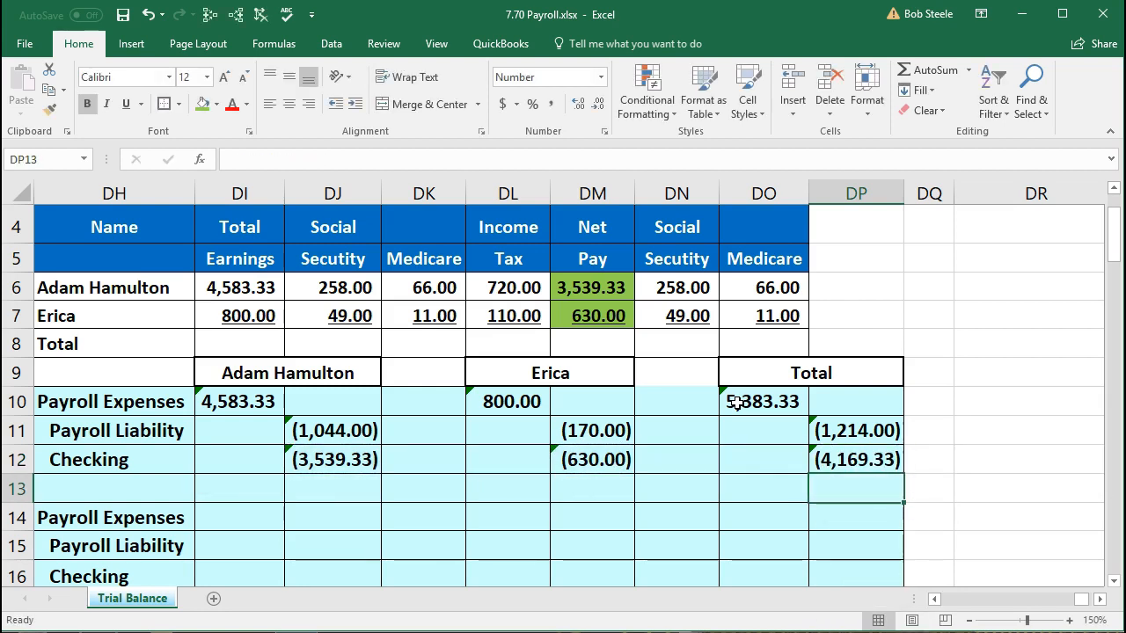
left_click_drag(262, 401, 296, 451)
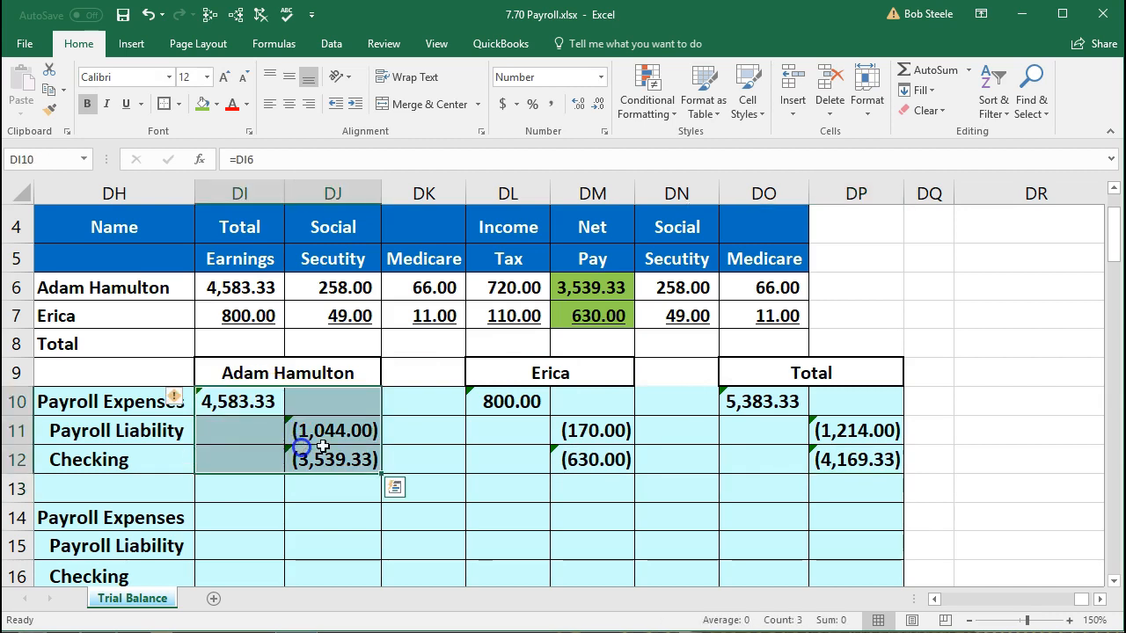
left_click_drag(498, 403, 563, 450)
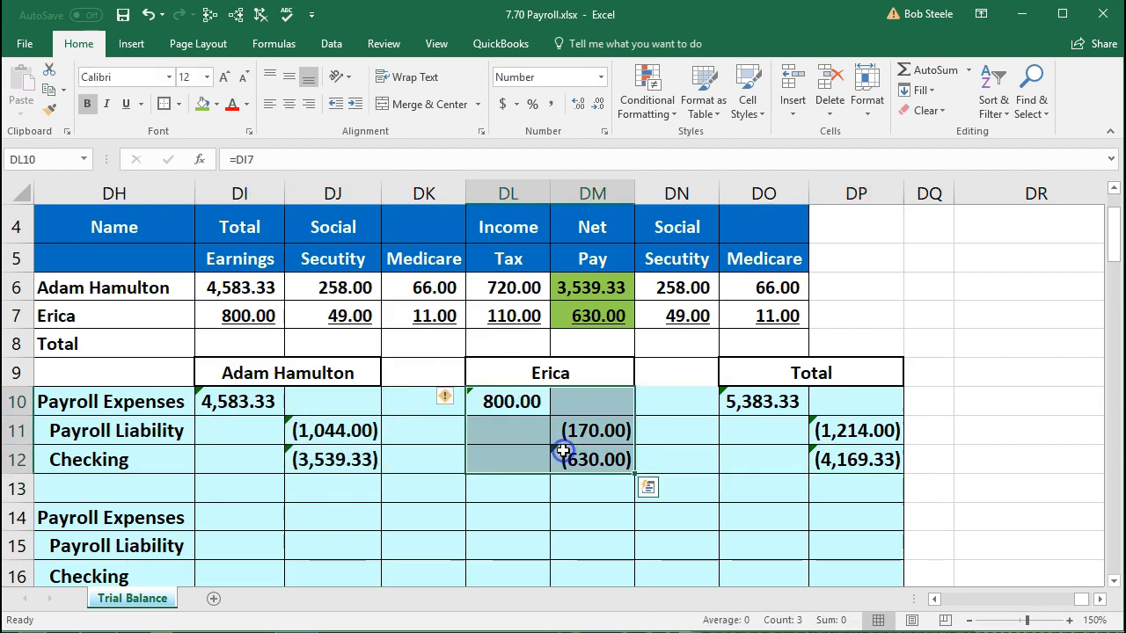
left_click_drag(757, 401, 862, 455)
left_click(988, 429)
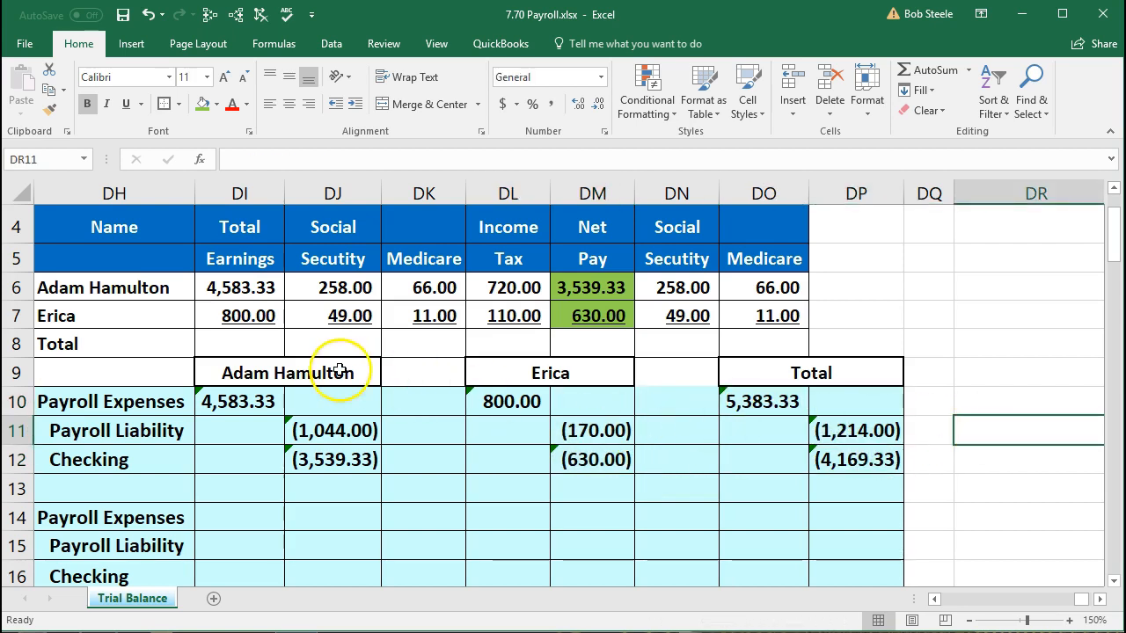
left_click(253, 343)
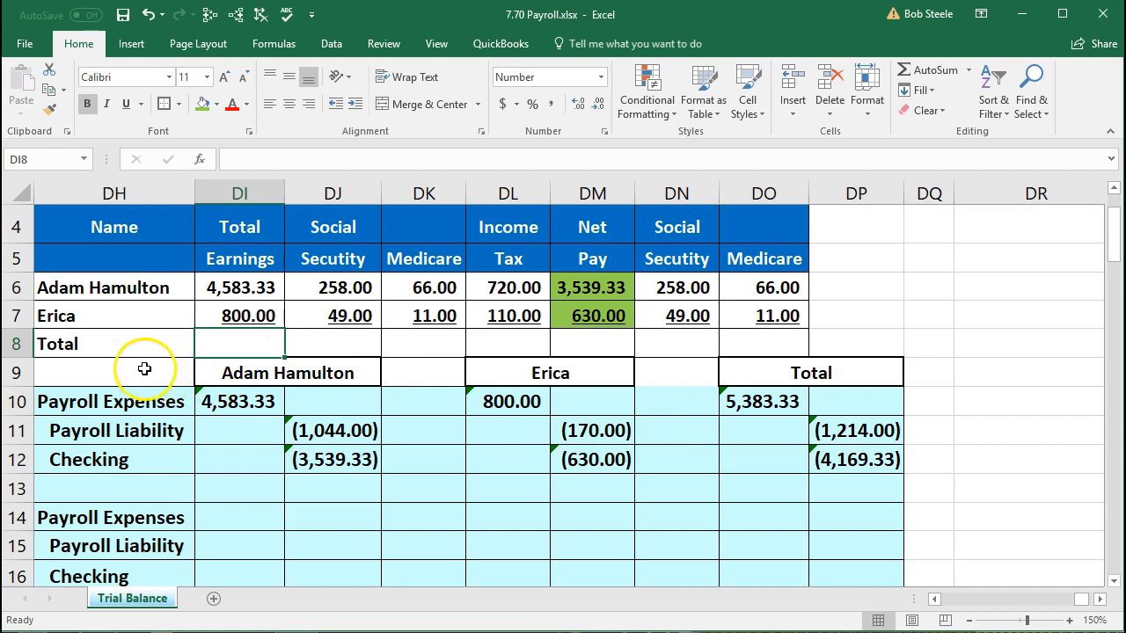
scroll(184, 344, "up", 1)
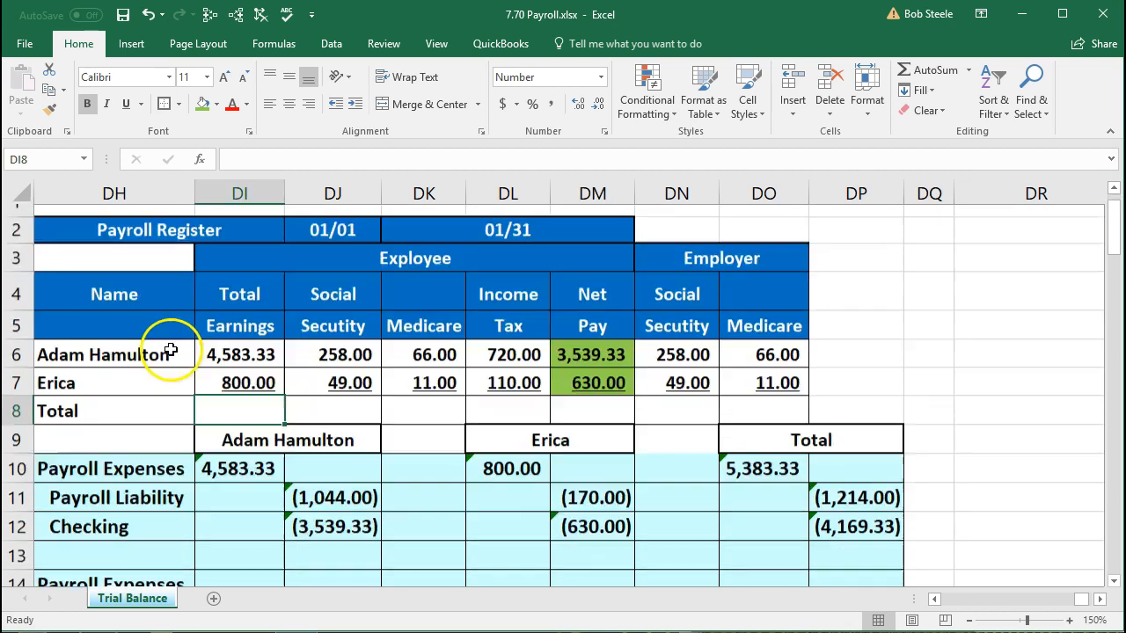
scroll(792, 475, "down", 1)
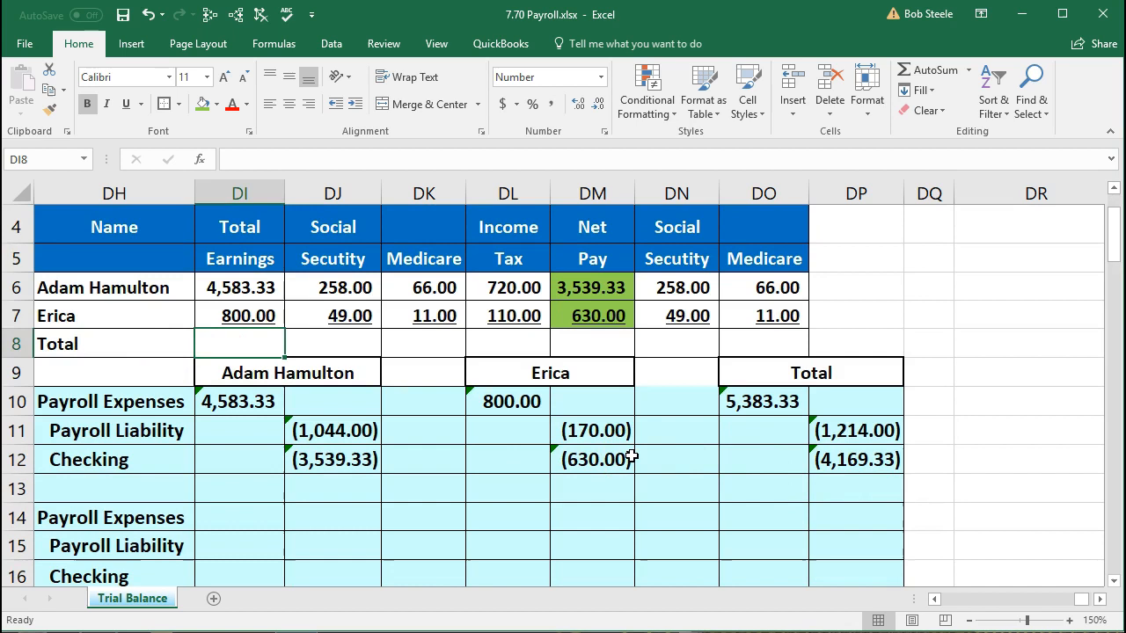
- Add SUM totals for earnings 5,383.33, Social Security 307.00 and Medicare 77.00
type("=sum(")
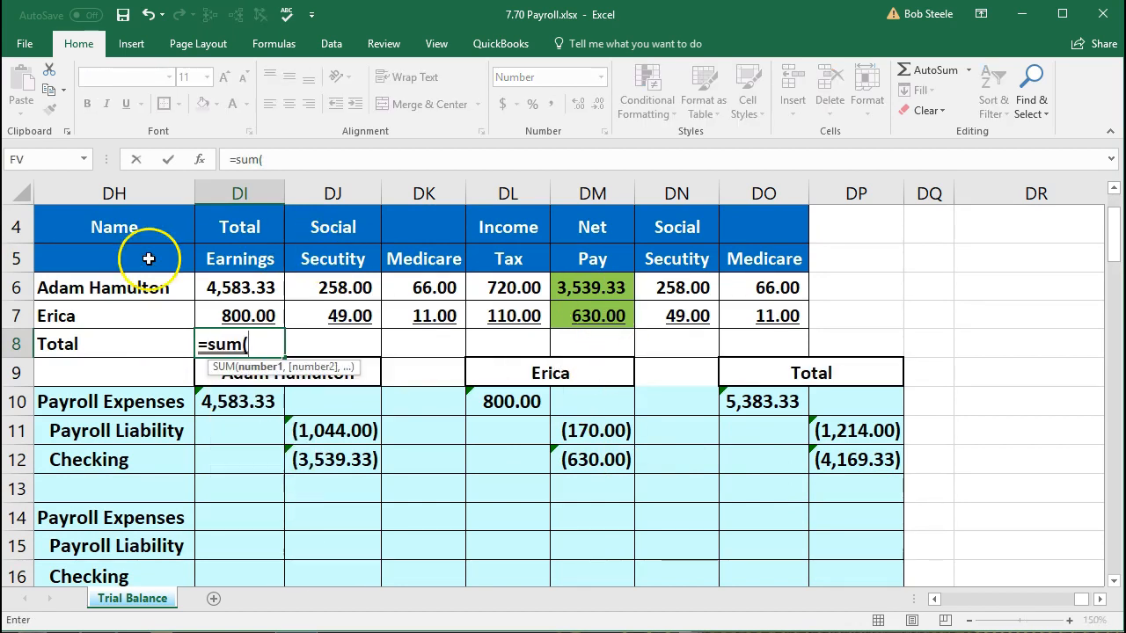
left_click(236, 293)
left_click_drag(235, 293, 235, 310)
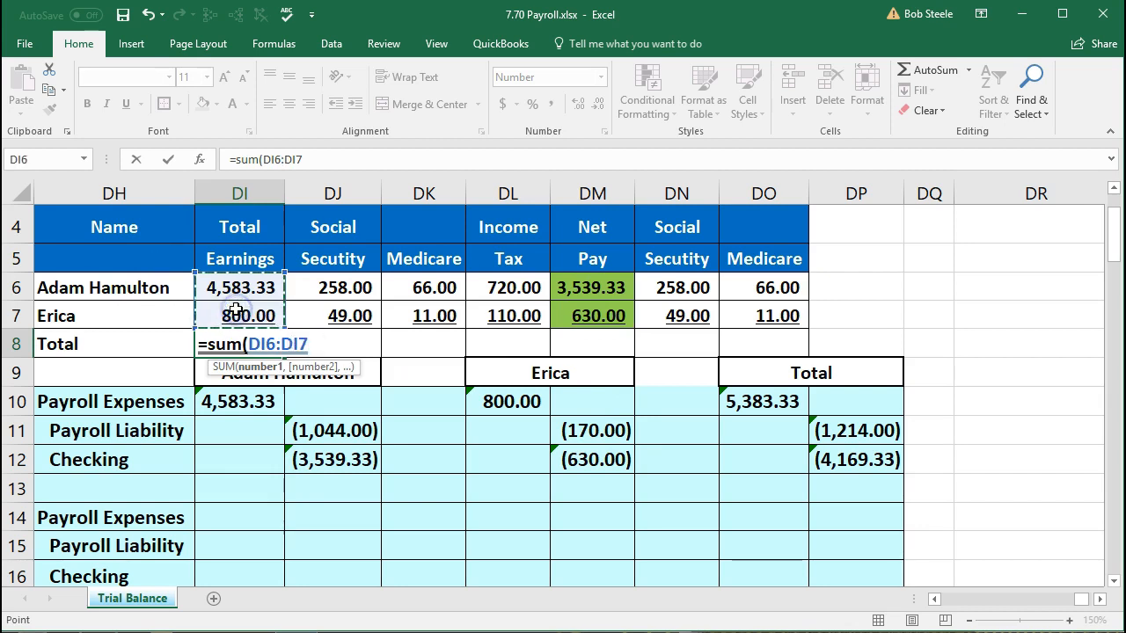
key("Tab")
type("=")
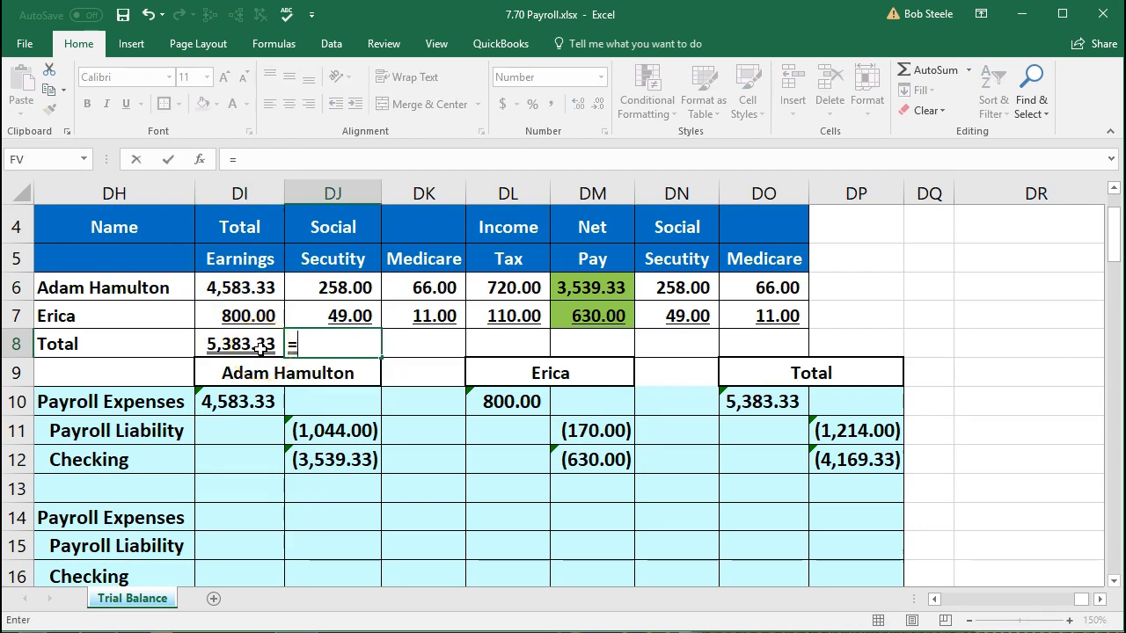
type("sum(")
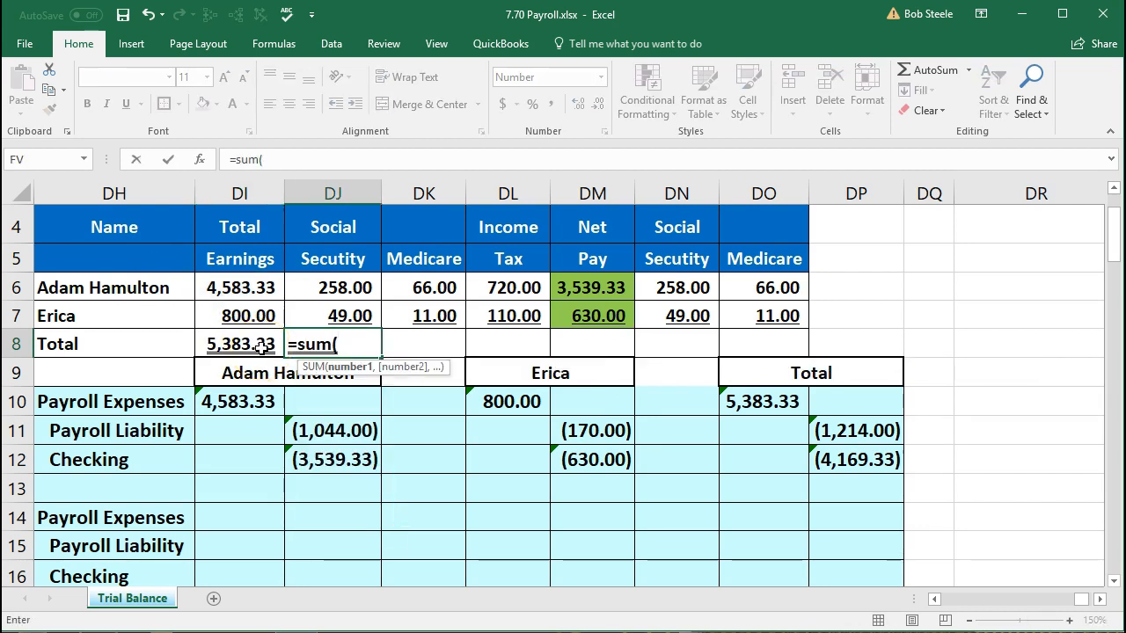
left_click(311, 291)
left_click_drag(311, 290, 311, 315)
type(")")
key("Tab")
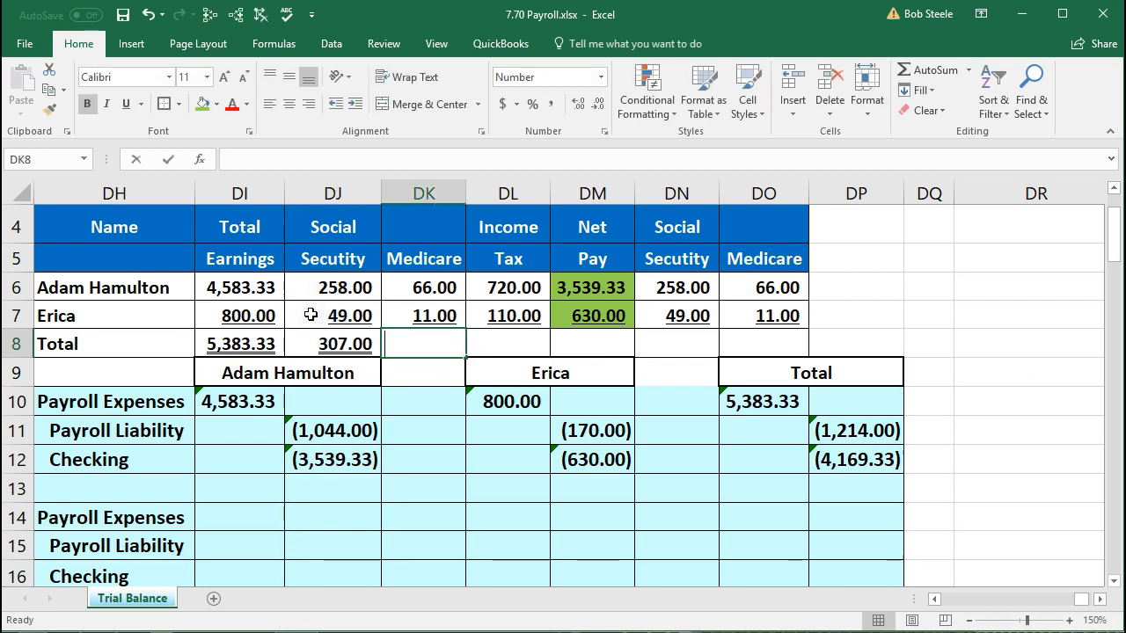
type("=sum(")
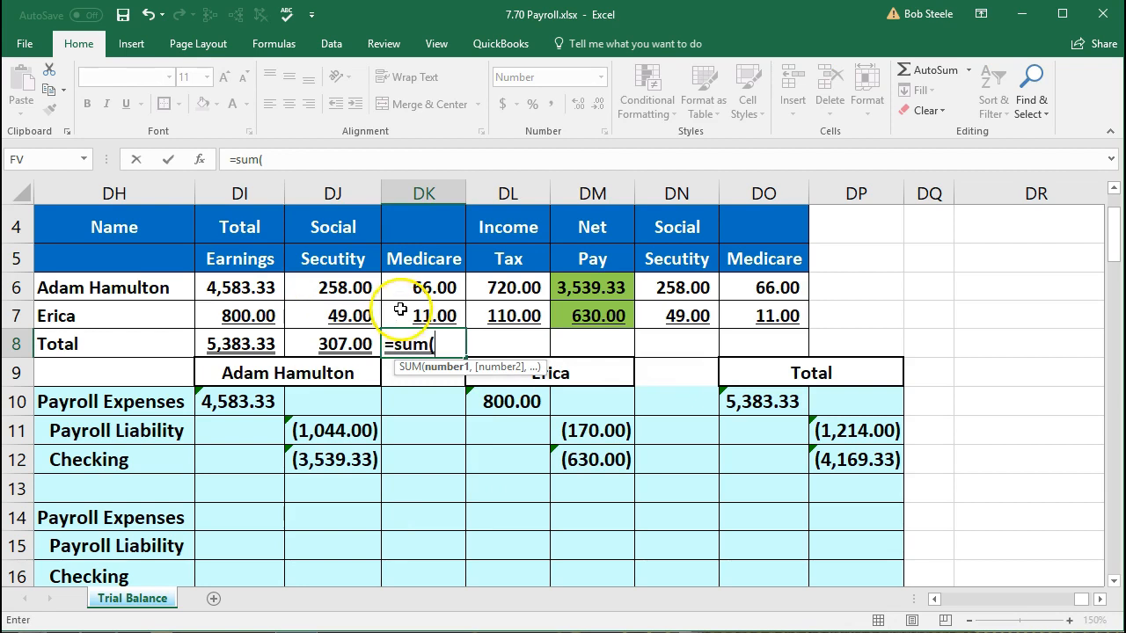
left_click_drag(397, 287, 402, 306)
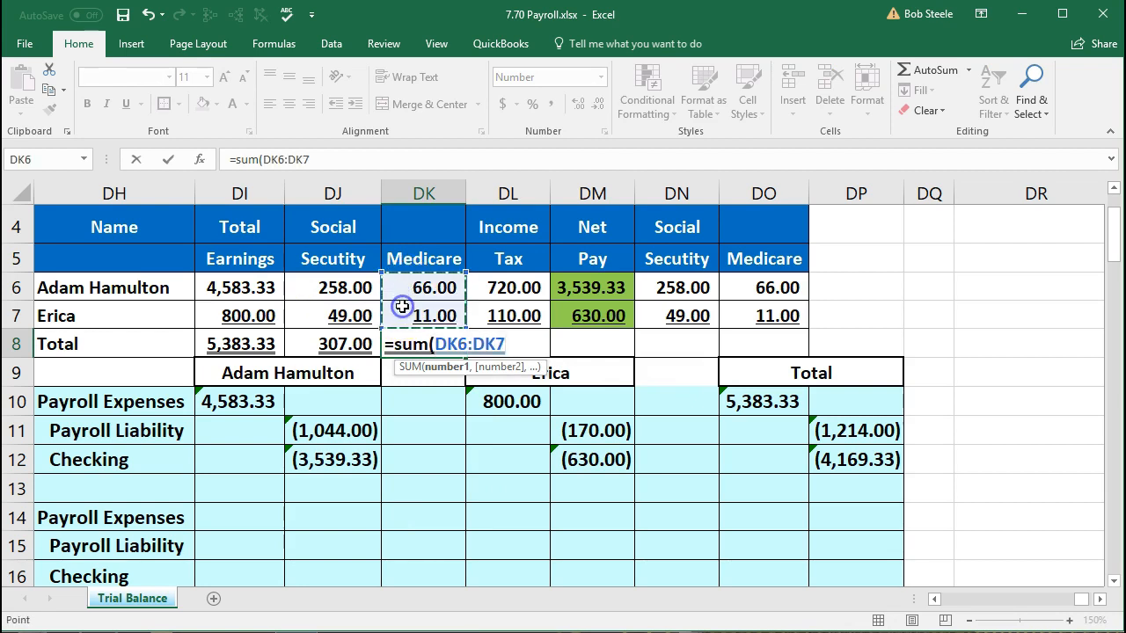
key("Tab")
- Add SUM totals for income tax 830.00, net pay 4,169.33, employer Social Security and employer Medicare
type("=sum(")
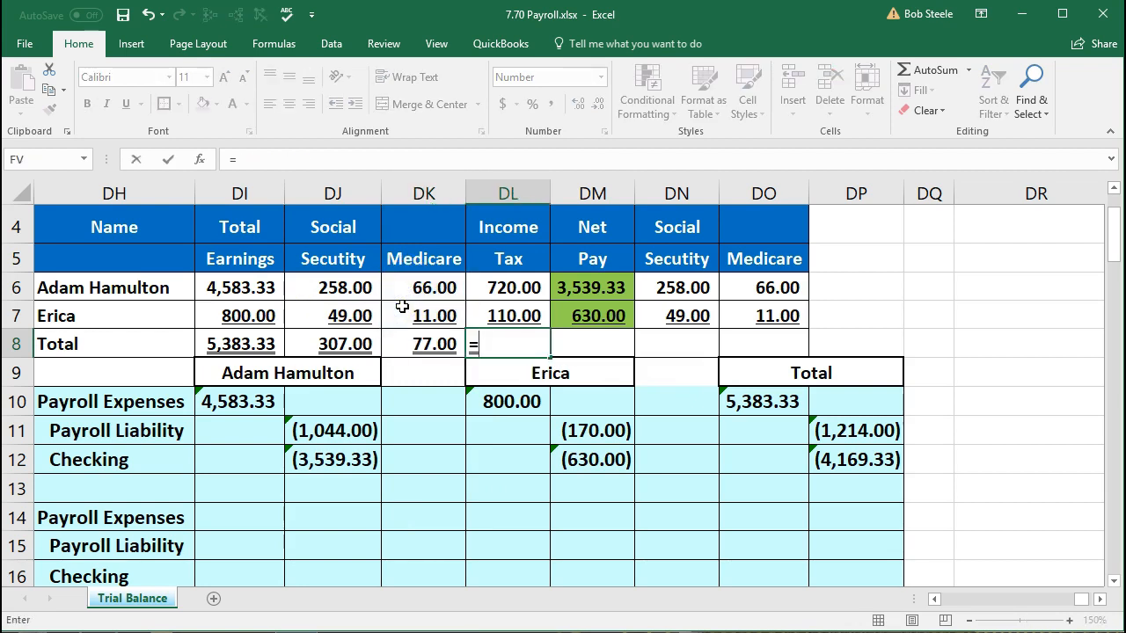
left_click_drag(485, 286, 498, 305)
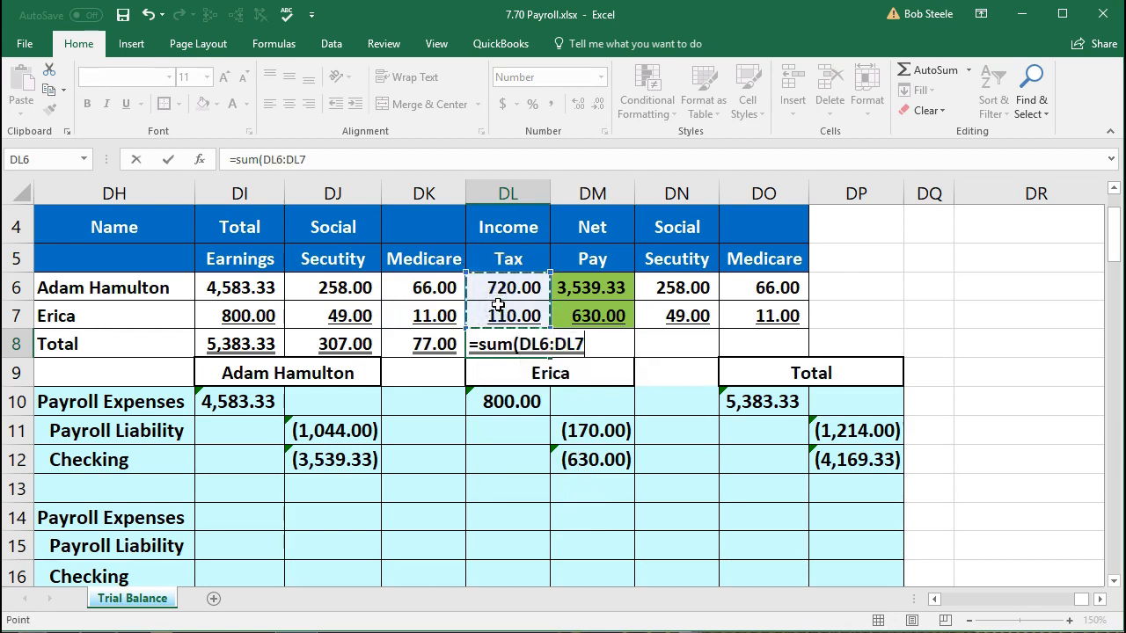
key("Tab")
type("=sum(")
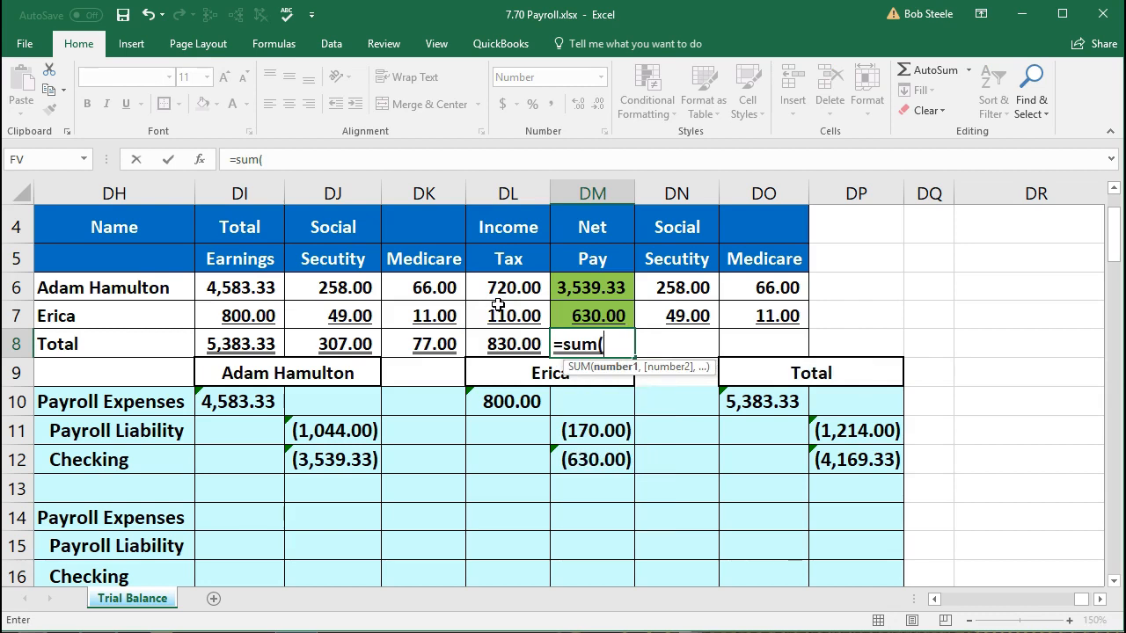
left_click_drag(584, 282, 583, 310)
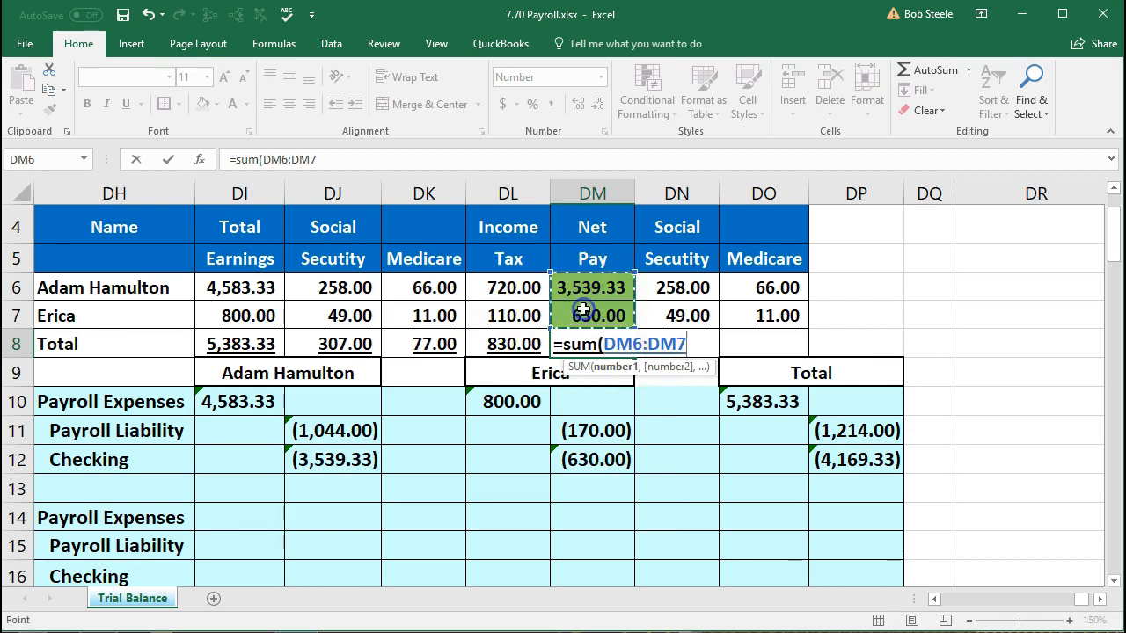
key("Tab")
type("=sum(")
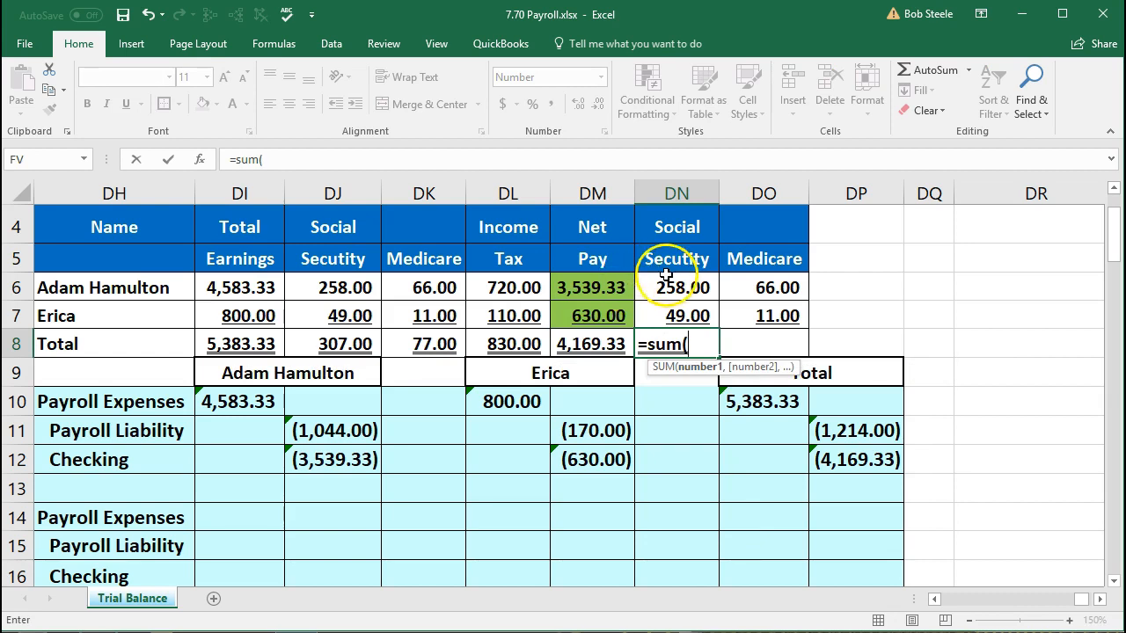
left_click_drag(694, 286, 704, 313)
key("Tab")
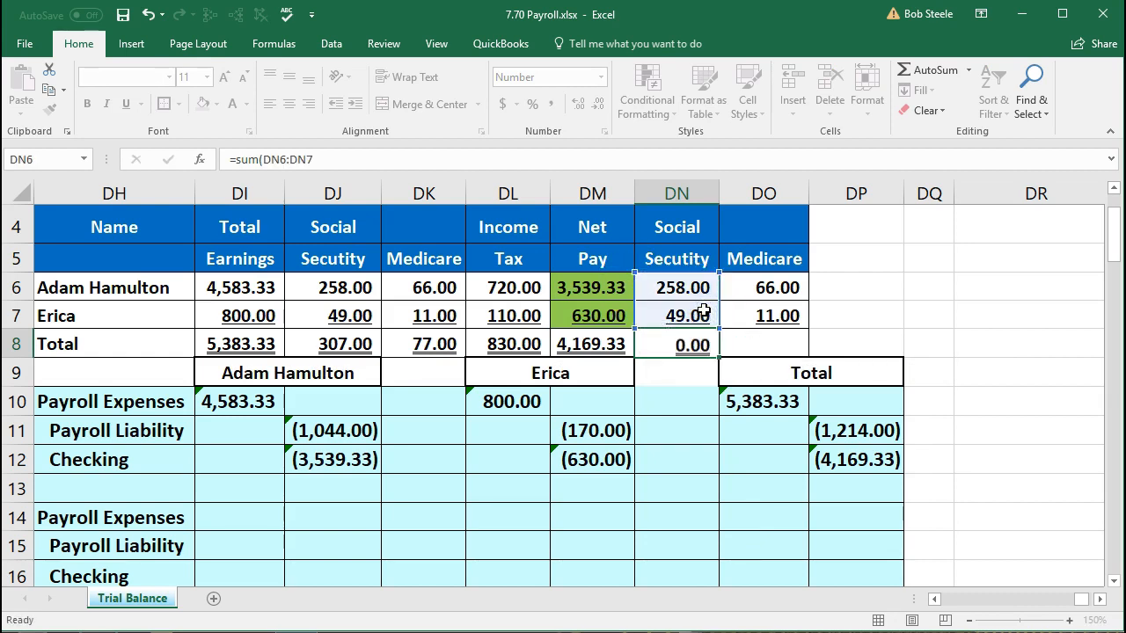
type("=sum(")
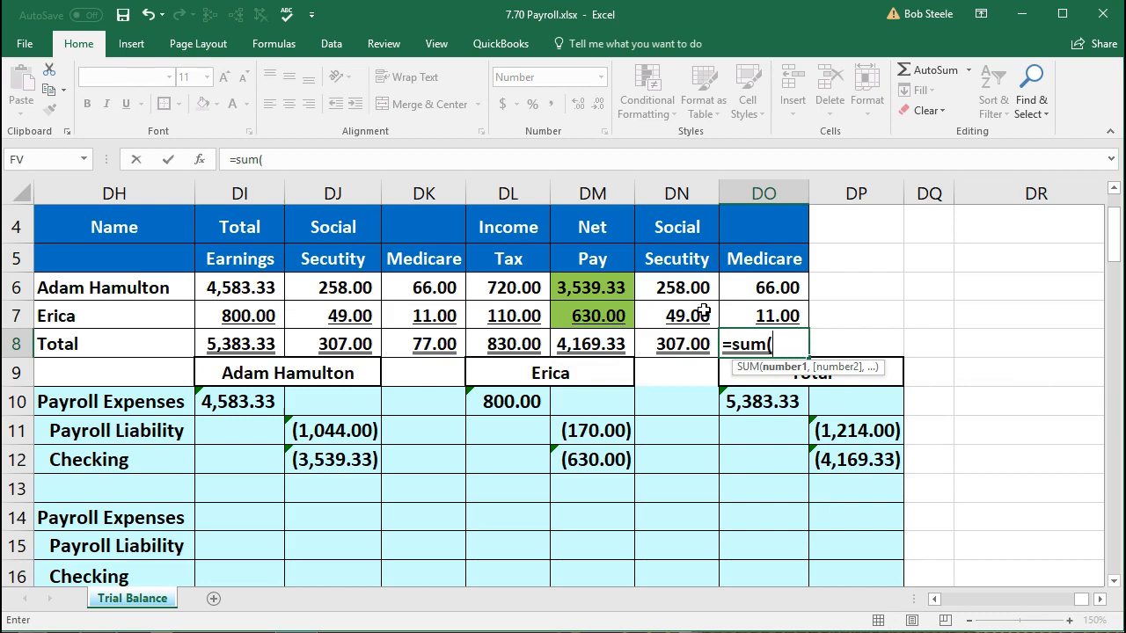
left_click_drag(767, 287, 768, 303)
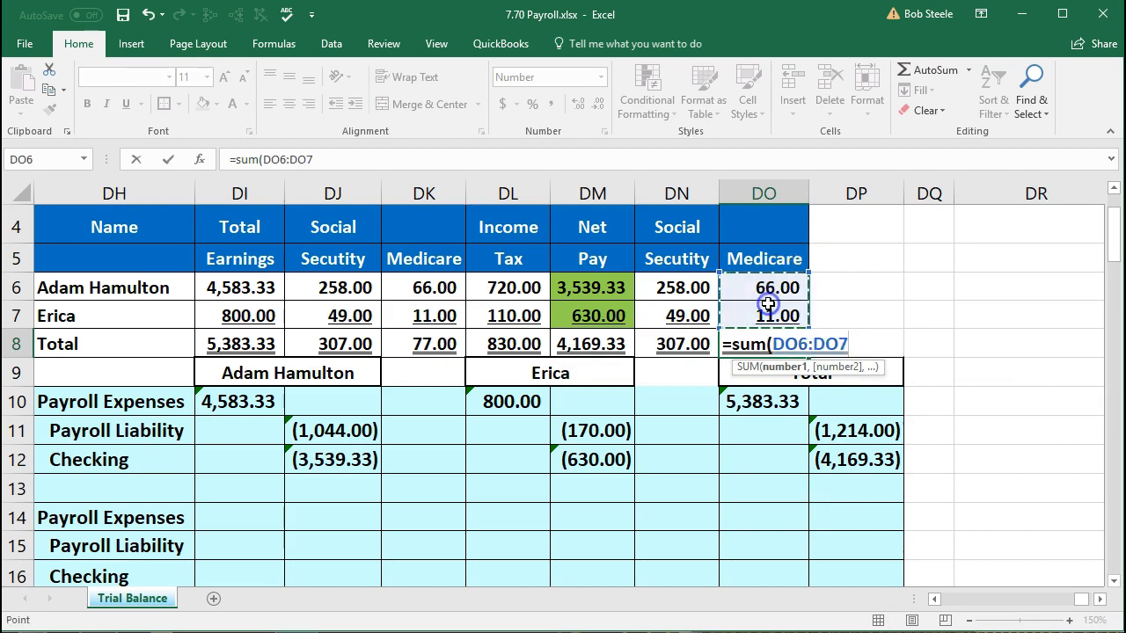
key("Return")
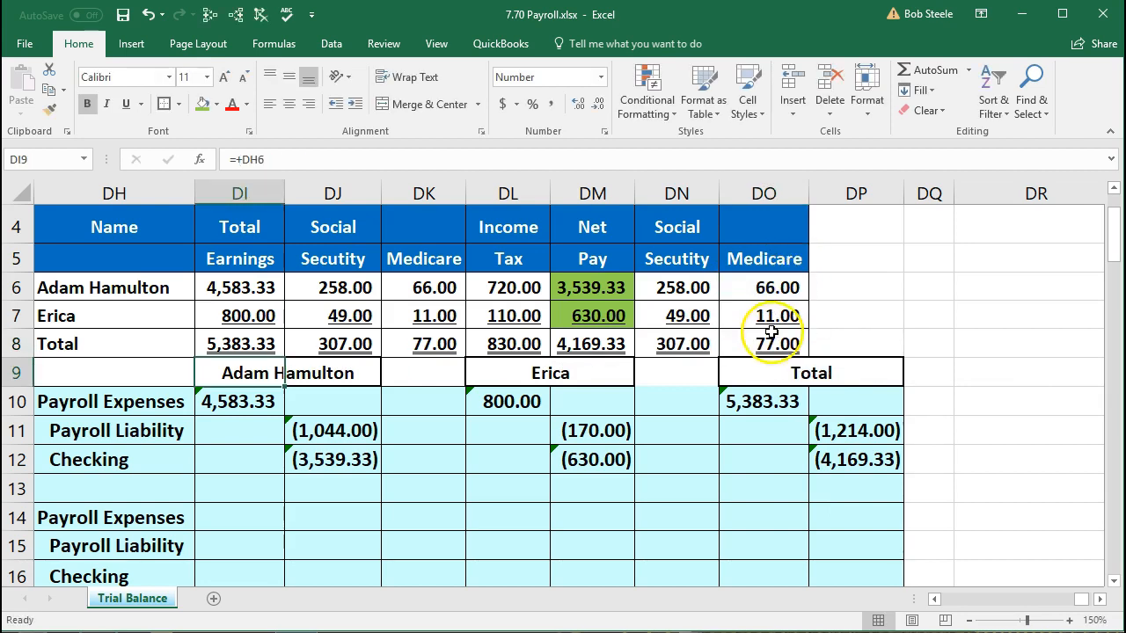
- Review the total formulas, including withholdings of 1,214.00 and the Checking total
left_click(769, 401)
left_click(263, 344)
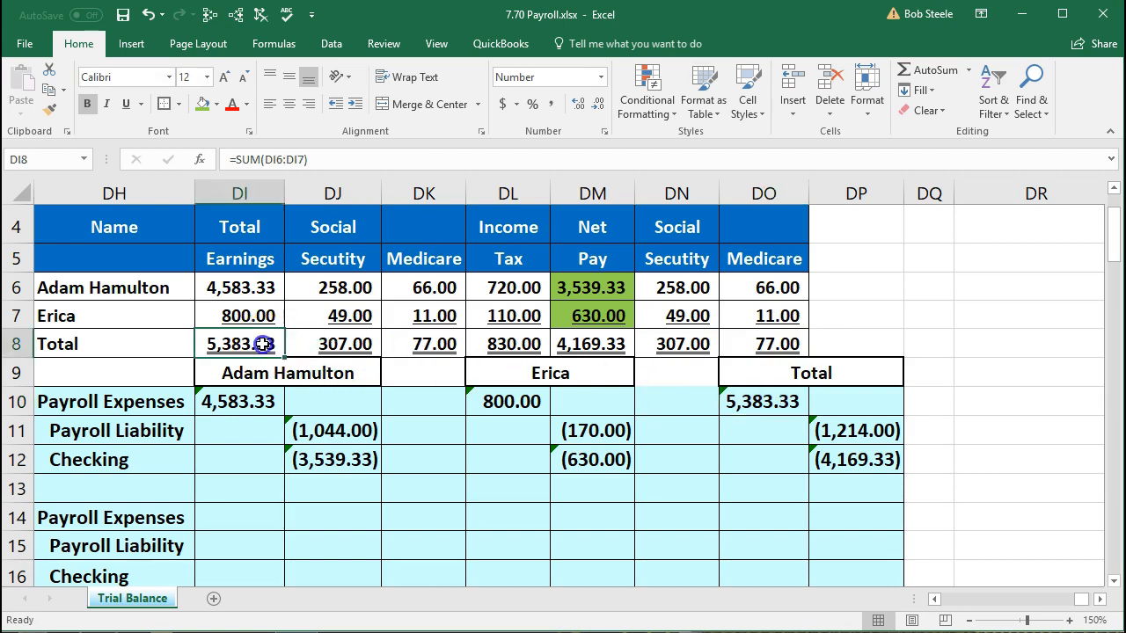
left_click_drag(296, 350, 484, 352)
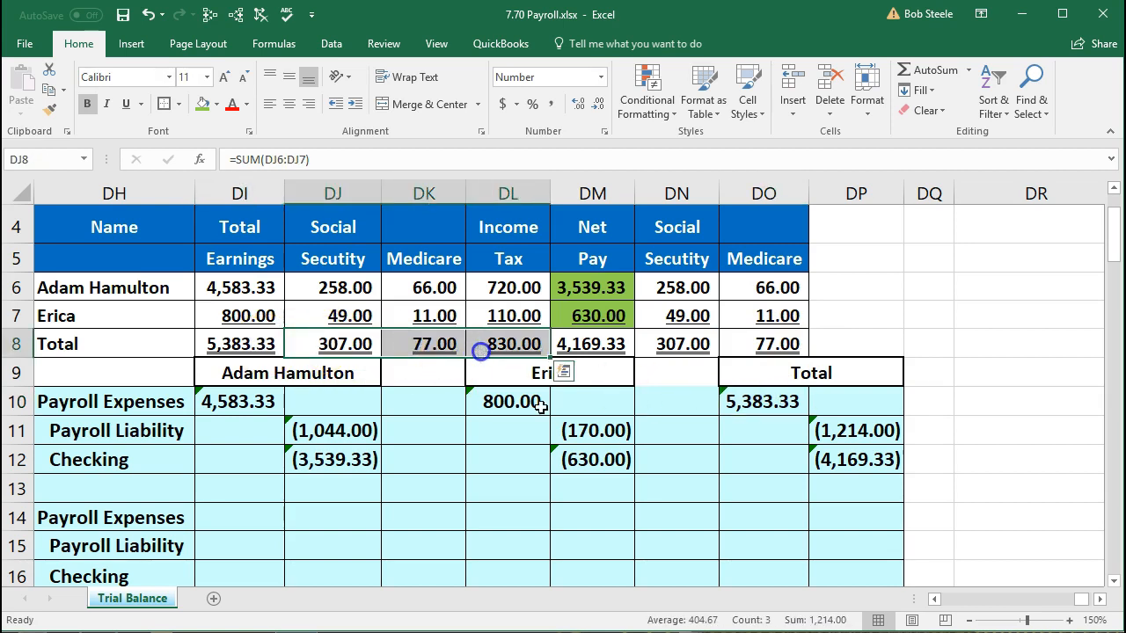
left_click(830, 431)
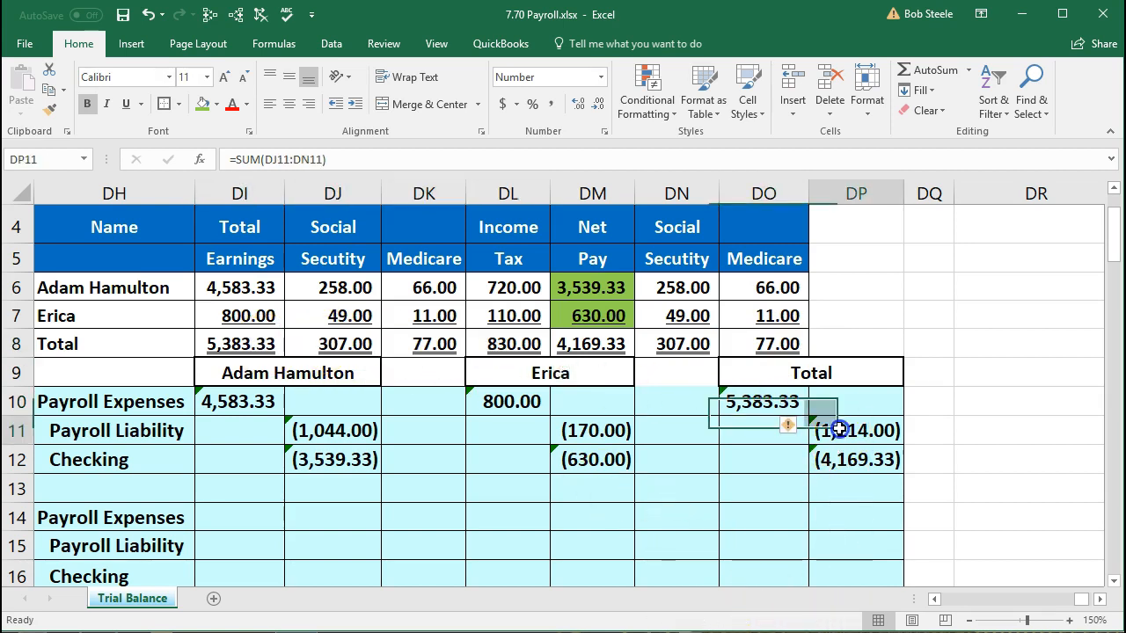
left_click(598, 344)
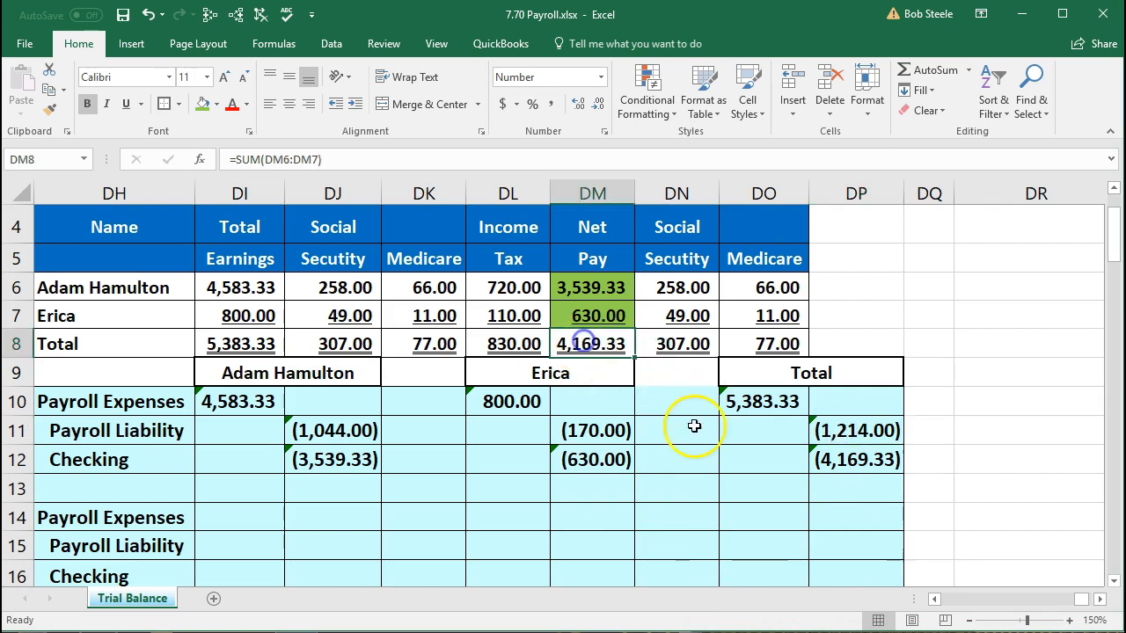
left_click(851, 460)
- Fill the net pay total in DM8 with the same green
left_click(596, 344)
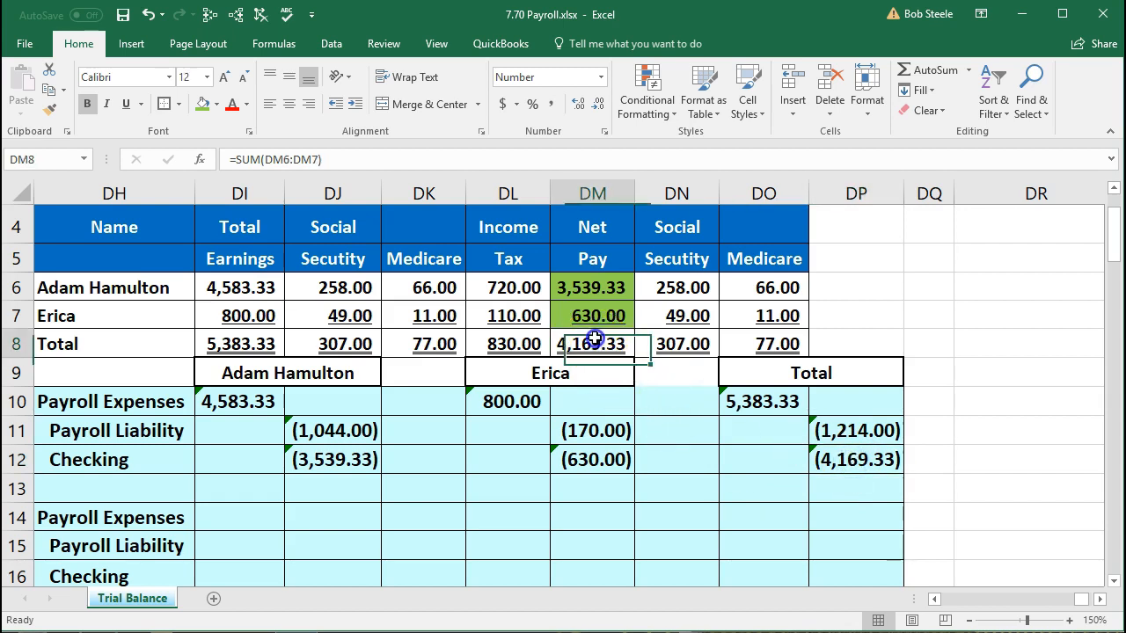
right_click(594, 339)
left_click(668, 309)
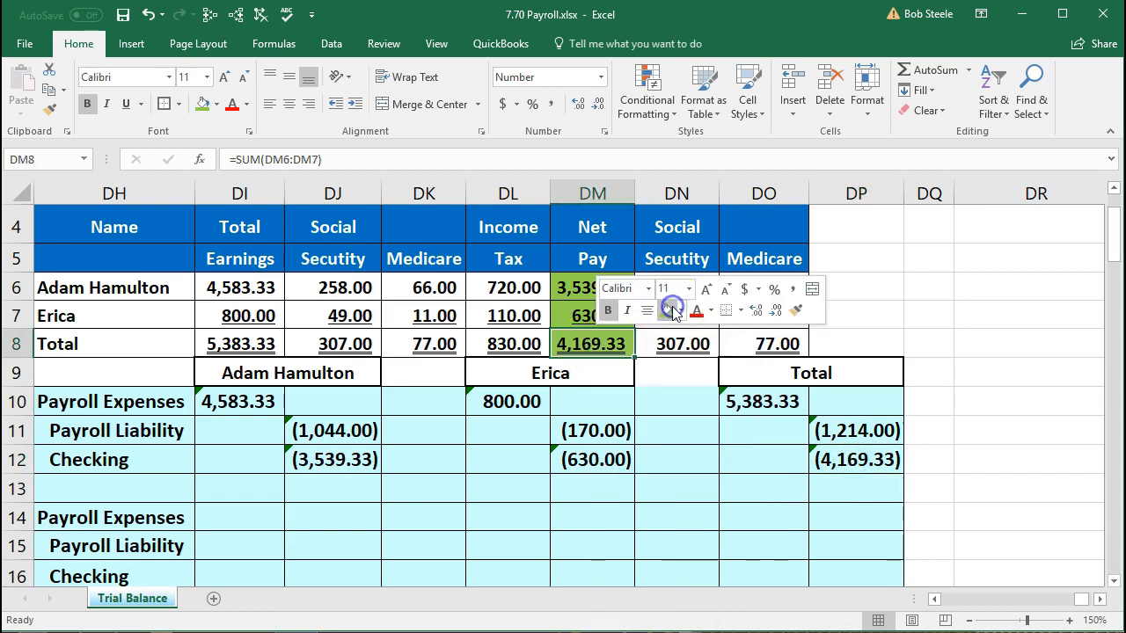
left_click(509, 505)
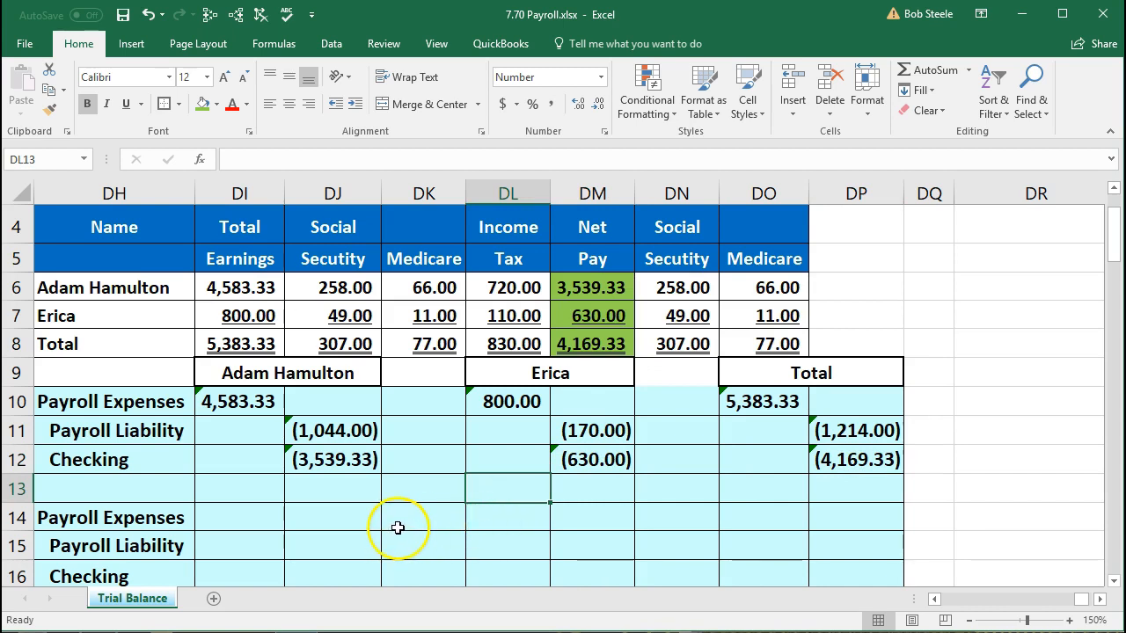
left_click(178, 408)
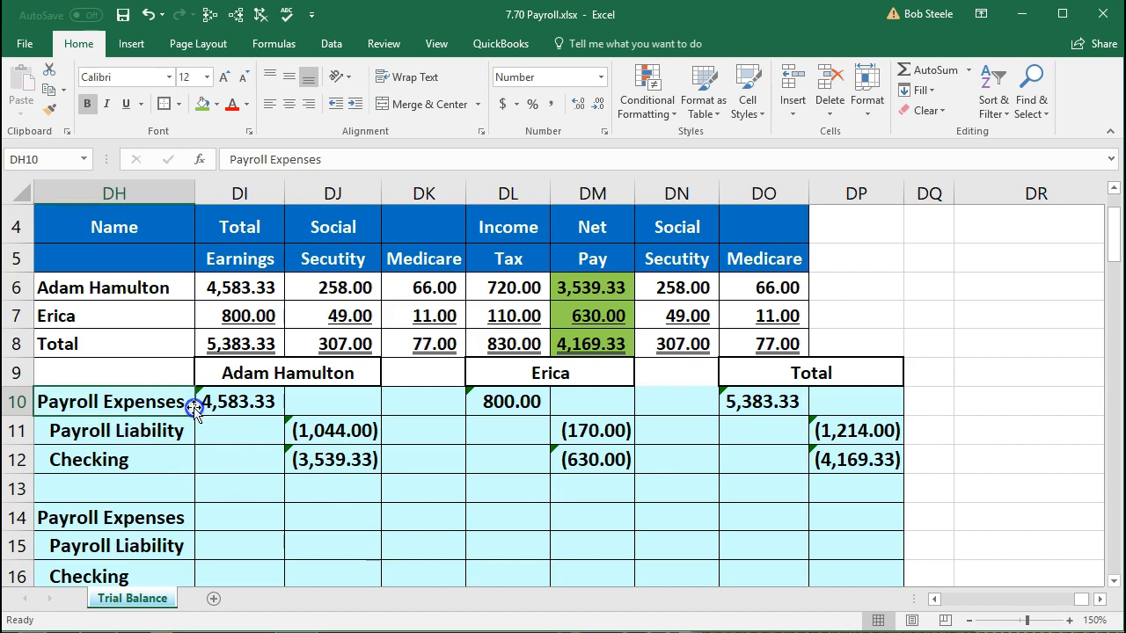
scroll(180, 458, "down", 1)
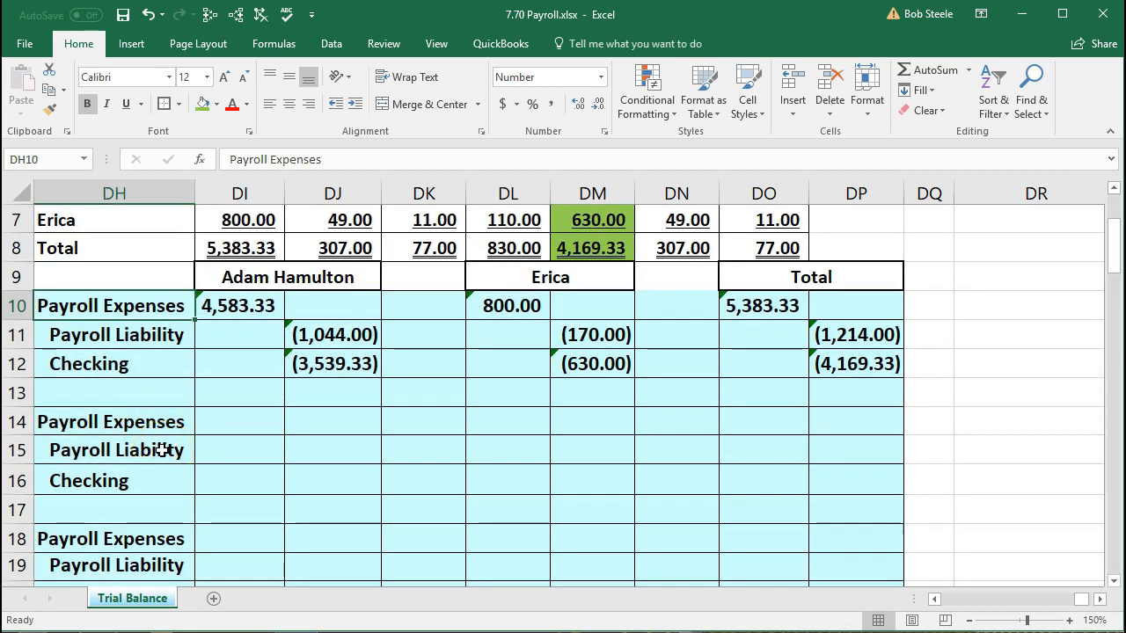
scroll(163, 450, "down", 1)
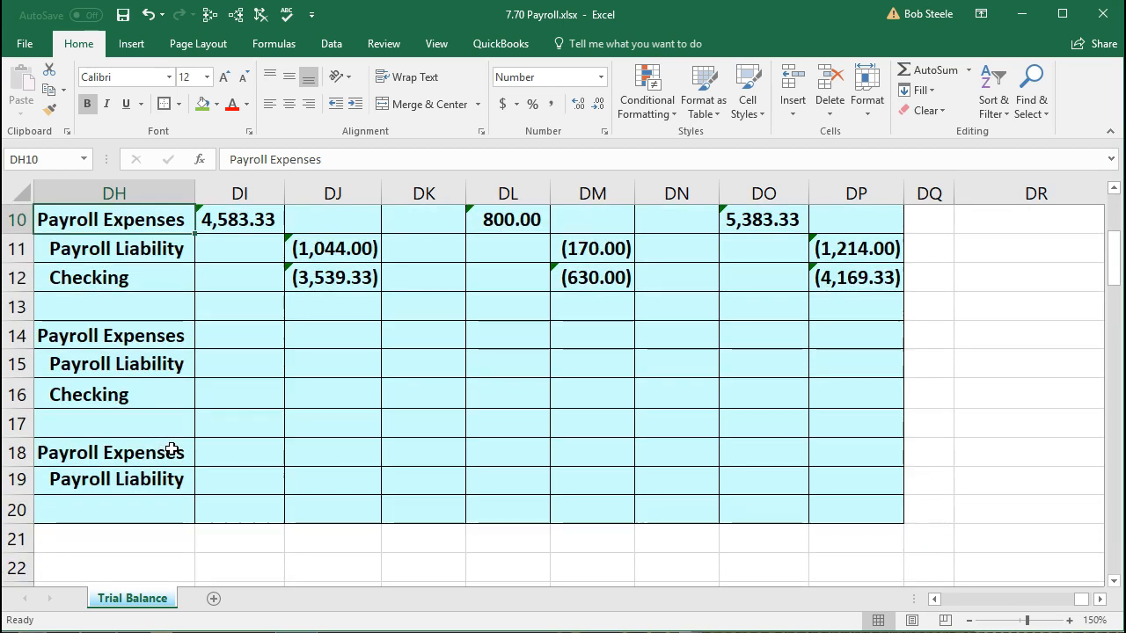
scroll(502, 457, "up", 2)
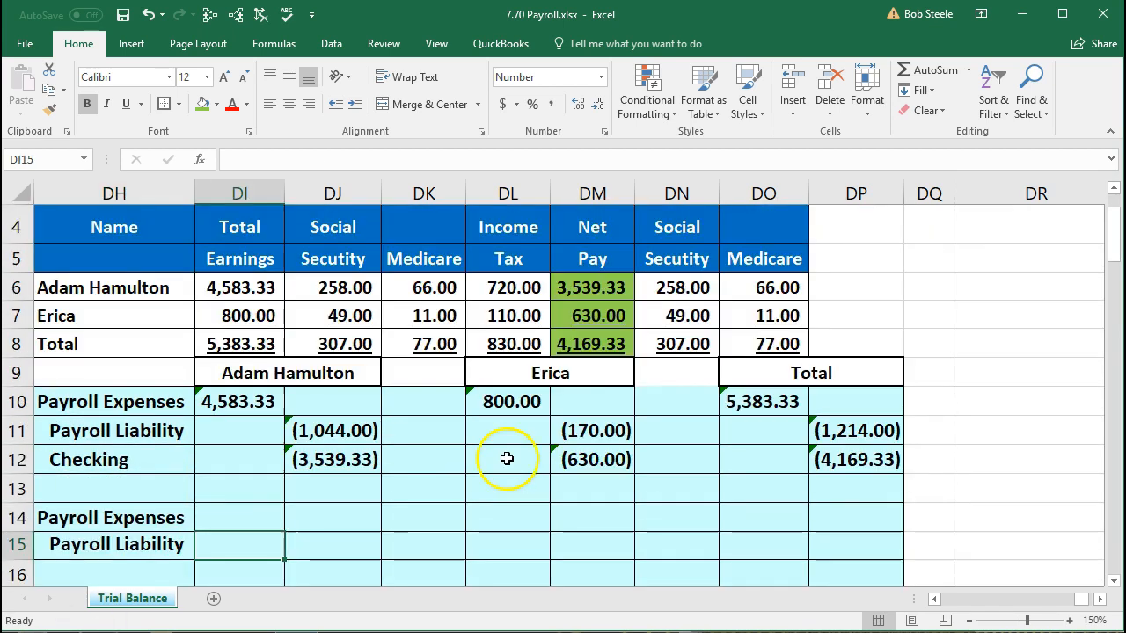
left_click(680, 288)
left_click_drag(680, 288, 745, 304)
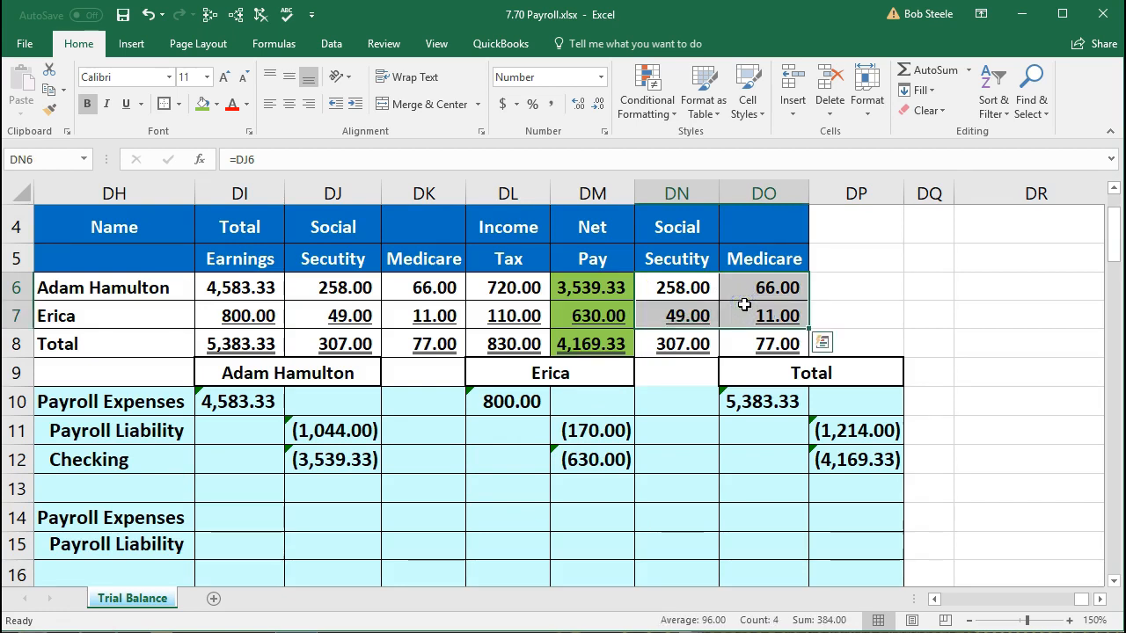
left_click(263, 542)
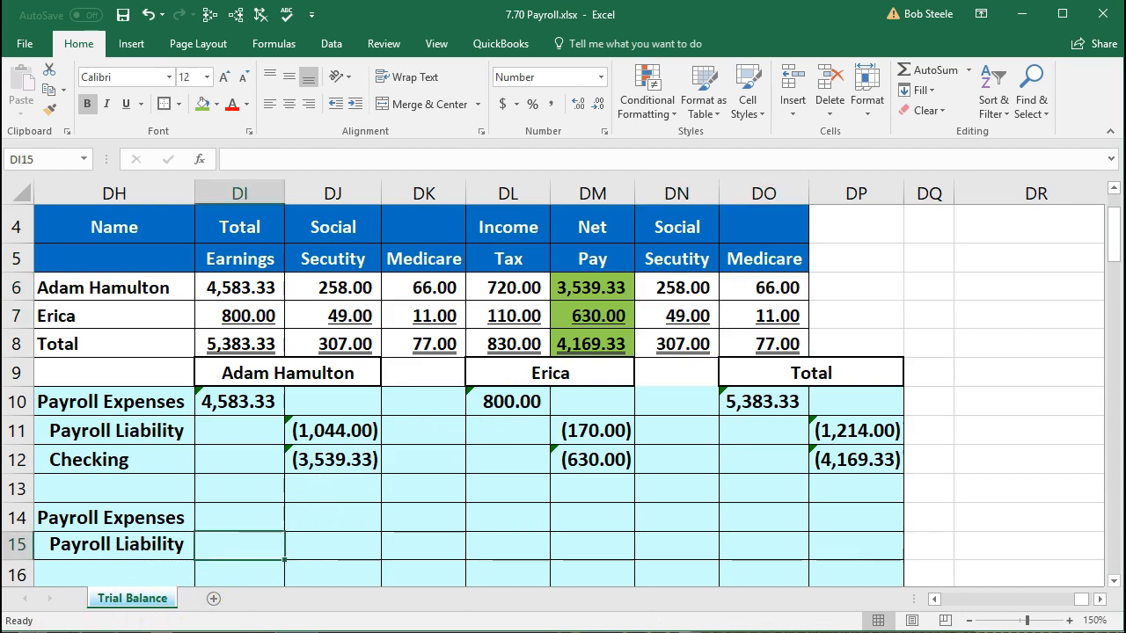
scroll(241, 490, "down", 1)
scroll(241, 485, "up", 1)
left_click(144, 517)
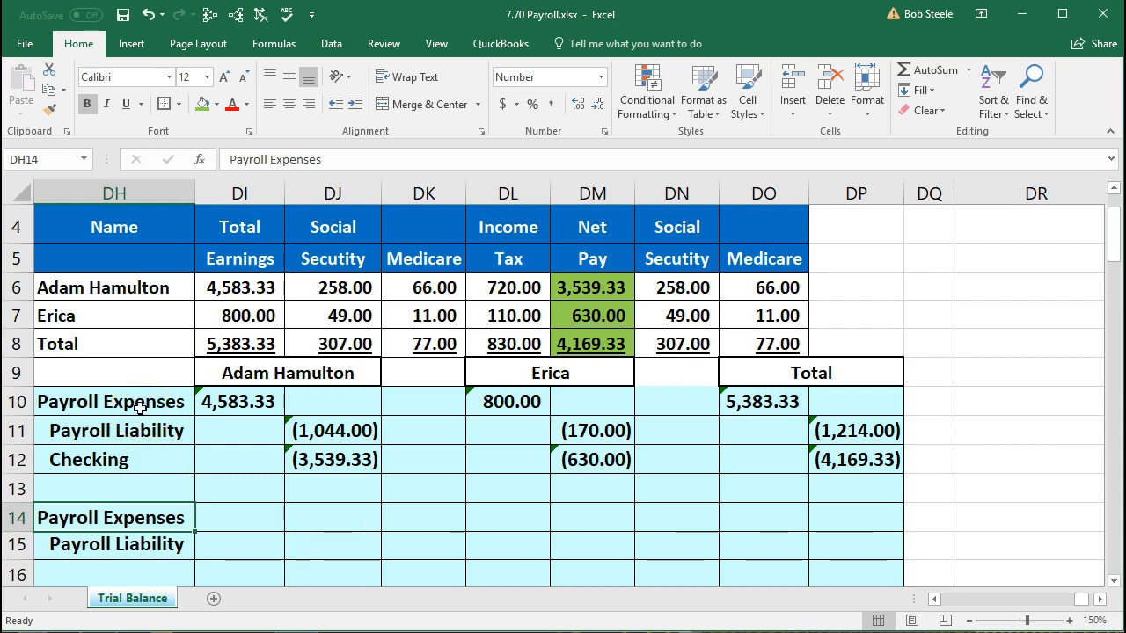
left_click(224, 394)
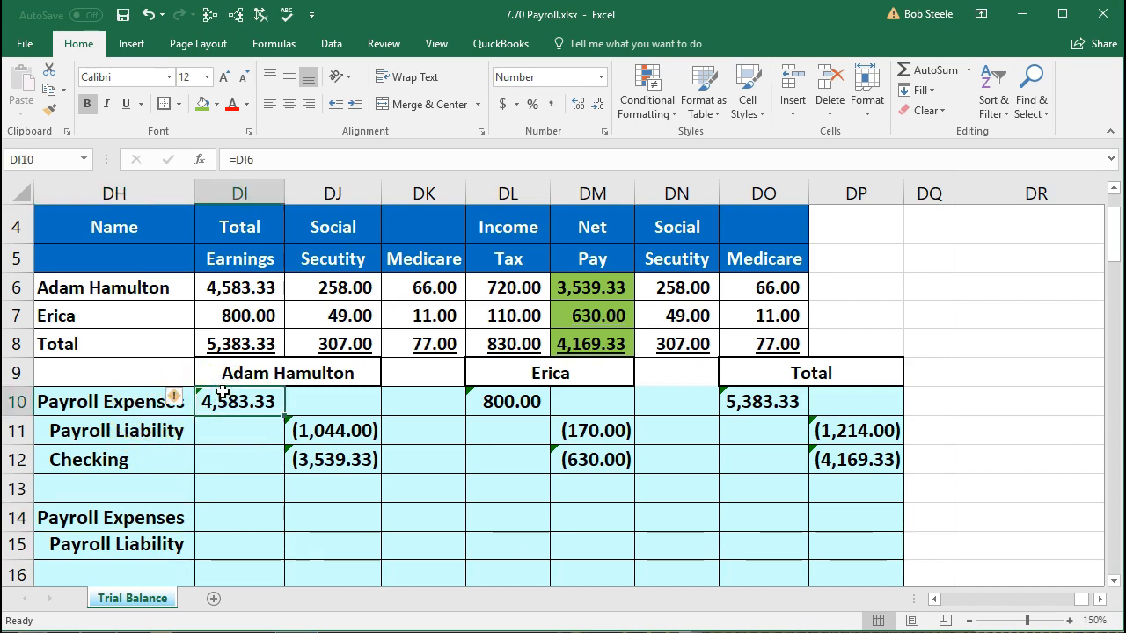
left_click(224, 515)
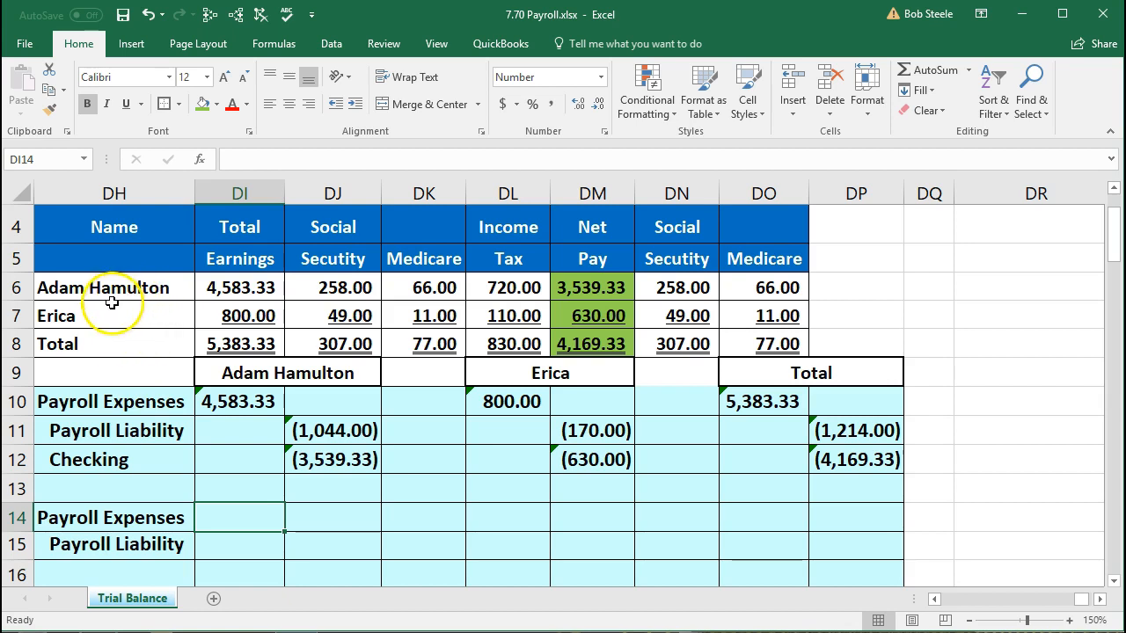
left_click(702, 292)
left_click_drag(702, 293, 742, 292)
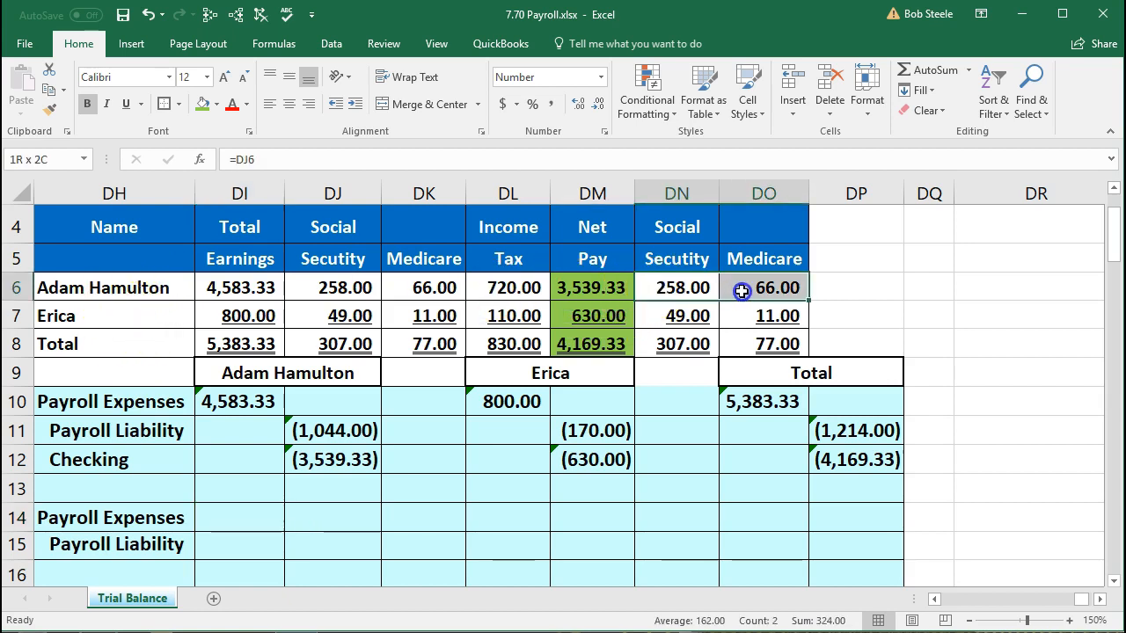
left_click(242, 523)
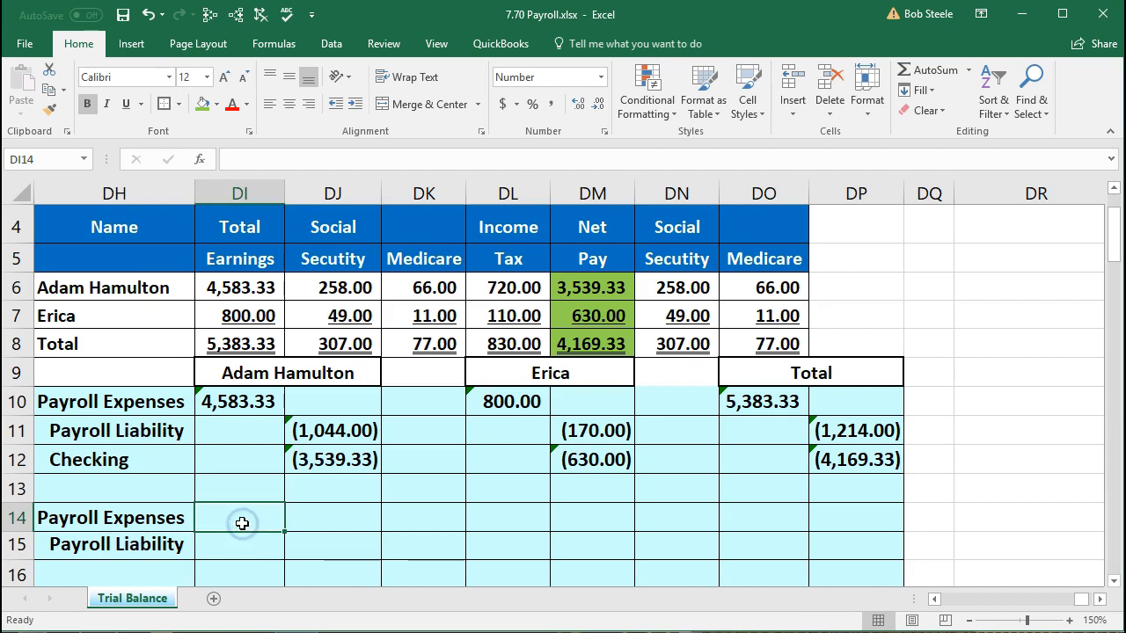
- Enter =SUM(DN6:DO6) in DI14 for 324.00 expense and =-DI14 in DJ15 for (324.00) liability
type("=sum(")
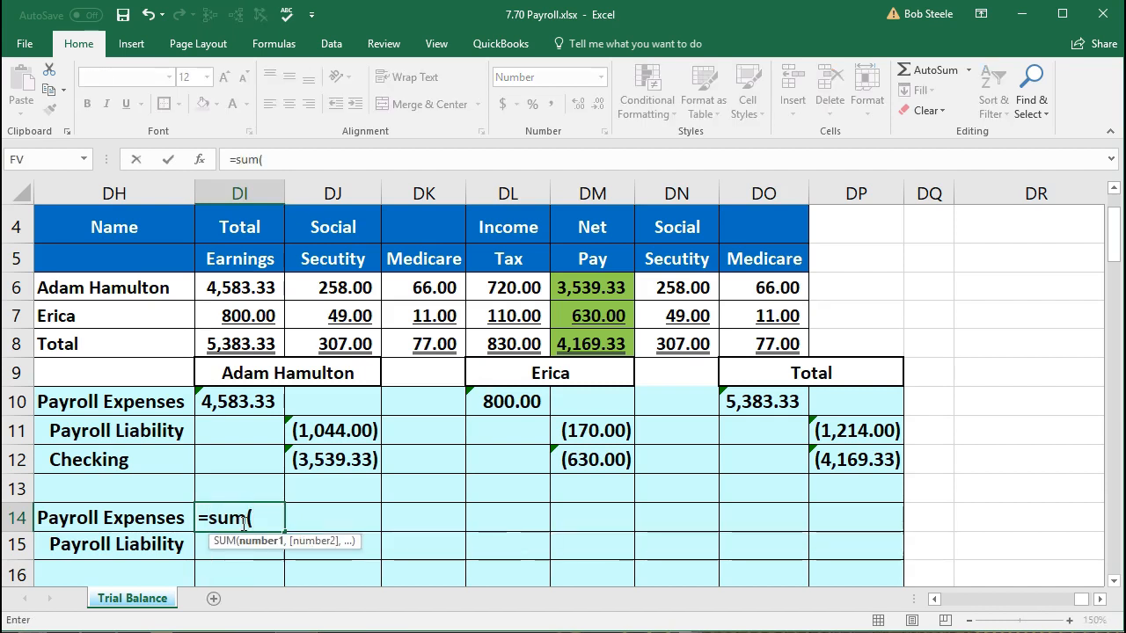
left_click_drag(658, 289, 726, 280)
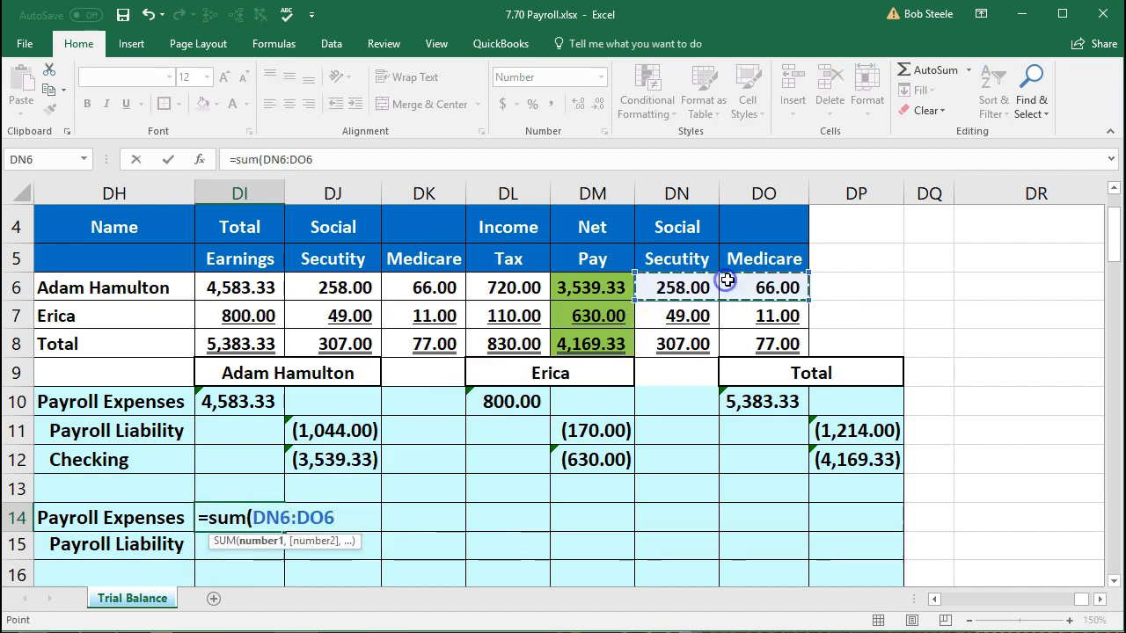
key("Return")
key("Right")
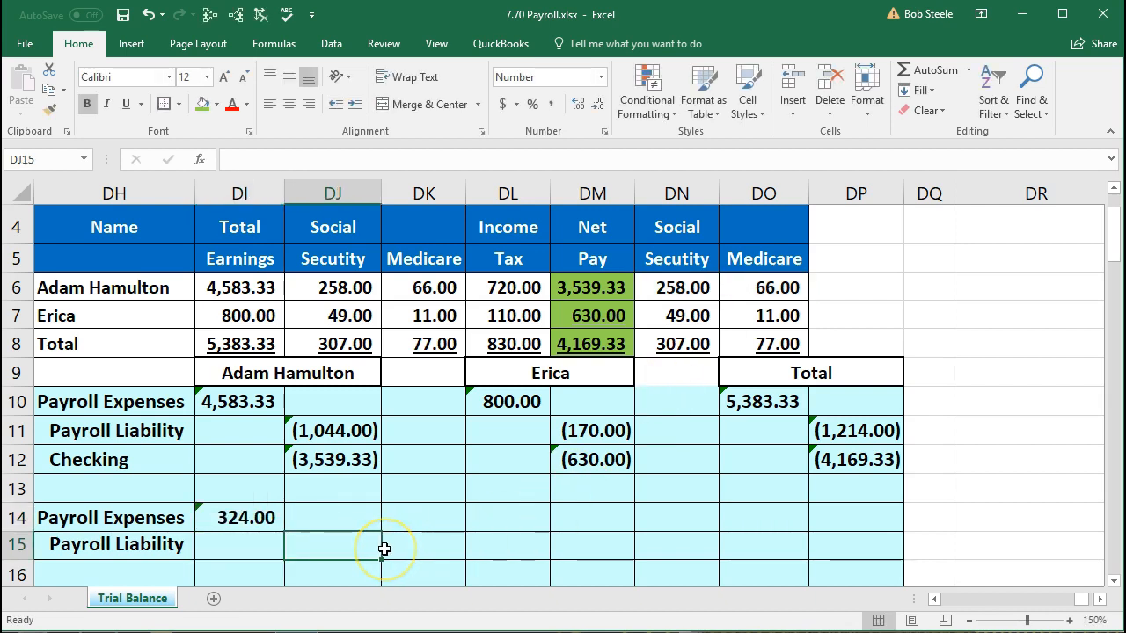
type("-")
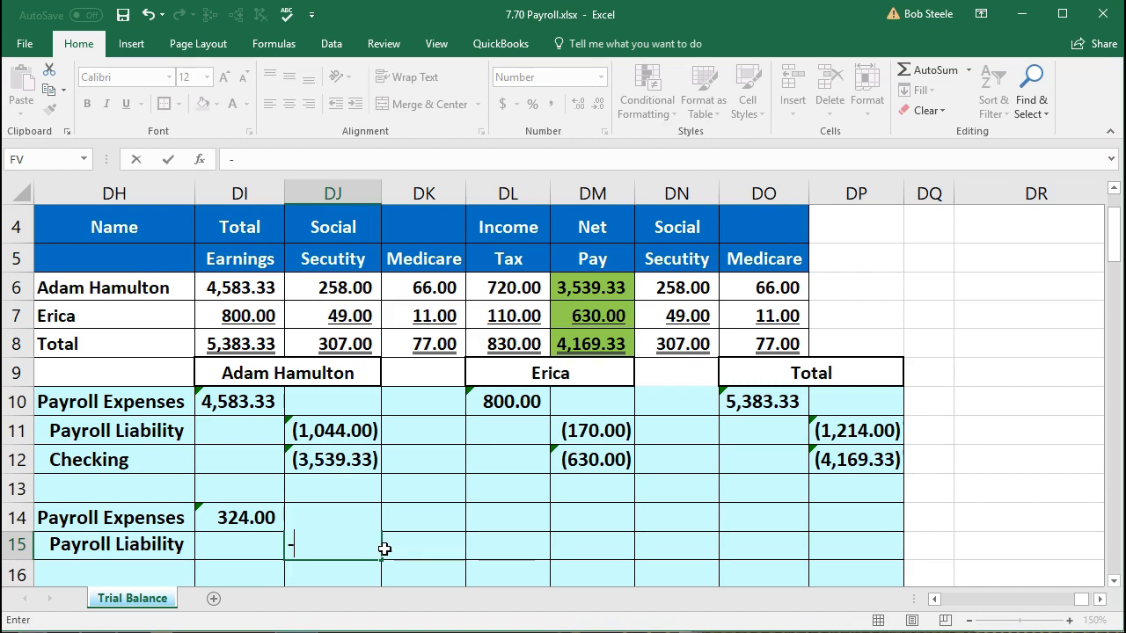
key("Left")
key("Up")
key("Return")
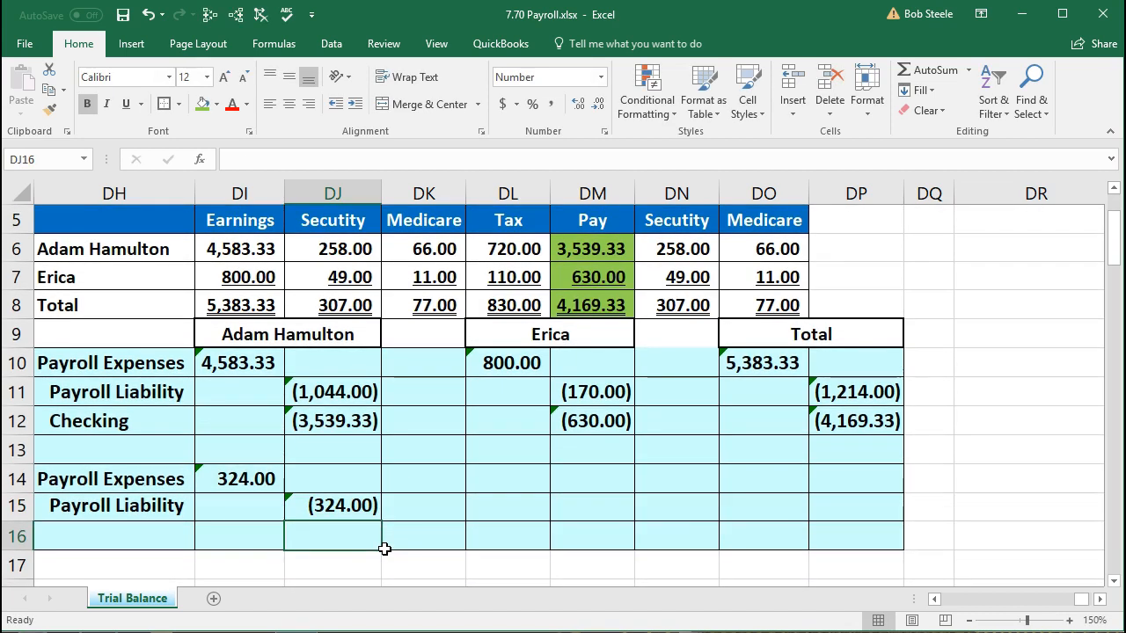
- Check the second employee's total earnings 800 and Social Security 49, then select DL14
scroll(384, 549, "up", 1)
left_click(240, 371)
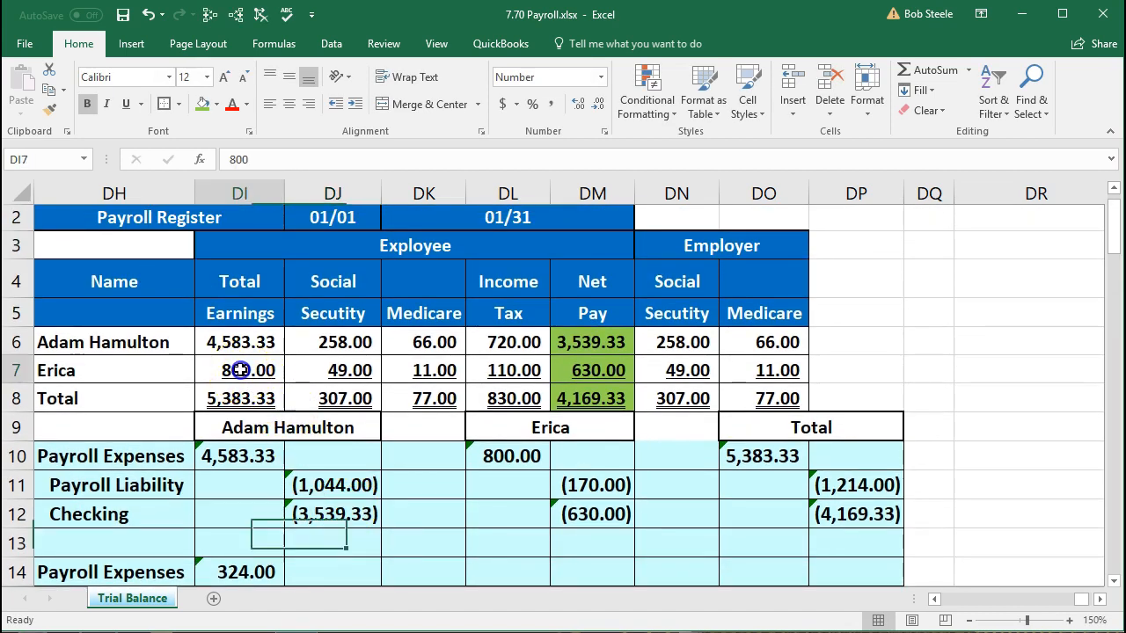
left_click(319, 364)
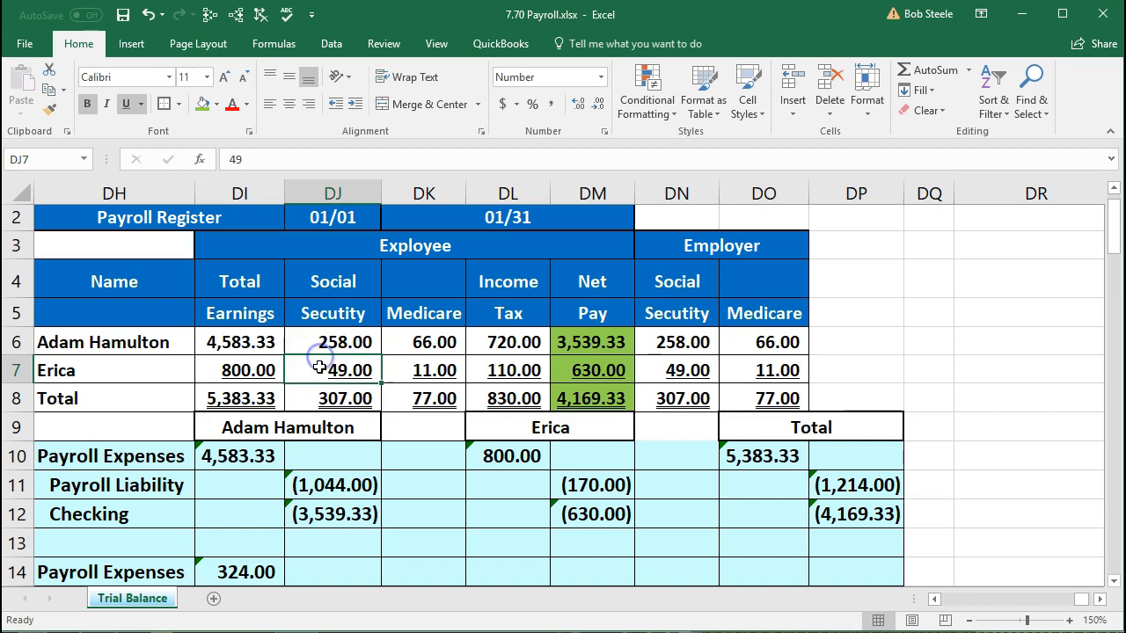
left_click(1114, 580)
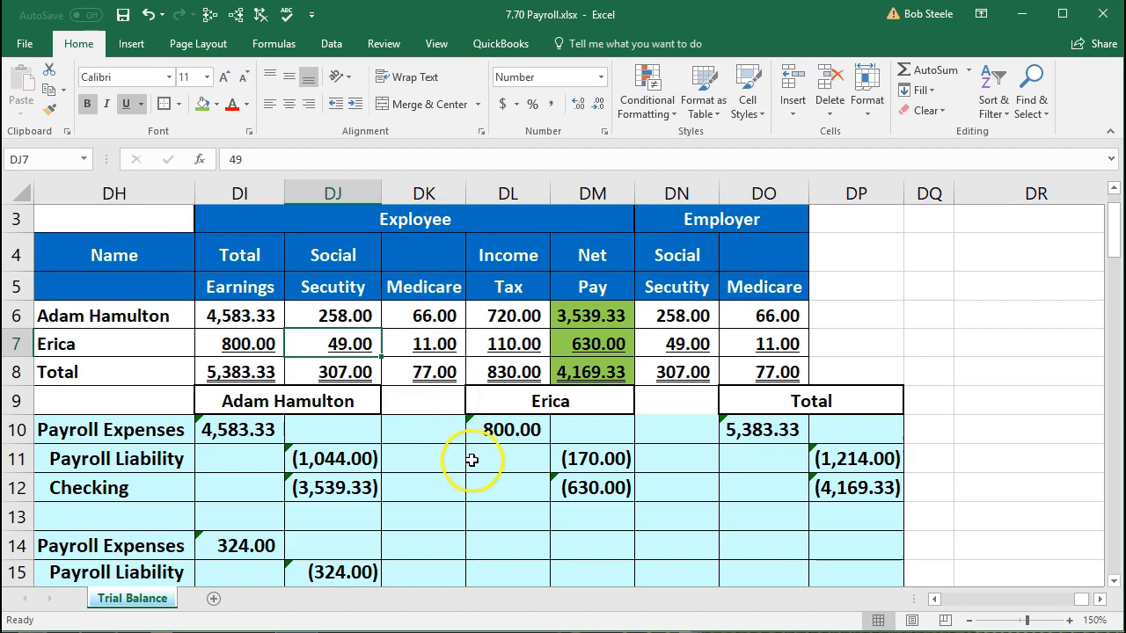
left_click(499, 545)
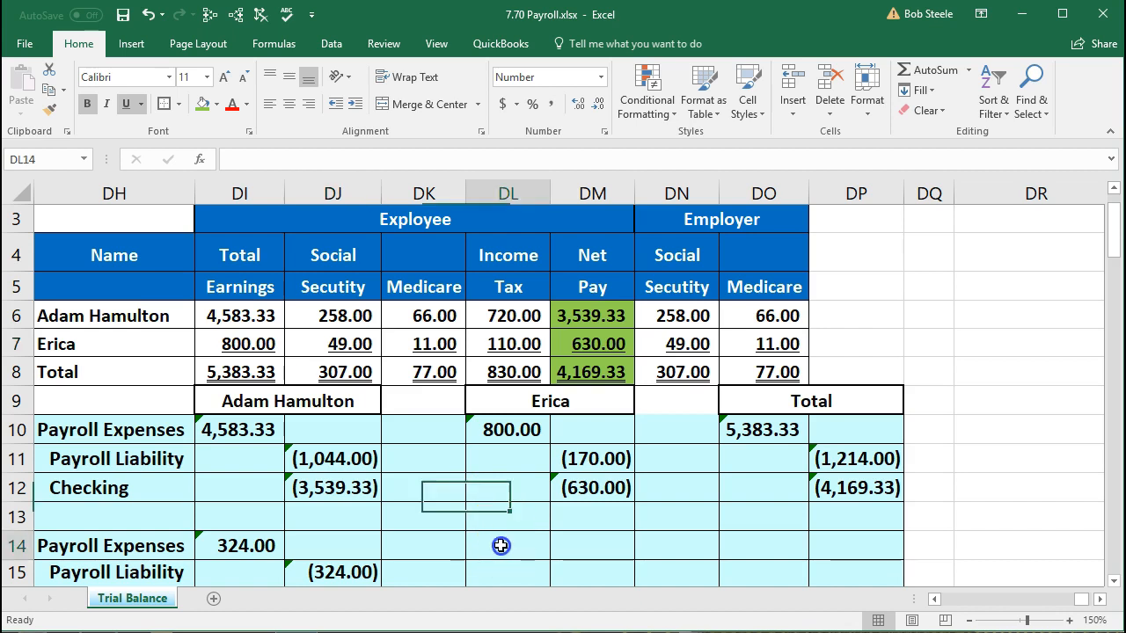
- Enter =SUM(DN7:DO7) in DL14 for 60.00 expense and =-DL14 in DM15 for (60.00) liability
type("=sum")
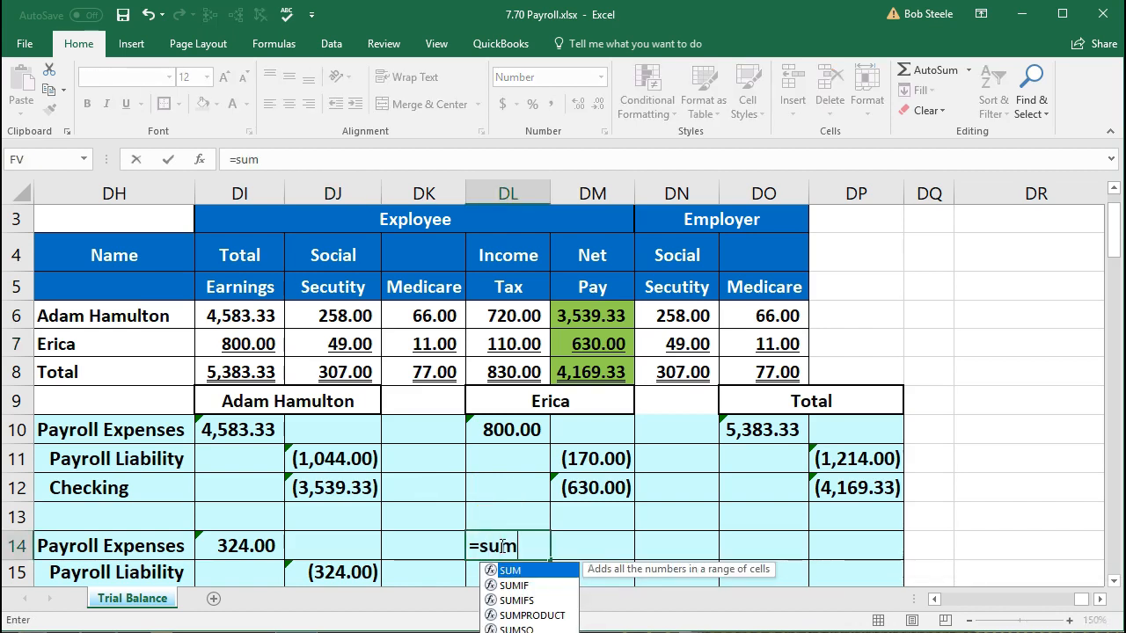
type("(")
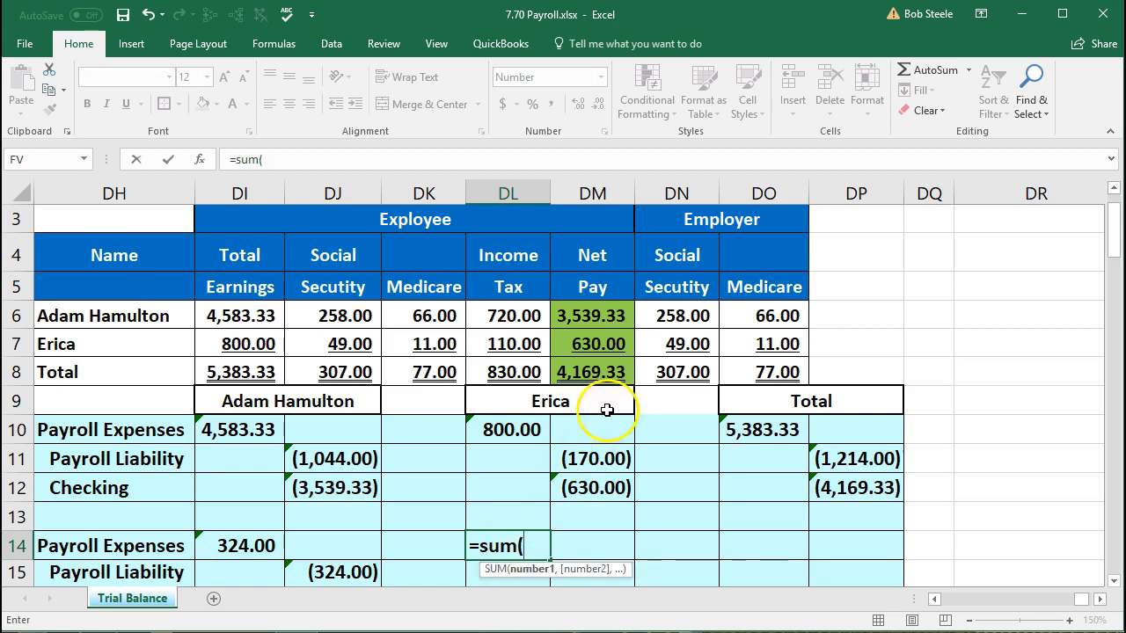
left_click_drag(694, 345, 729, 344)
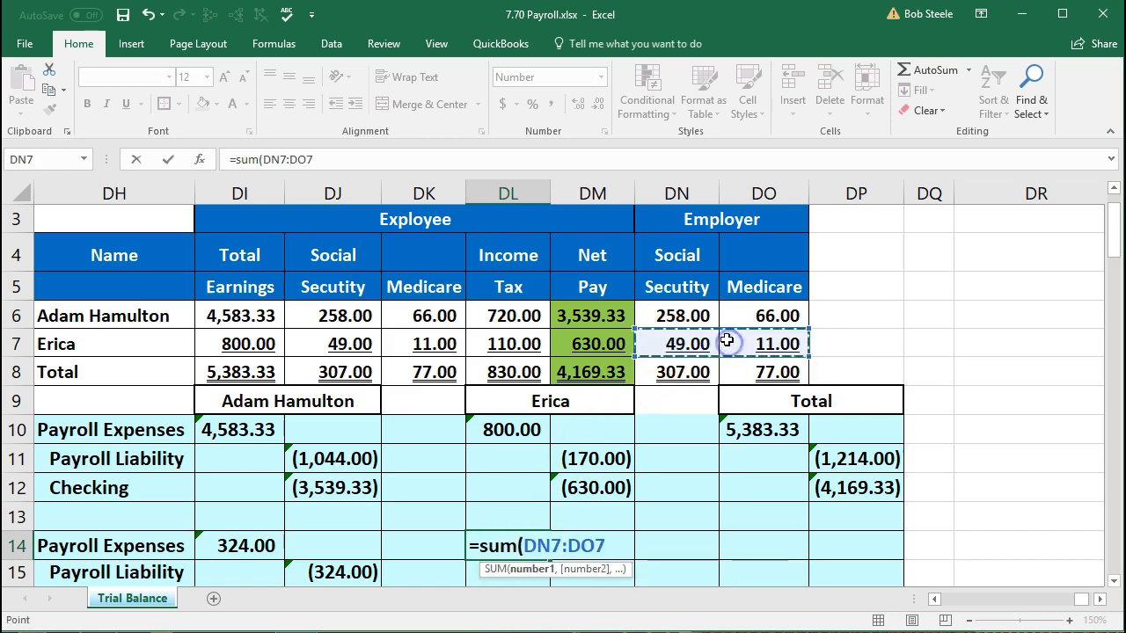
key("Return")
key("Right")
type("-")
key("Left")
key("Up")
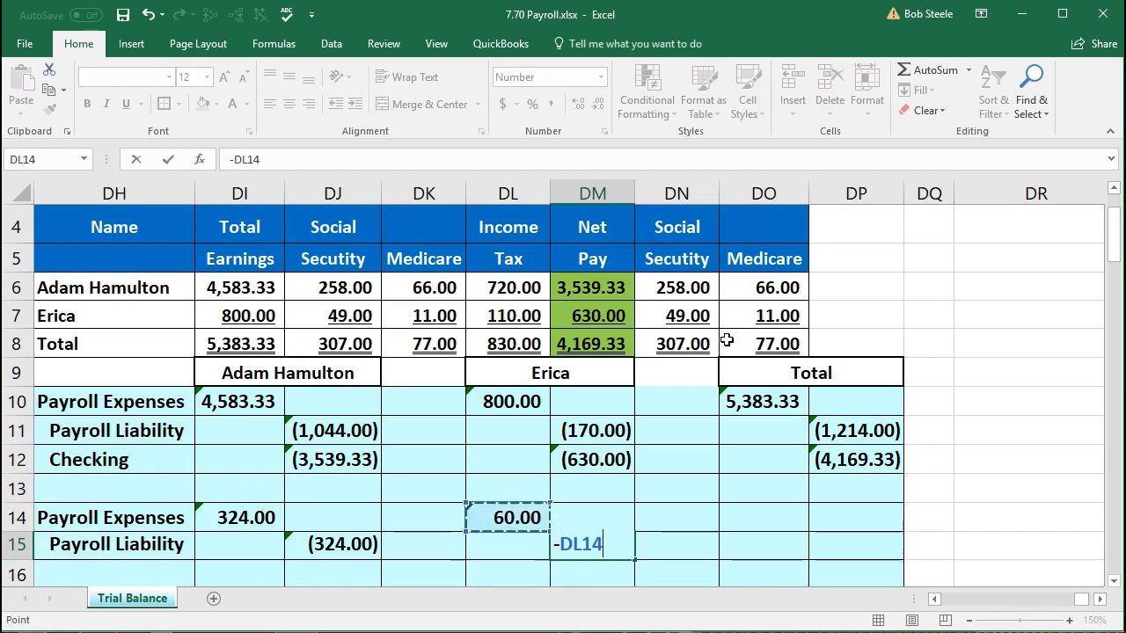
key("Return")
- Total the expenses in DO14 as 384.00 and enter =-DO14 in DP15 for (384.00)
key("Right")
key("Right")
key("Up")
key("Up")
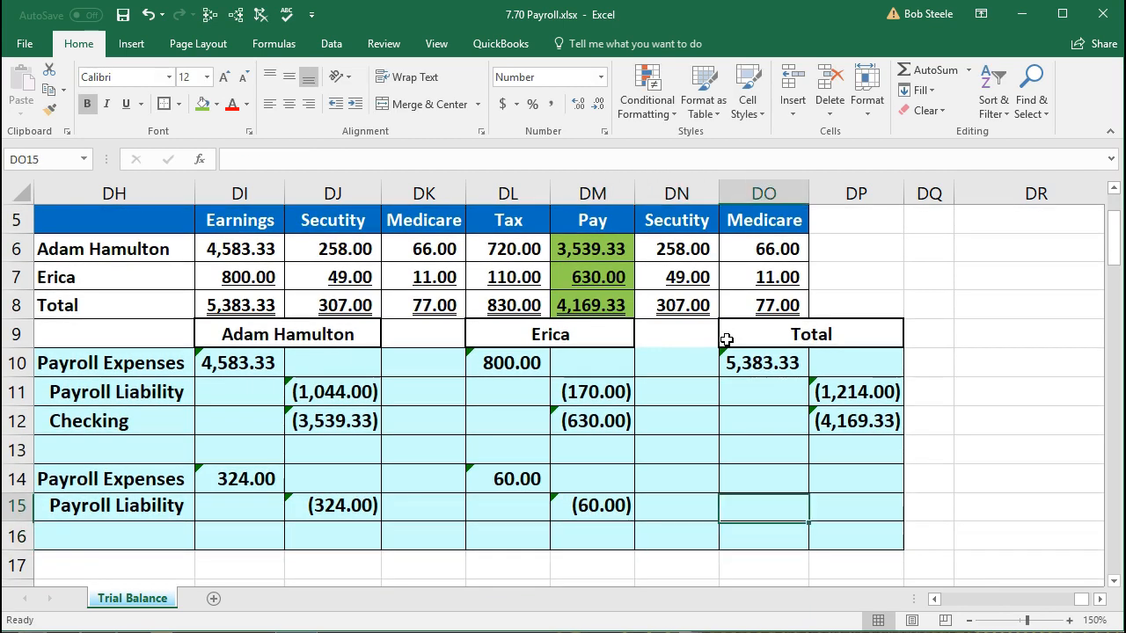
type("=sum")
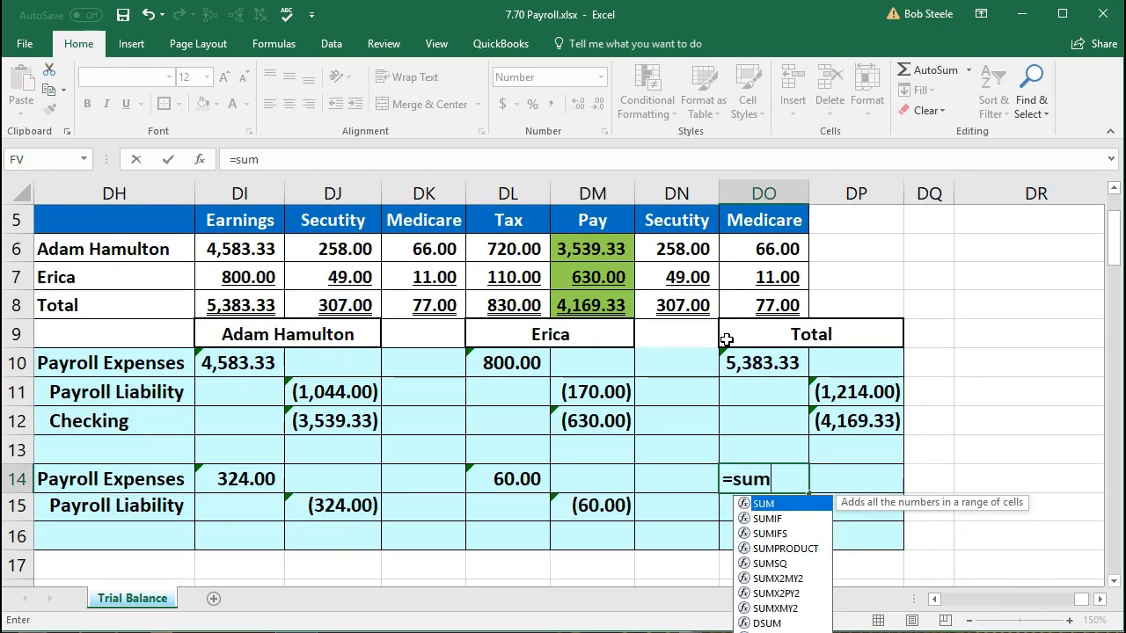
type("(")
key("Left")
key("shift+Left")
key("shift+Left")
key("shift+Left")
key("shift+Left")
key("shift+Left")
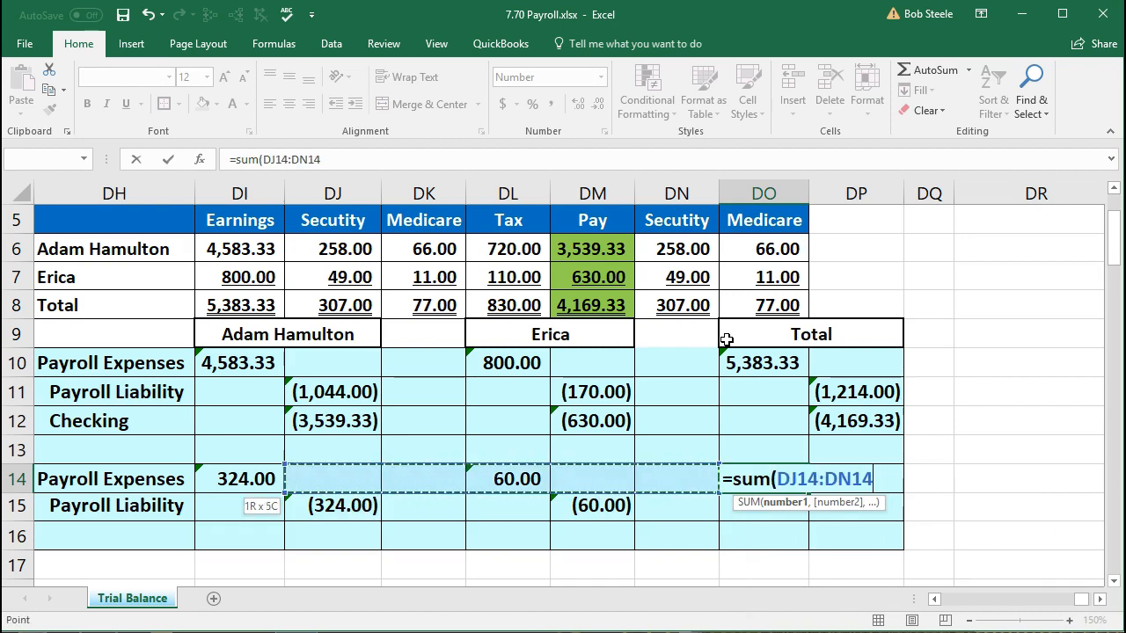
key("Return")
key("Right")
type("=-")
key("Left")
key("Up")
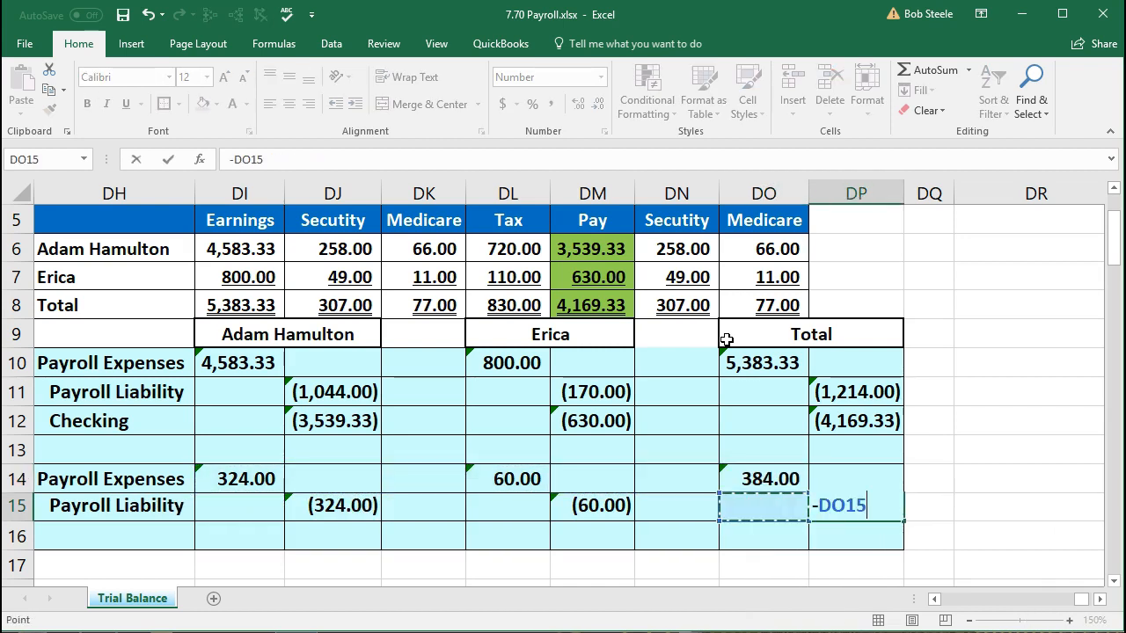
key("Return")
left_click(664, 415)
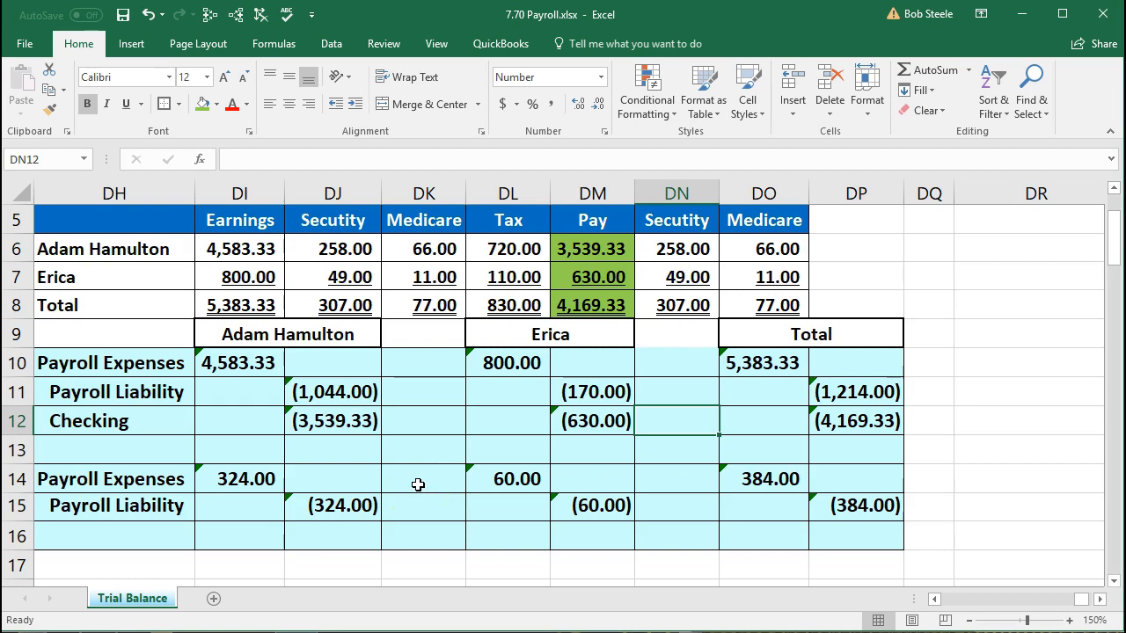
scroll(418, 485, "up", 1)
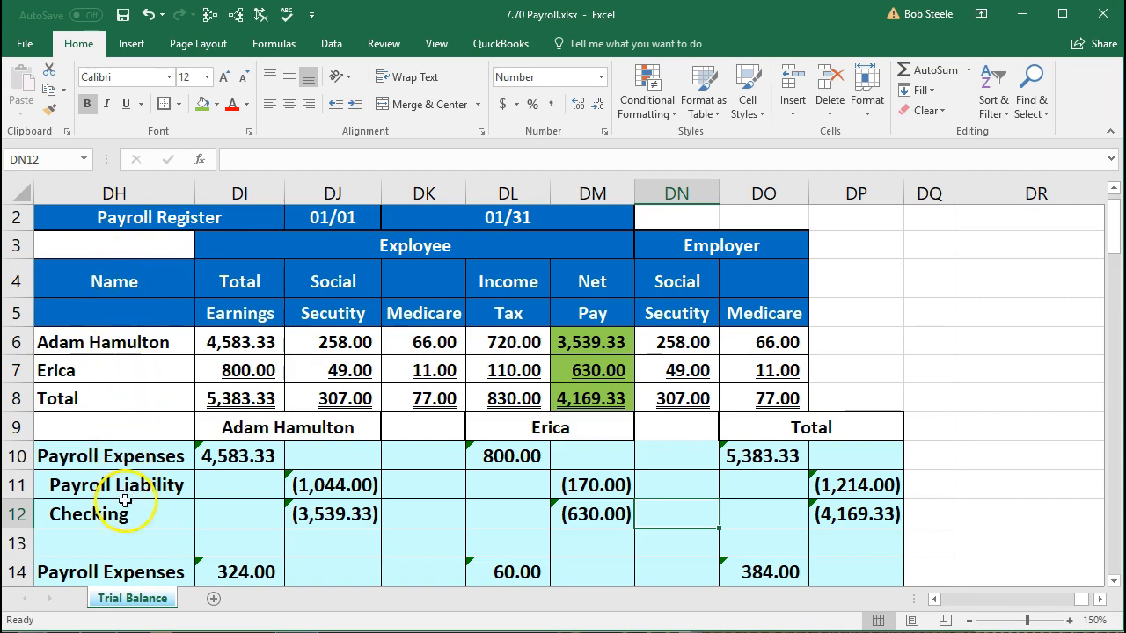
left_click(318, 520)
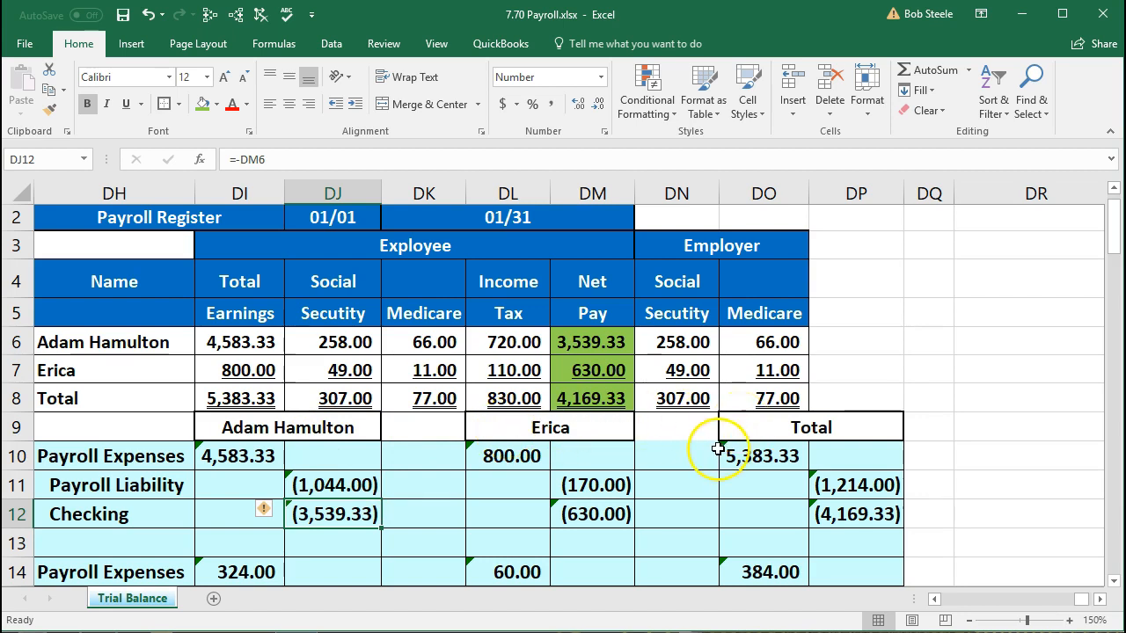
scroll(690, 447, "down", 1)
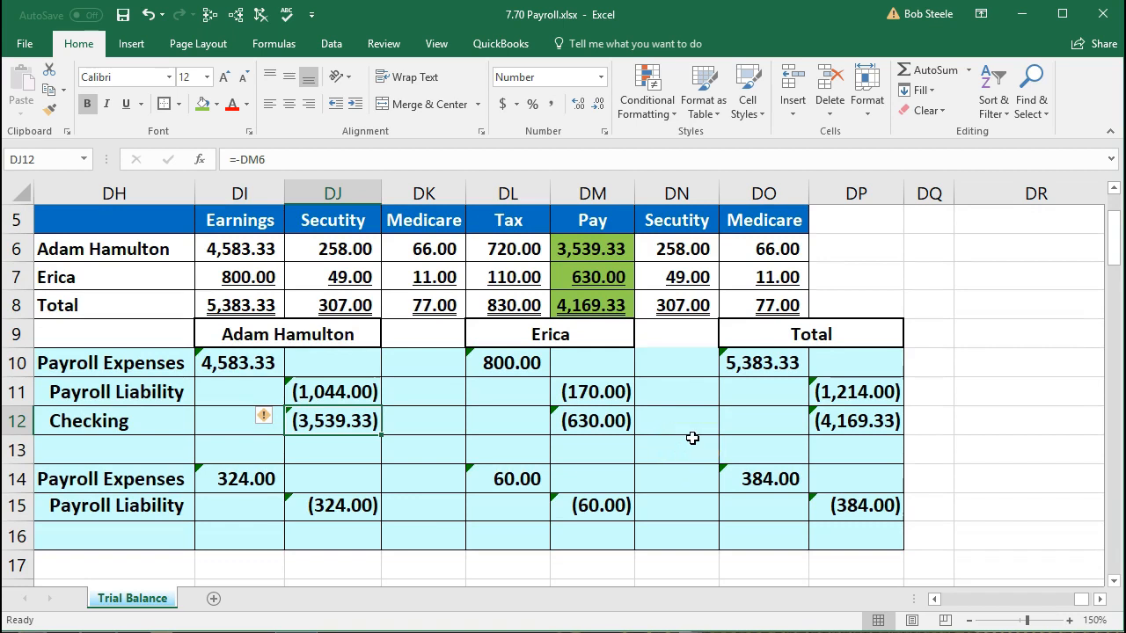
left_click_drag(731, 361, 833, 509)
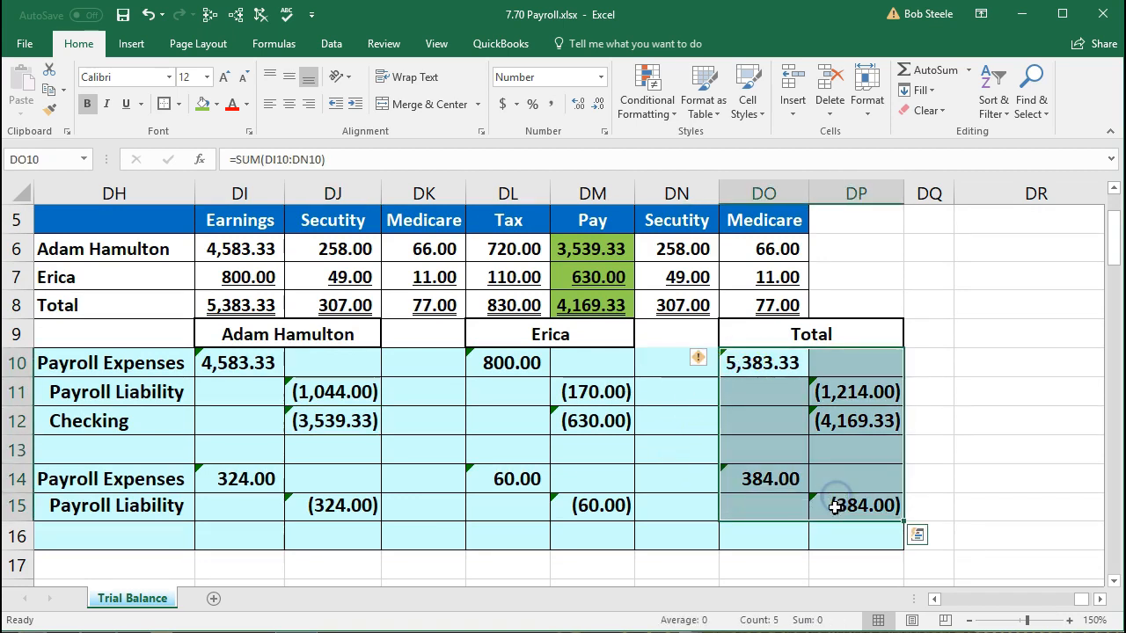
left_click(813, 544)
scroll(796, 538, "up", 1)
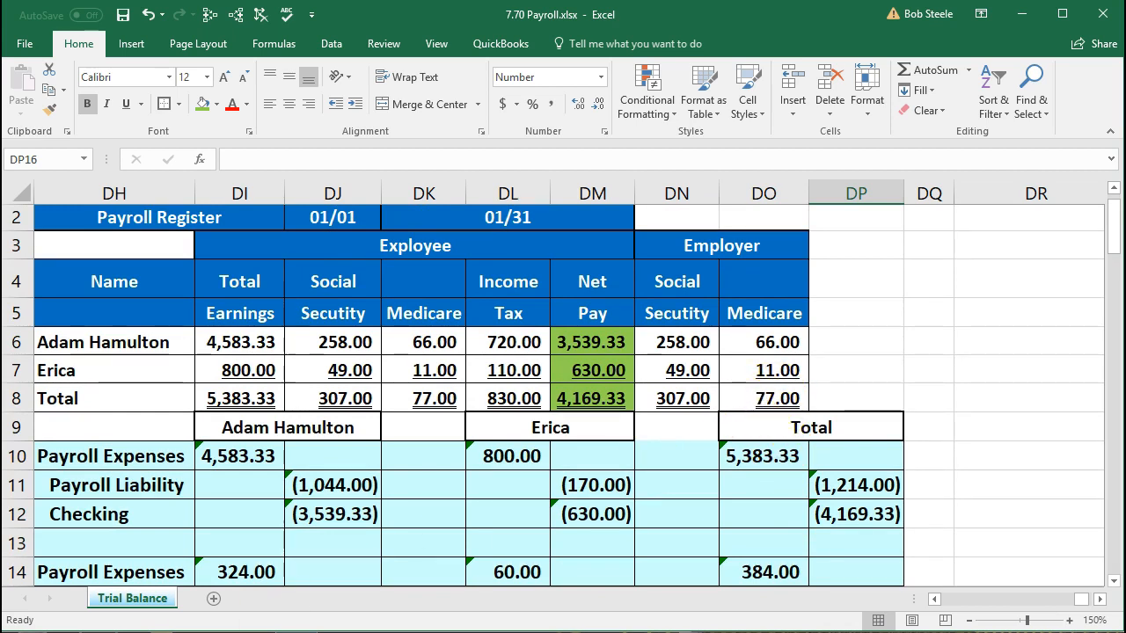
- Switch to QuickBooks Online and start a new check from the Create menu
left_click(186, 632)
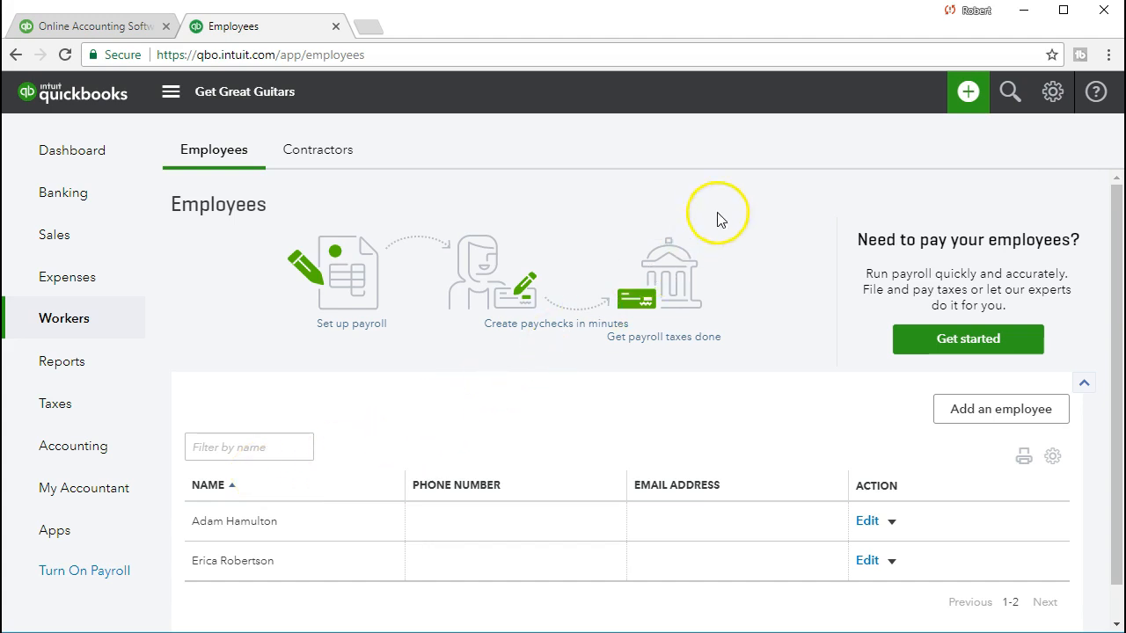
left_click(969, 95)
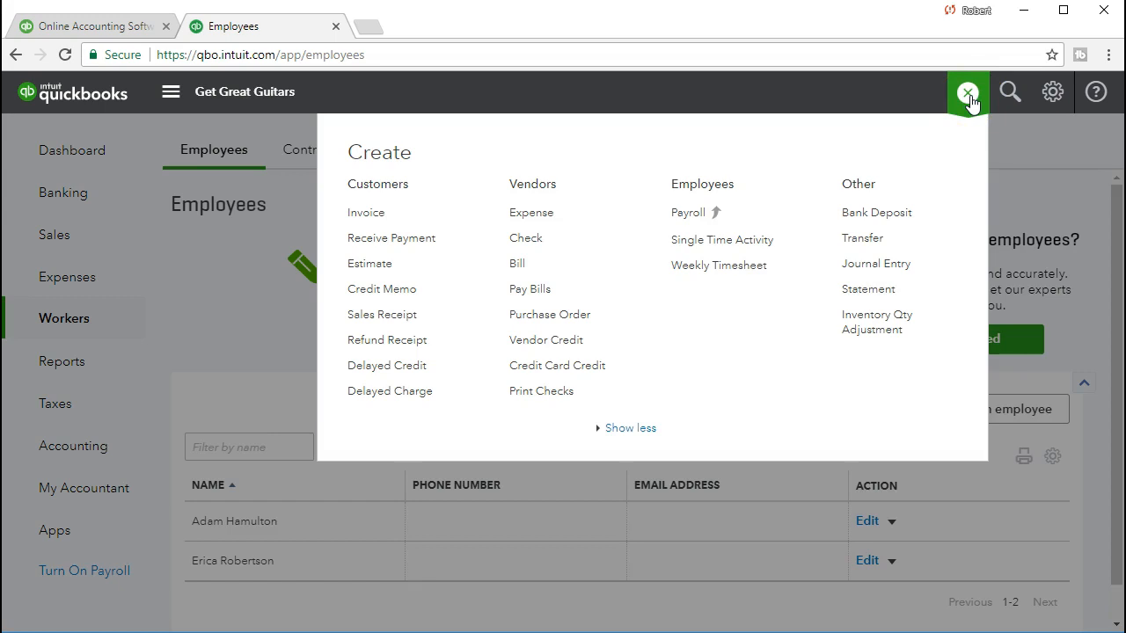
left_click(529, 249)
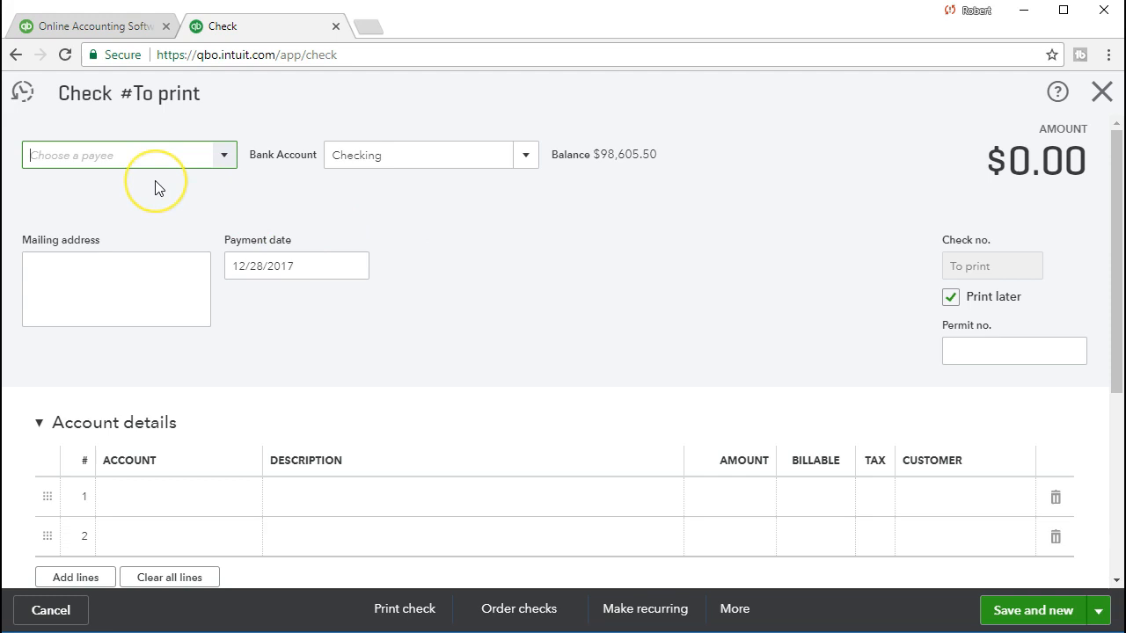
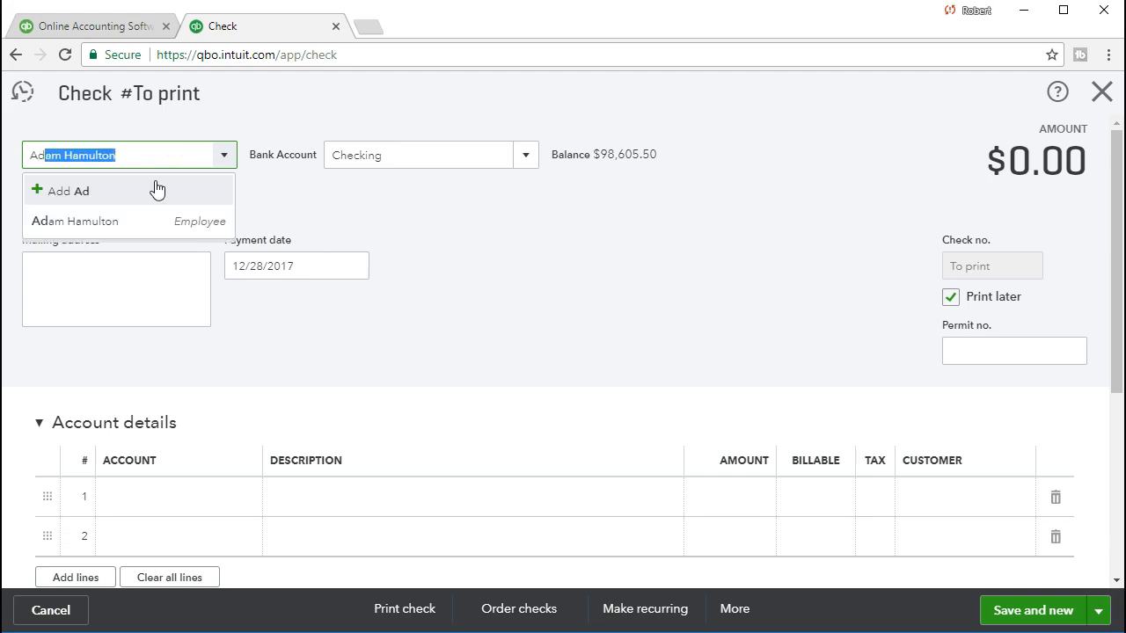
- Make the employee the payee, keep Checking, and set the payment date to 01/31/2021
key("Tab")
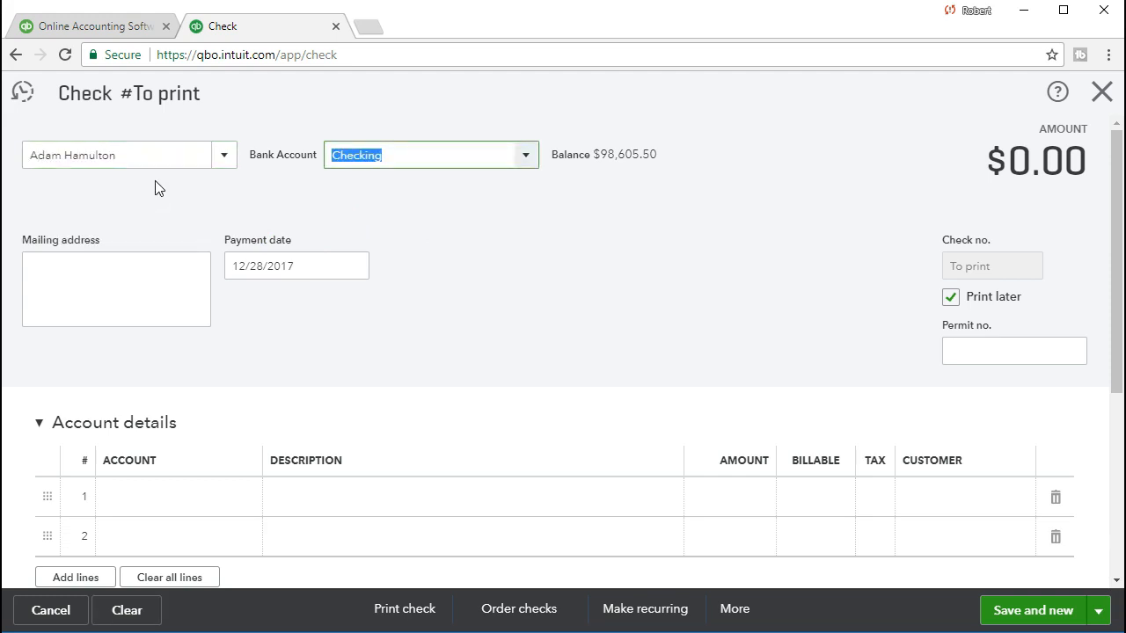
key("Tab")
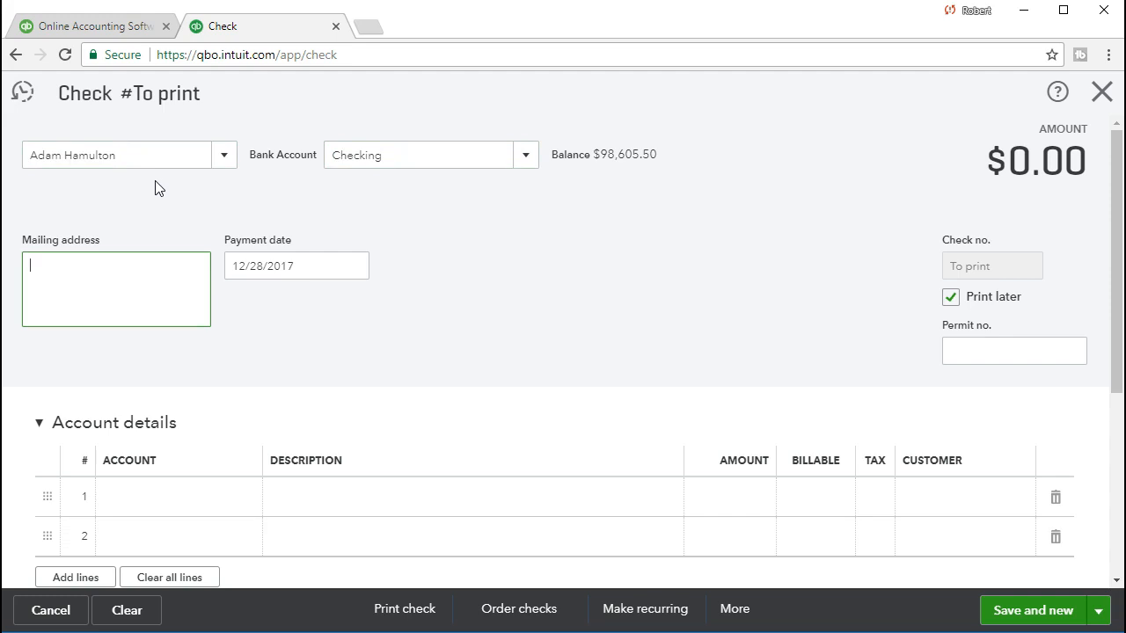
key("Tab")
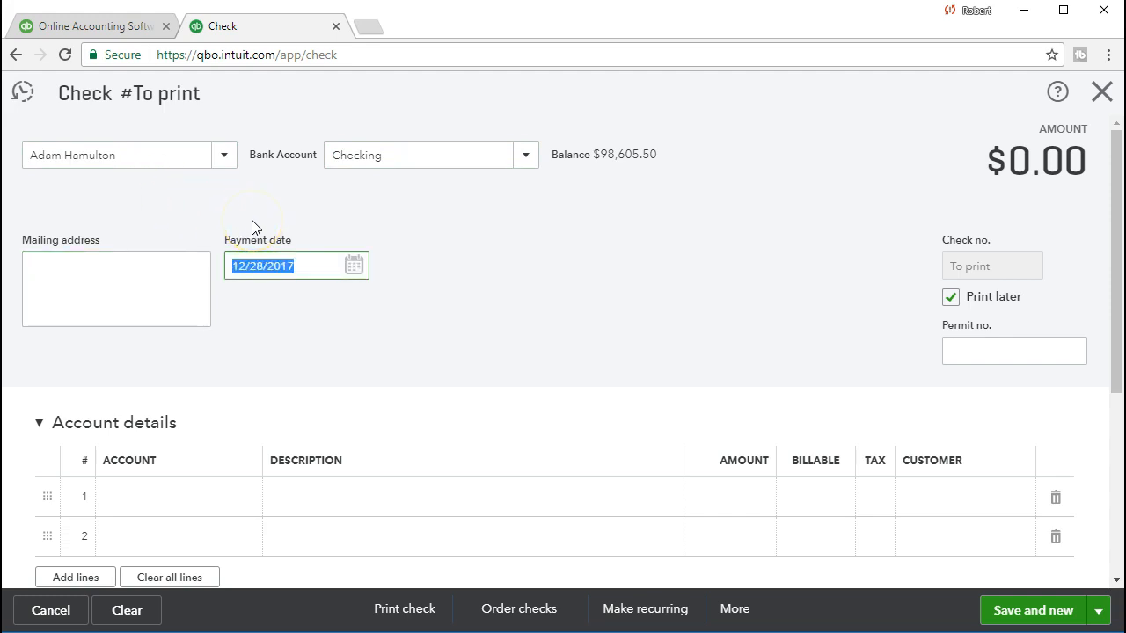
type("01/31/2021")
key("Tab")
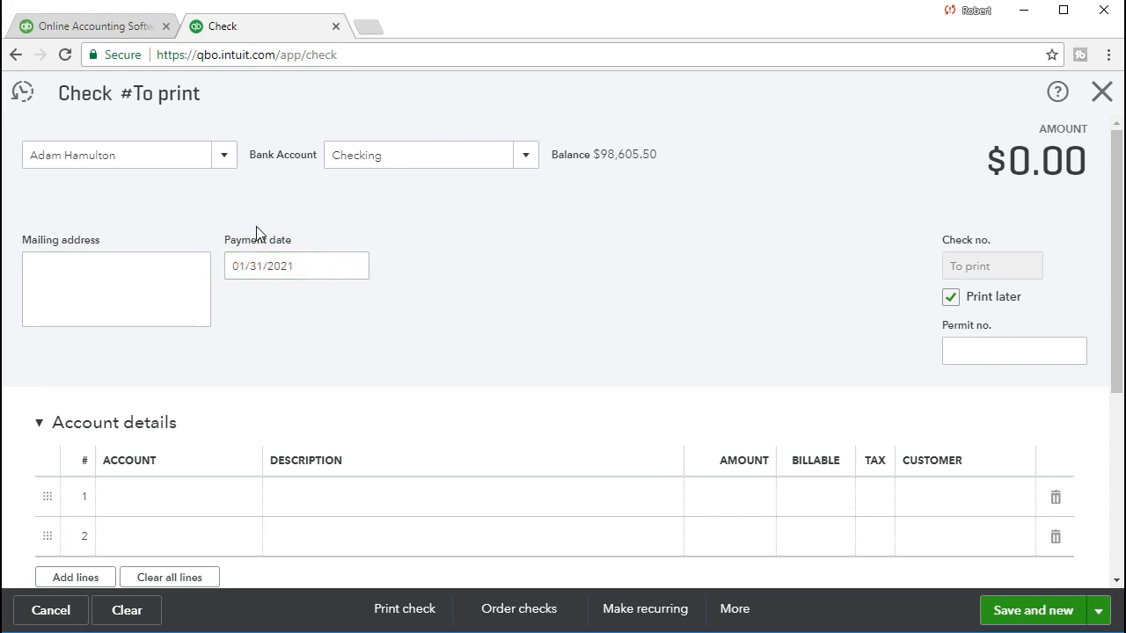
- Turn off Print later so the check is numbered 1010
left_click(950, 298)
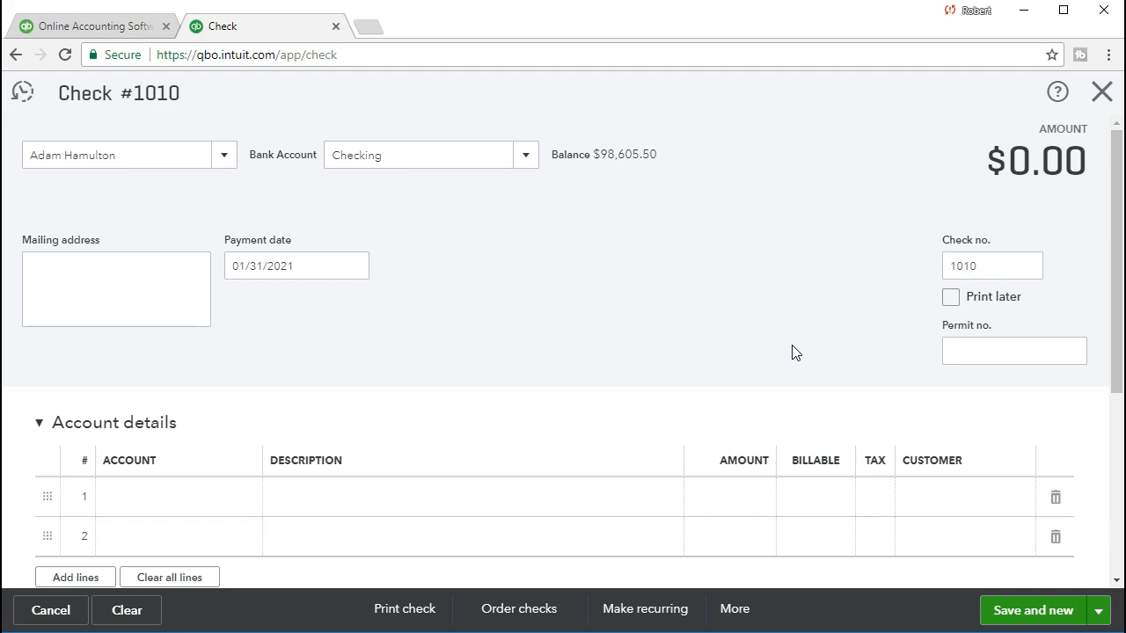
scroll(796, 353, "down", 1)
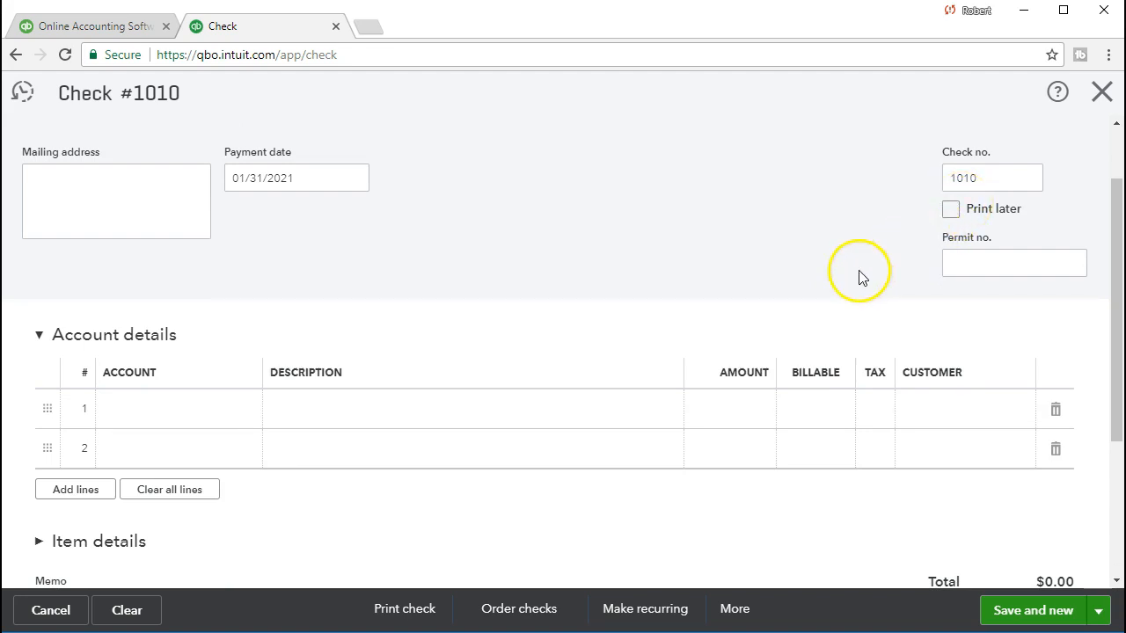
left_click(166, 413)
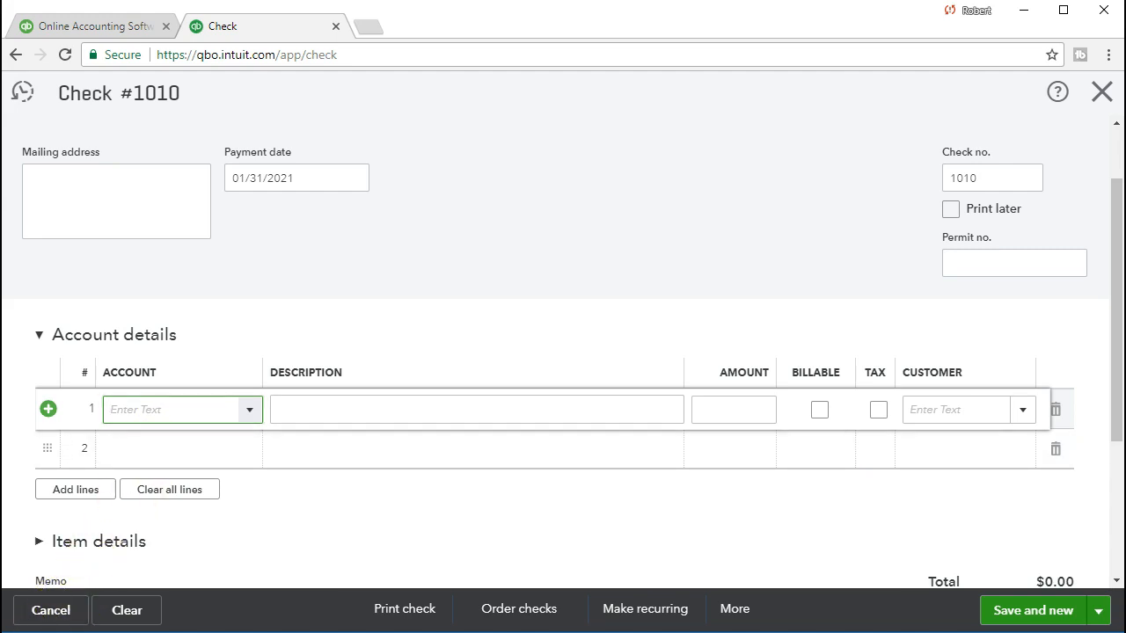
scroll(167, 501, "up", 1)
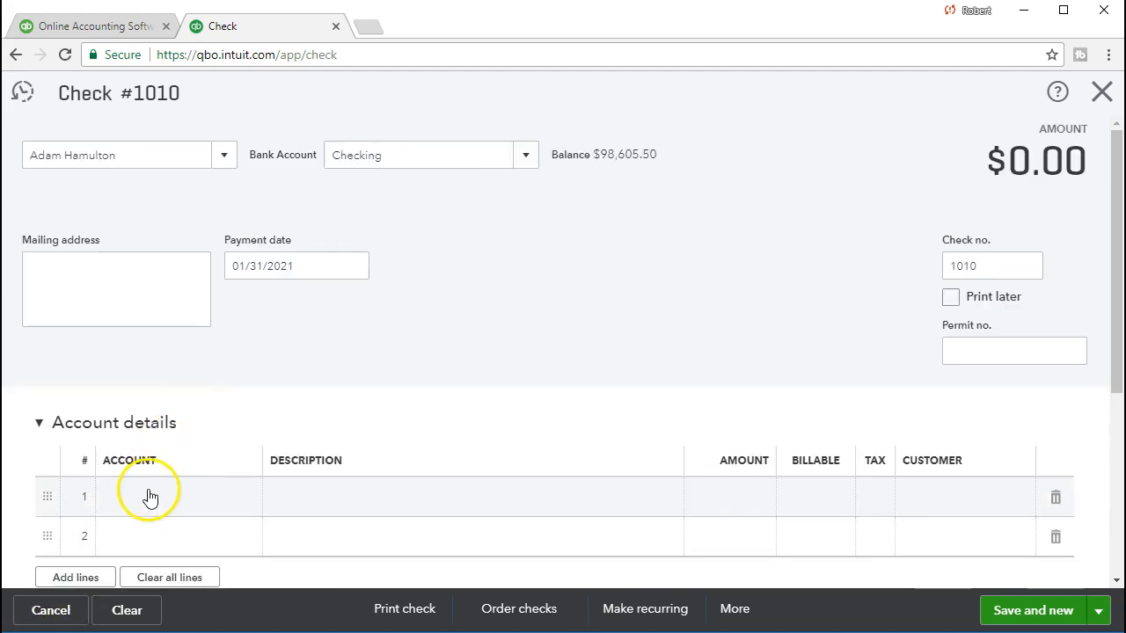
left_click(149, 498)
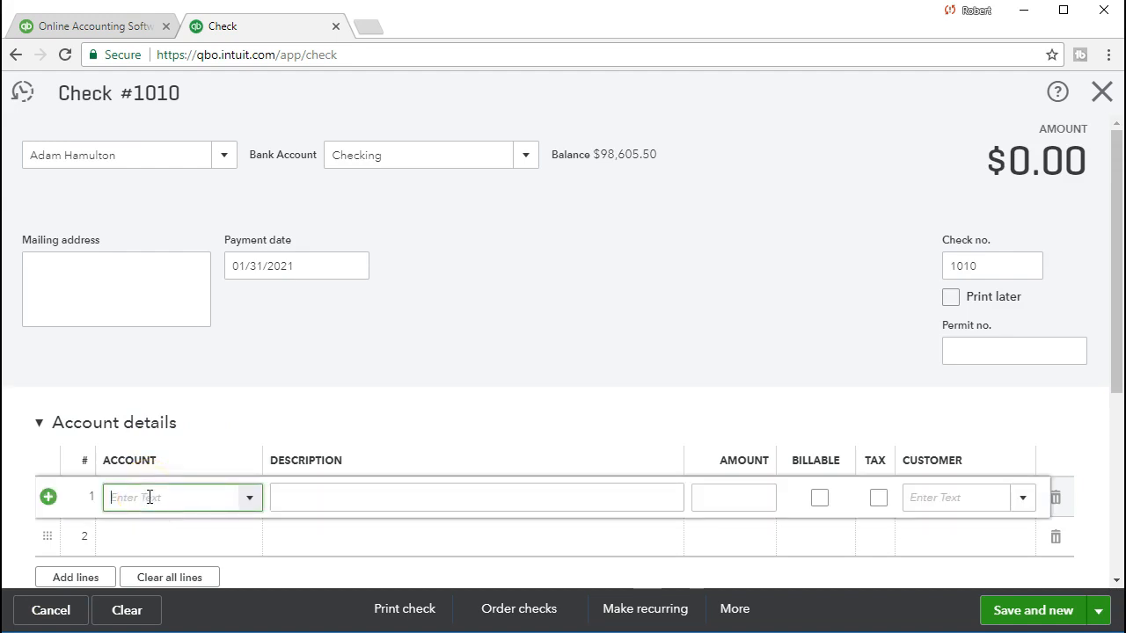
- Add a new Payroll Expense account with Payroll Expenses detail type on line 1
type("Pay")
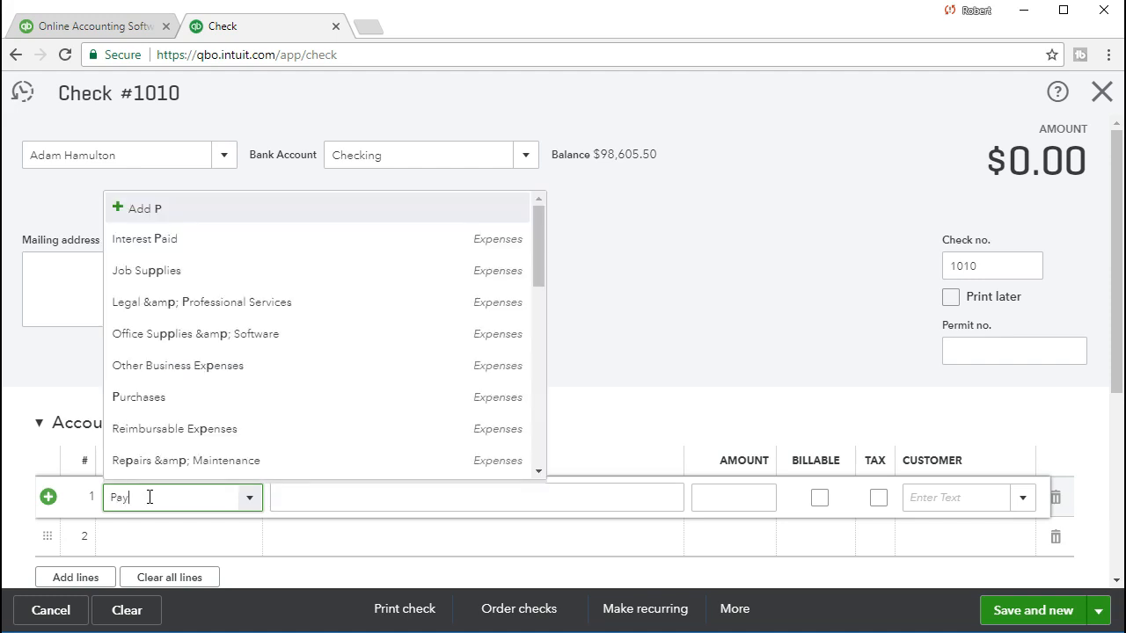
type("roll Expense")
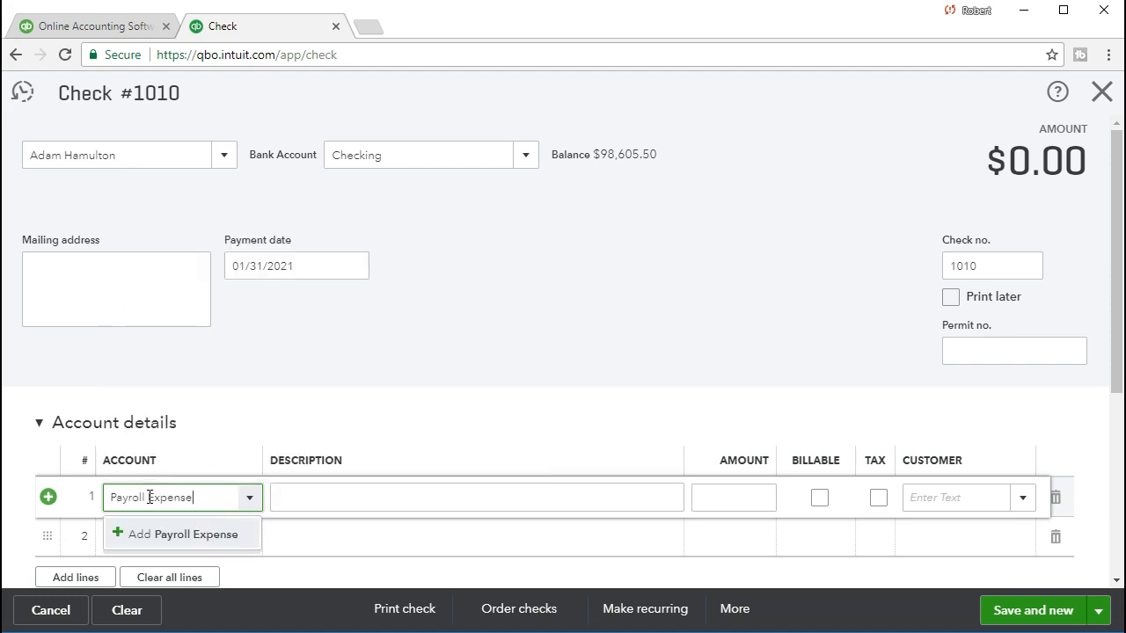
left_click(183, 538)
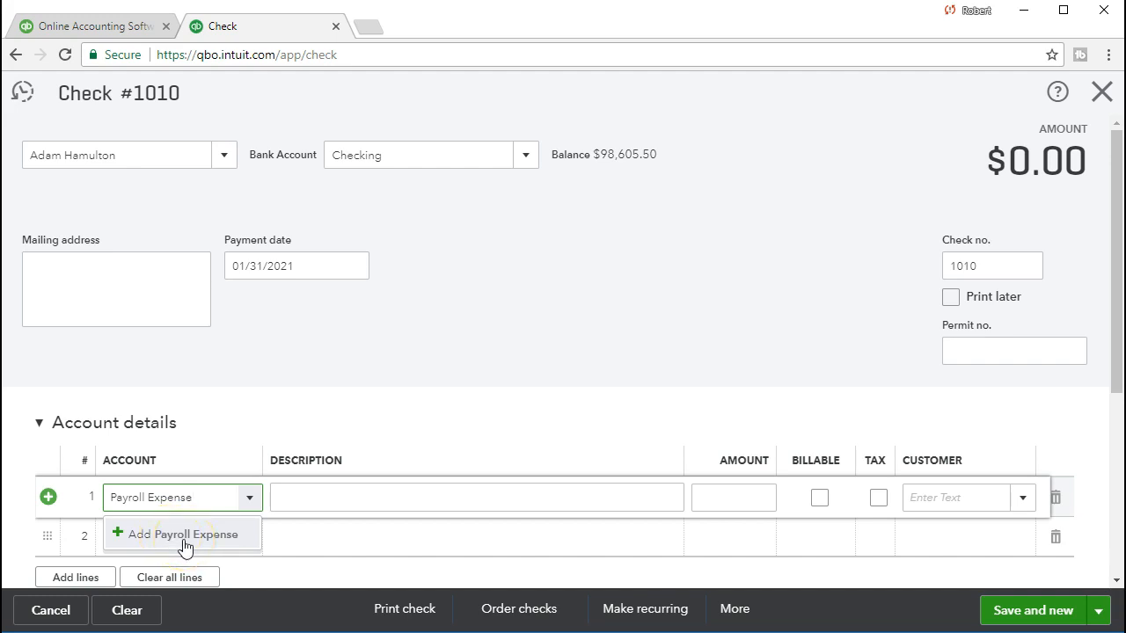
left_click(184, 545)
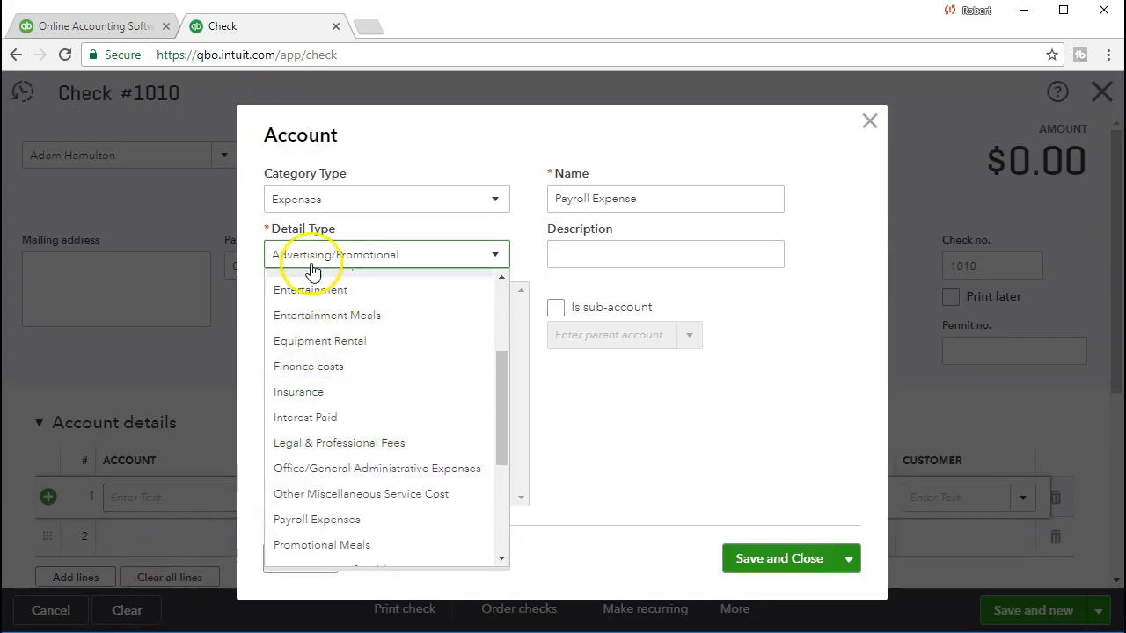
left_click(357, 525)
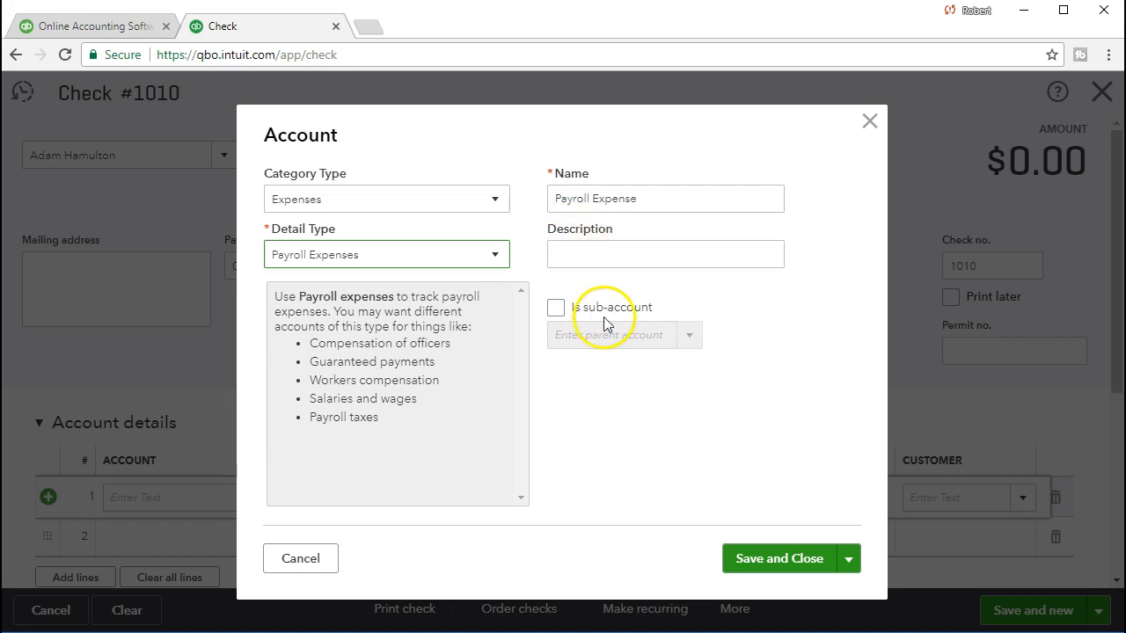
left_click(789, 568)
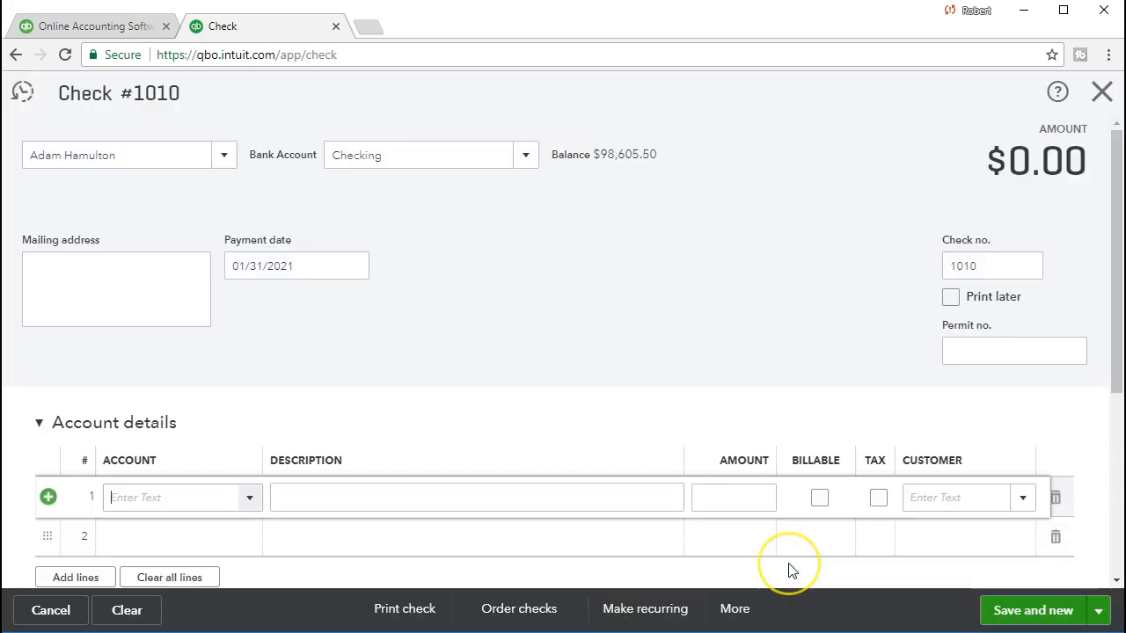
key("Tab")
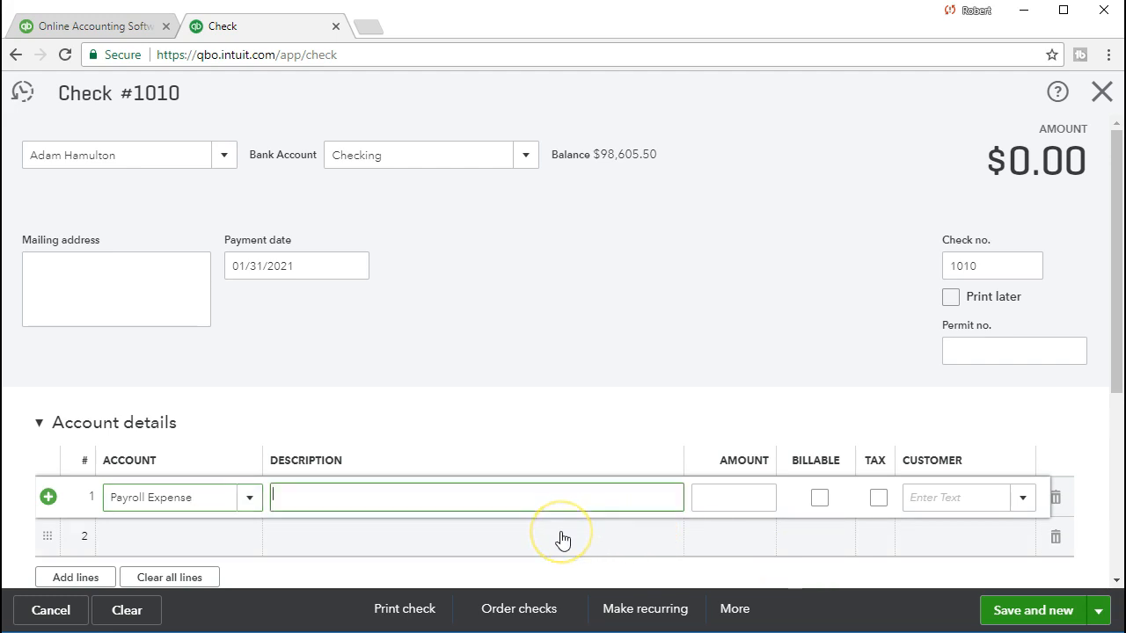
- Enter 4,583.33 as line 1's Payroll Expense amount, making the check total $4,583.33
key("Tab")
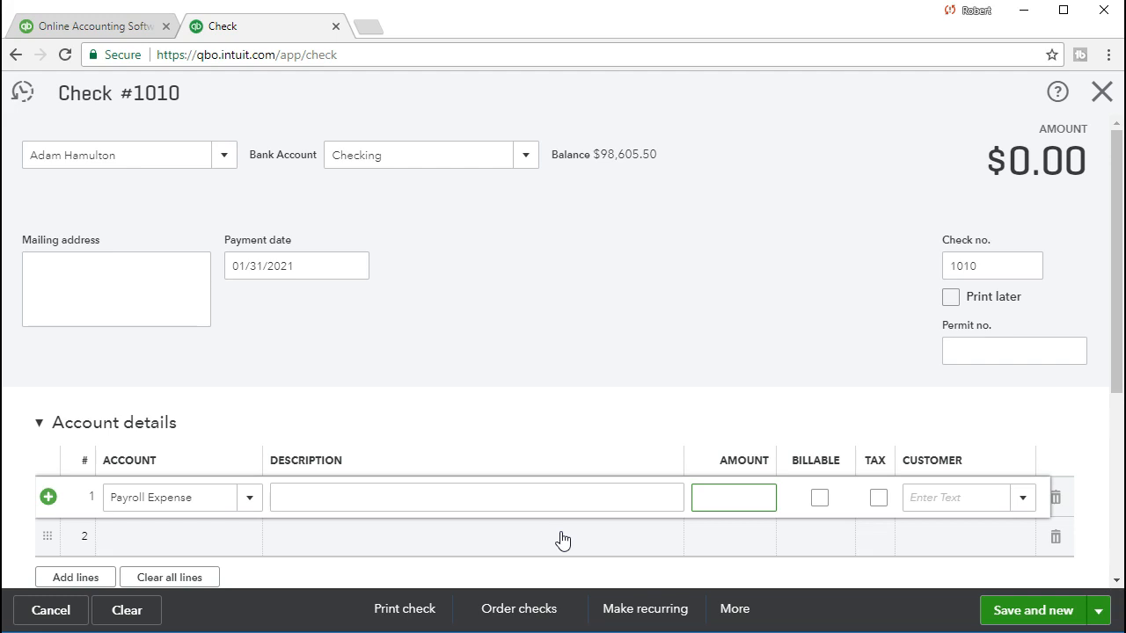
type("4583.33")
key("Tab")
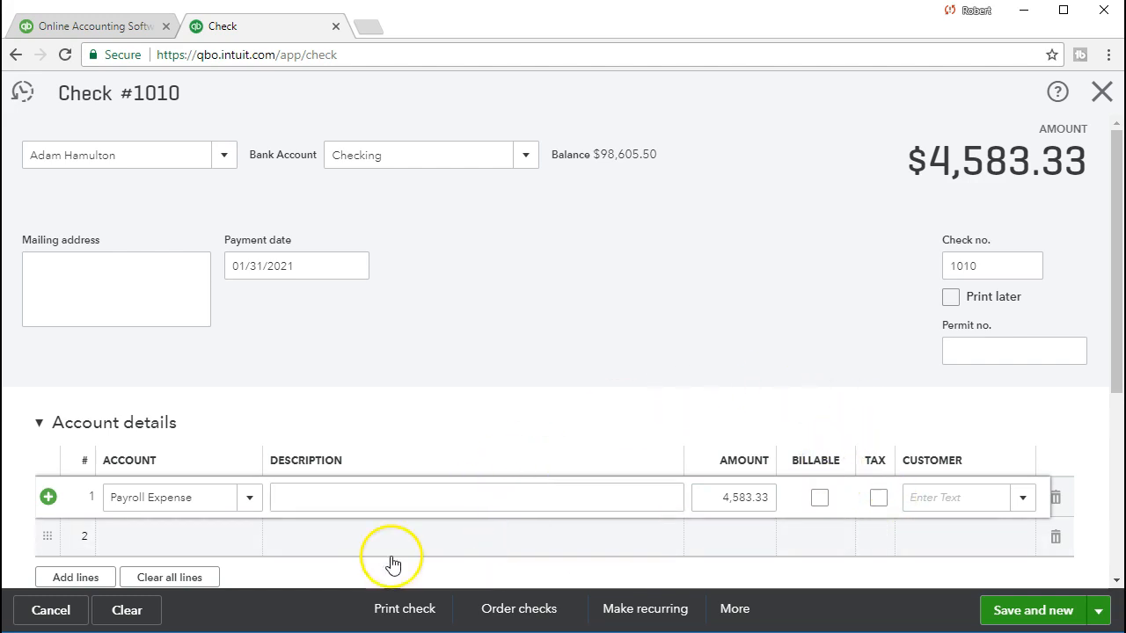
left_click(147, 538)
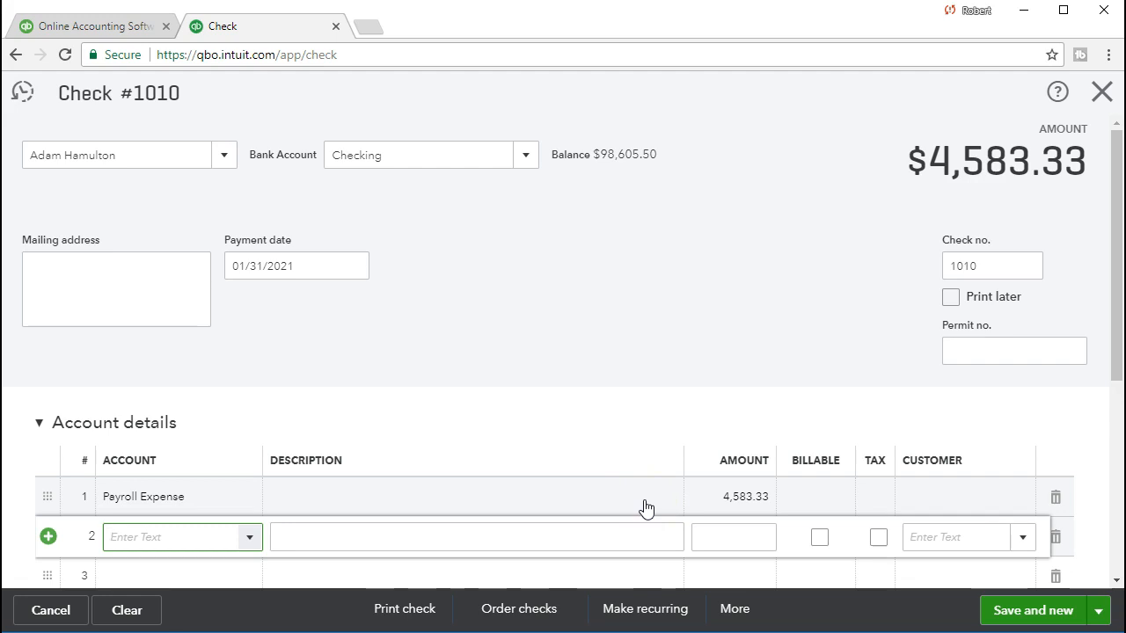
- Type the account name Payroll Liability on line 2, fixing its spelling, and choose to add it
left_click(576, 515)
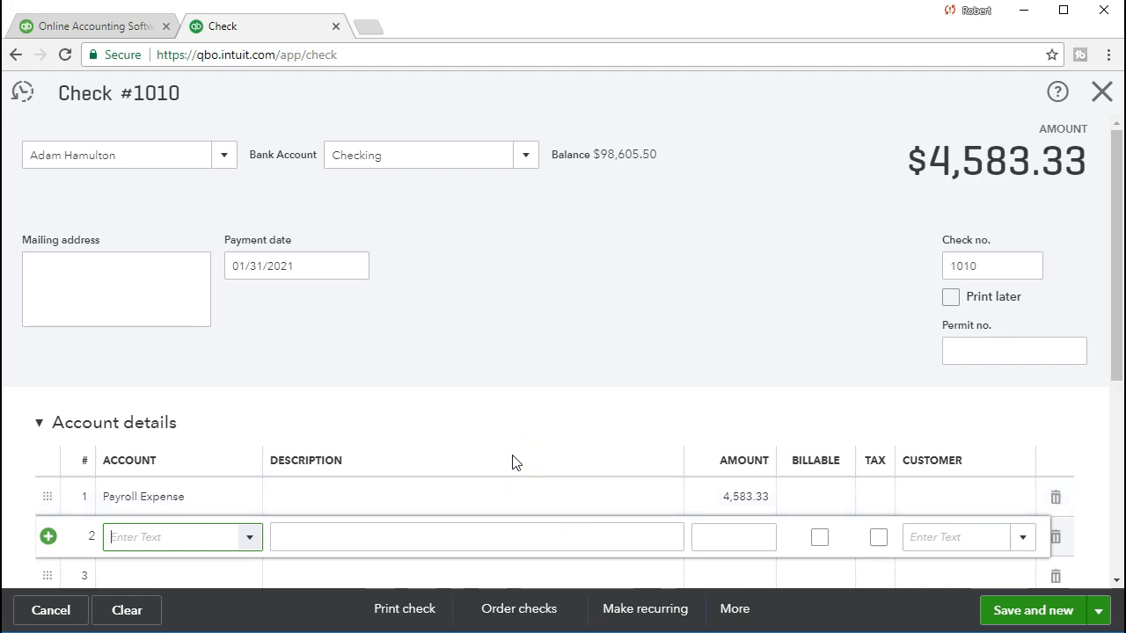
type("Paryoo")
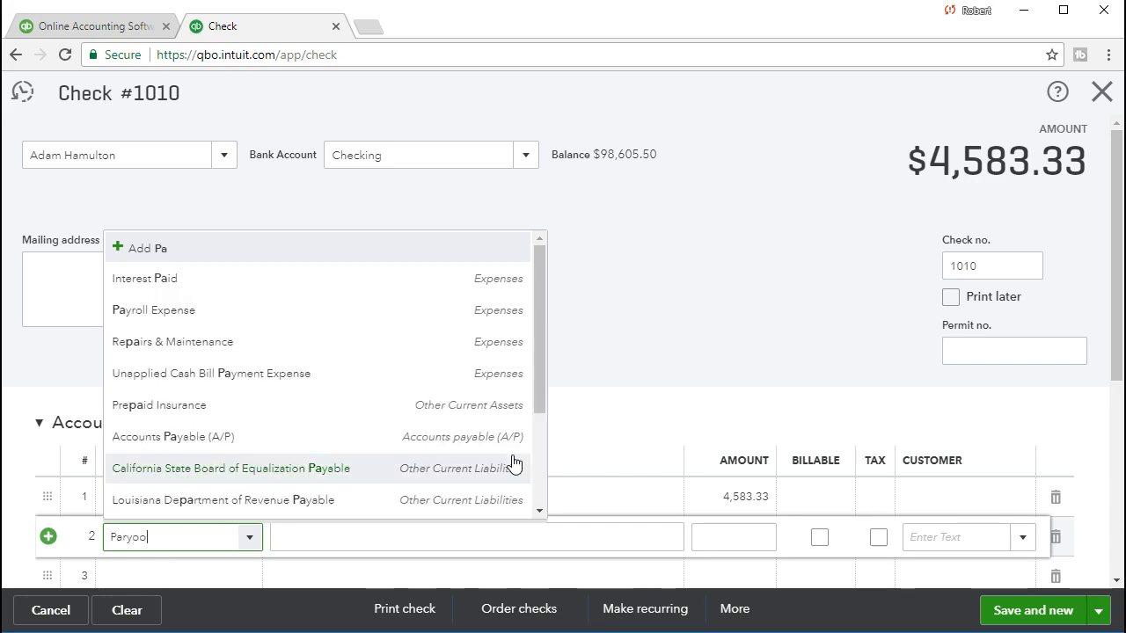
key("BackSpace")
type("ll Liability")
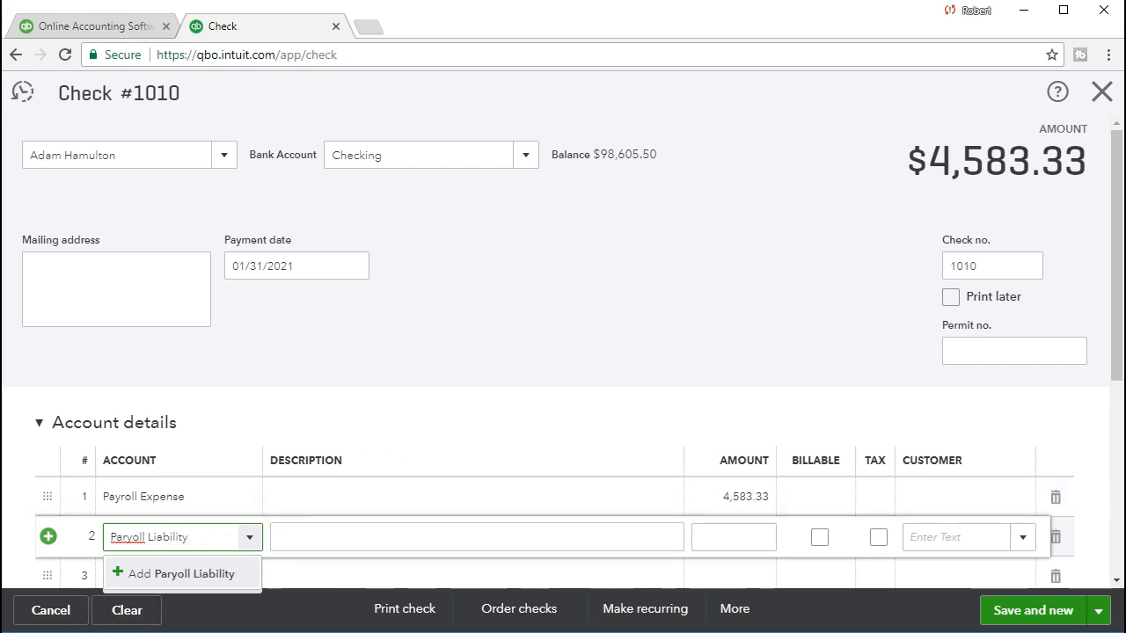
right_click(129, 538)
left_click(198, 548)
left_click(185, 574)
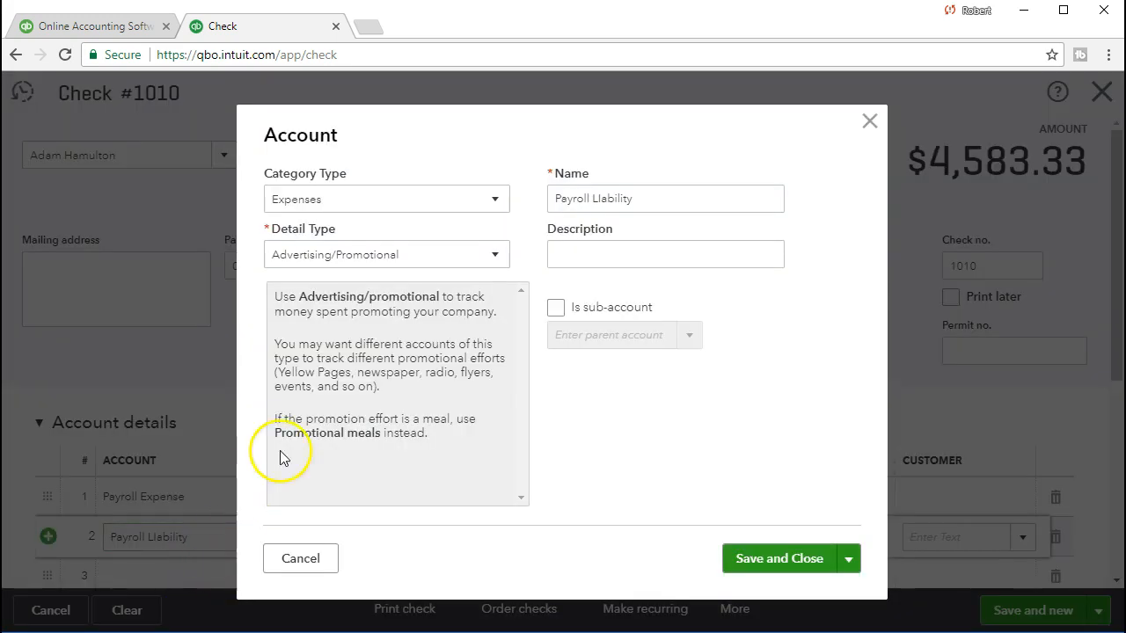
- Classify the new account as Other Current Liabilities with Payroll Tax Payable detail and save it
left_click(401, 202)
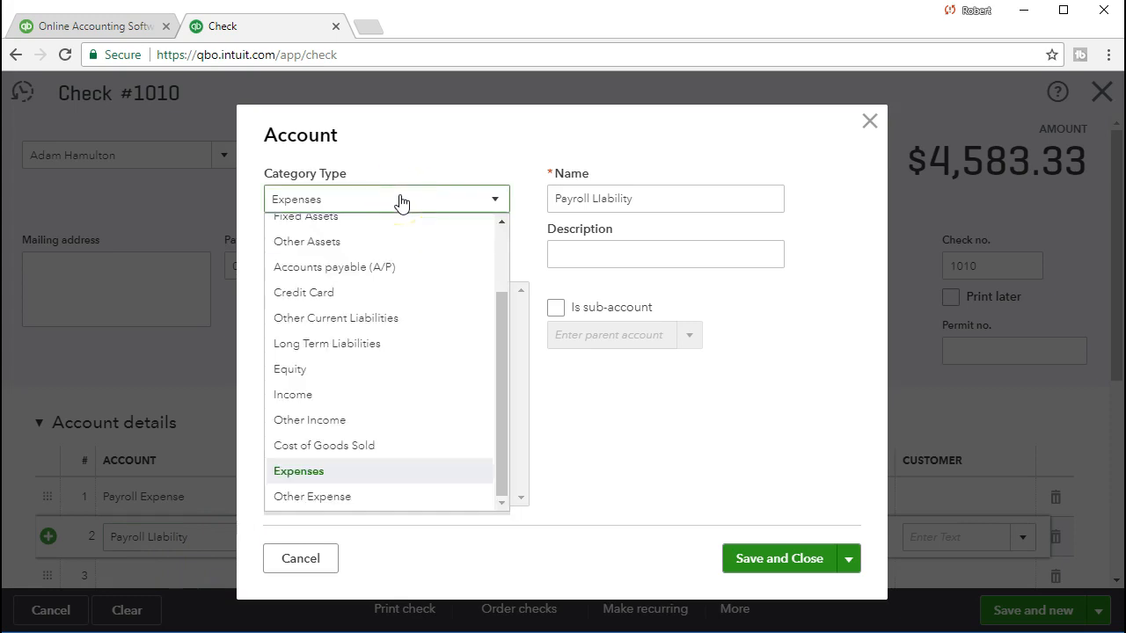
scroll(499, 377, "up", 1)
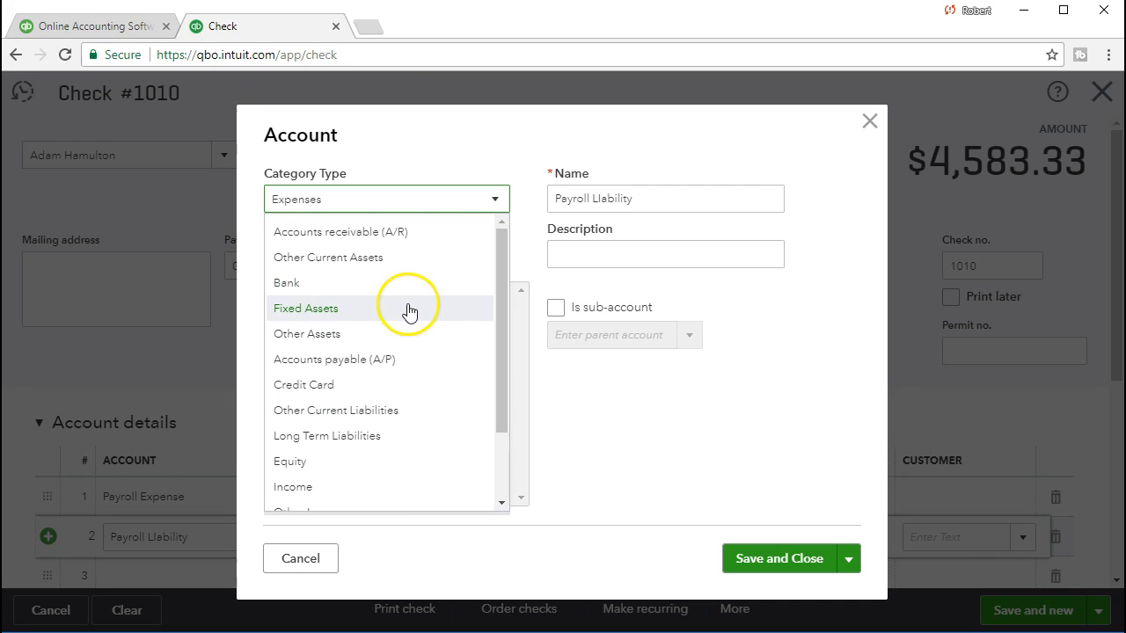
left_click(415, 425)
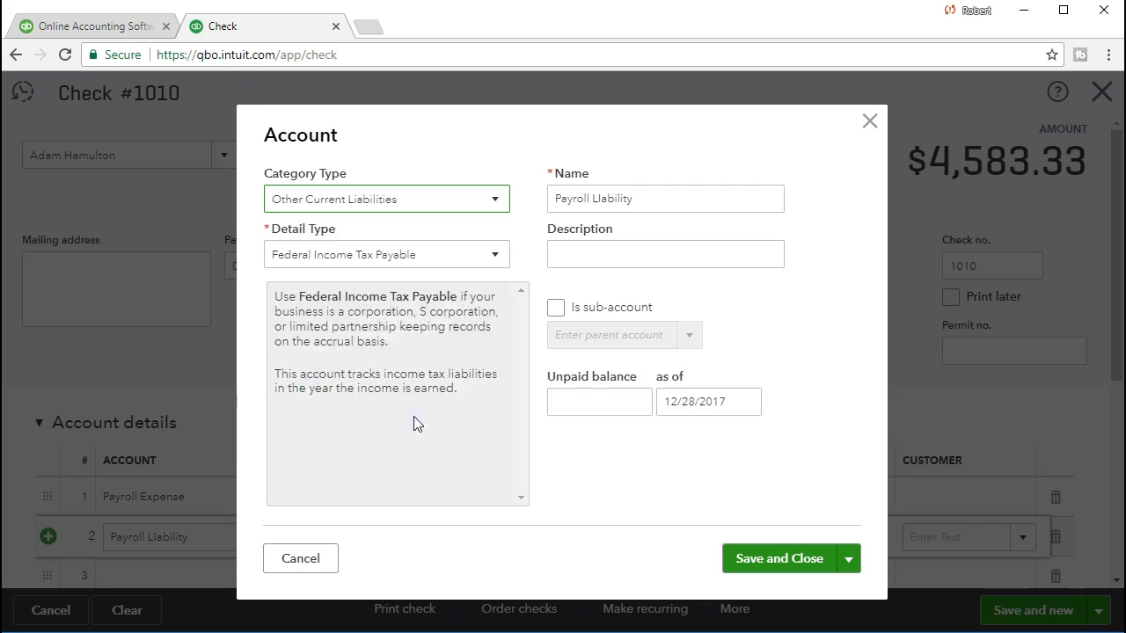
left_click(448, 267)
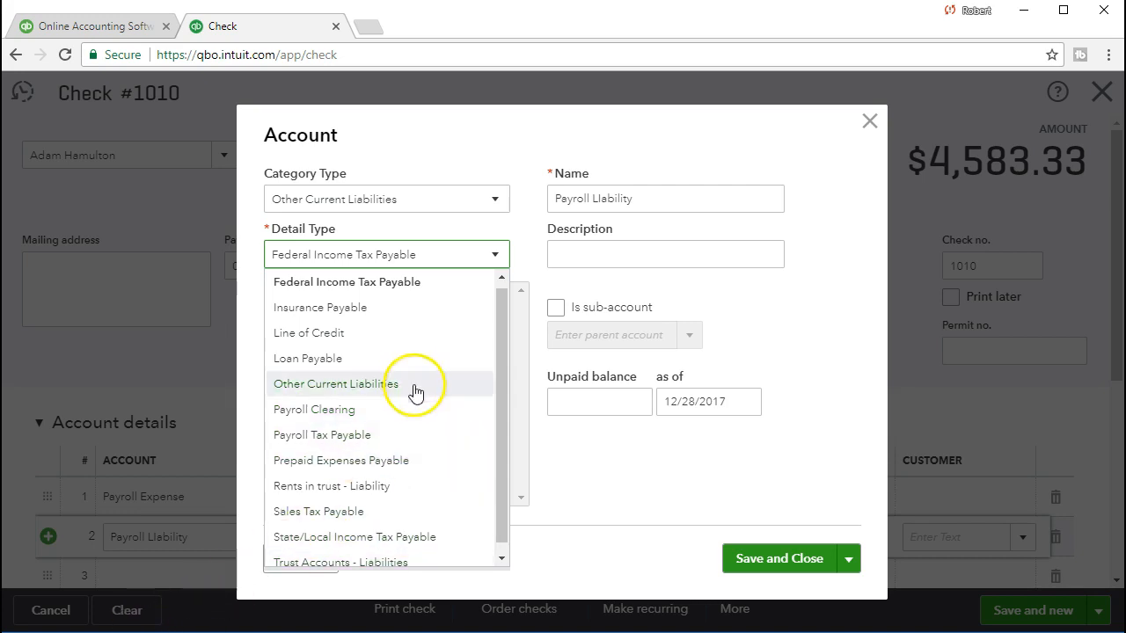
left_click(405, 437)
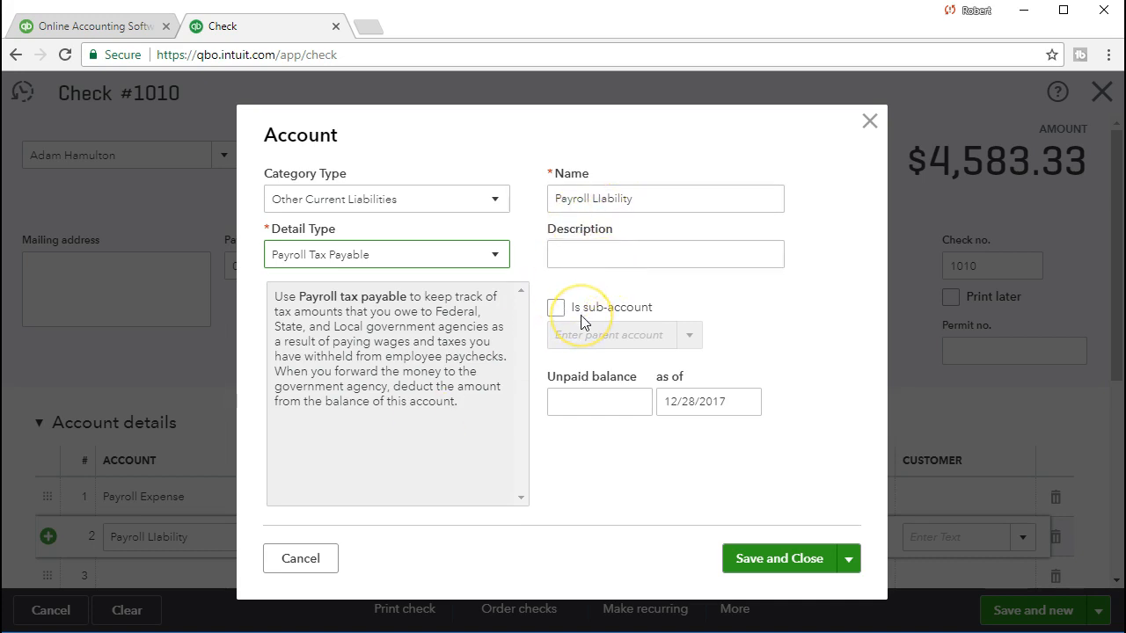
left_click(802, 560)
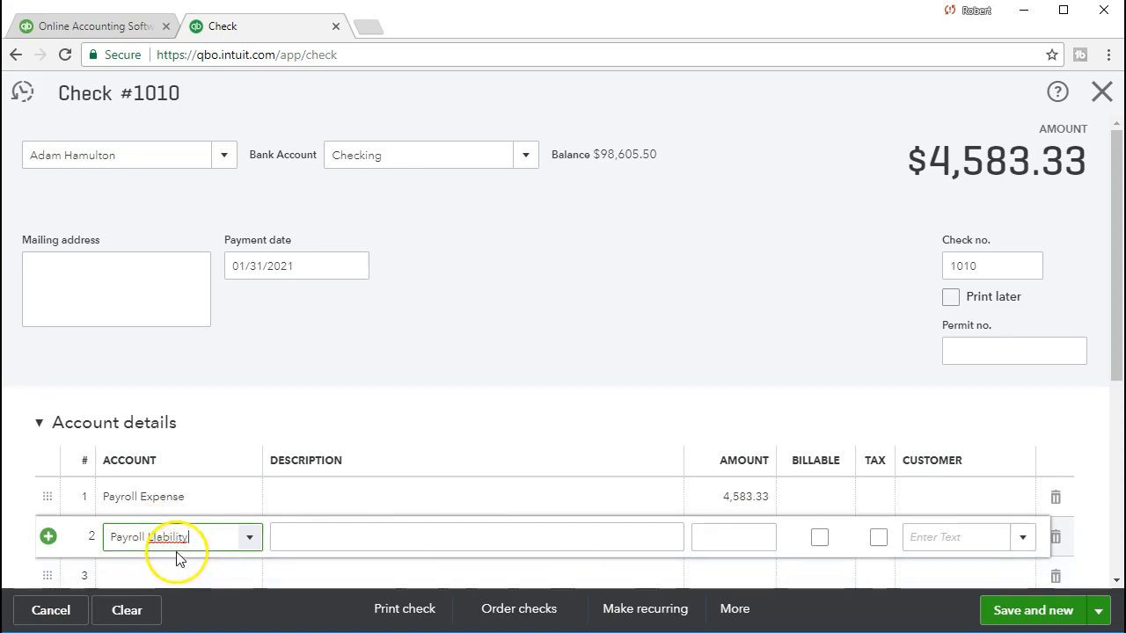
key("Tab")
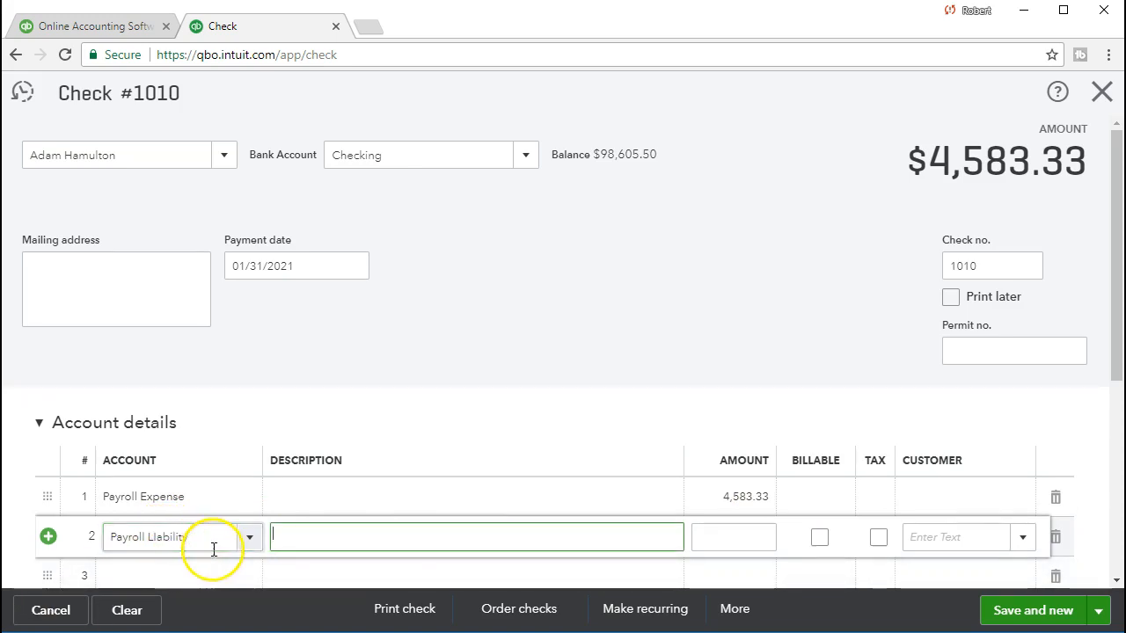
- Enter -1,044.00 on the Payroll Liability line, lowering the check total to $3,539.33
key("Tab")
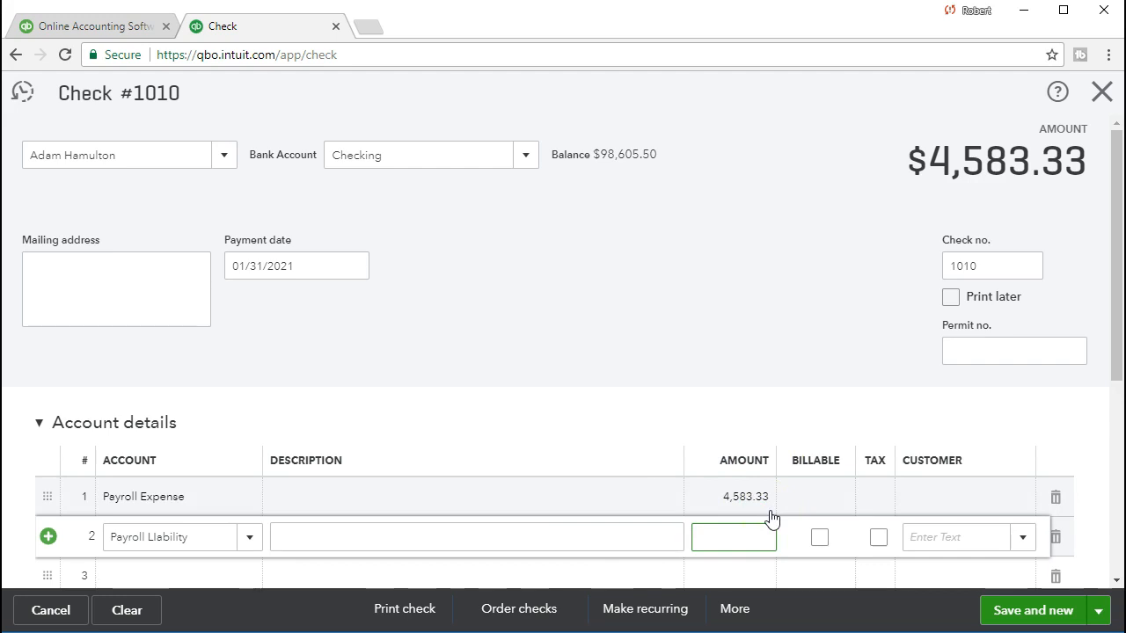
type("-")
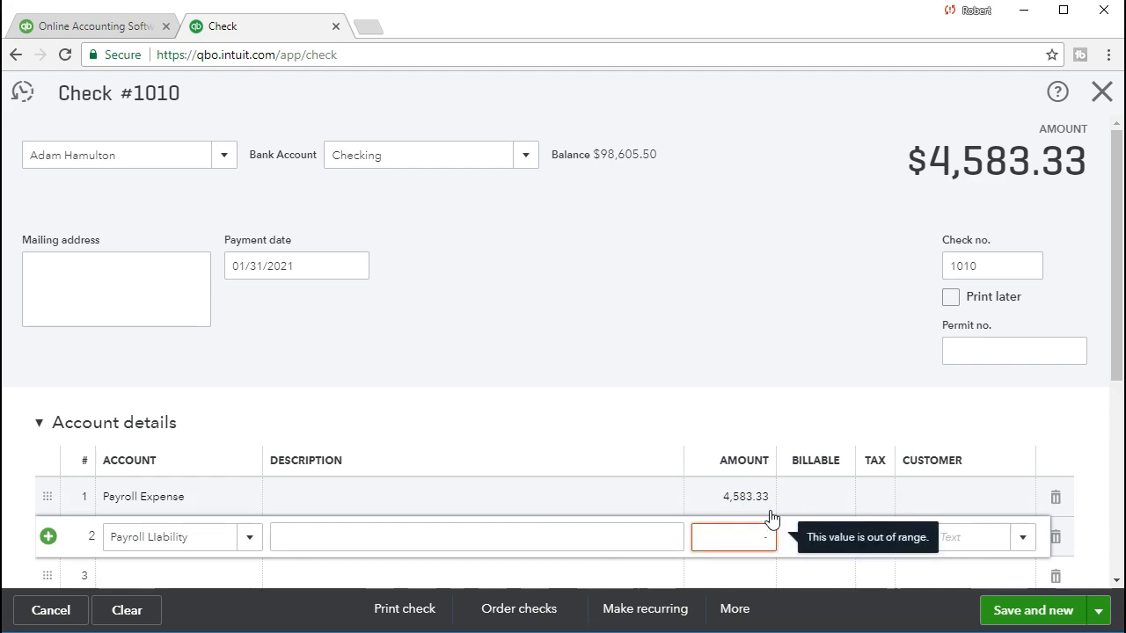
type("1")
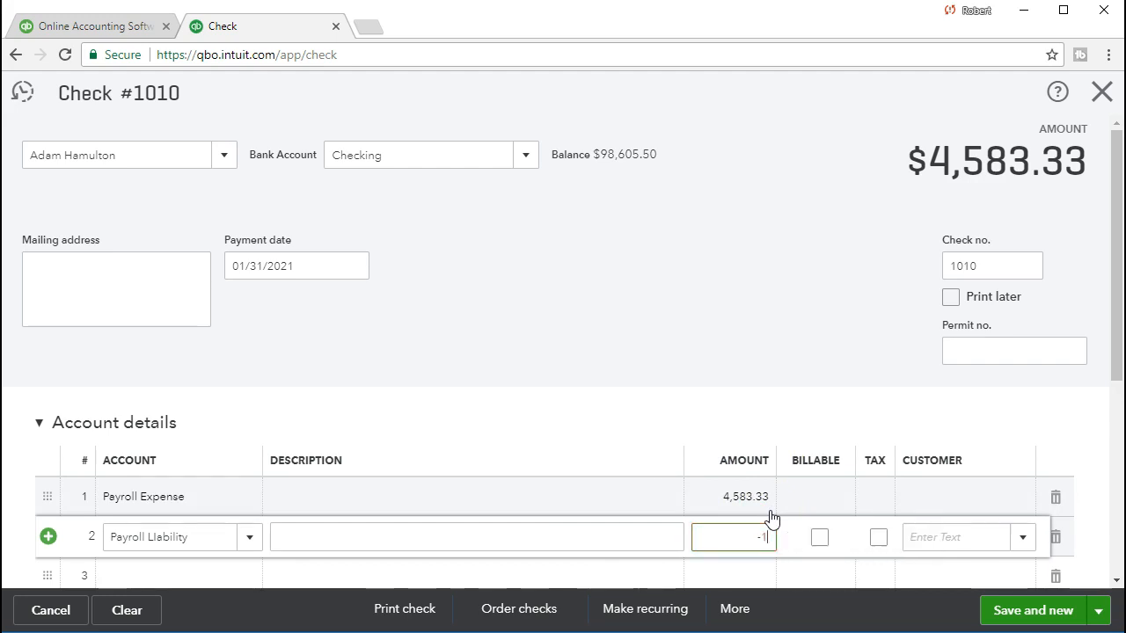
type("044")
left_click(935, 209)
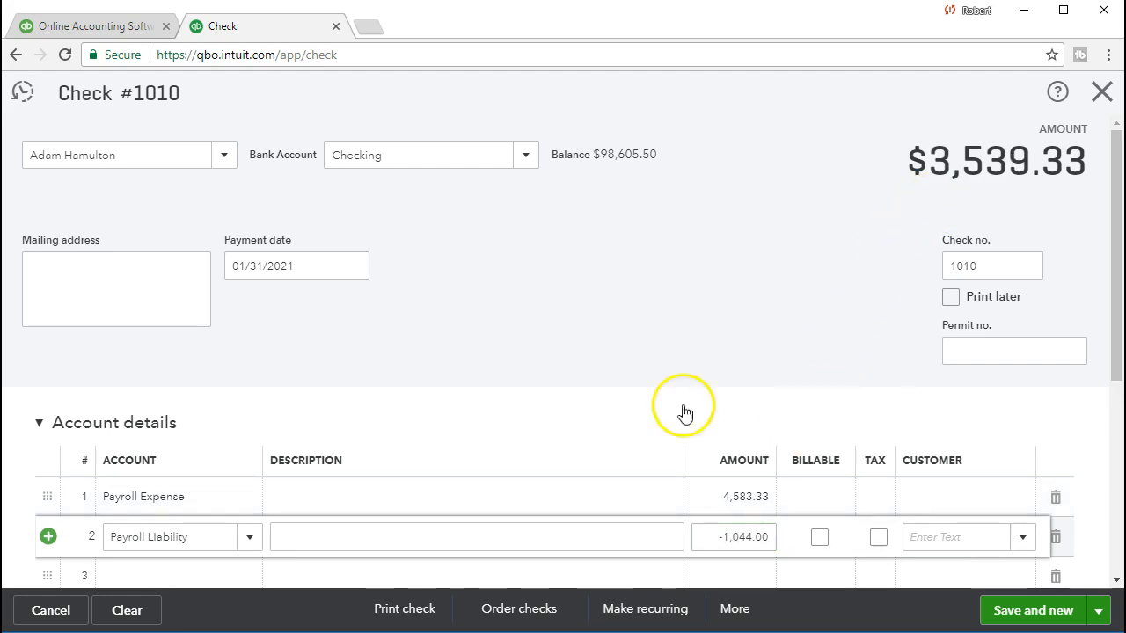
left_click(134, 575)
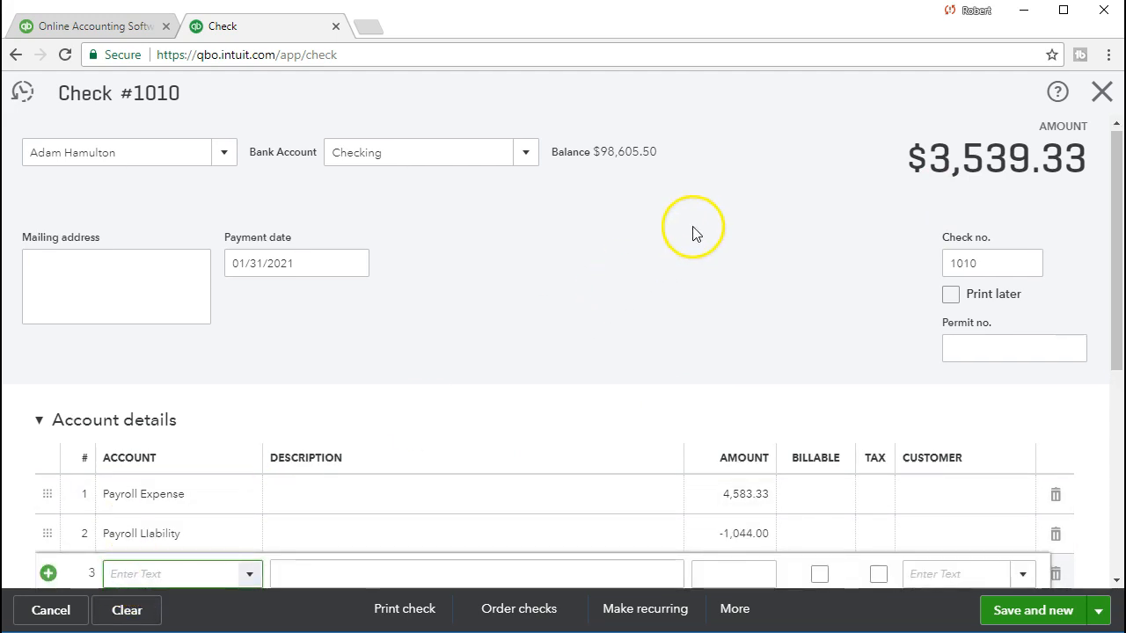
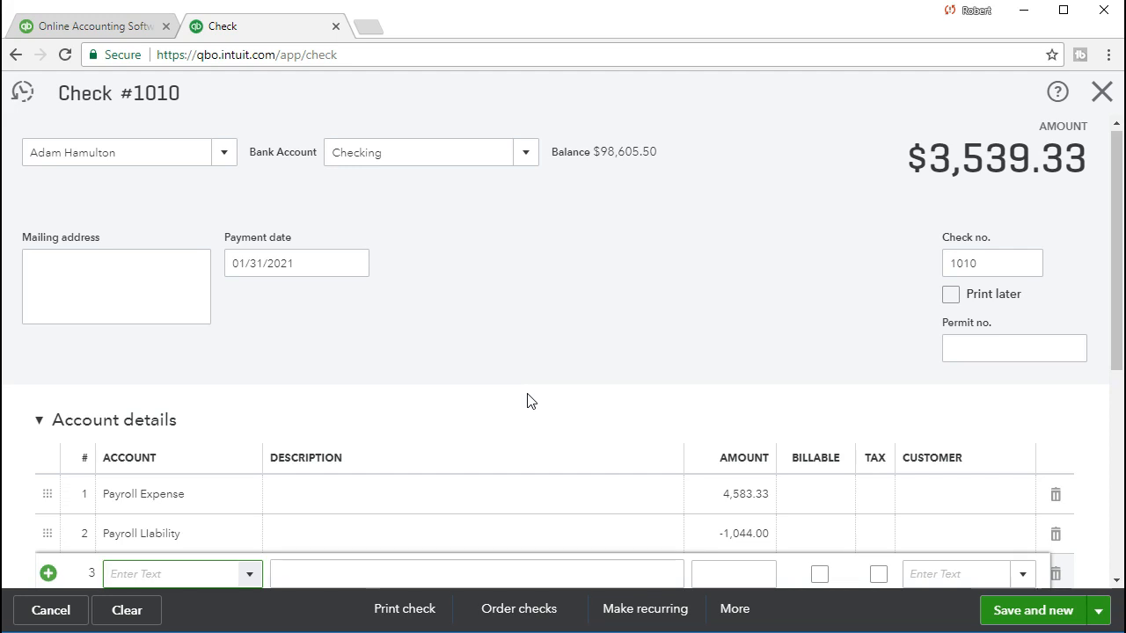
- Enter Payroll Expense 324.00 on line 3 of check 1010
type("Pary")
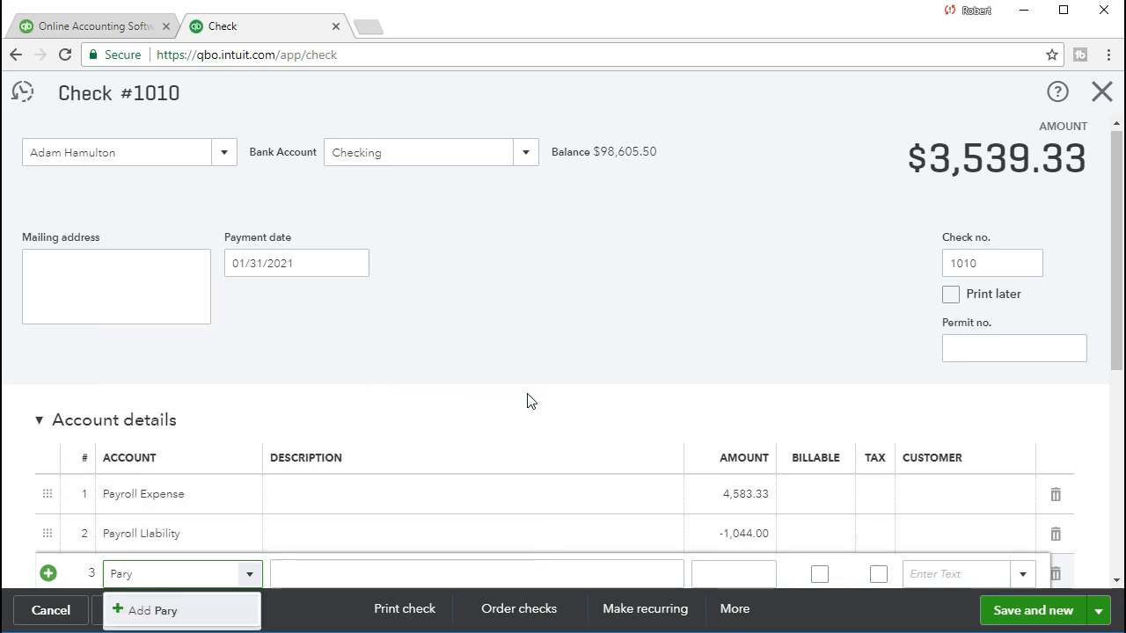
key("BackSpace")
key("BackSpace")
type("ro")
key("Tab")
key("Tab")
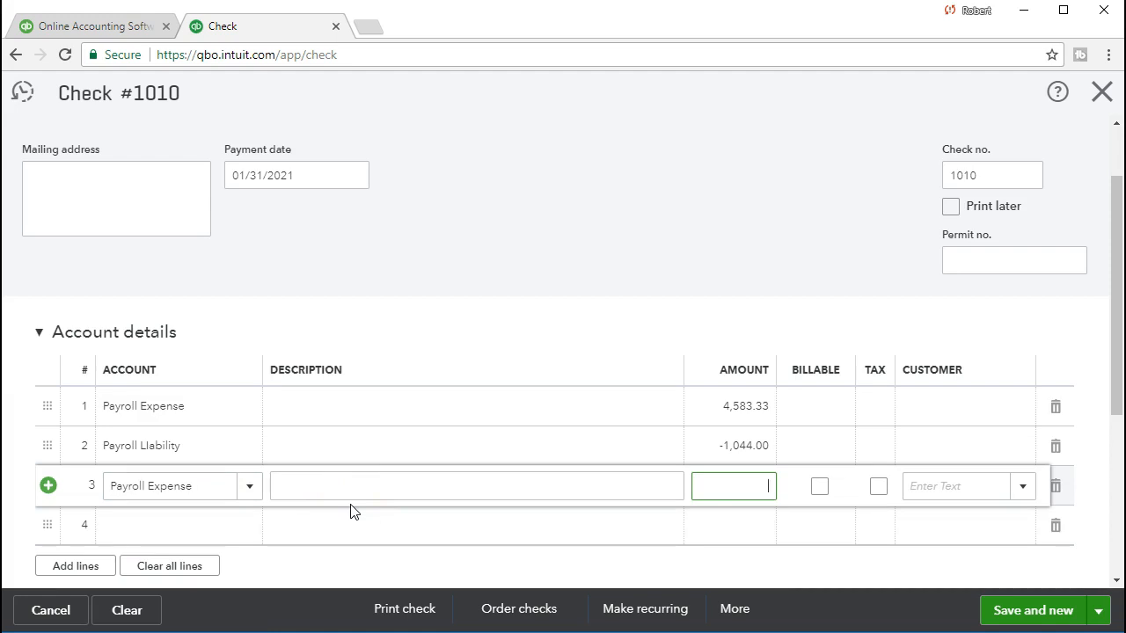
type("324")
key("Tab")
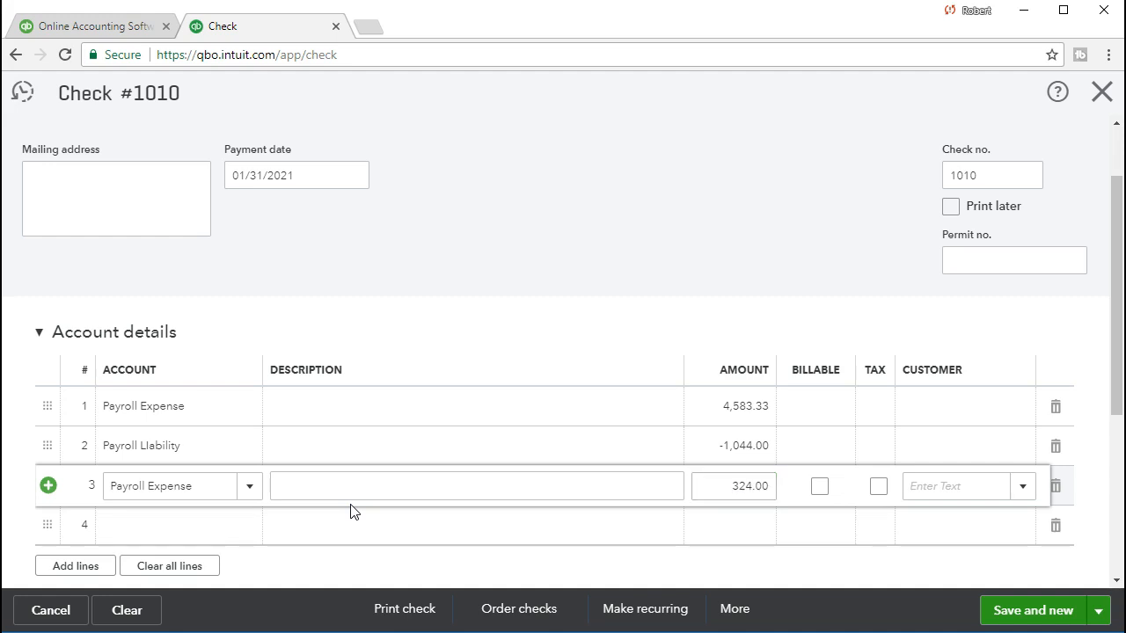
- Enter Payroll Liability -324.00 on line 4, then bring up the Excel payroll register
left_click(168, 525)
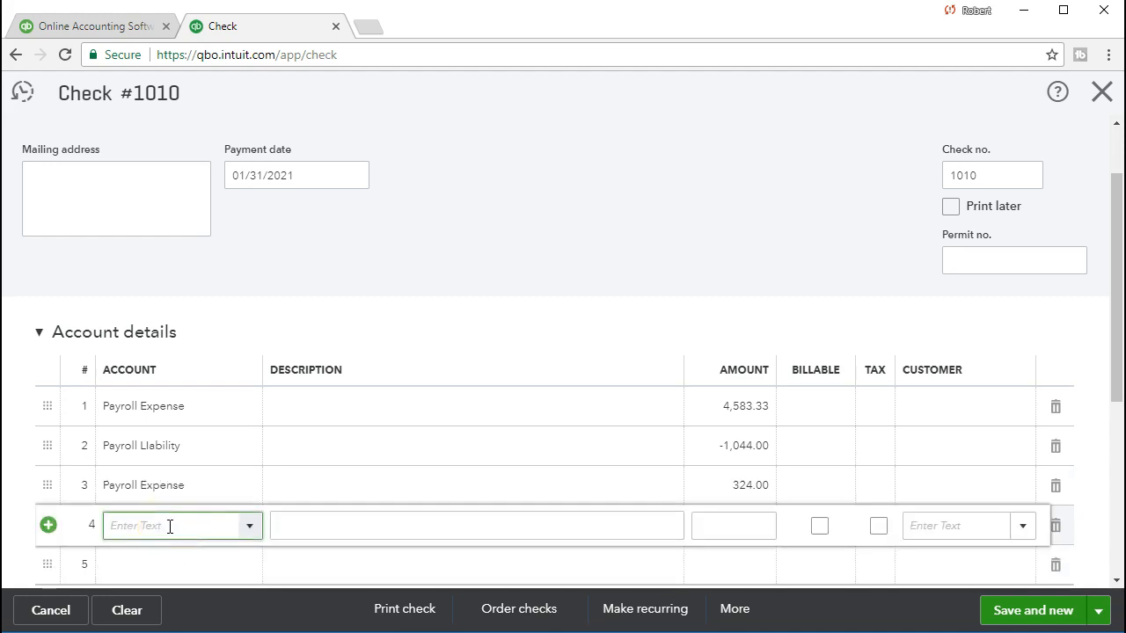
type("Payr")
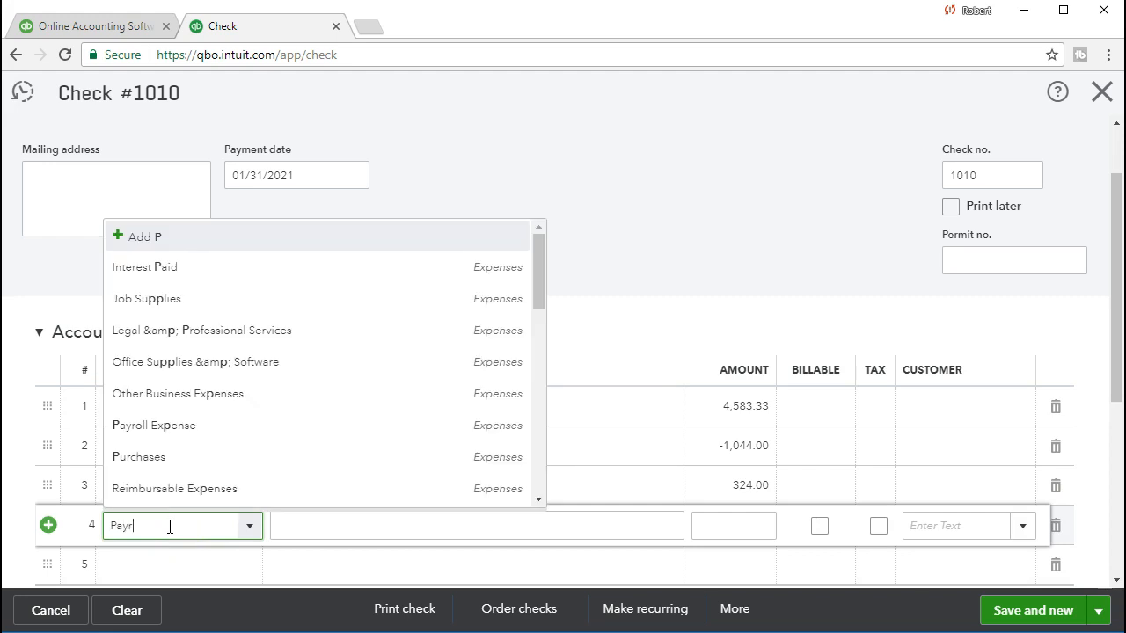
type("oll Liabi")
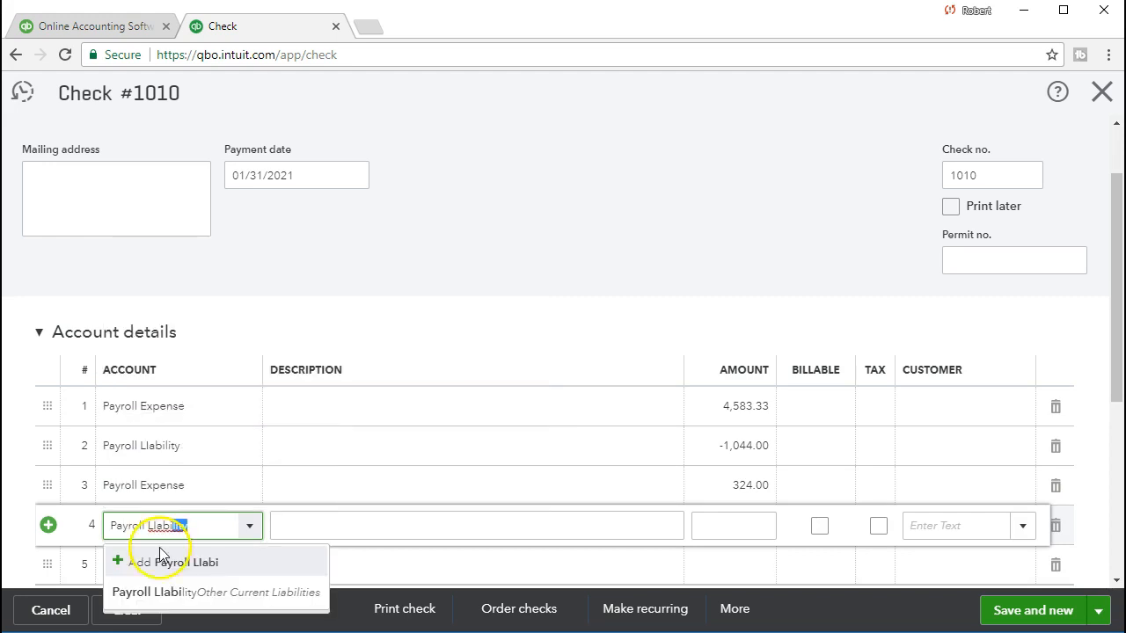
left_click(164, 592)
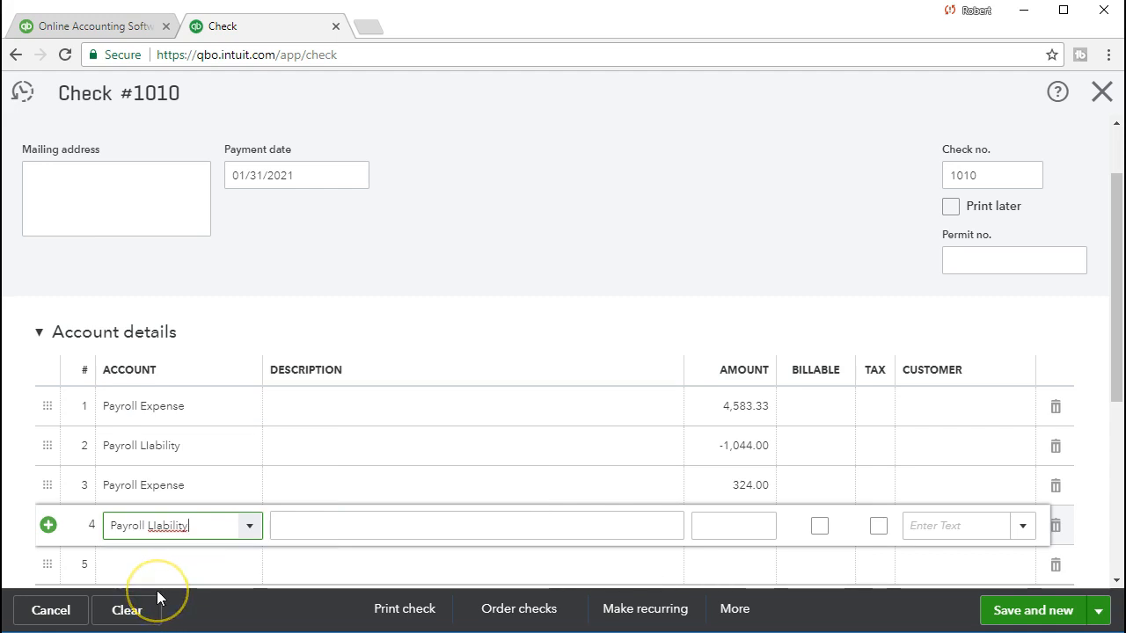
key("Tab")
key("Tab")
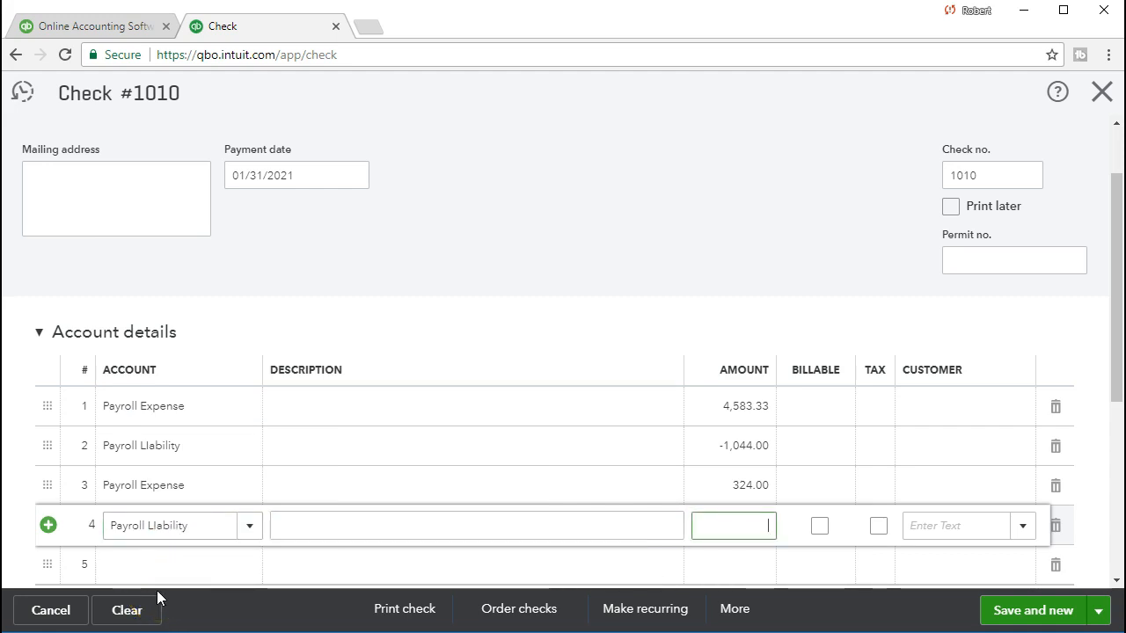
type("-324")
key("Tab")
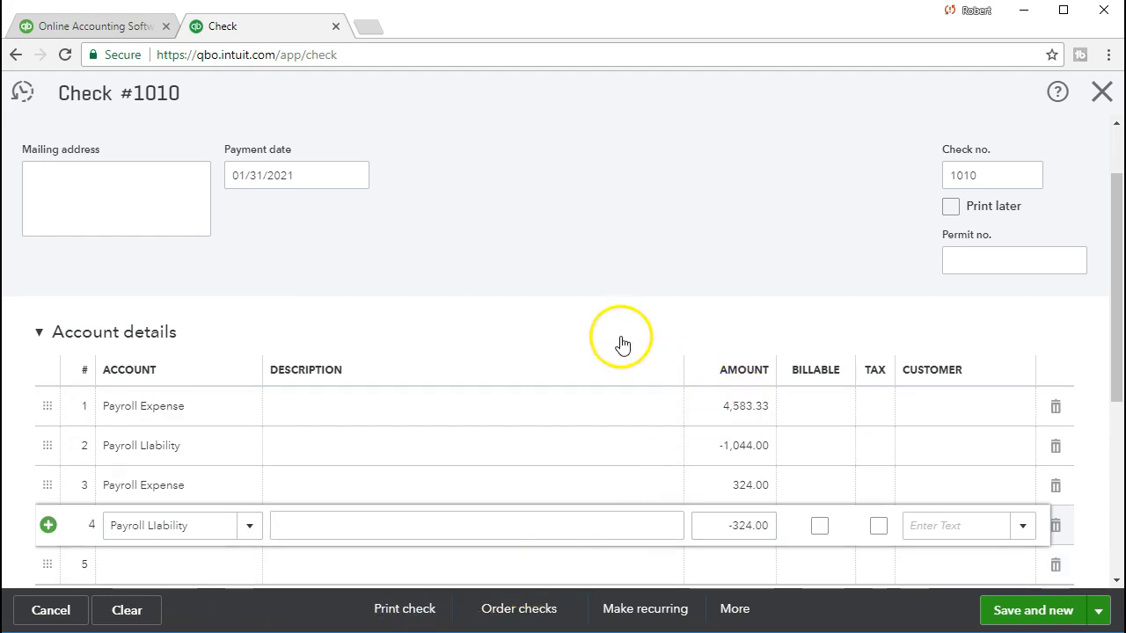
scroll(623, 362, "up", 1)
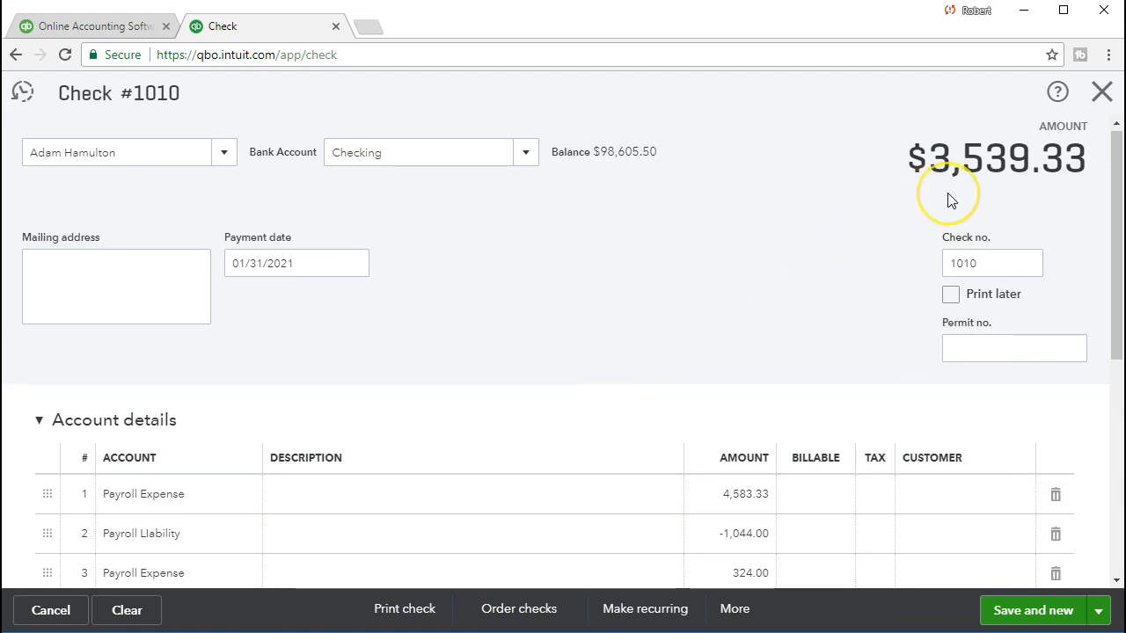
scroll(726, 314, "down", 1)
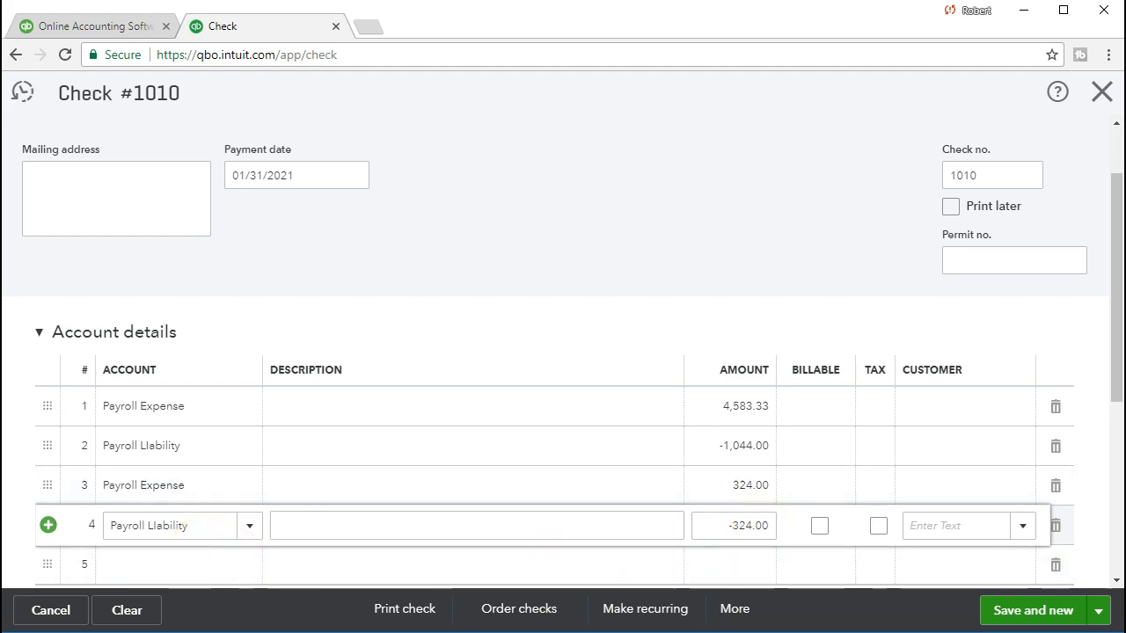
left_click_drag(1125, 45, 972, 0)
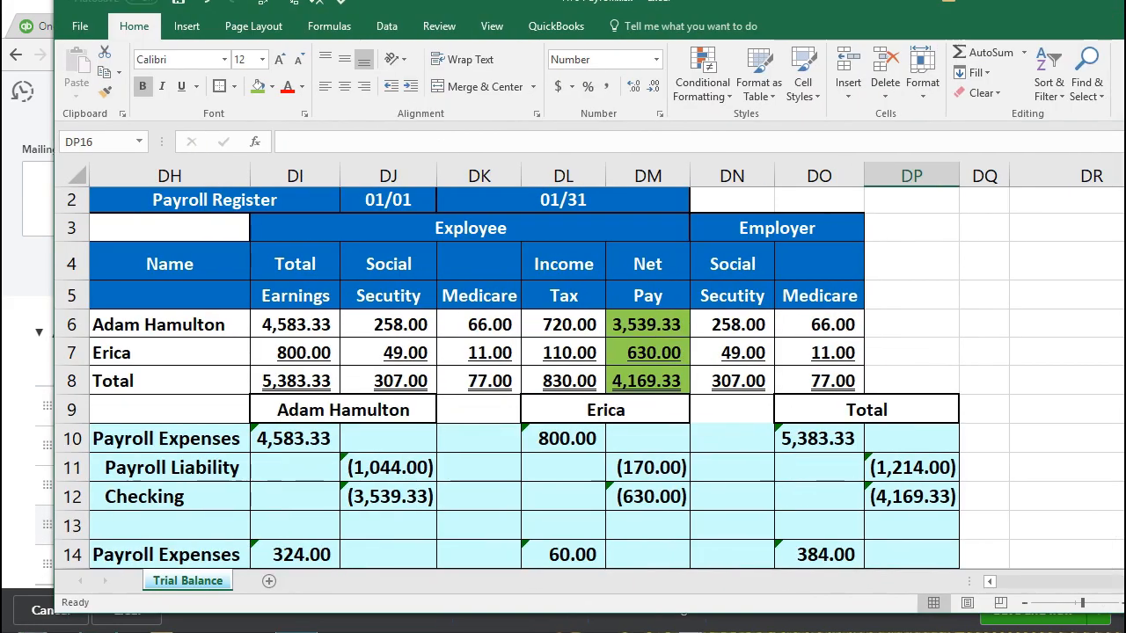
left_click(233, 349)
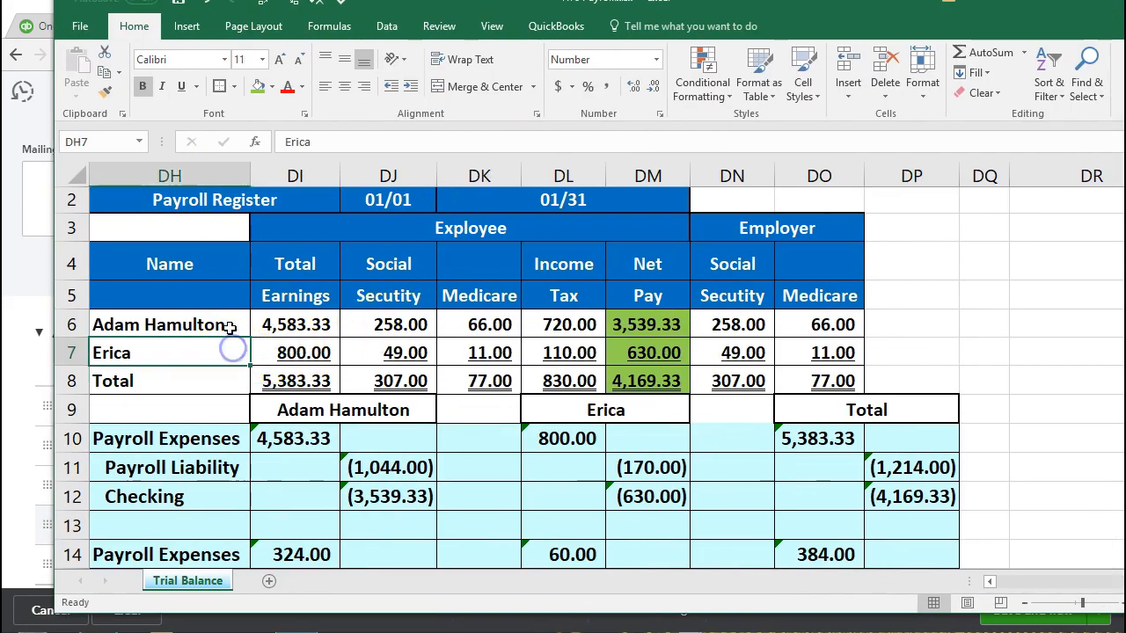
left_click(269, 324)
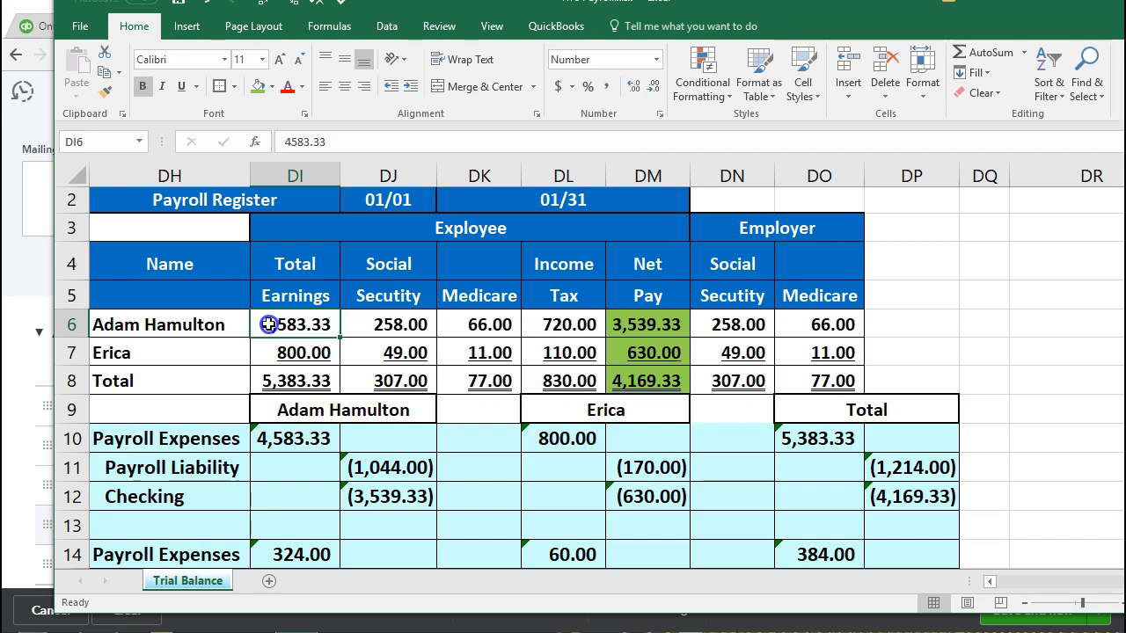
left_click_drag(365, 324, 543, 322)
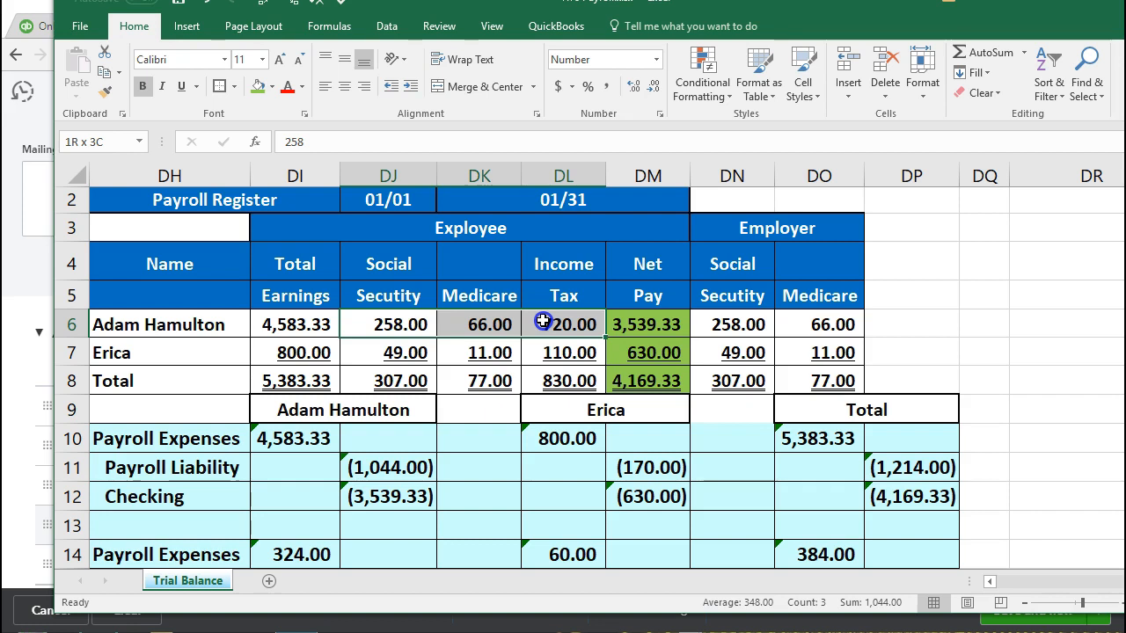
left_click(645, 322)
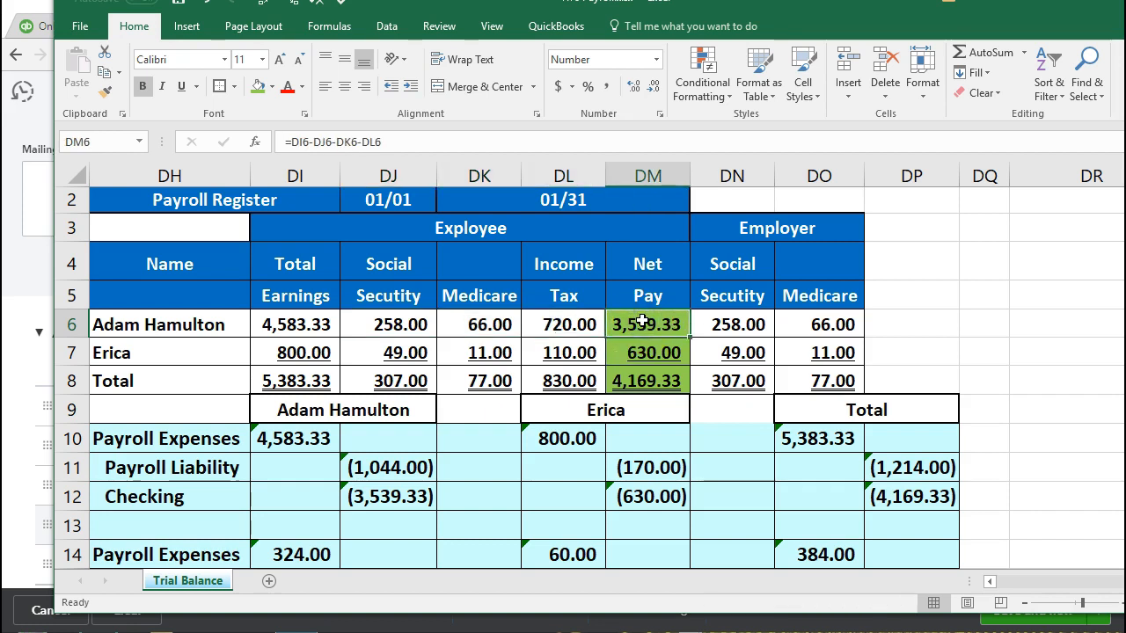
left_click_drag(724, 322, 800, 322)
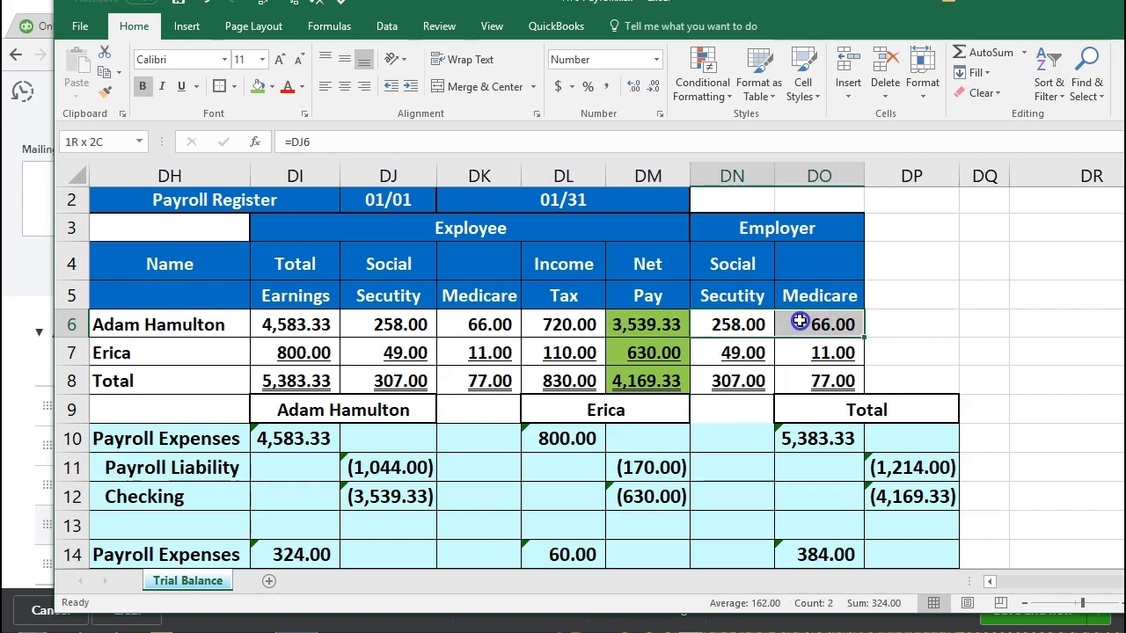
left_click_drag(800, 322, 798, 322)
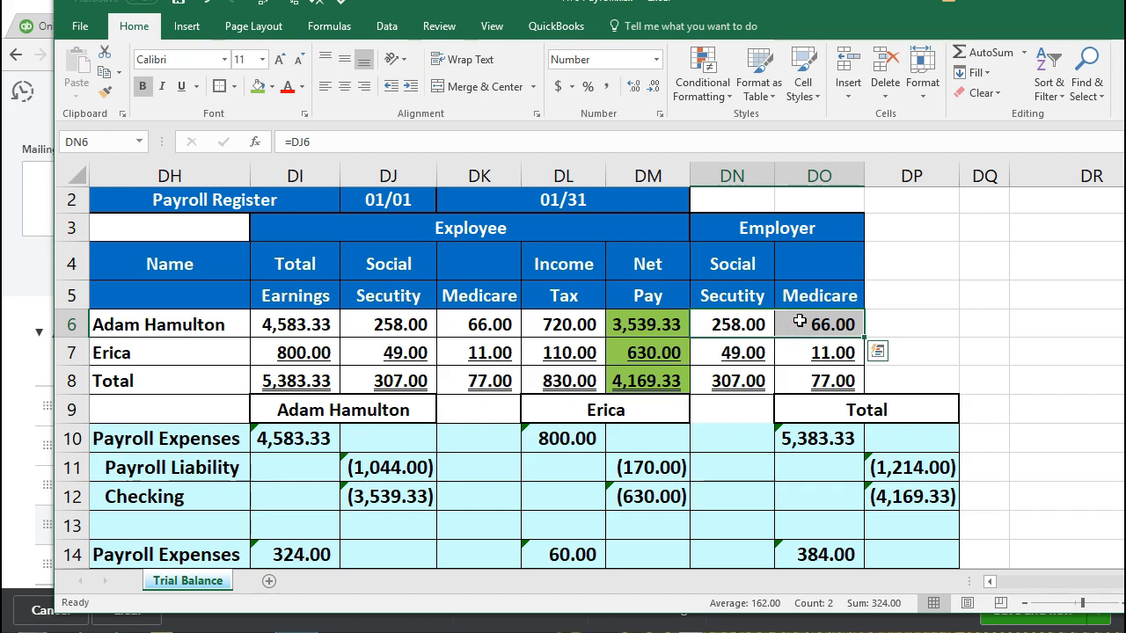
left_click_drag(816, 12, 818, 51)
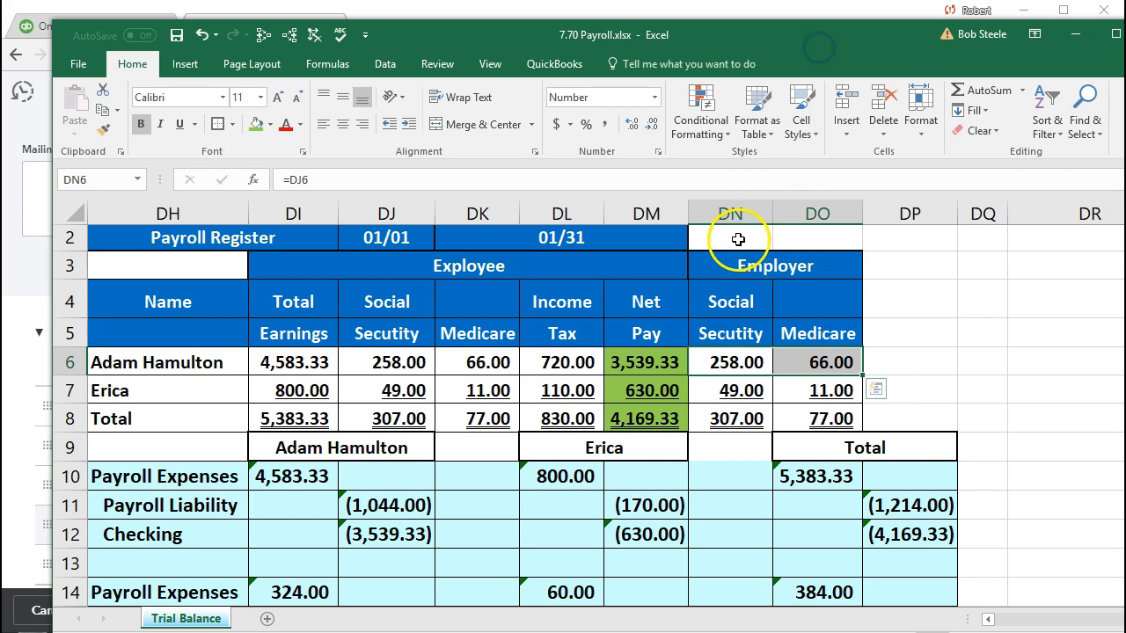
left_click_drag(826, 52, 1125, 52)
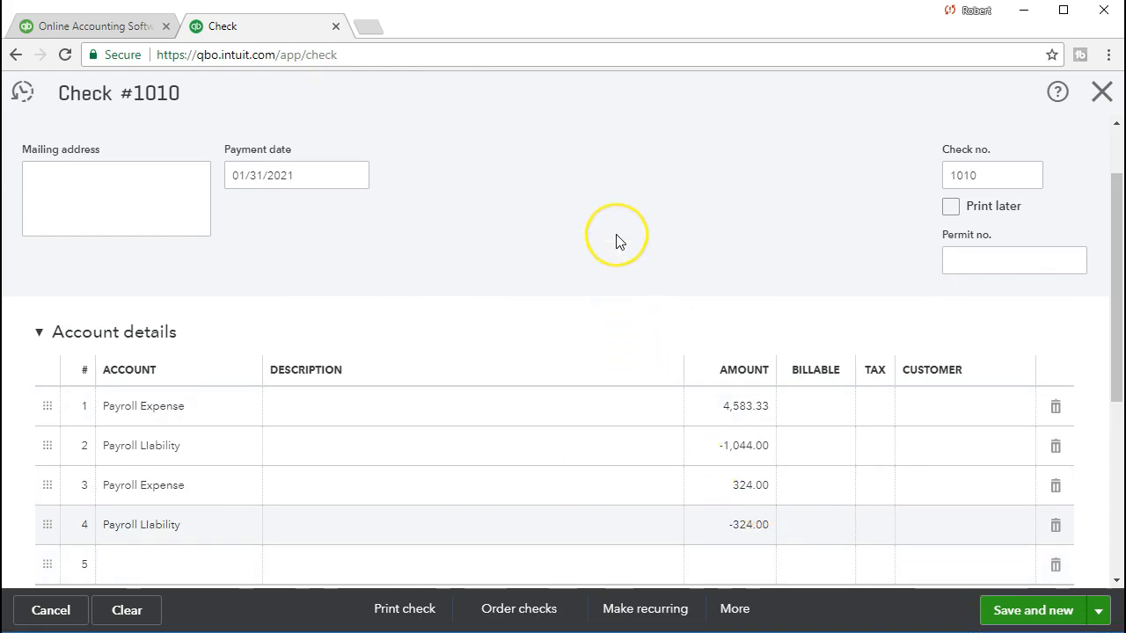
- Save check 1010, then start check 1011 to the second employee, paid from Checking, dated 01/31/2021
scroll(618, 240, "up", 1)
scroll(617, 240, "down", 2)
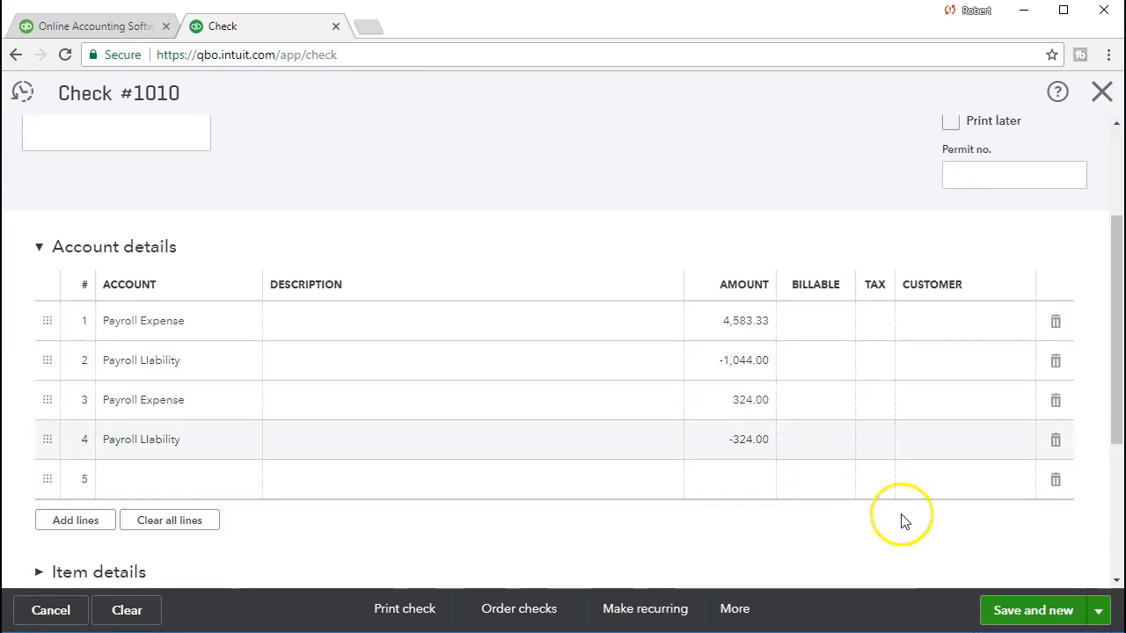
left_click(1014, 611)
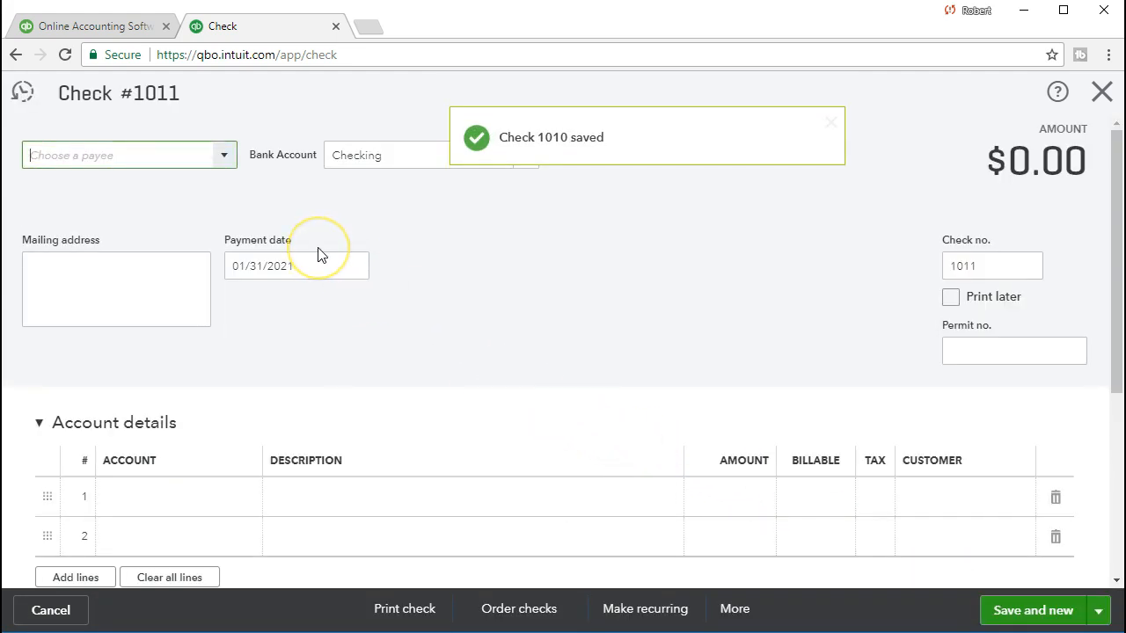
type("Ere")
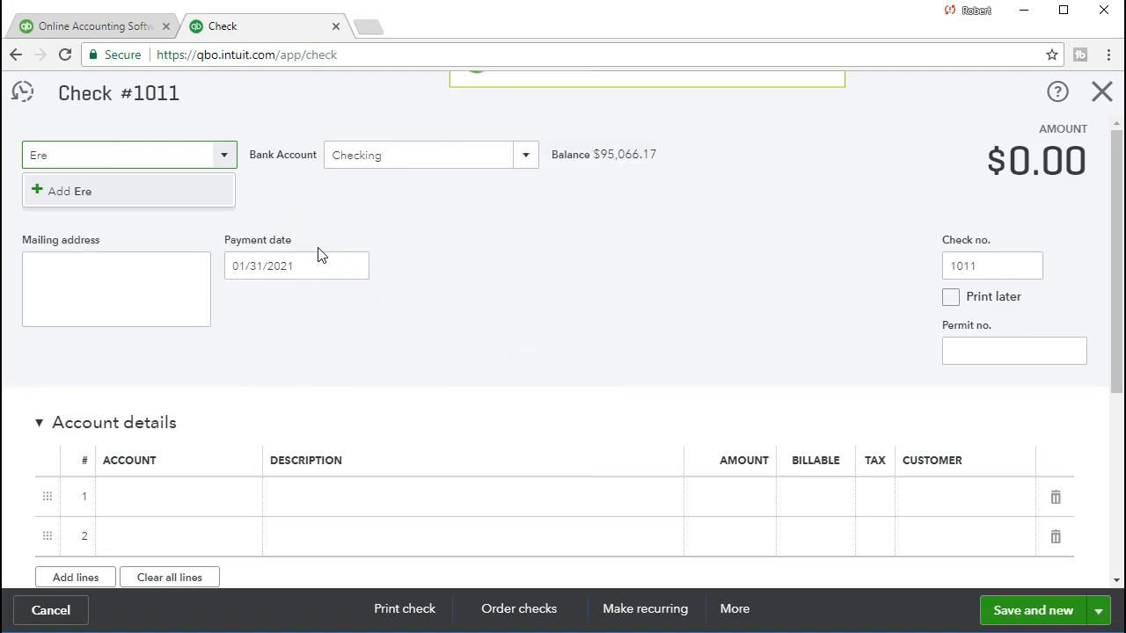
type("i")
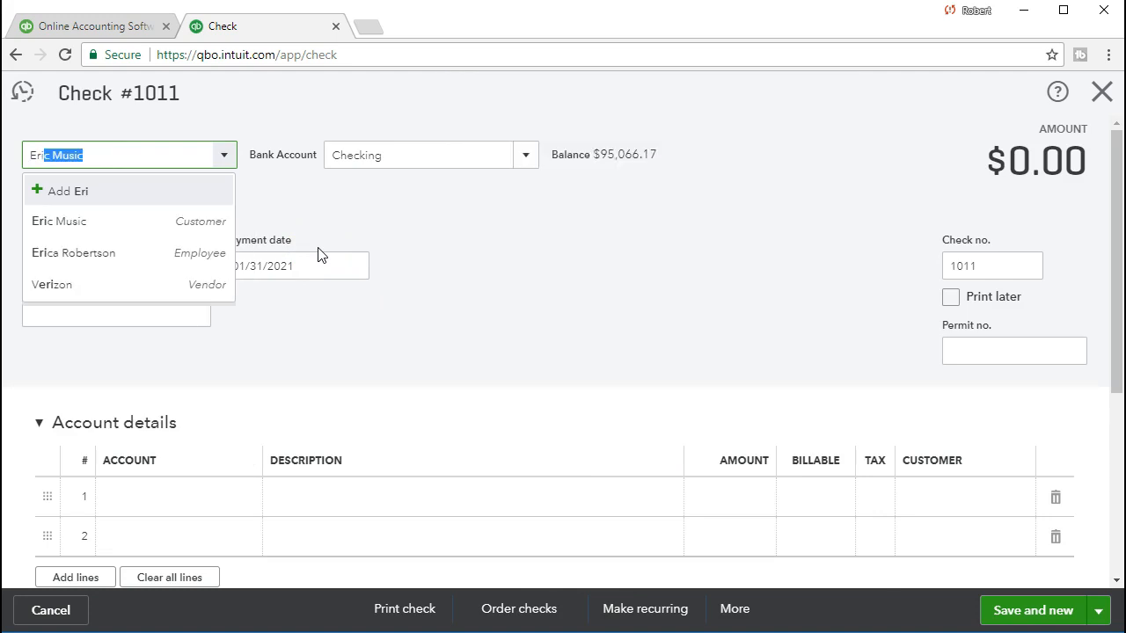
left_click(50, 255)
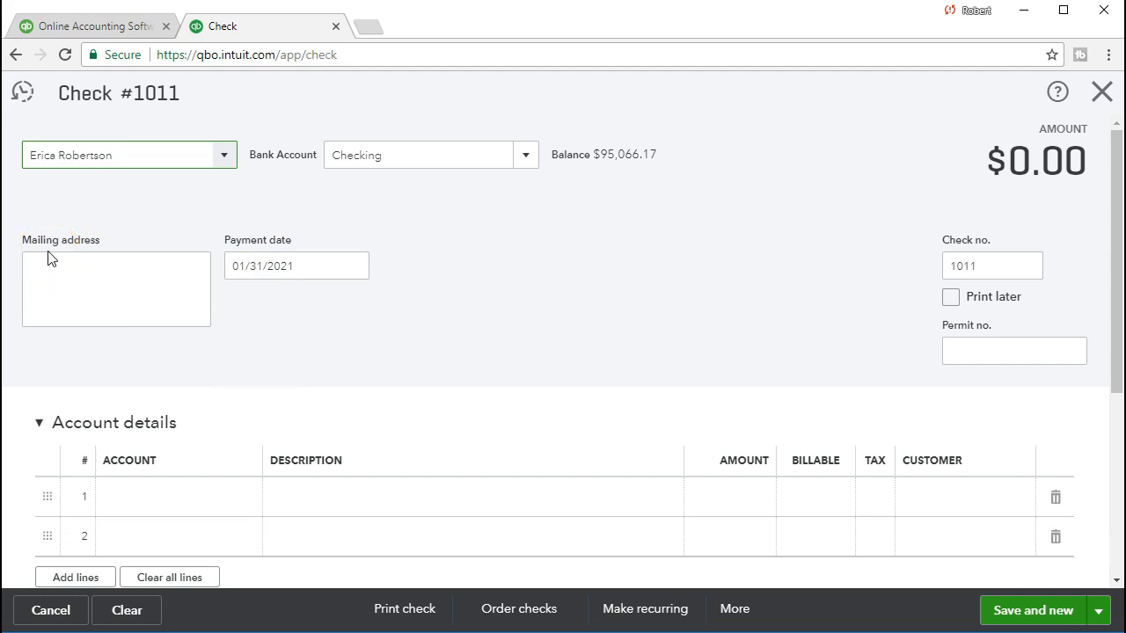
key("Tab")
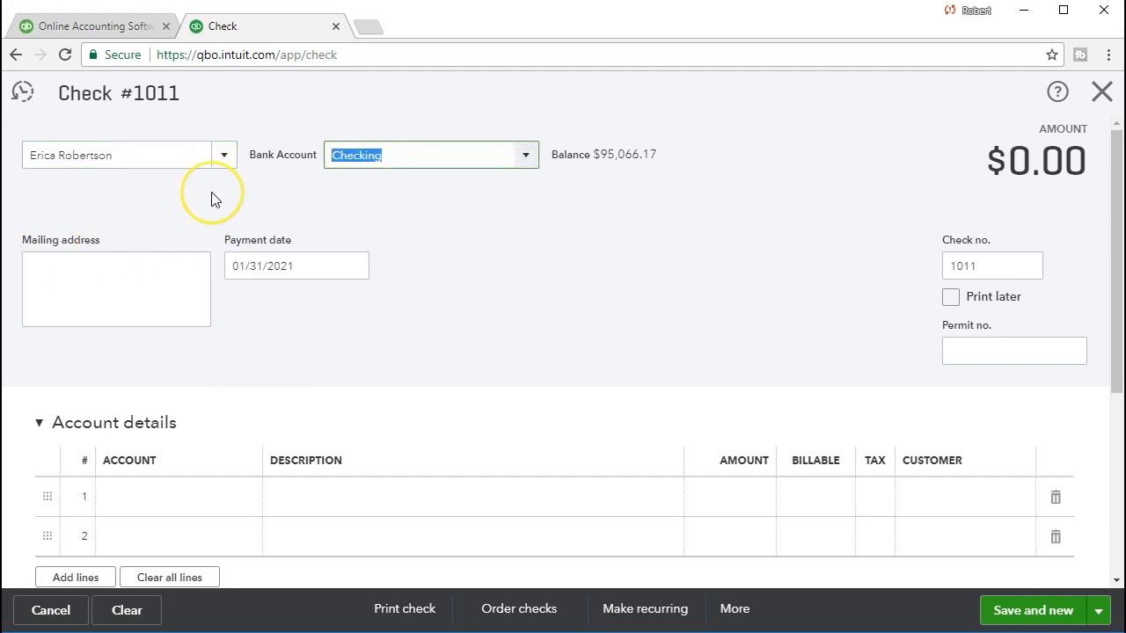
key("Tab")
key("Tab")
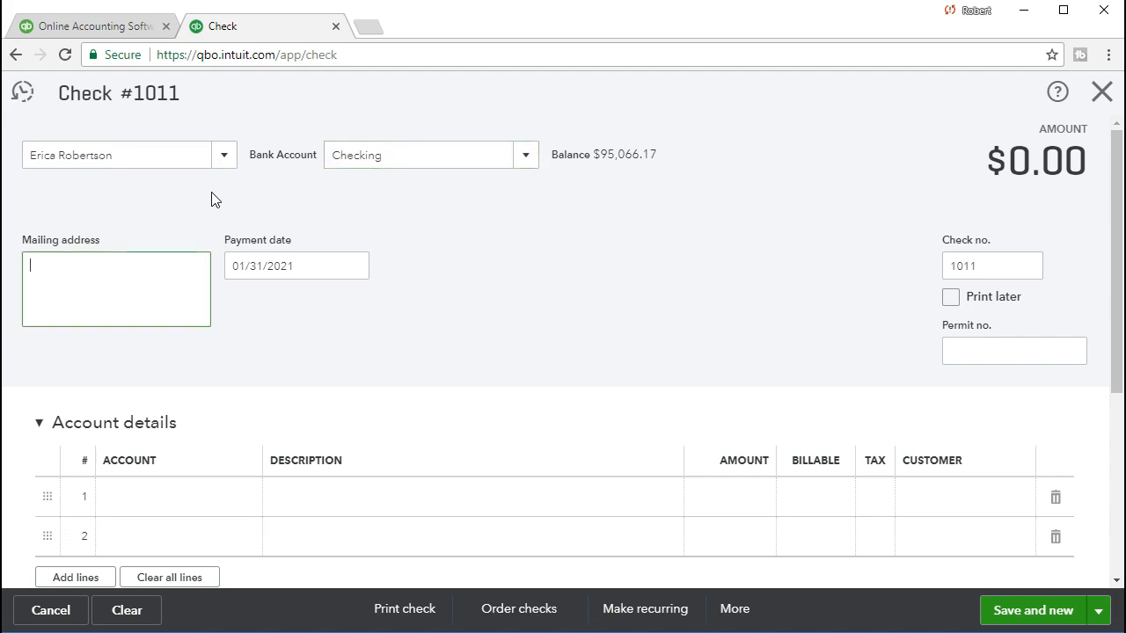
key("Tab")
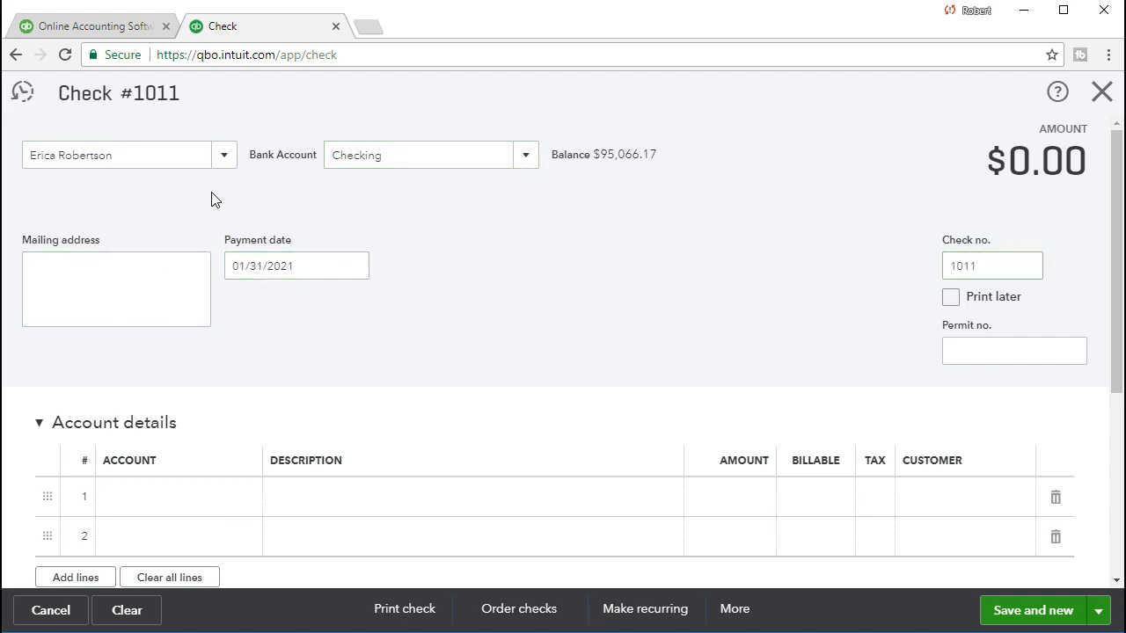
key("Tab")
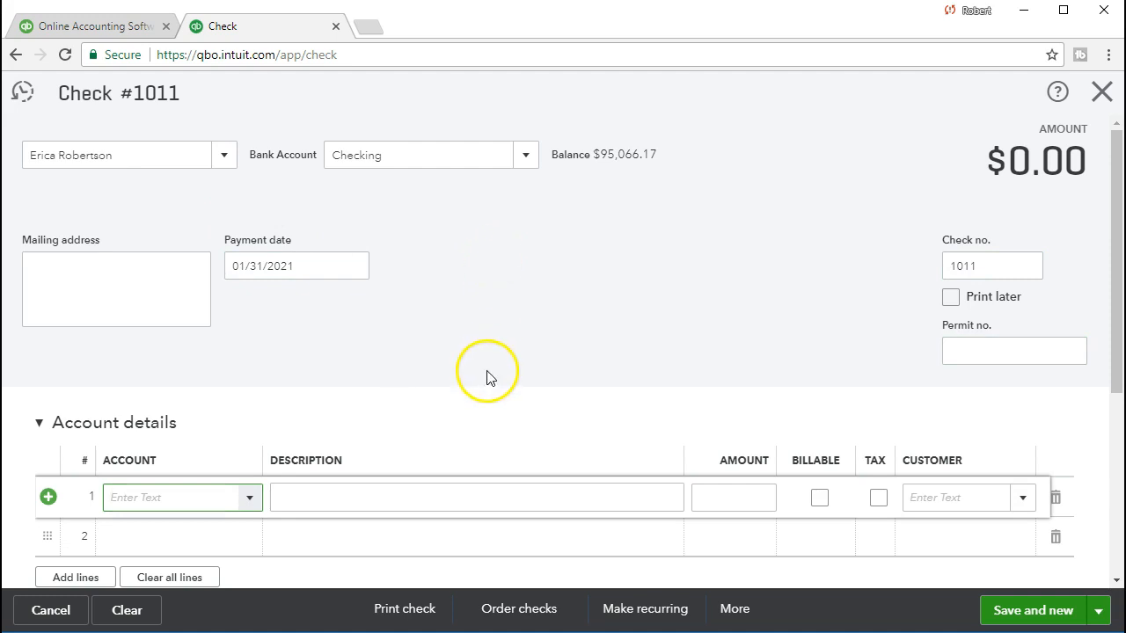
- Put Payroll Expense on line 1 and add a Payroll Liability line of -170.00, totaling $630.00
type("Payroll Expense")
key("Tab")
key("Tab")
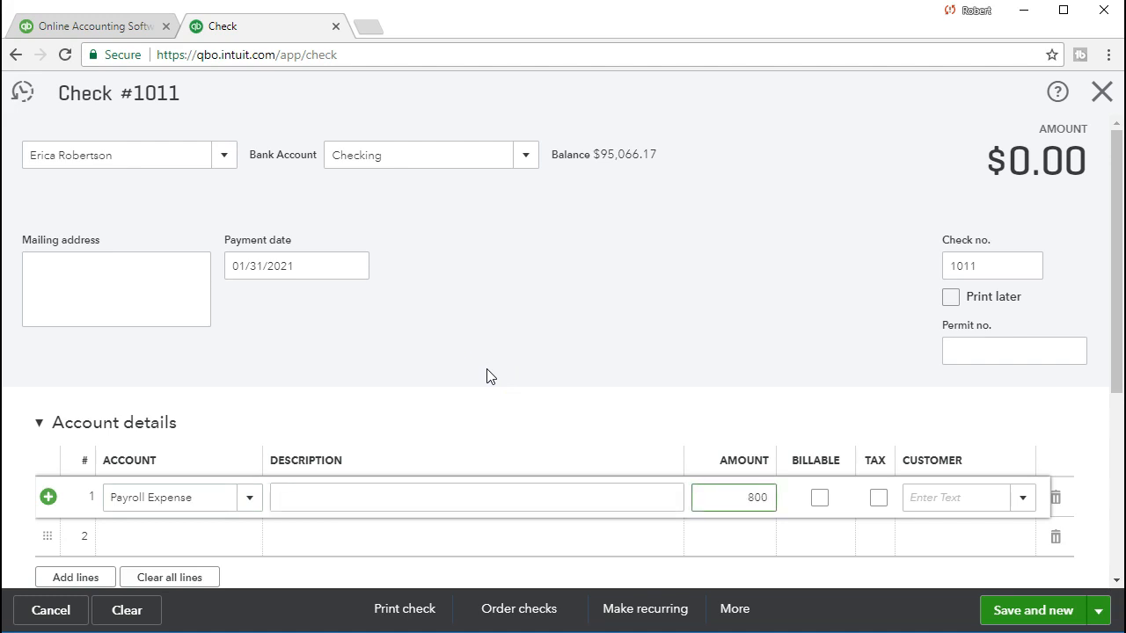
scroll(299, 447, "down", 1)
left_click(202, 465)
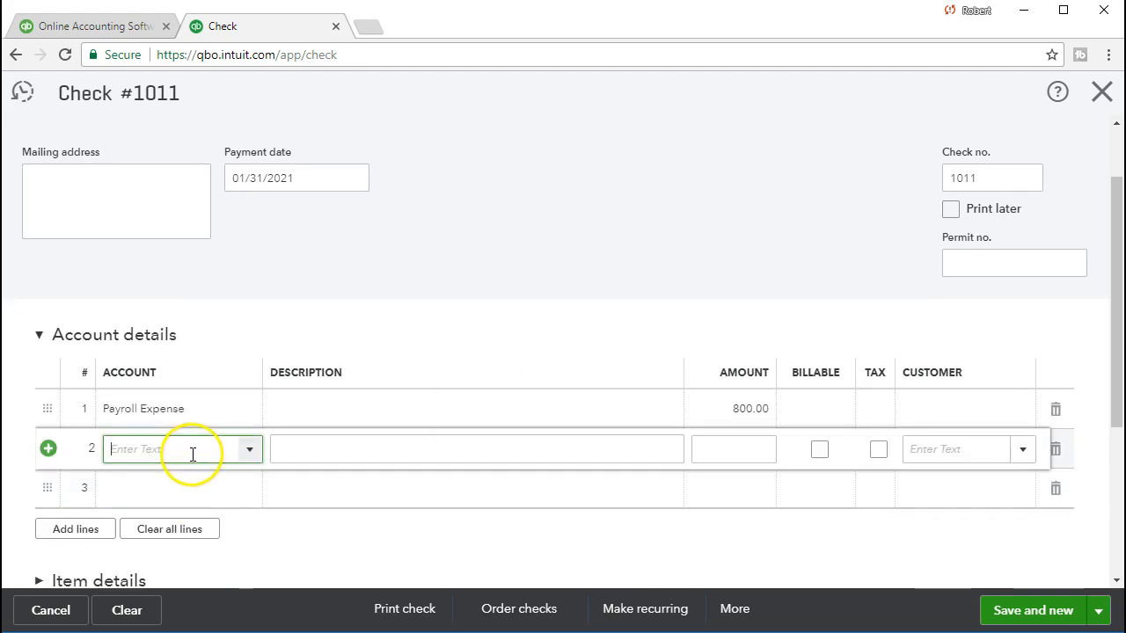
type("Payroll Lia")
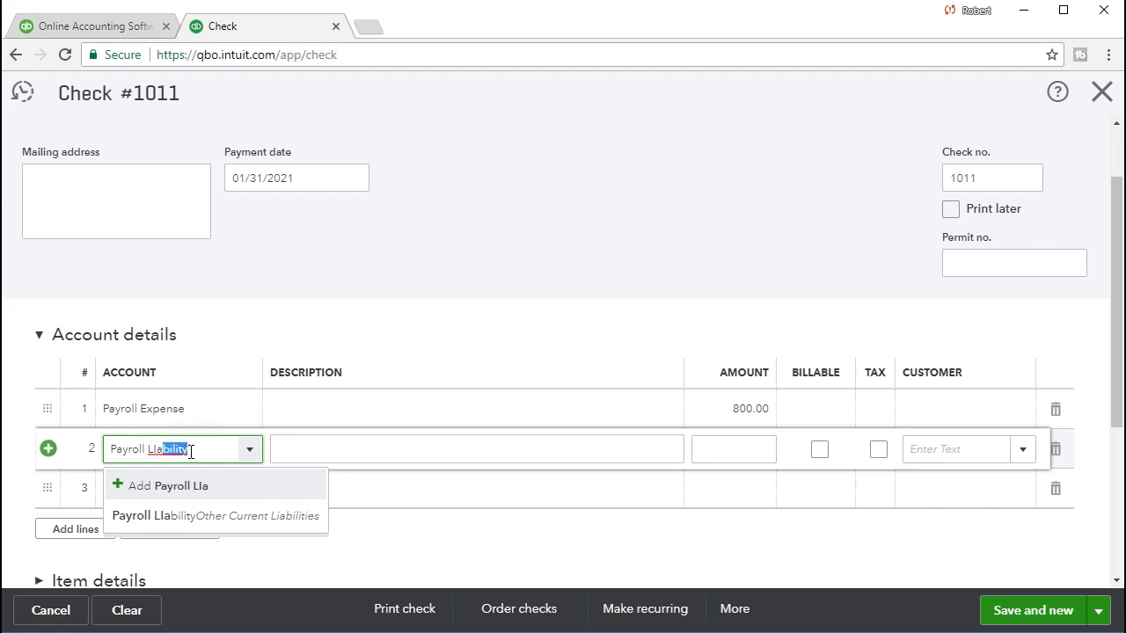
left_click(202, 516)
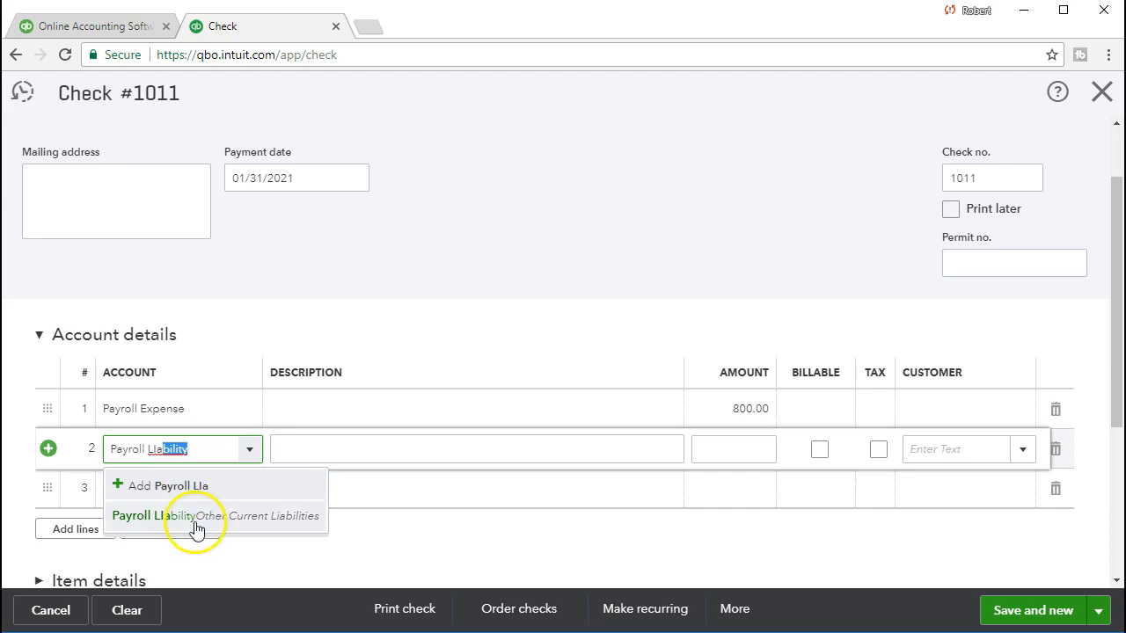
key("Tab")
key("Tab")
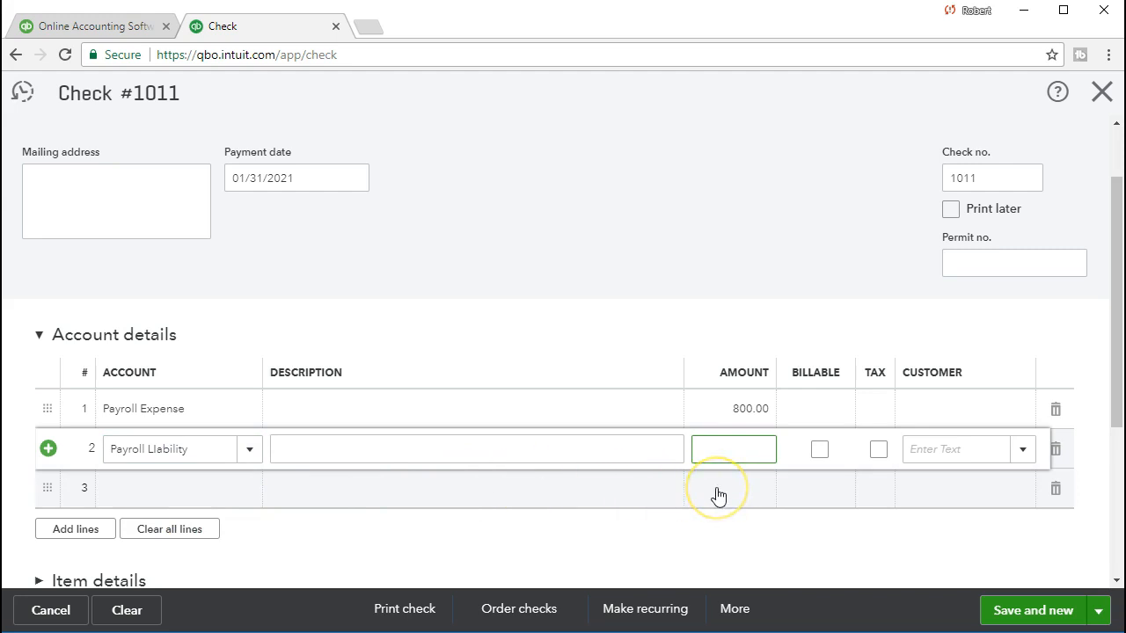
type("-")
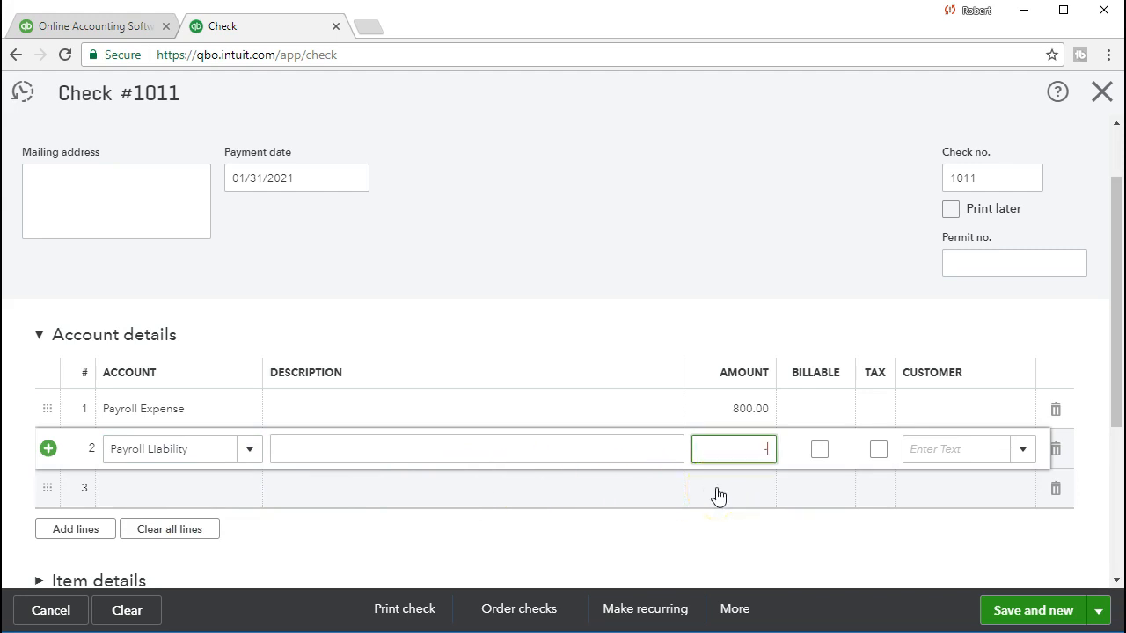
type("170.00")
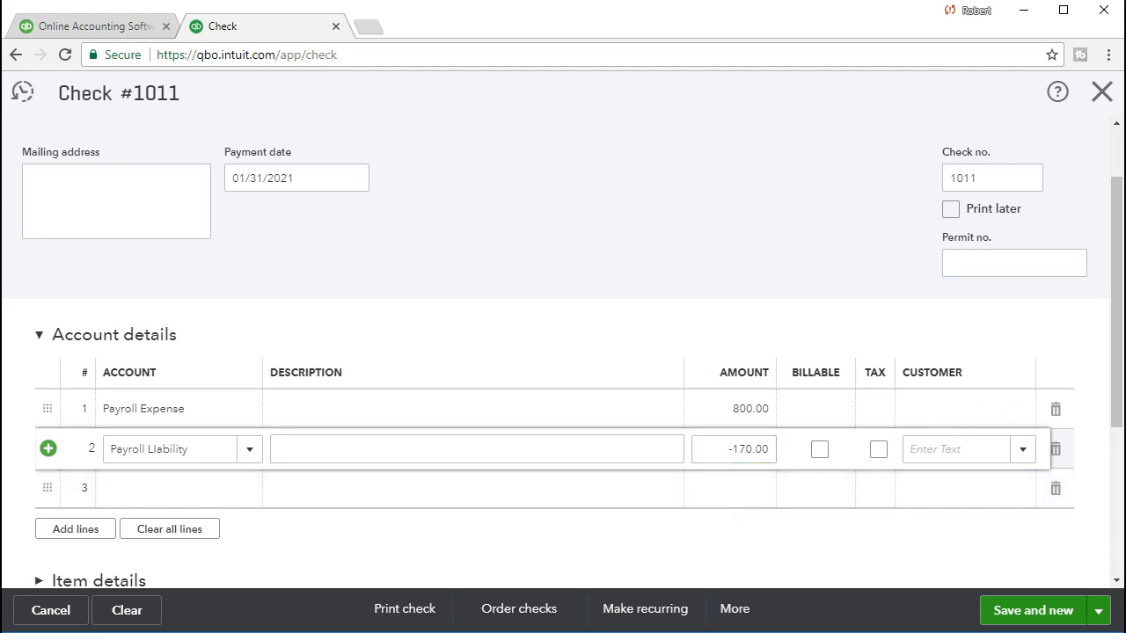
left_click_drag(1115, 311, 1090, 226)
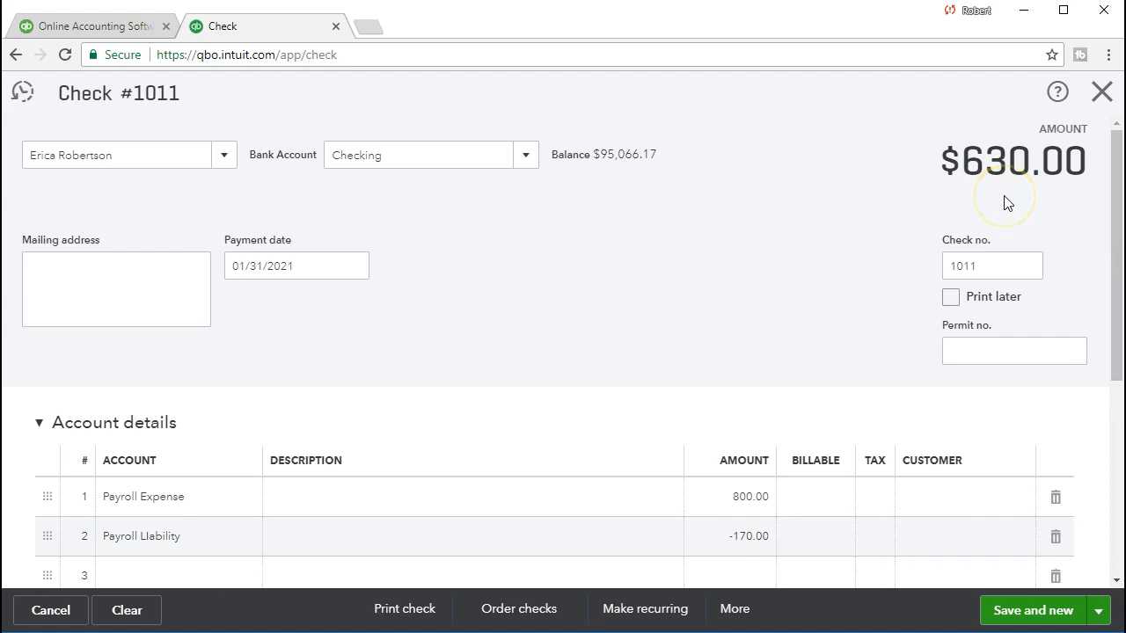
left_click_drag(1115, 155, 1107, 275)
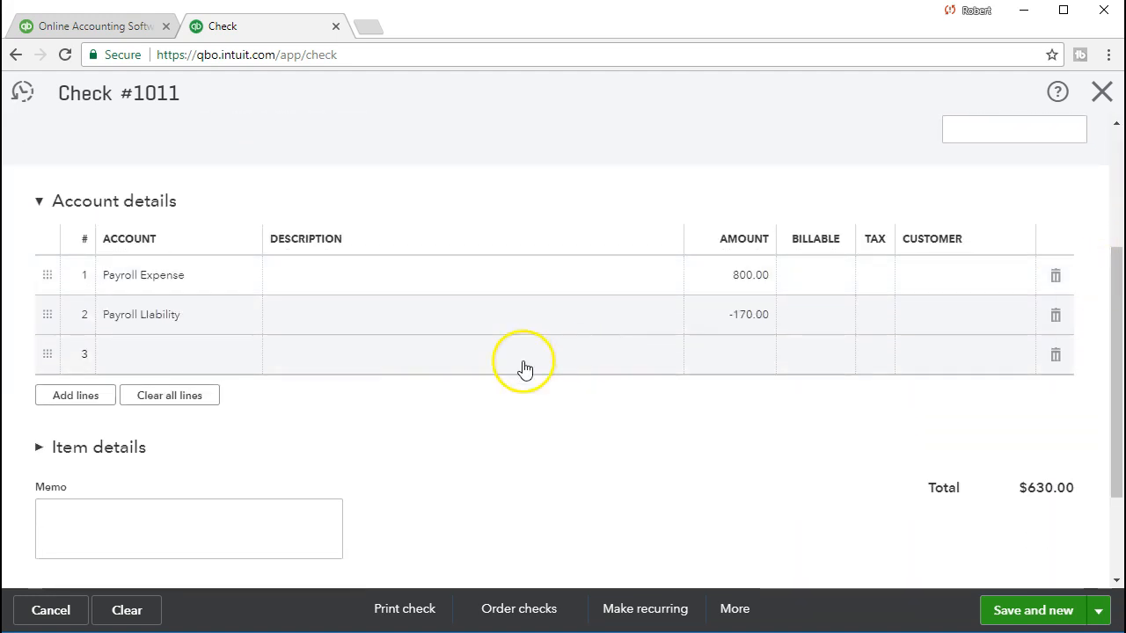
left_click(169, 355)
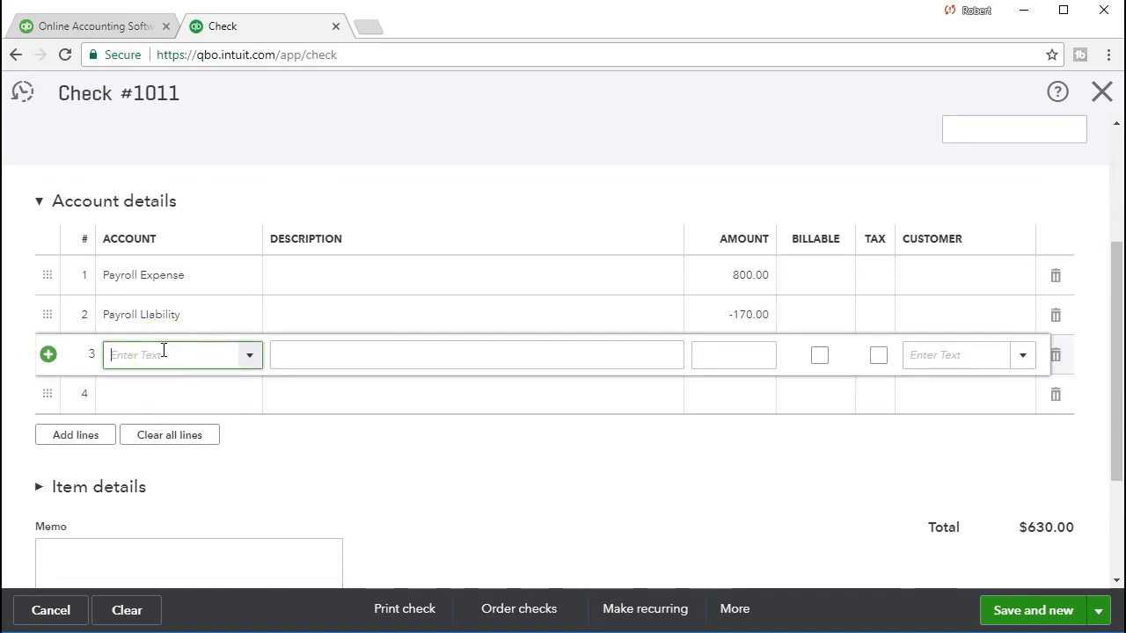
- Add a Payroll Expense line of 60.00 as line 3 of check 1011
type("Pa")
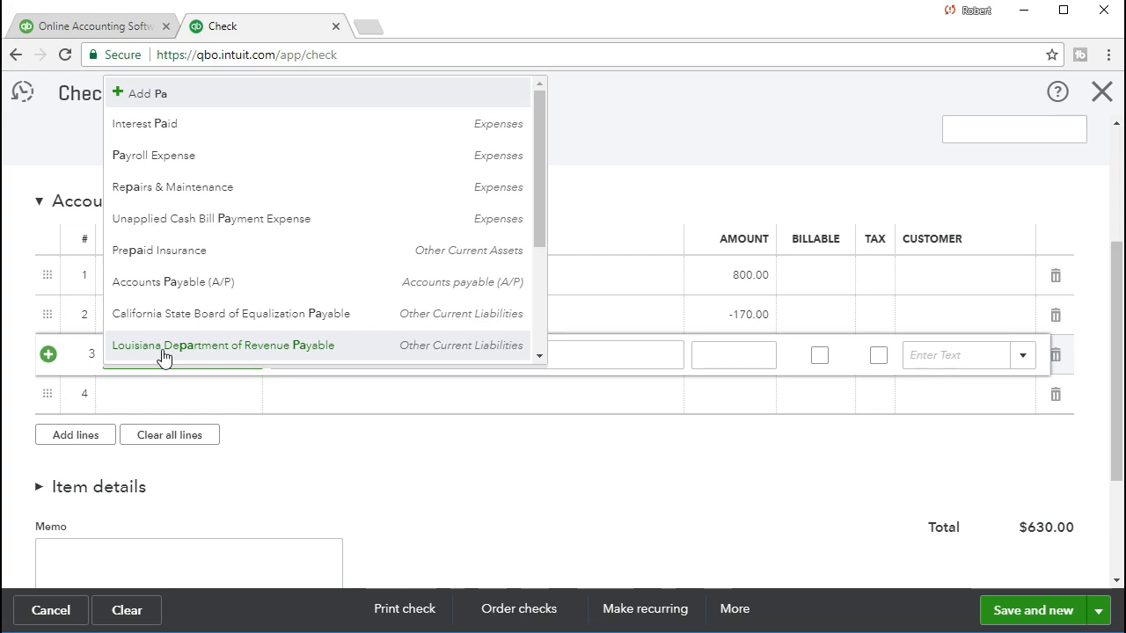
type("yroll")
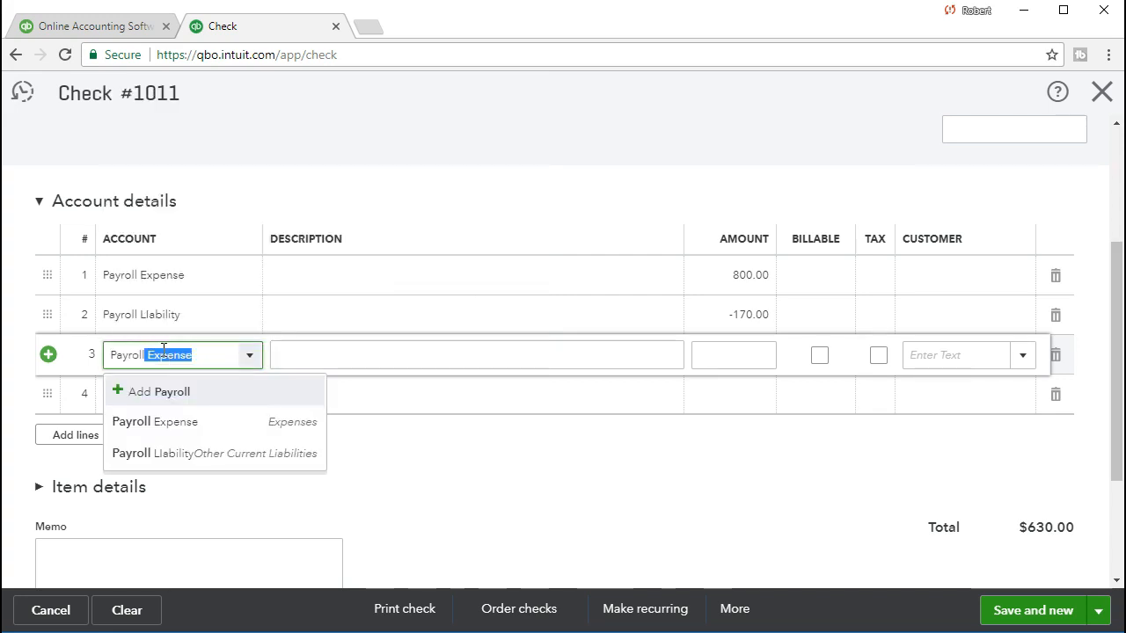
key("Tab")
key("Tab")
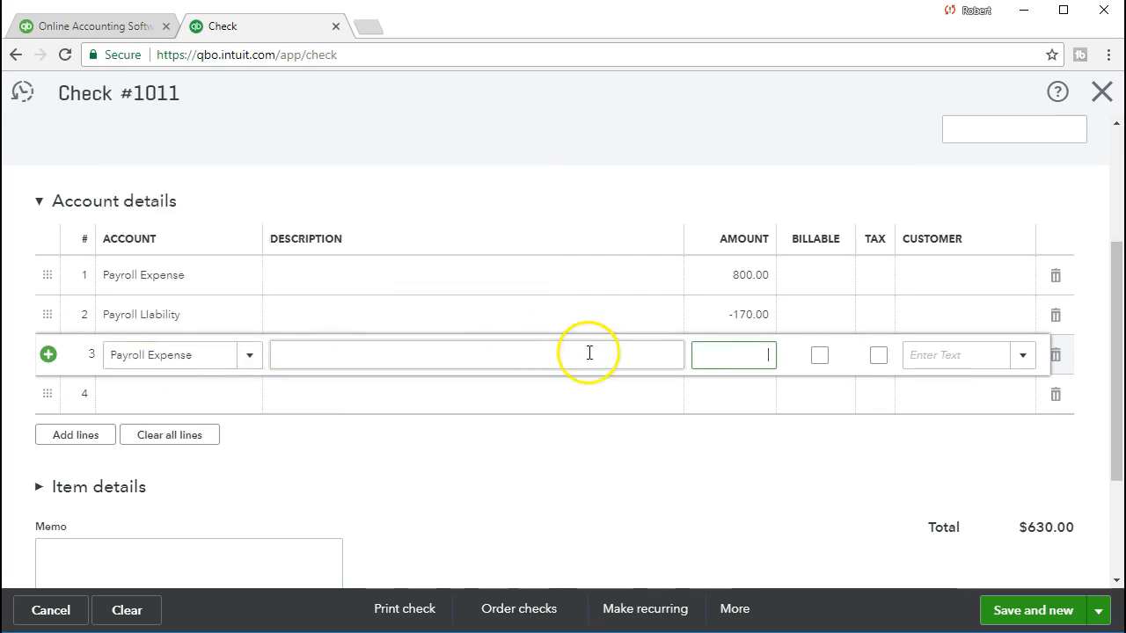
type("60")
left_click(167, 395)
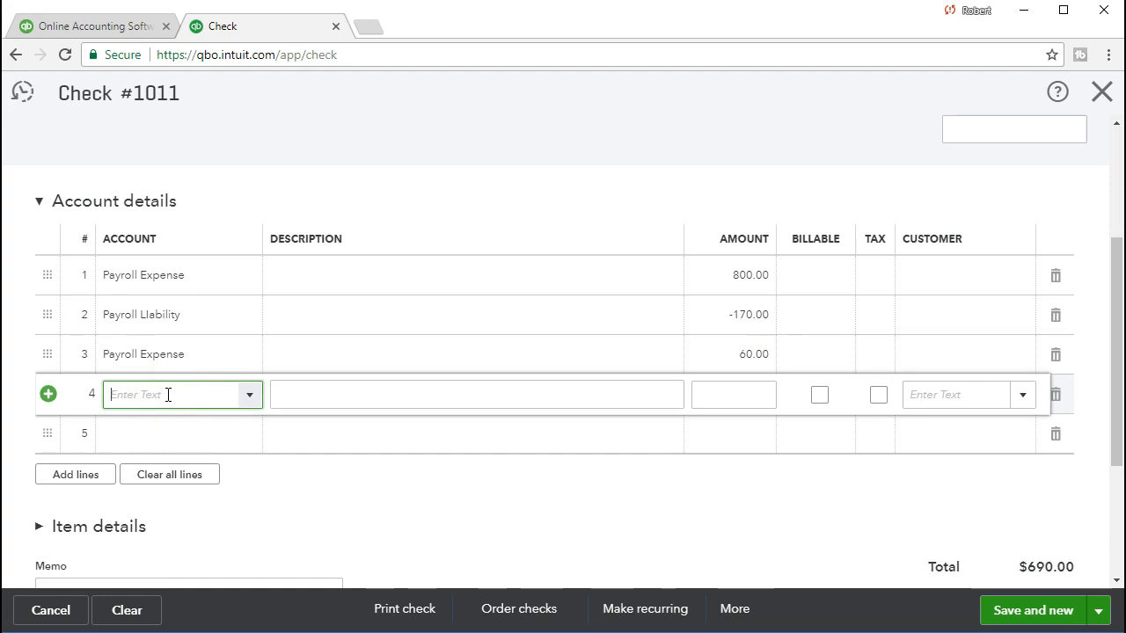
- Add a Payroll Liability line of -60.00 as line 4
type("Oatri=")
key("BackSpace")
key("BackSpace")
key("BackSpace")
key("BackSpace")
type("Payroll")
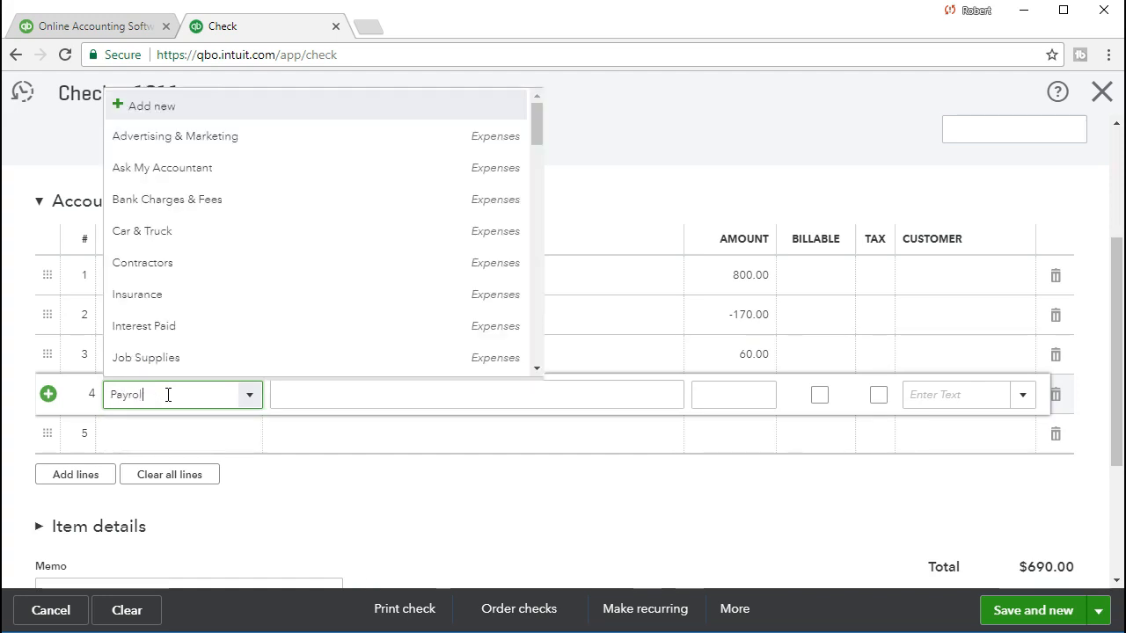
type(" Liability")
left_click(163, 463)
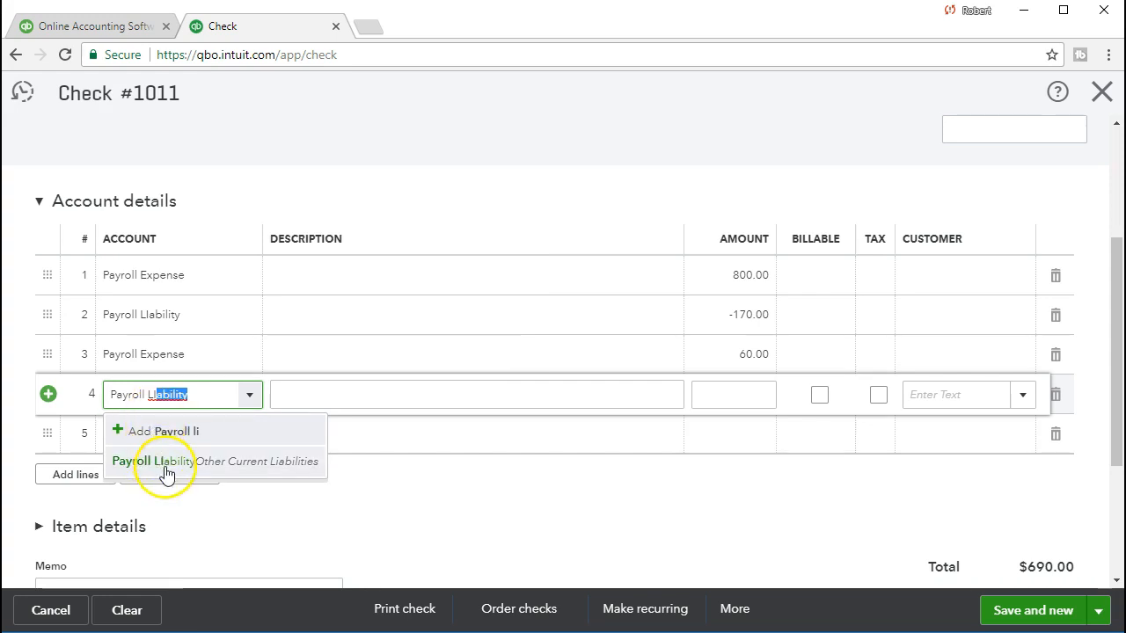
key("Tab")
key("Tab")
type("-60")
left_click(201, 444)
- Save check 1011 and close the blank new check form
scroll(482, 443, "up", 1)
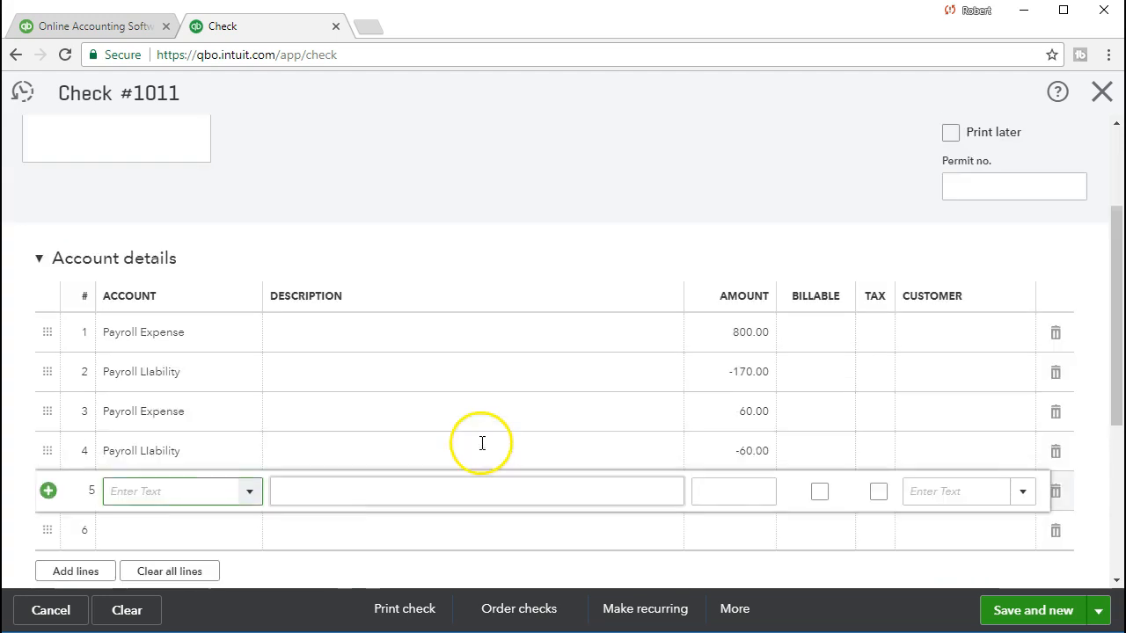
scroll(482, 443, "up", 3)
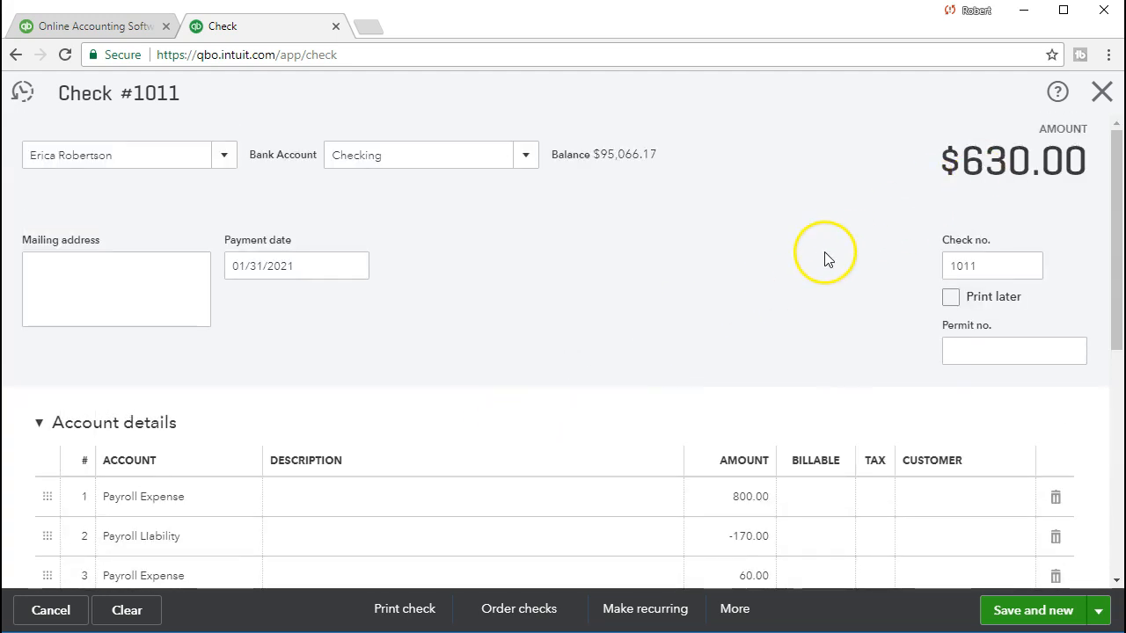
scroll(825, 259, "down", 6)
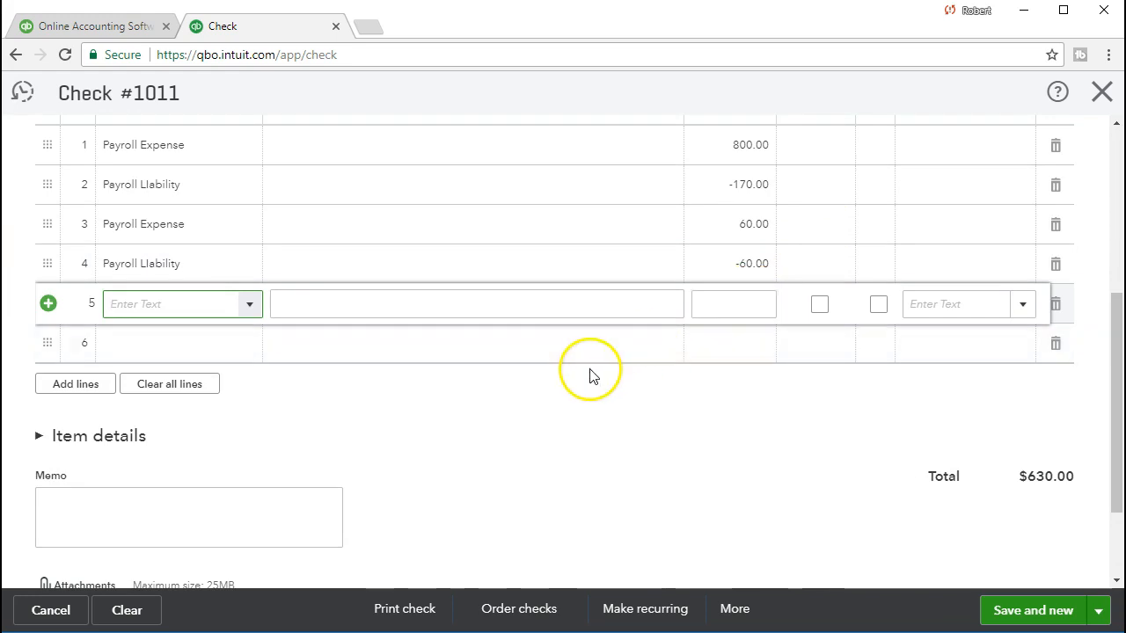
scroll(589, 376, "up", 2)
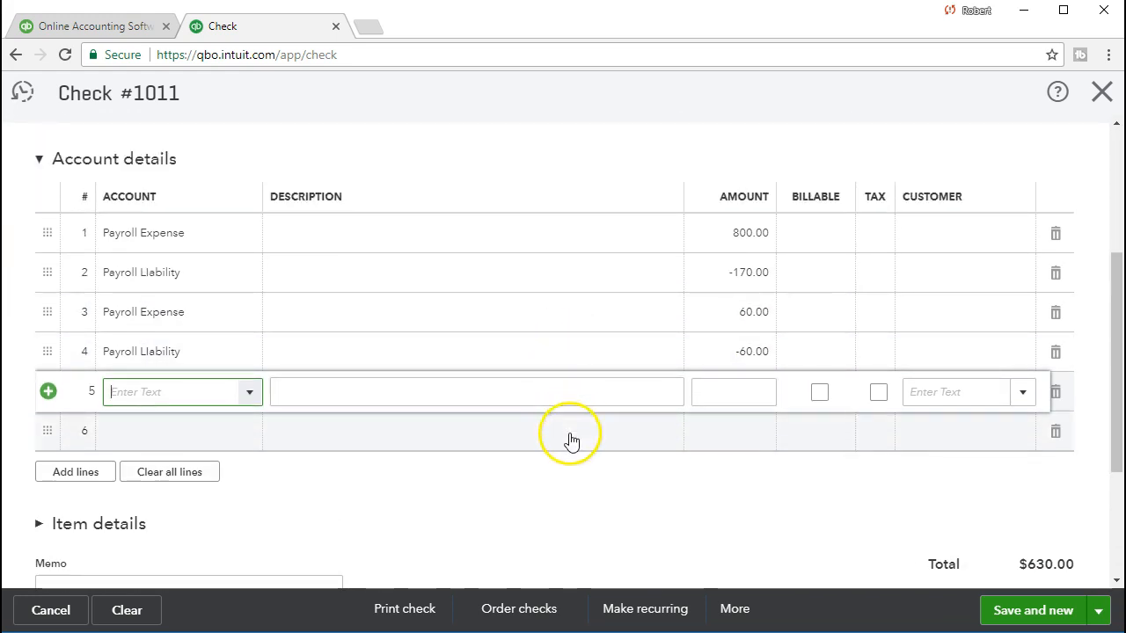
left_click(1000, 614)
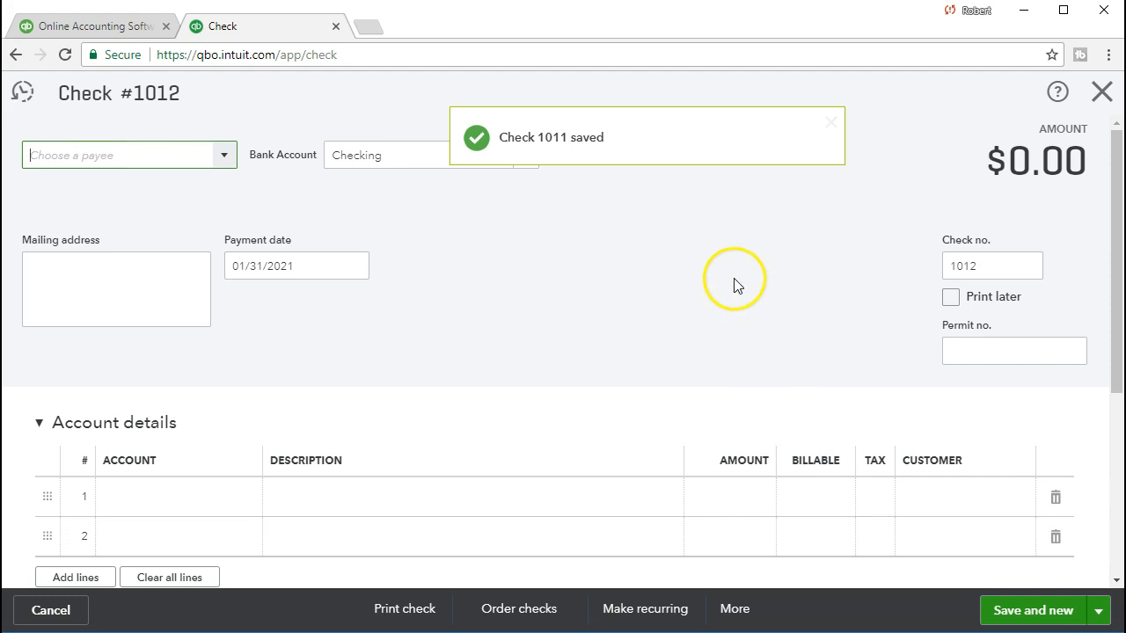
left_click(1102, 92)
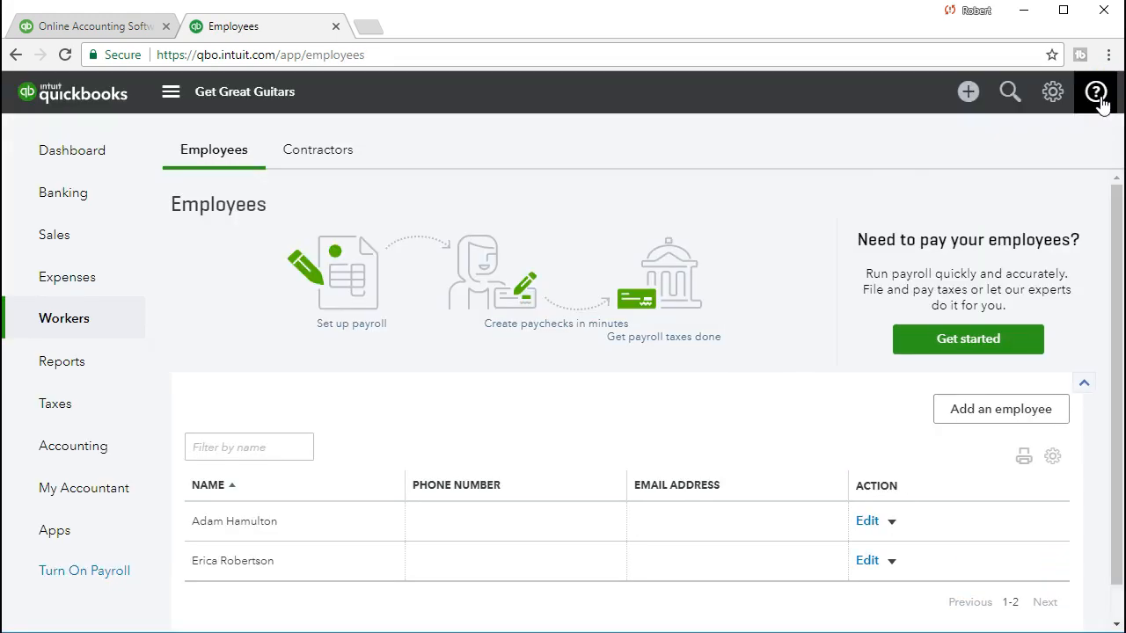
left_click(64, 369)
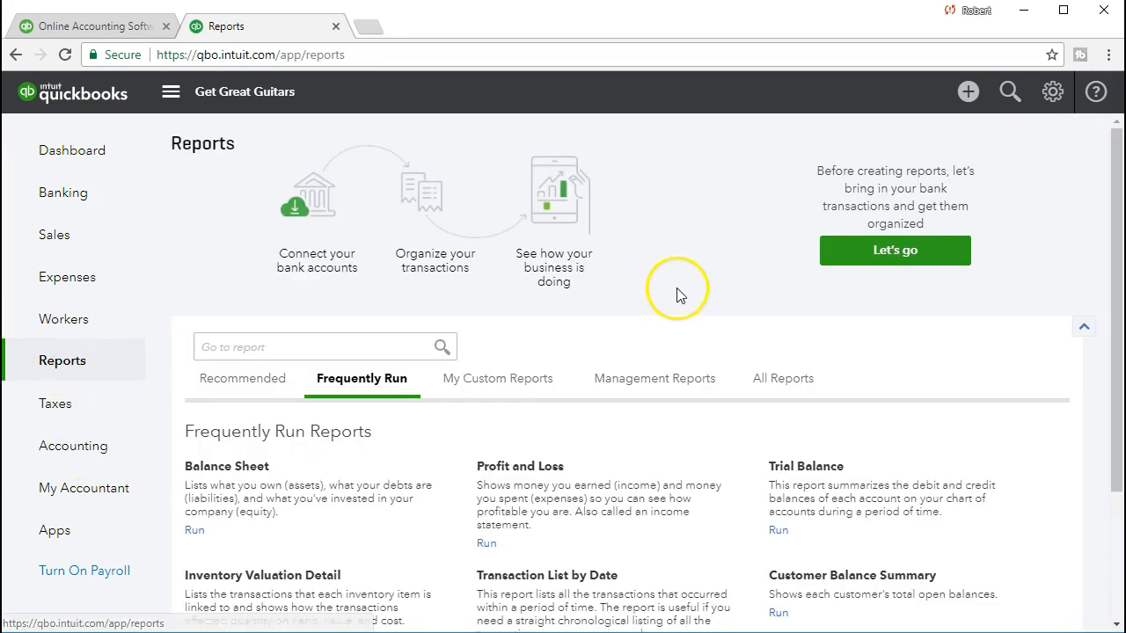
- Open the Balance Sheet and run it for 01/01/2021 through 01/31/2021
left_click(369, 348)
type("B")
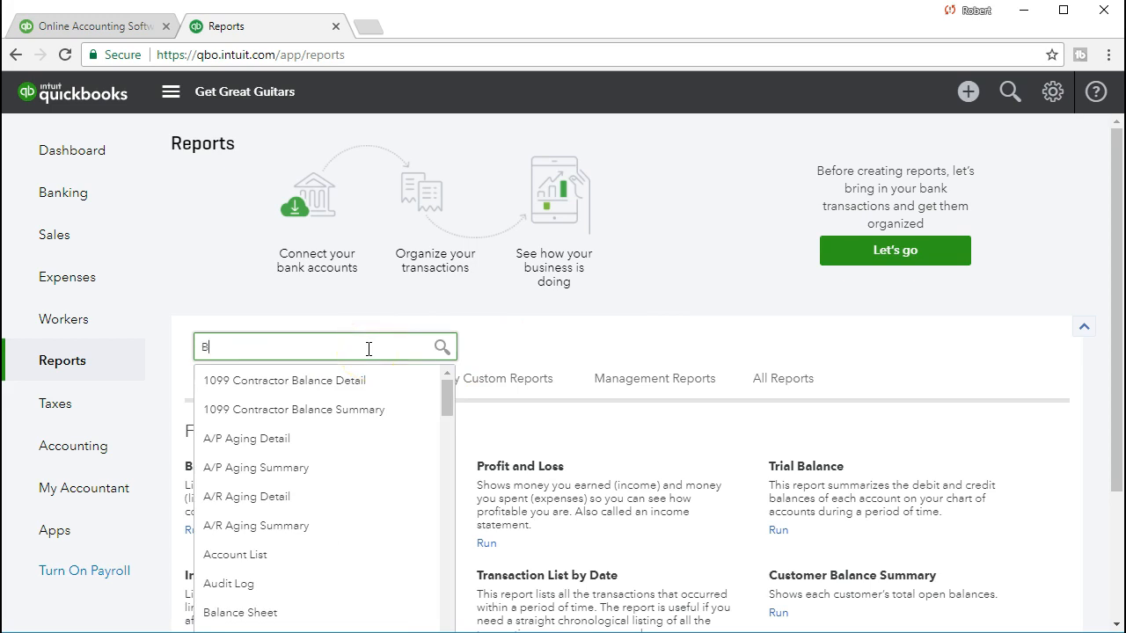
type("alance shee")
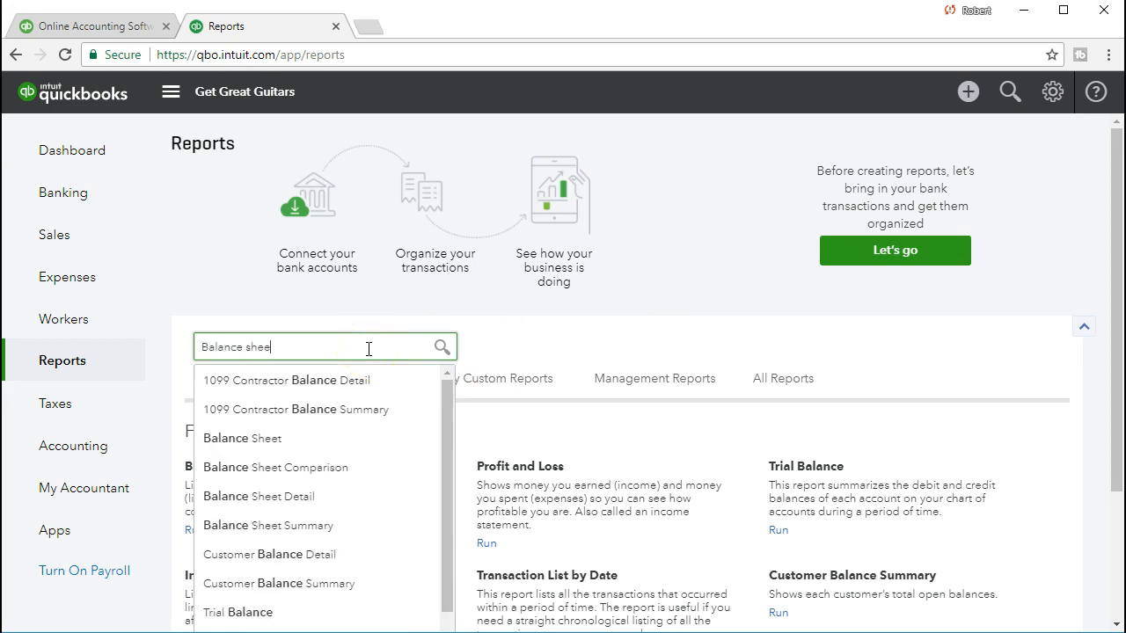
type("t")
left_click(278, 378)
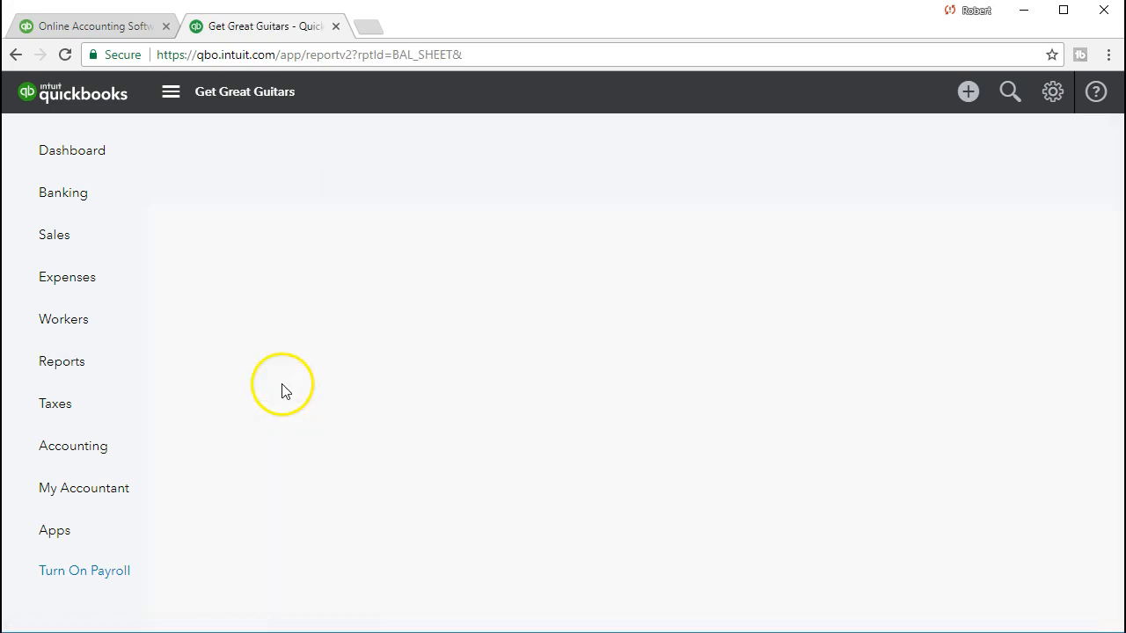
left_click_drag(414, 177, 426, 177)
key("ctrl+a")
type("010121")
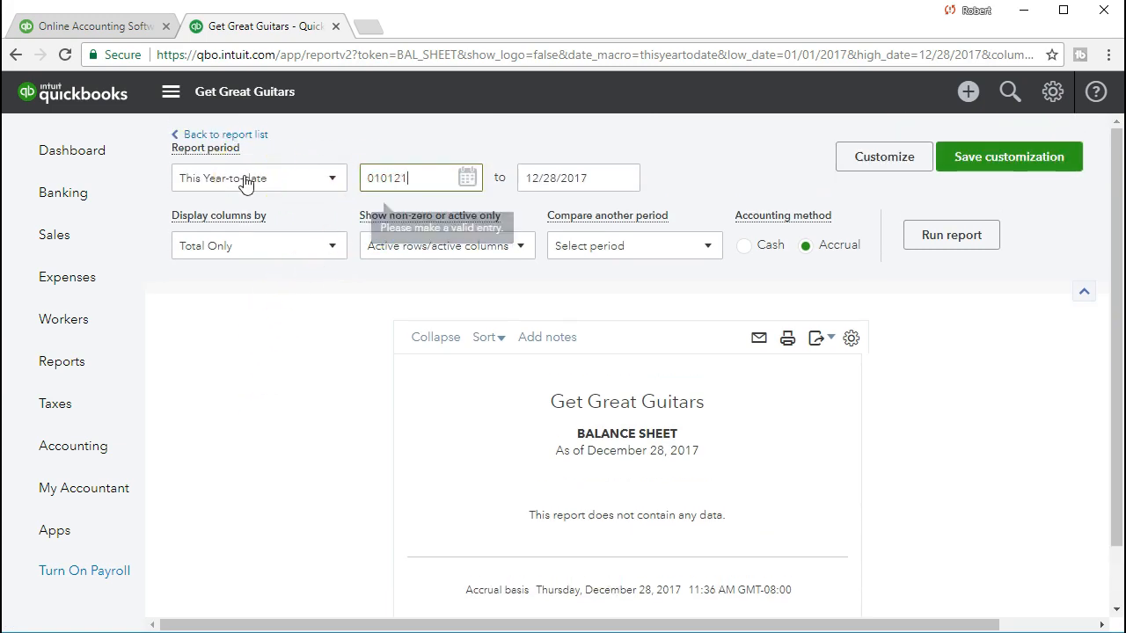
key("Tab")
type("01/31/2021")
key("Tab")
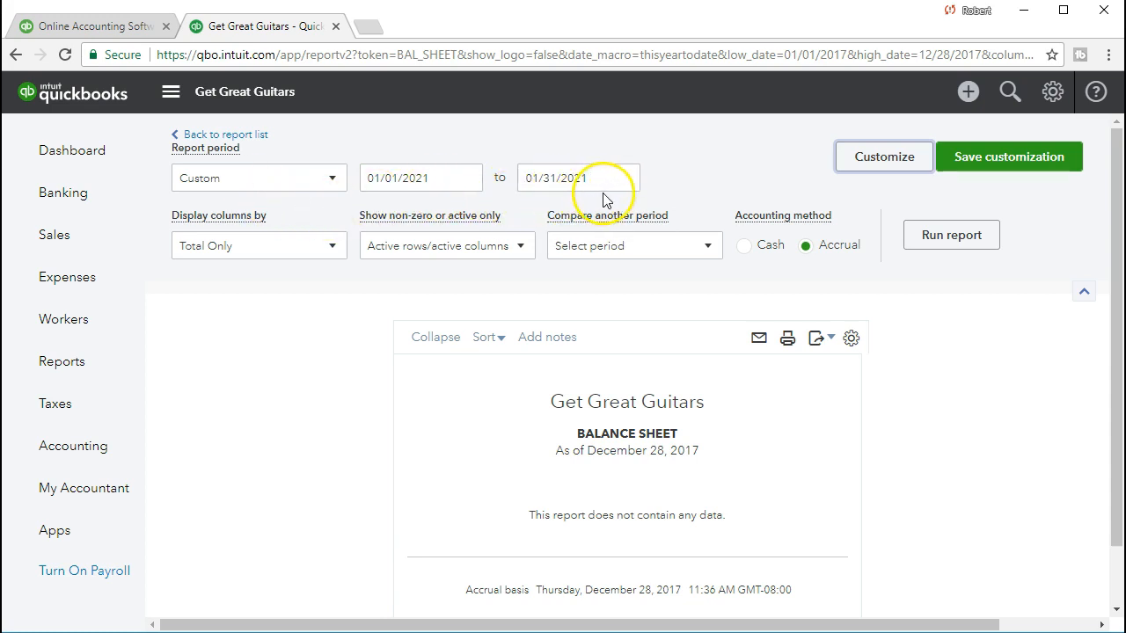
left_click(924, 246)
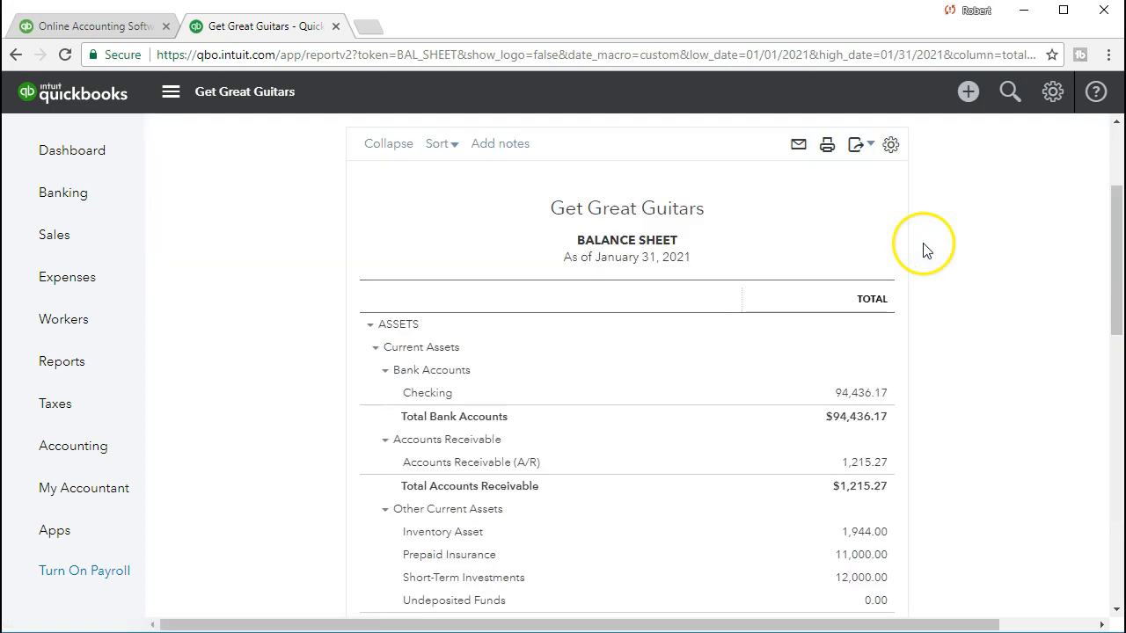
- Drill into the Checking balance to list its January 2021 transactions
scroll(938, 364, "down", 1)
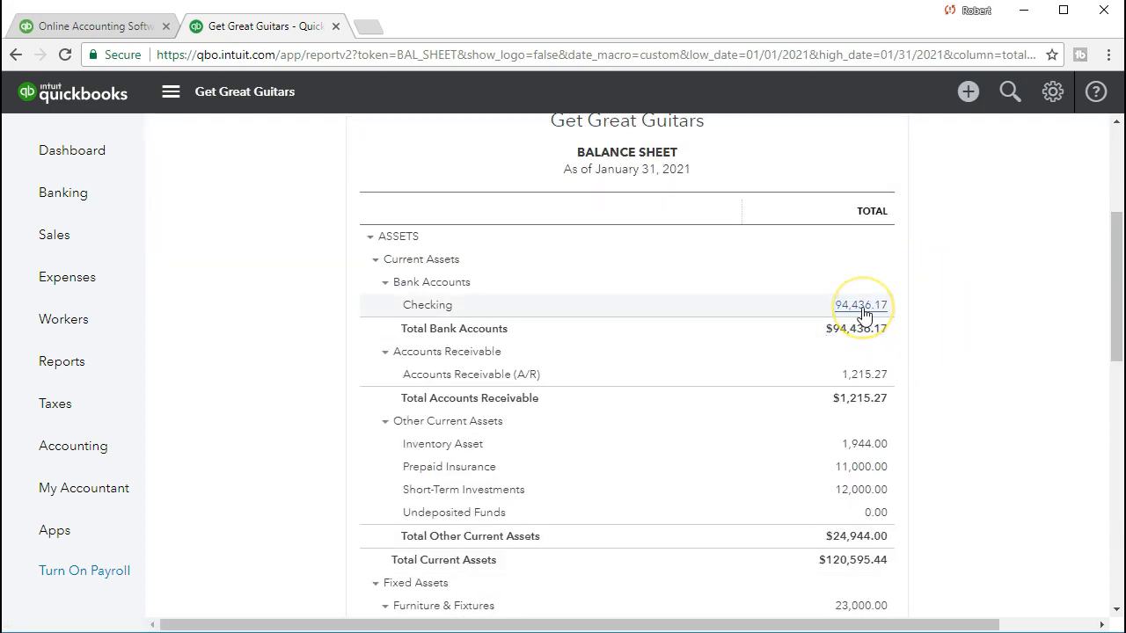
left_click(861, 306)
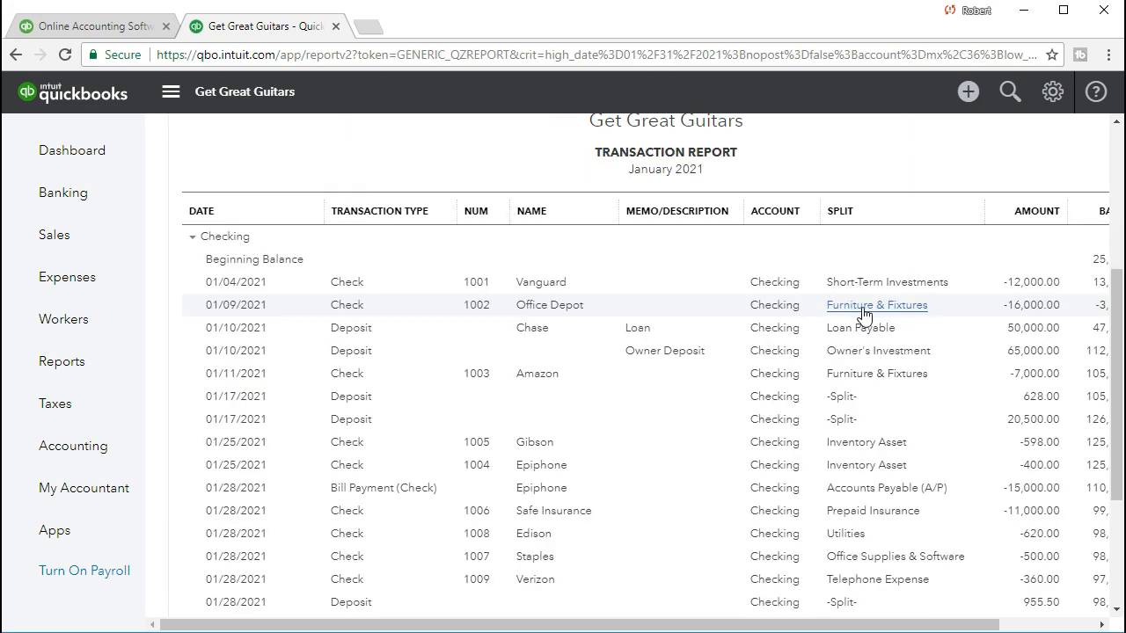
scroll(864, 315, "down", 3)
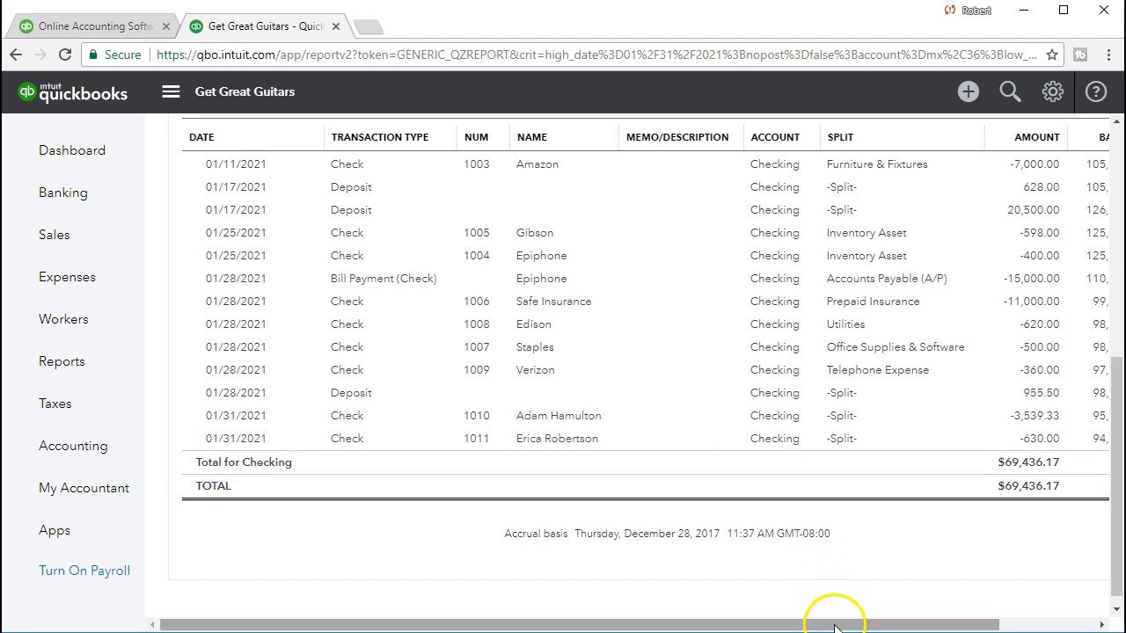
left_click_drag(830, 623, 867, 623)
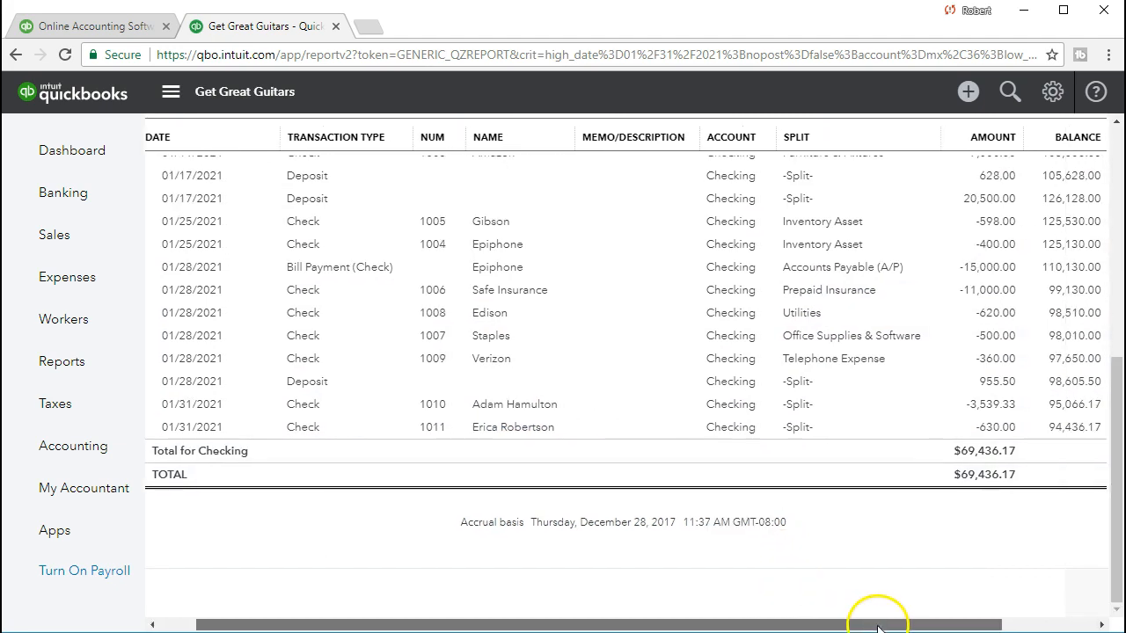
- Open check 1010 to review its payroll lines, then close it and return to the Checking report
left_click(991, 406)
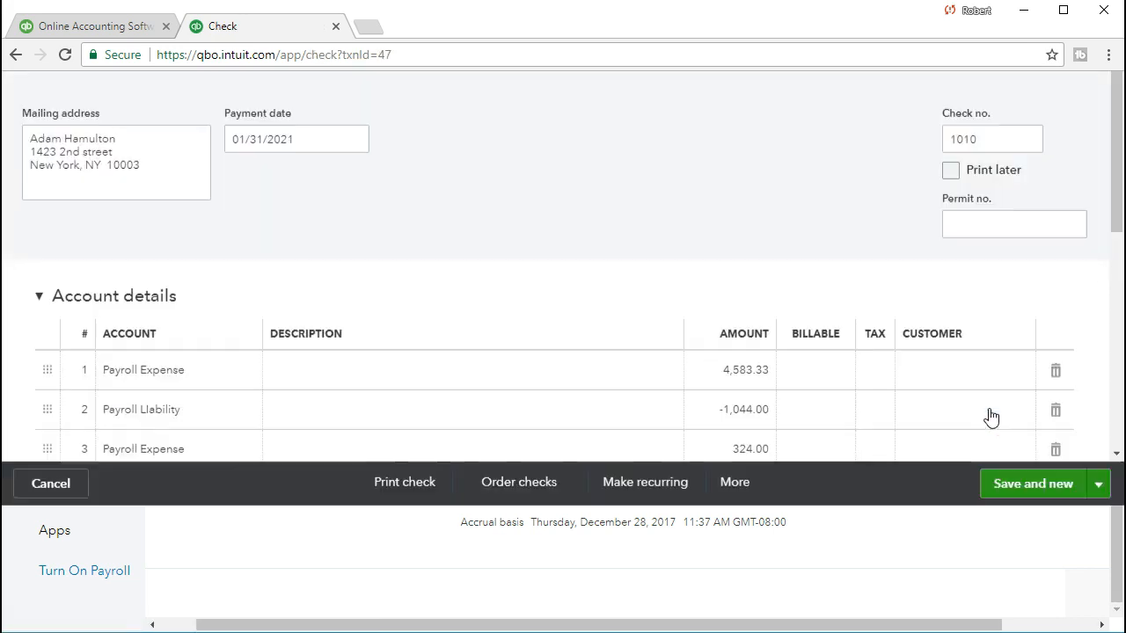
scroll(654, 326, "down", 2)
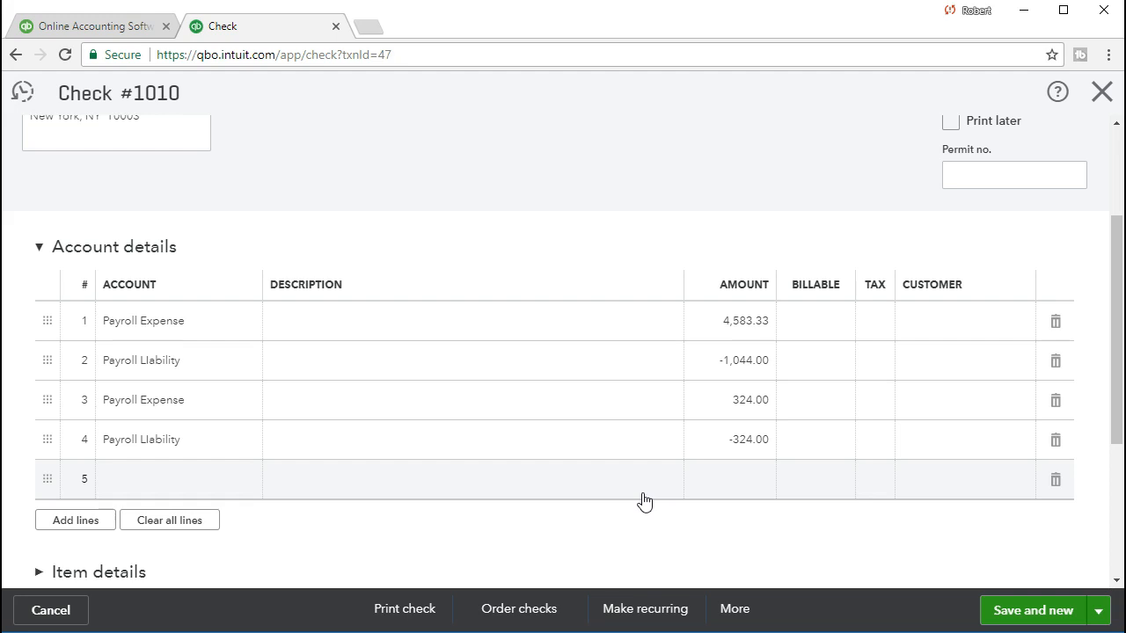
scroll(644, 501, "up", 2)
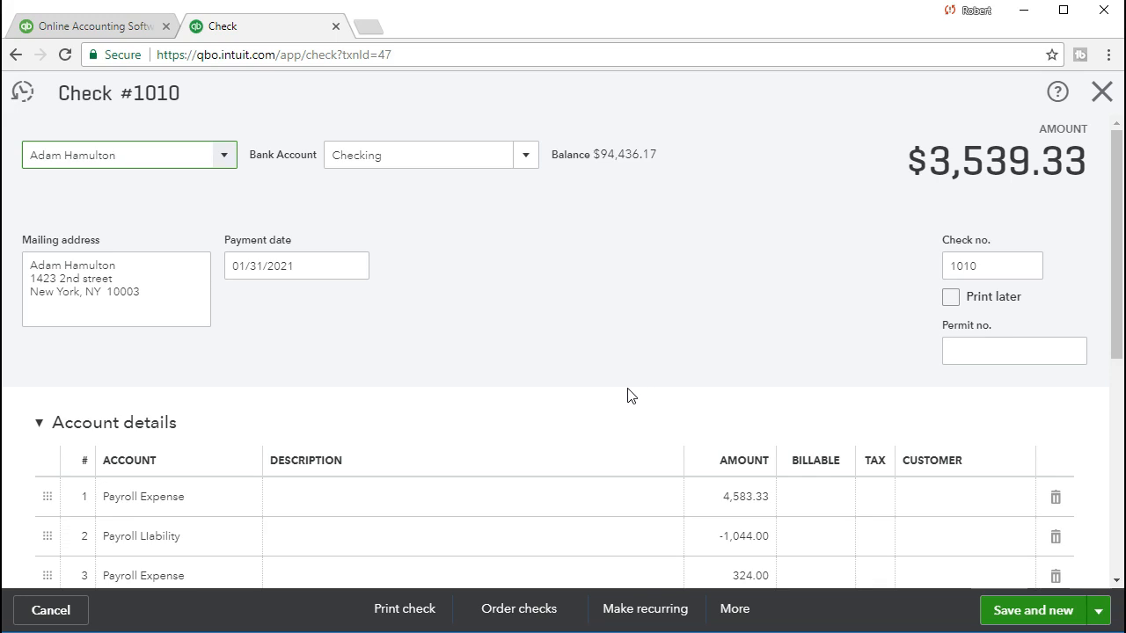
scroll(631, 397, "down", 1)
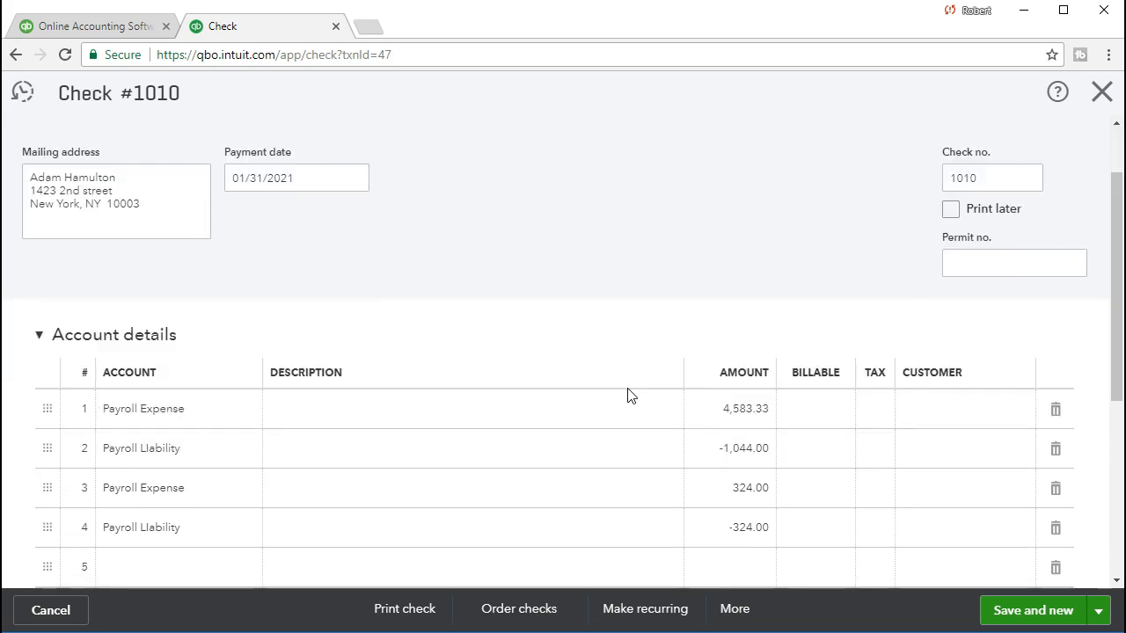
scroll(631, 396, "up", 1)
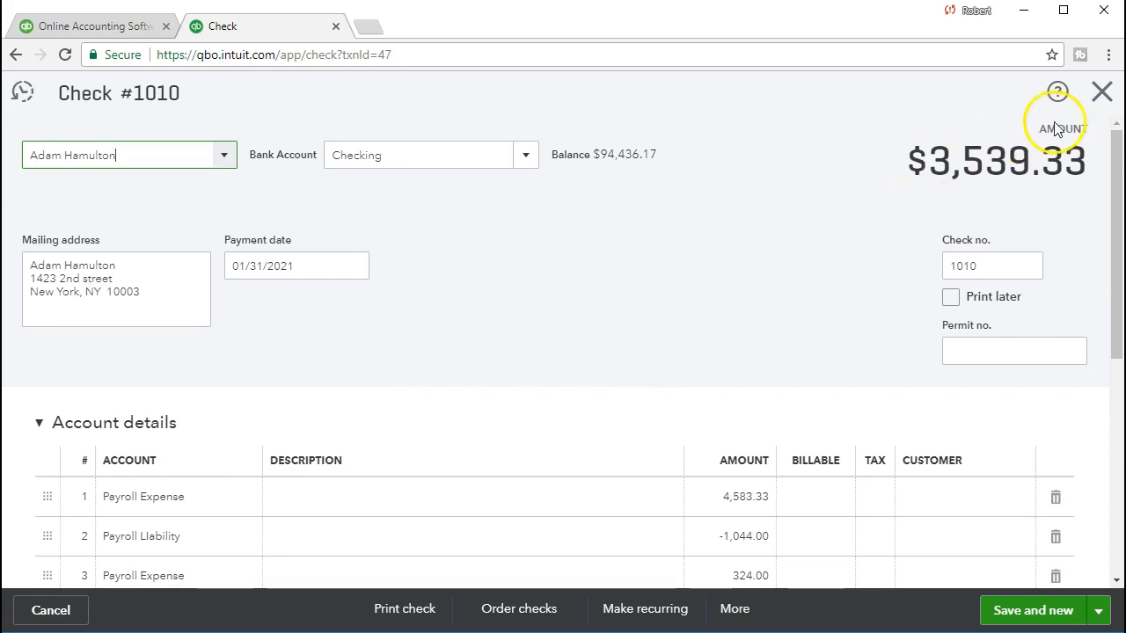
left_click(1102, 94)
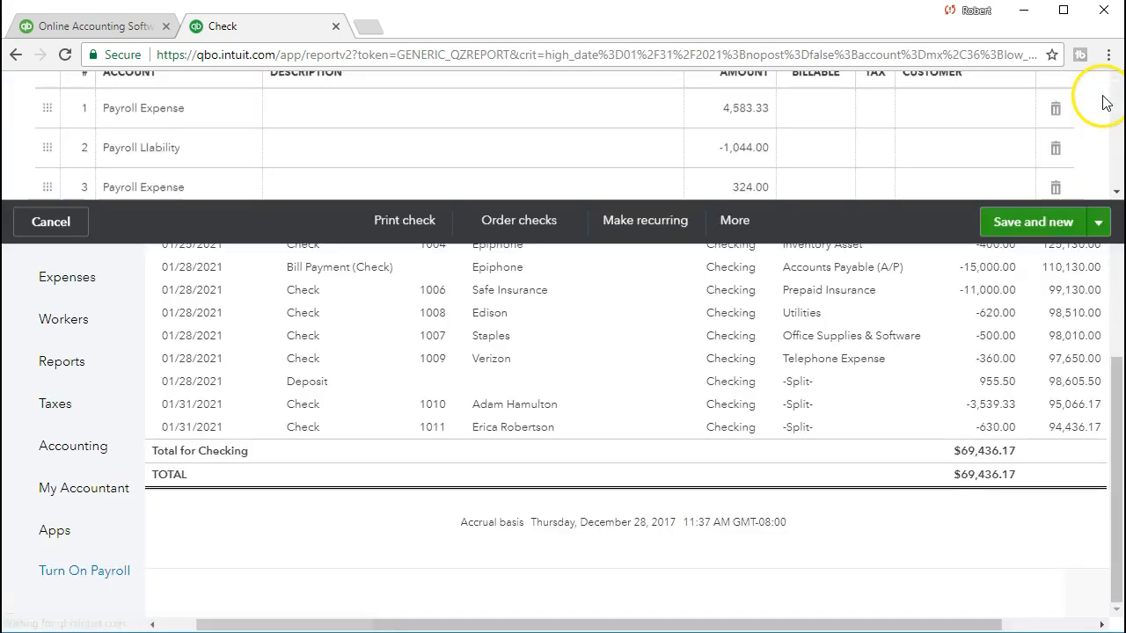
scroll(472, 294, "up", 8)
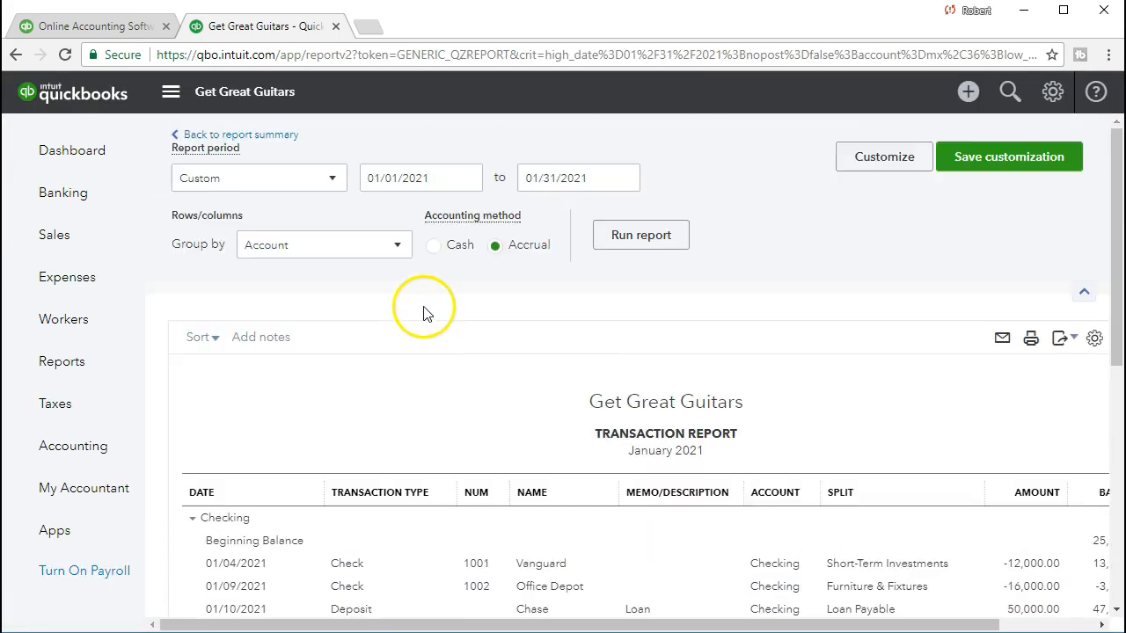
- Return to the Balance Sheet and drill into Payroll Liability 1,598.00
left_click(268, 140)
scroll(264, 138, "down", 2)
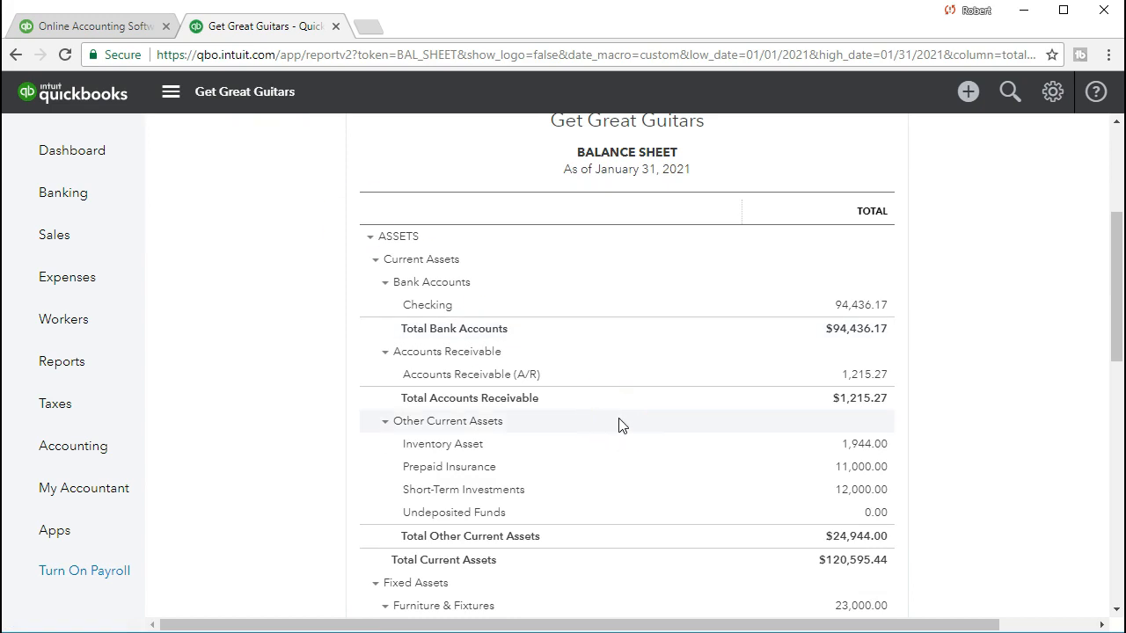
scroll(617, 422, "down", 5)
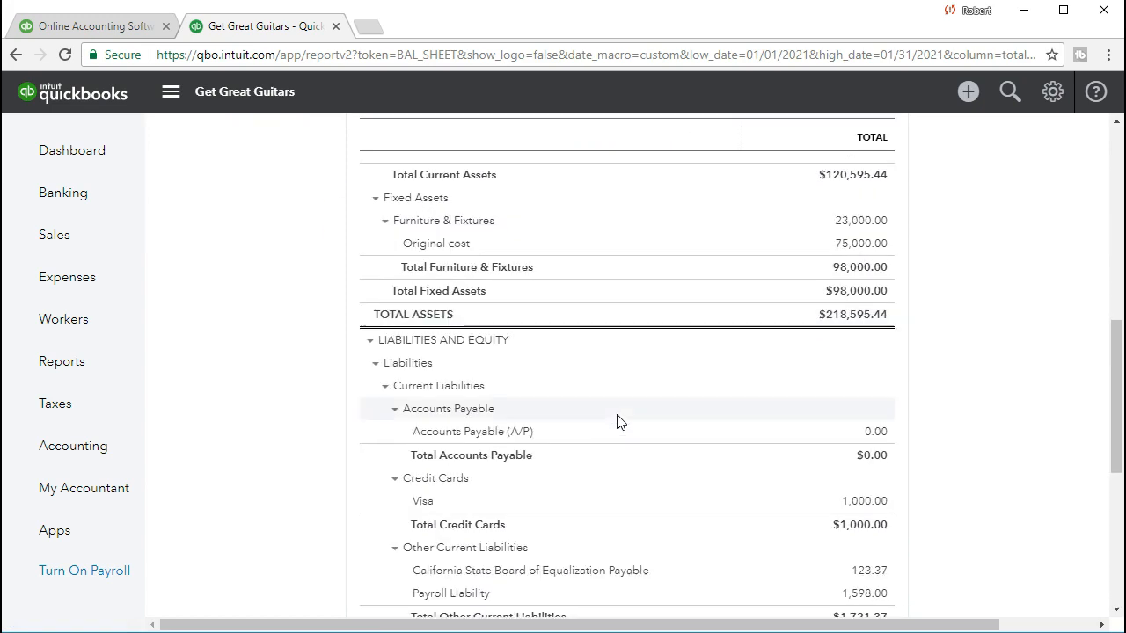
scroll(617, 422, "down", 1)
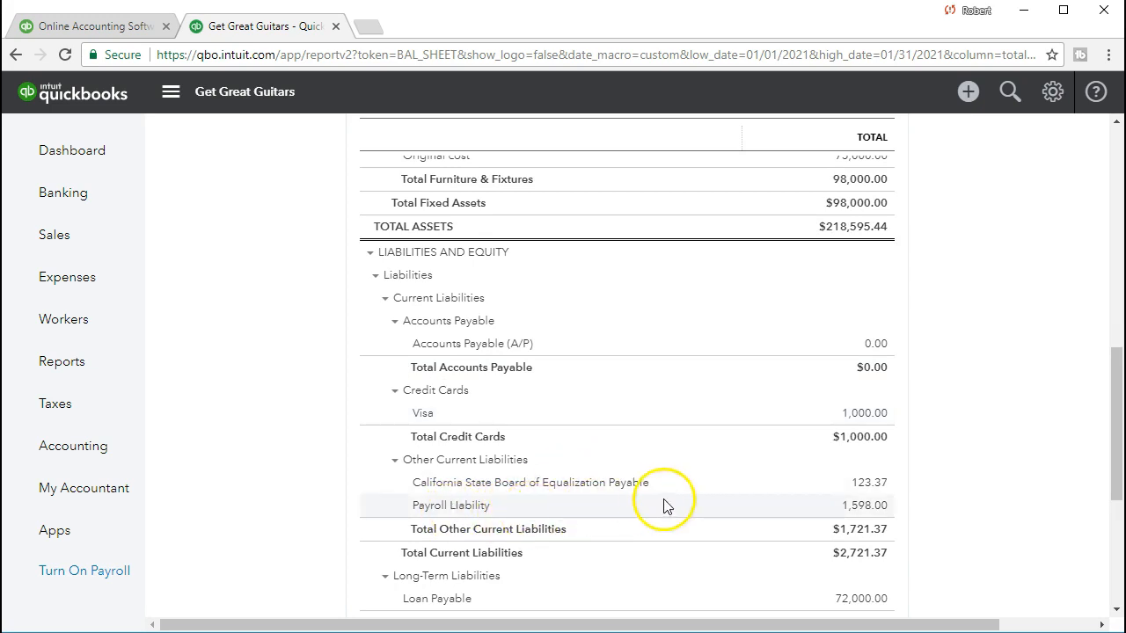
left_click(865, 507)
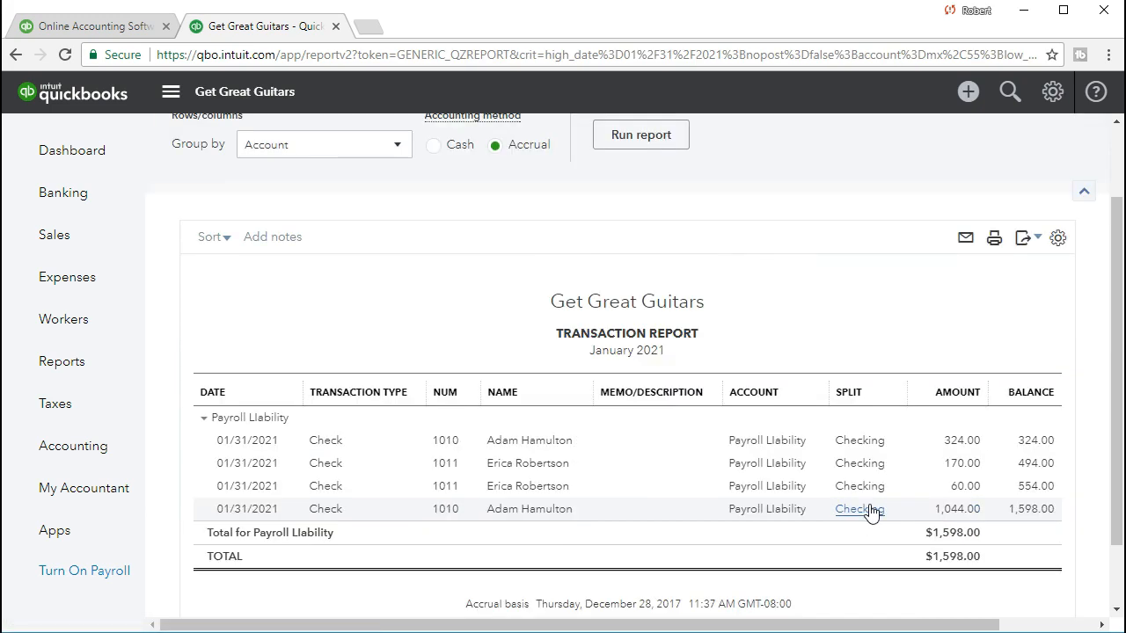
left_click(897, 528)
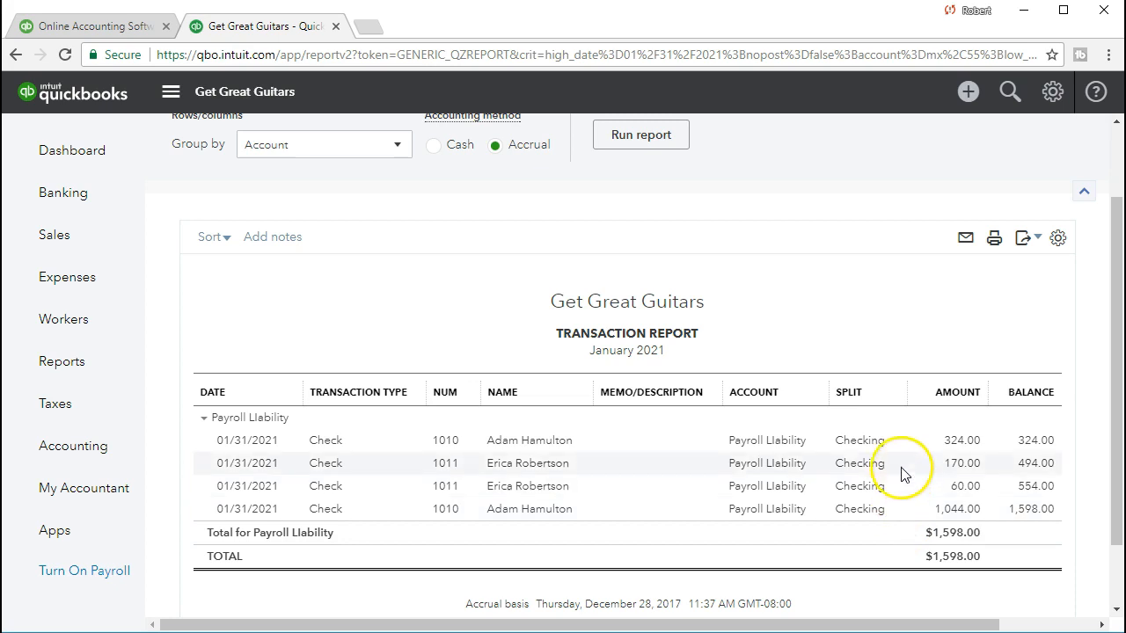
- Open and close the checks behind the 324.00 and 1,044.00 liability lines
left_click(950, 445)
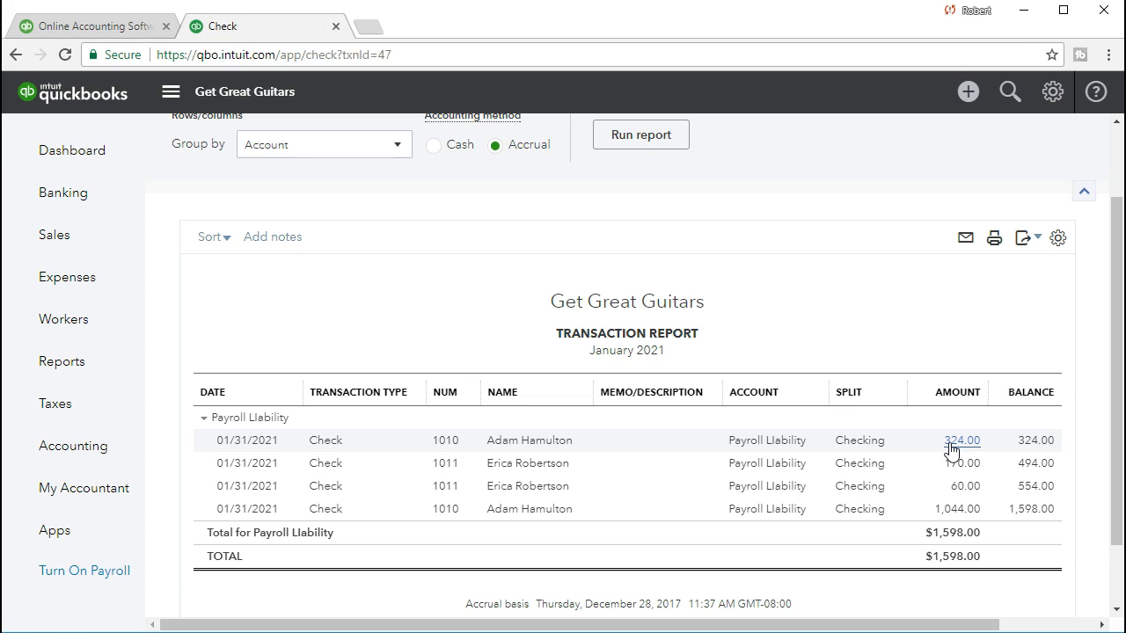
scroll(668, 369, "down", 2)
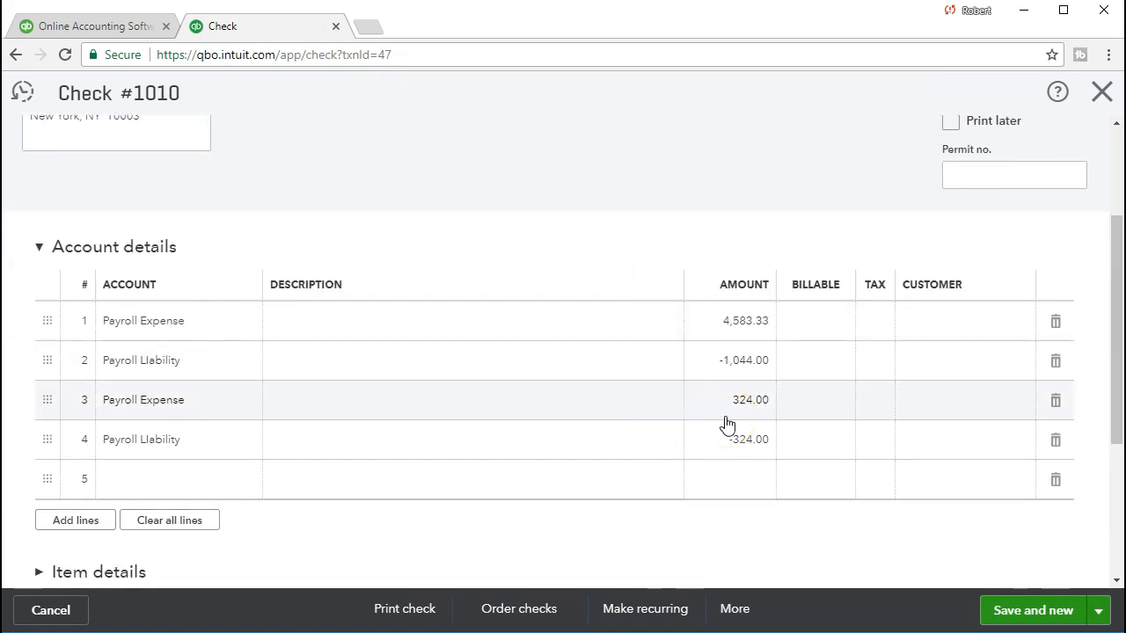
left_click(1102, 92)
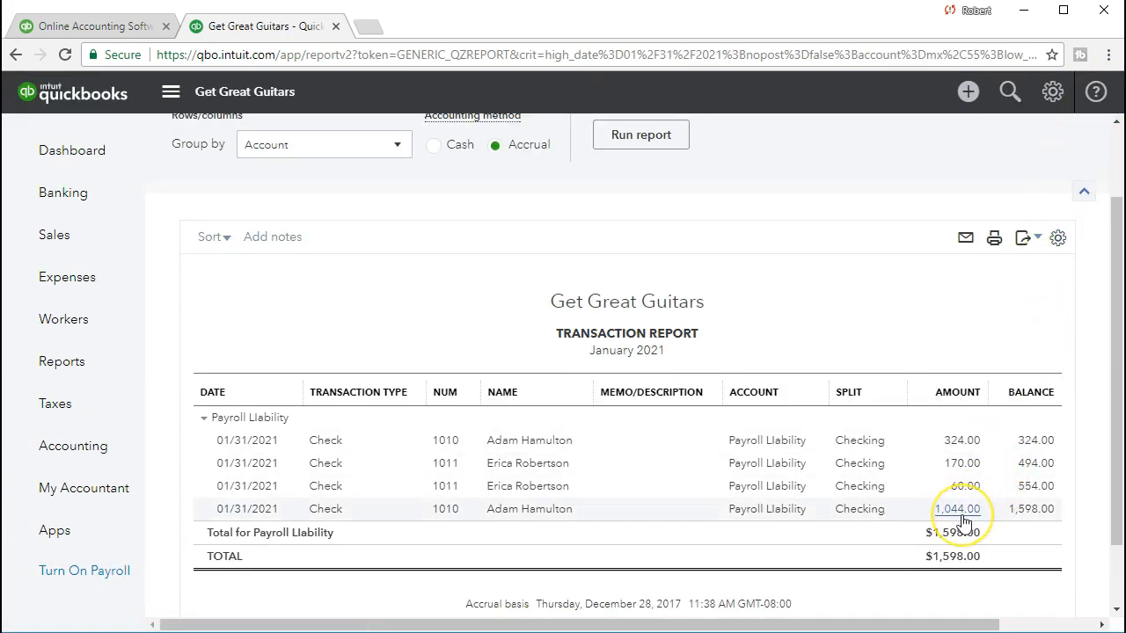
left_click(963, 518)
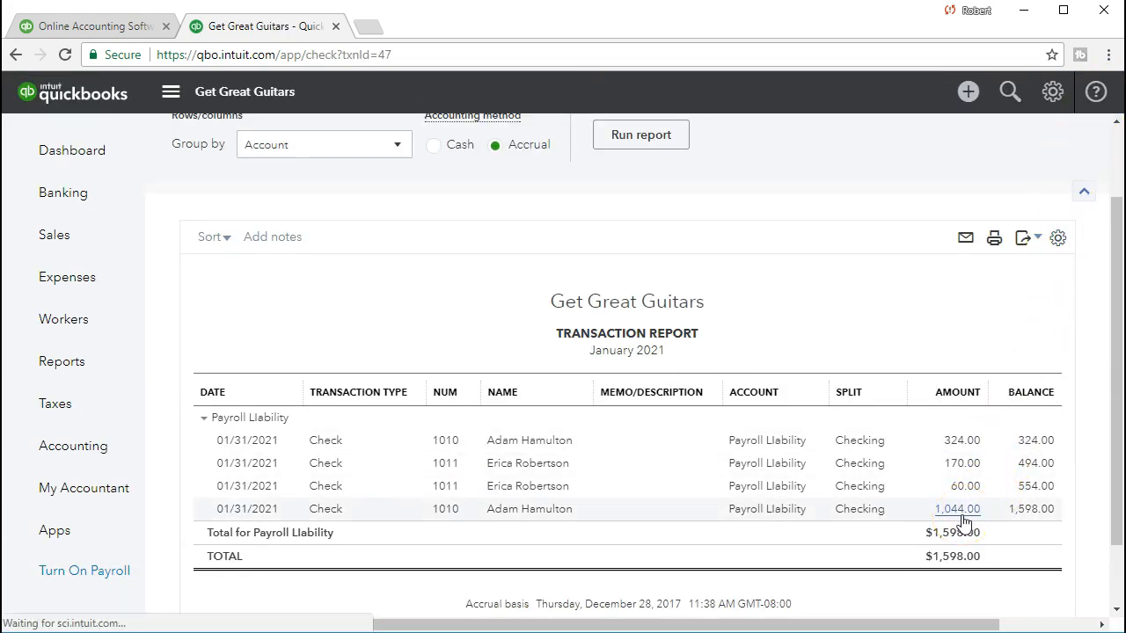
scroll(962, 523, "down", 1)
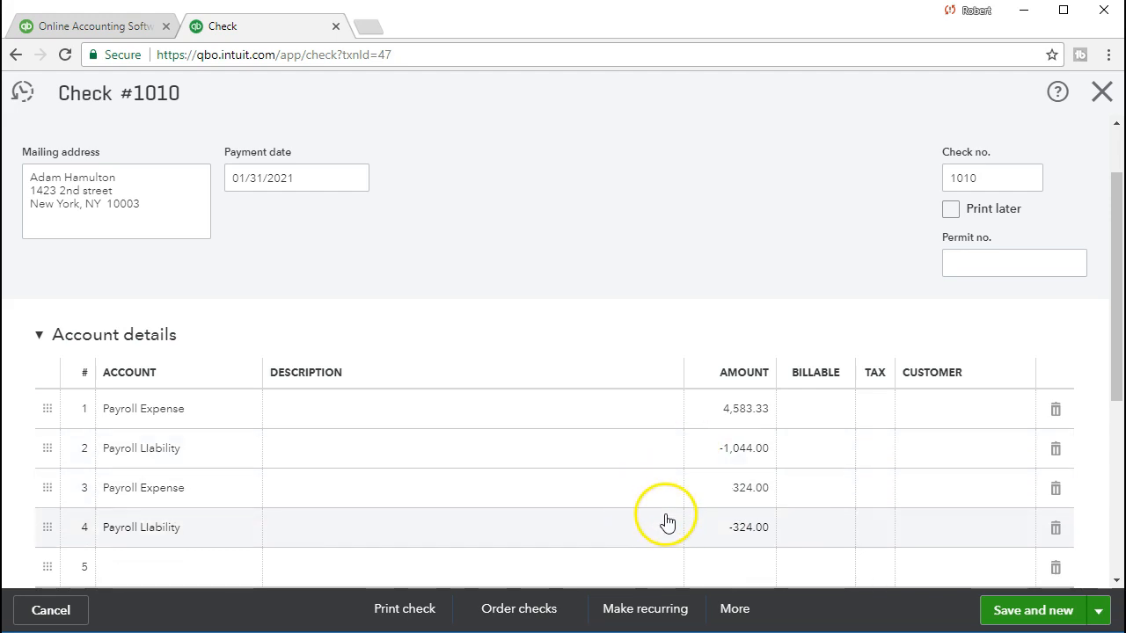
left_click(1101, 91)
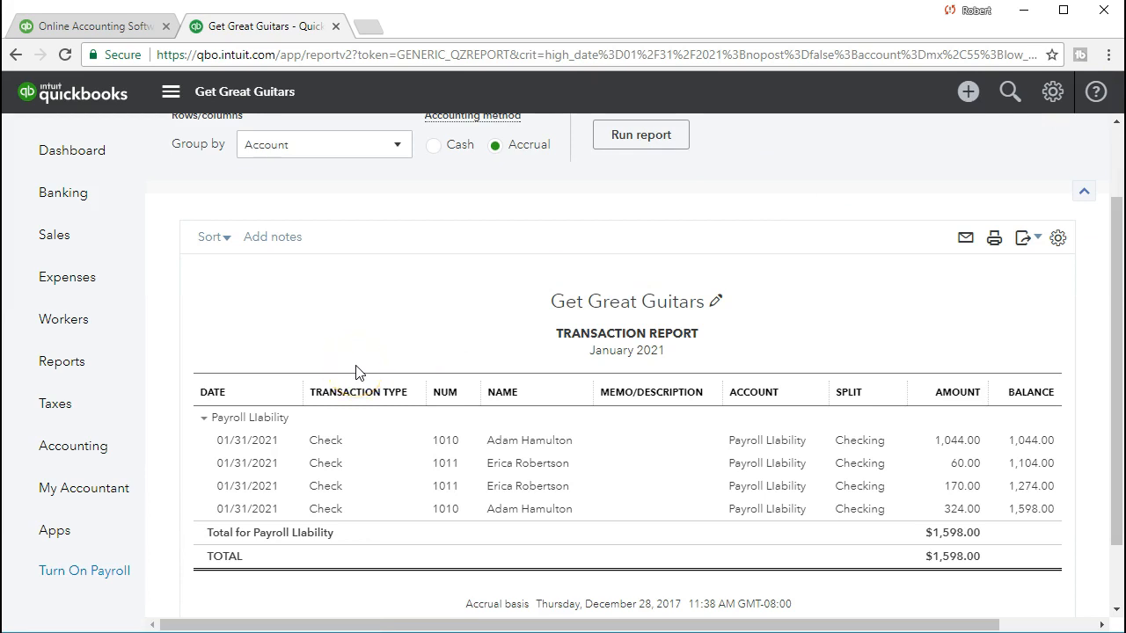
- Open Profit and Loss and run it for 01/01/2021 to 01/31/2021
left_click(103, 368)
left_click(299, 344)
type("Prof")
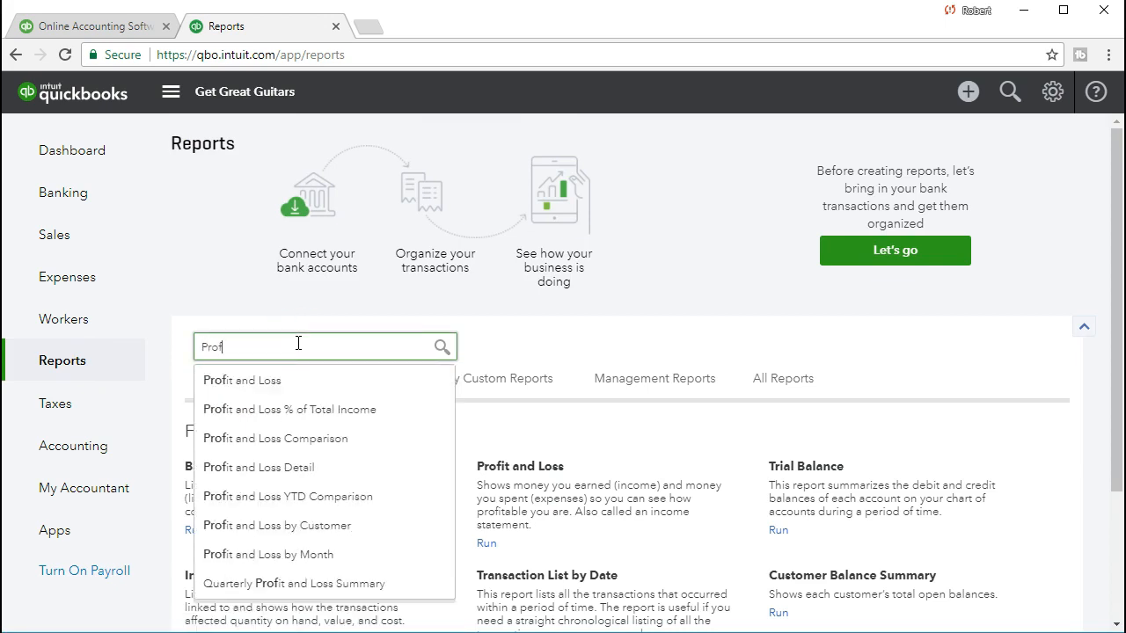
left_click(261, 384)
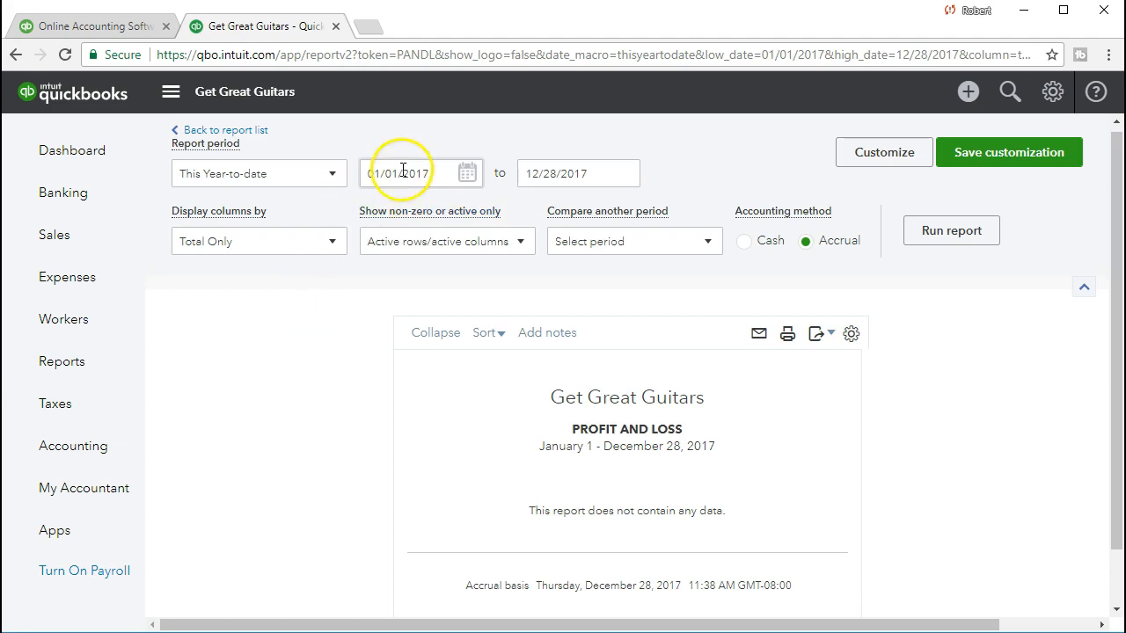
left_click(403, 169)
type("01/01/2021")
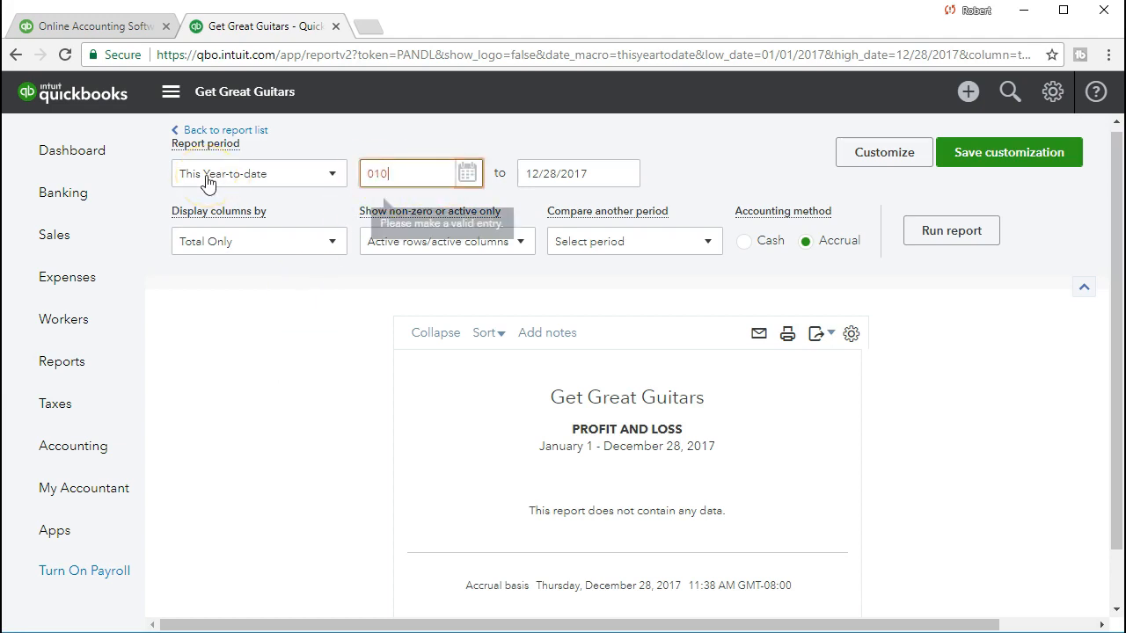
key("Tab")
type("01/31/2021")
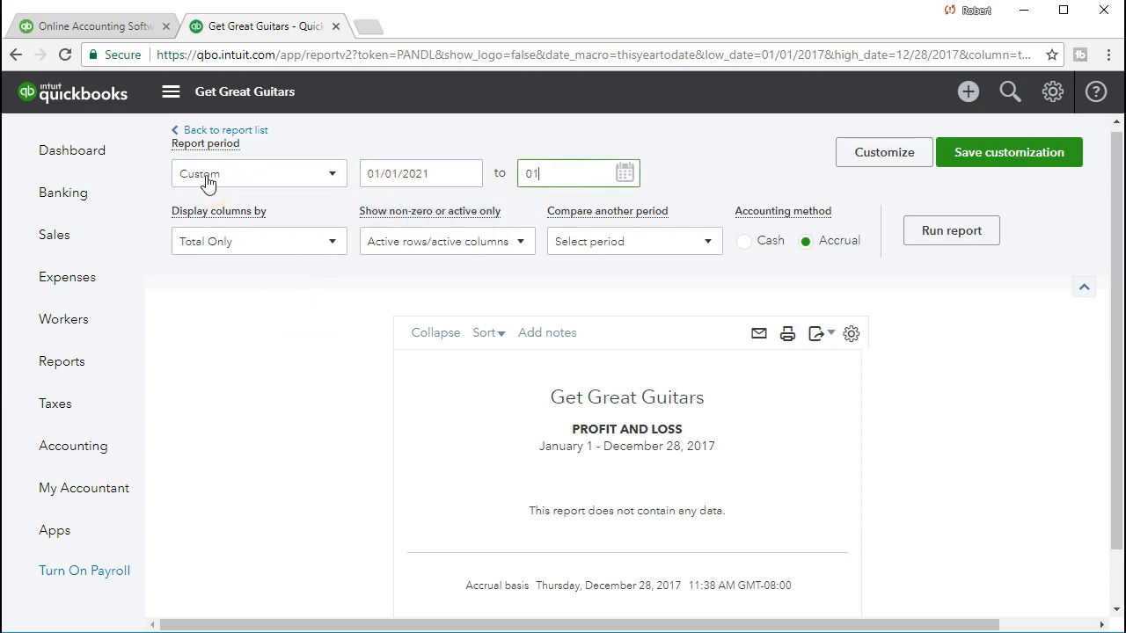
key("Tab")
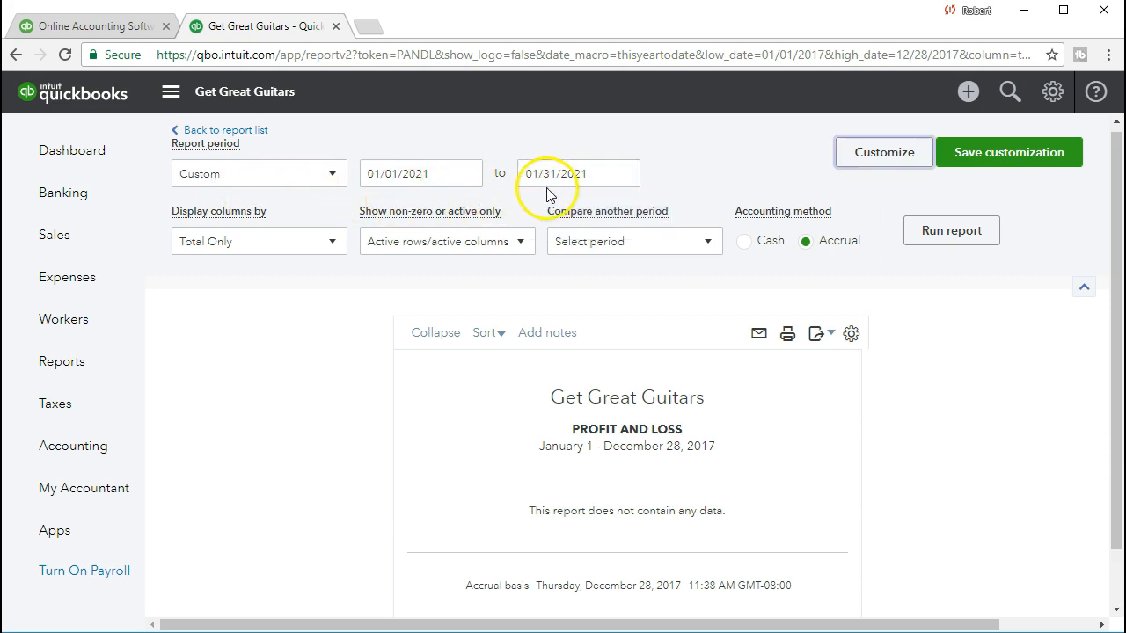
left_click(906, 231)
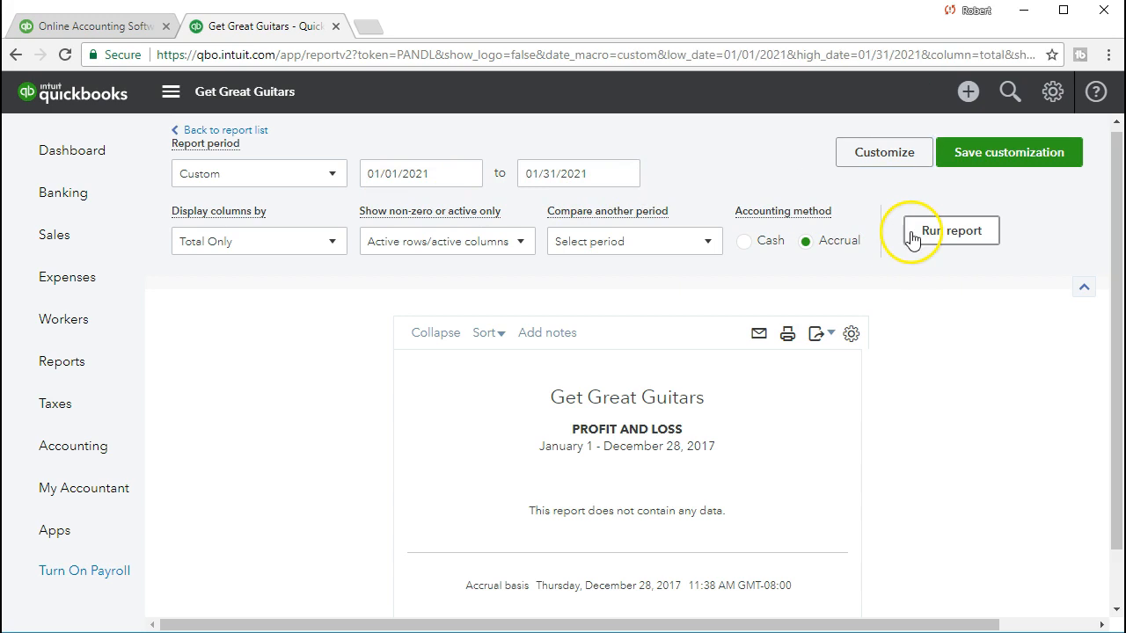
- Drill into Payroll Expense 5,767.33 to list its check lines
scroll(909, 238, "down", 2)
scroll(972, 321, "down", 3)
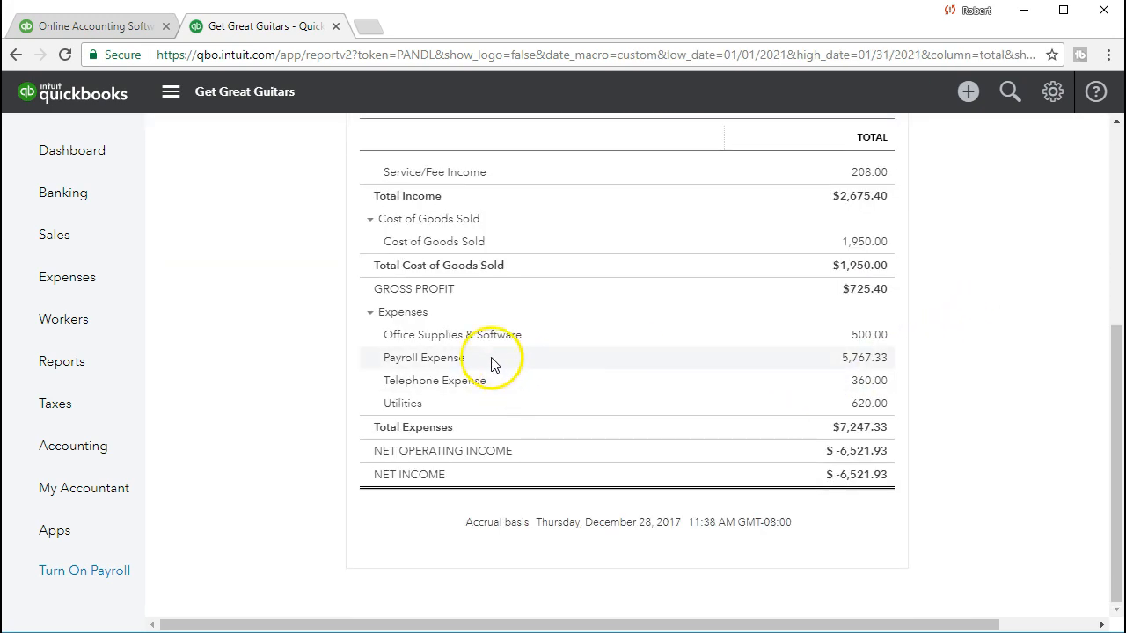
left_click(850, 362)
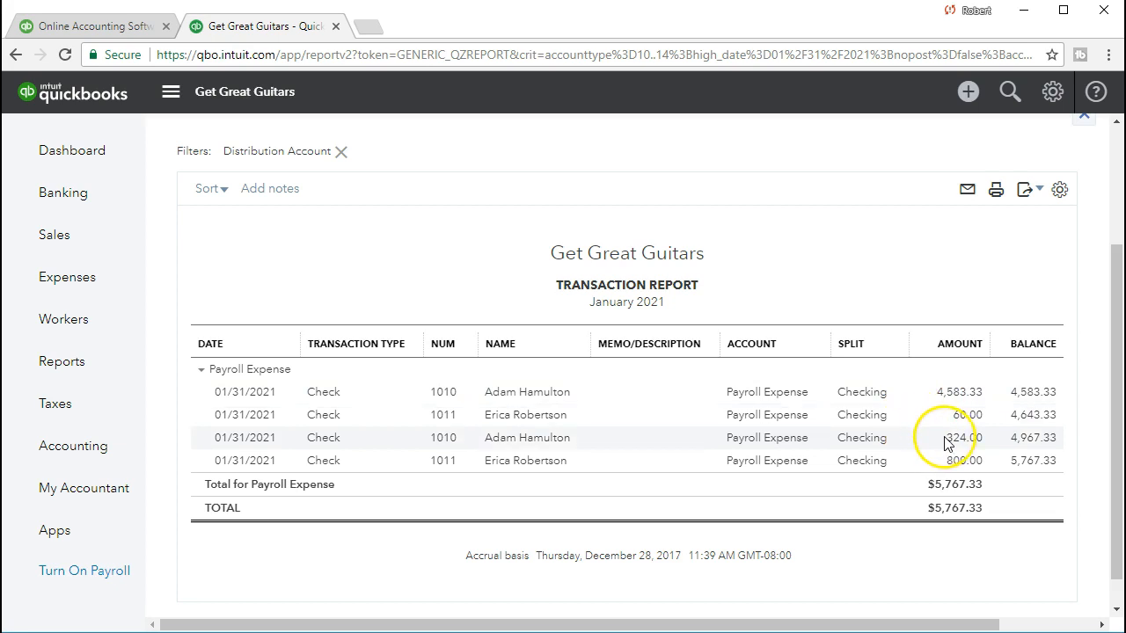
left_click(939, 396)
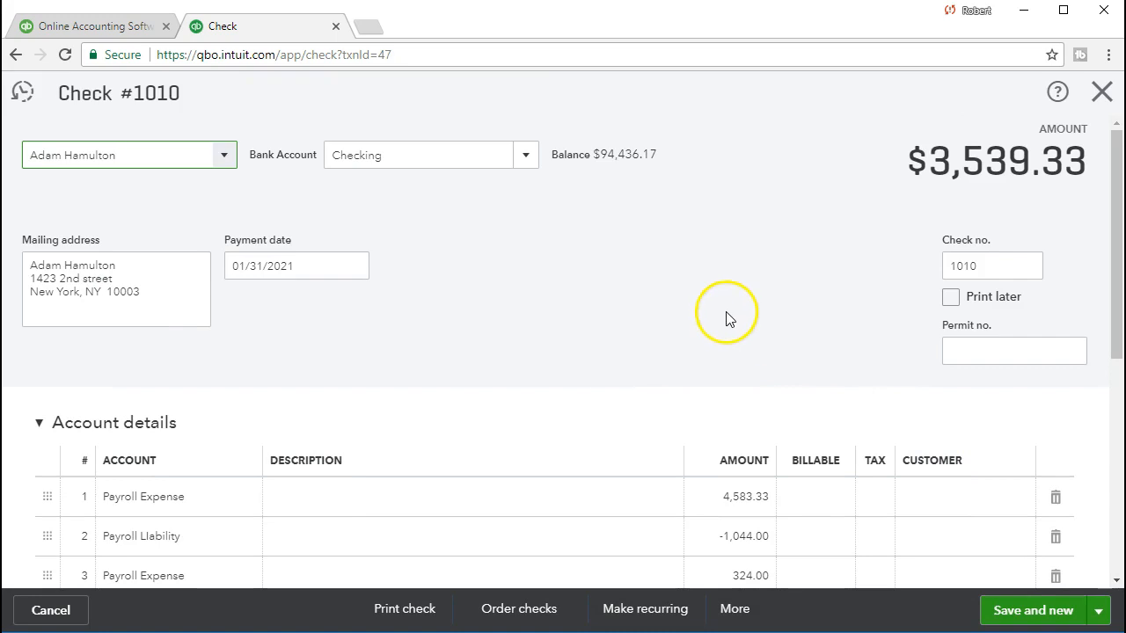
scroll(726, 320, "down", 1)
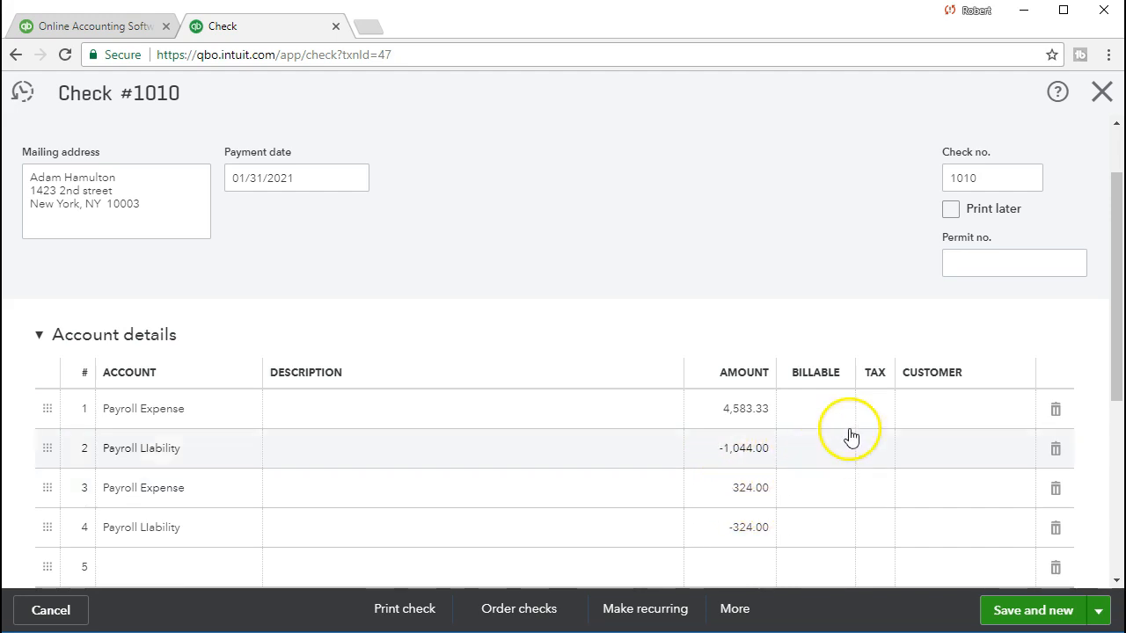
left_click(1100, 92)
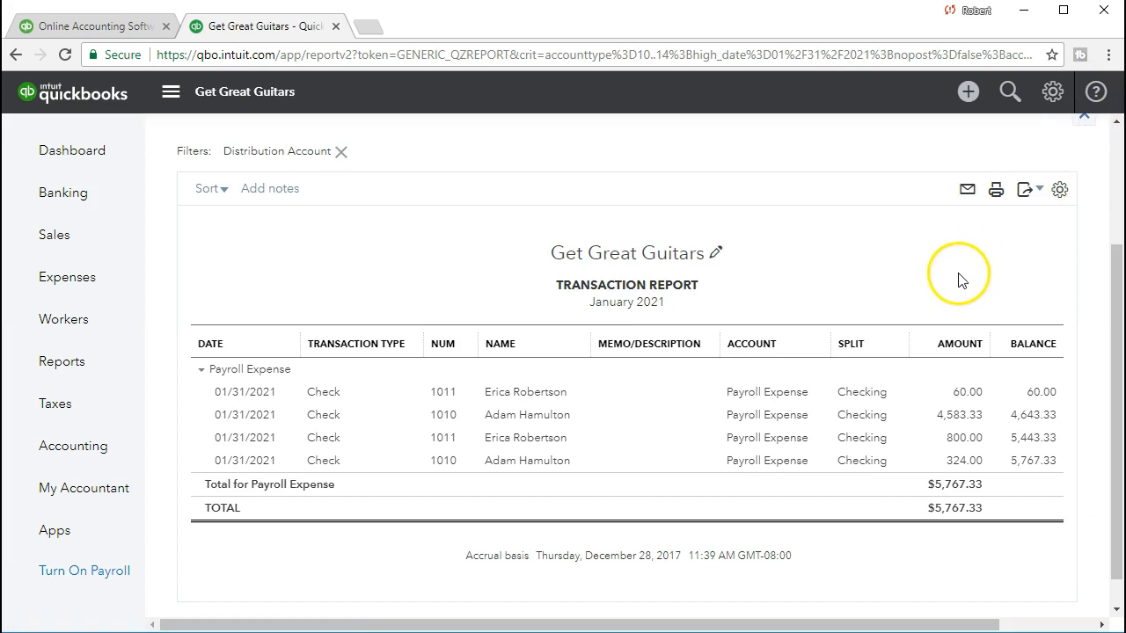
scroll(223, 296, "up", 1)
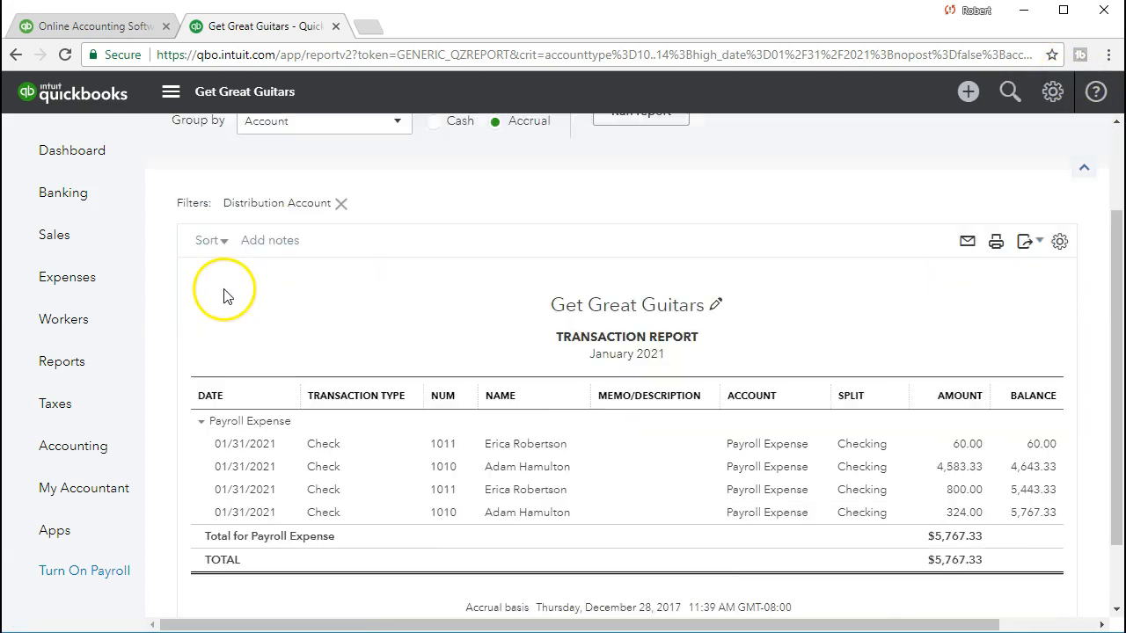
scroll(224, 297, "up", 2)
left_click(264, 137)
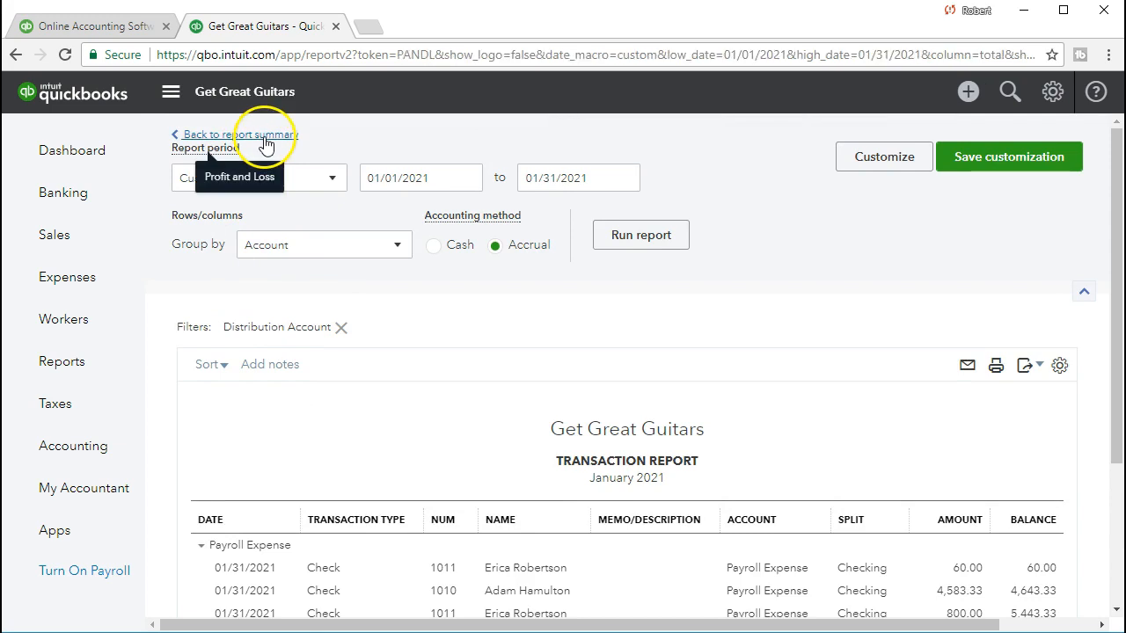
scroll(360, 401, "up", 2)
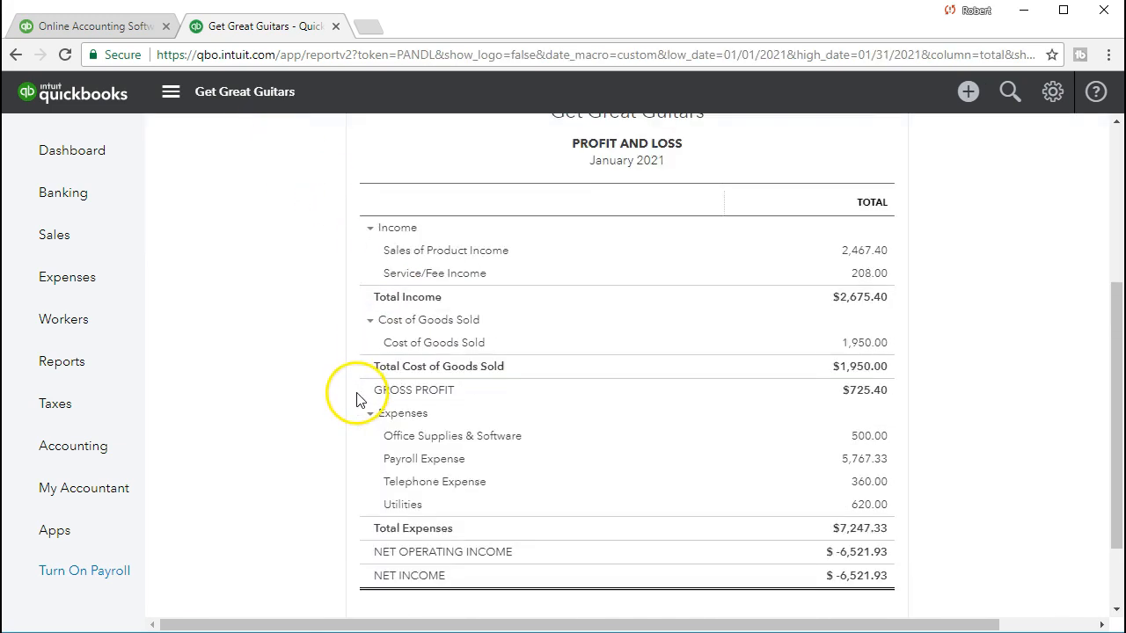